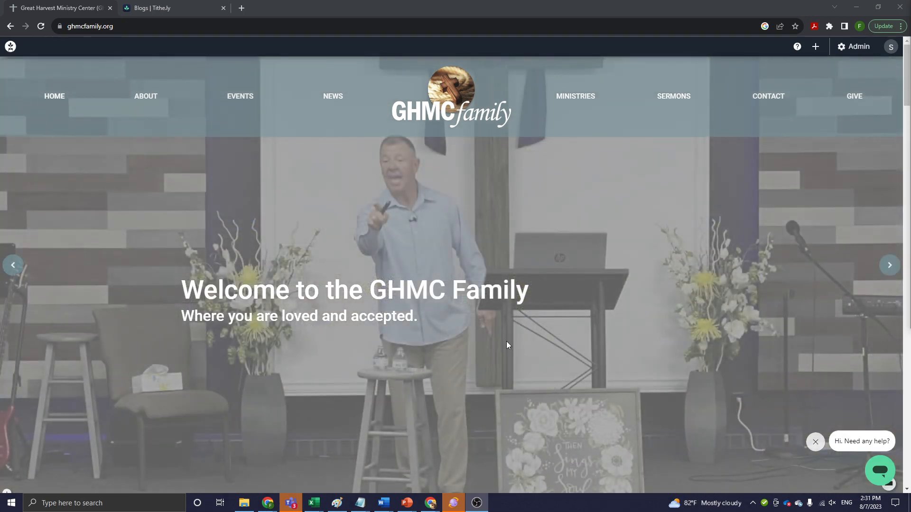
Look over the home page's welcome banner and John 13:14 section, and view the available Admin options
scroll(506, 345, down, 2)
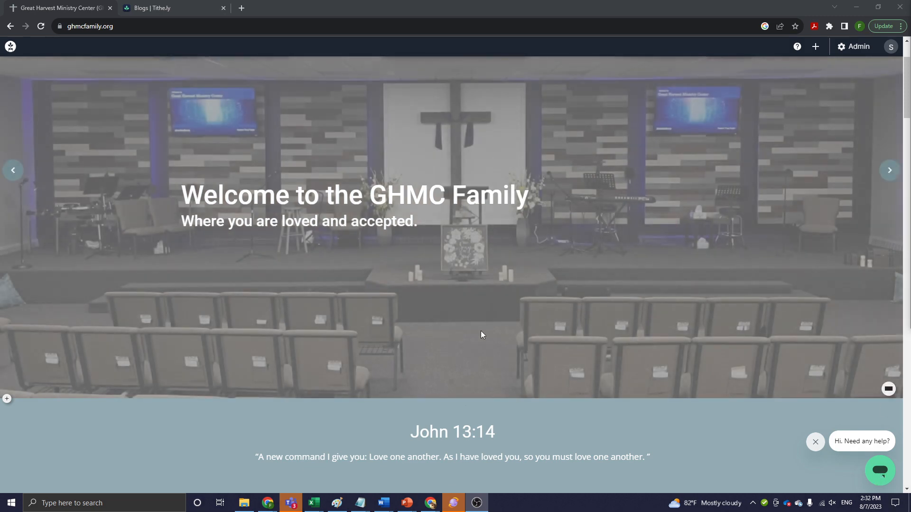
scroll(481, 335, up, 2)
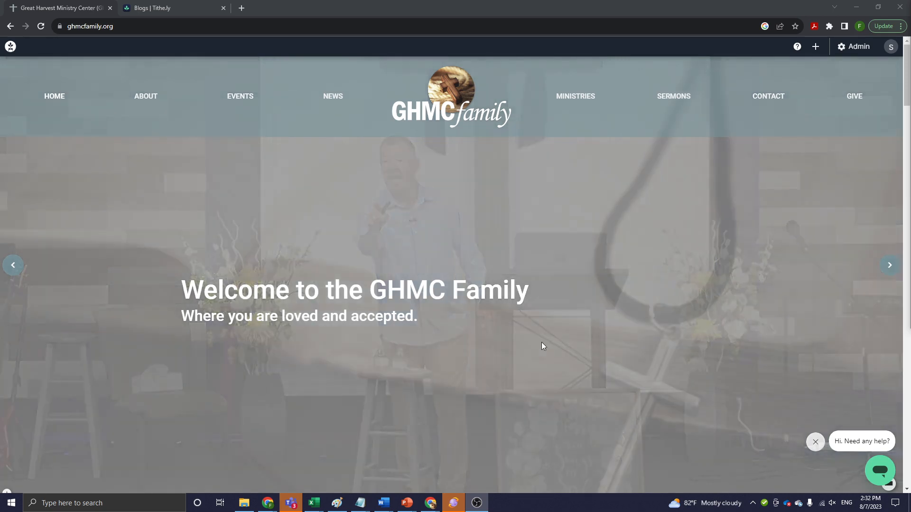
scroll(394, 270, down, 8)
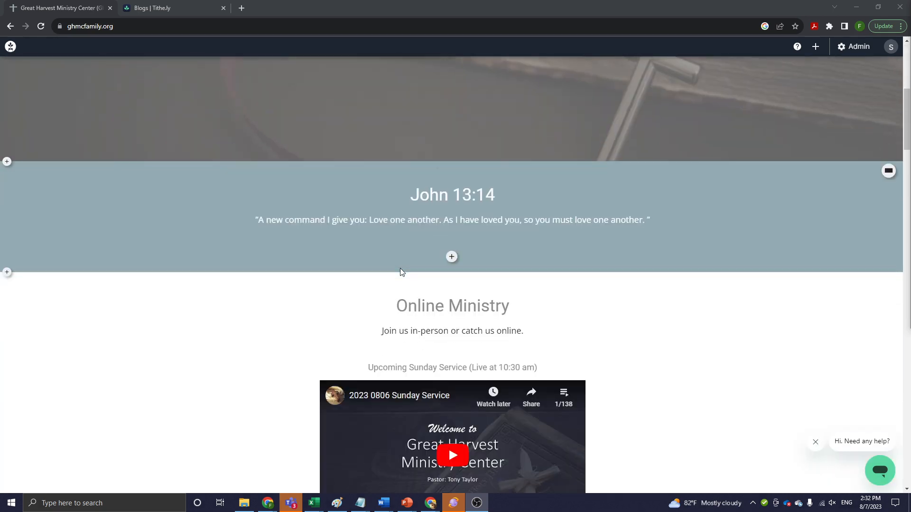
scroll(401, 272, up, 8)
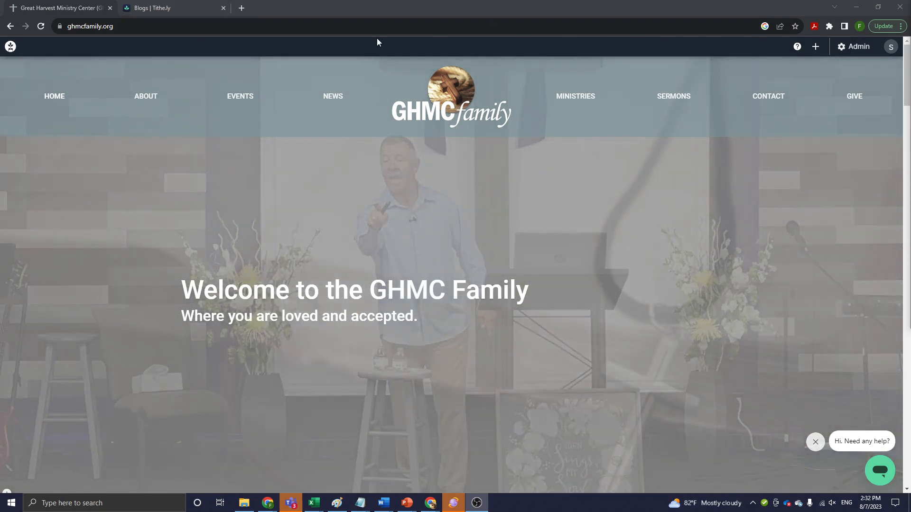
click(862, 47)
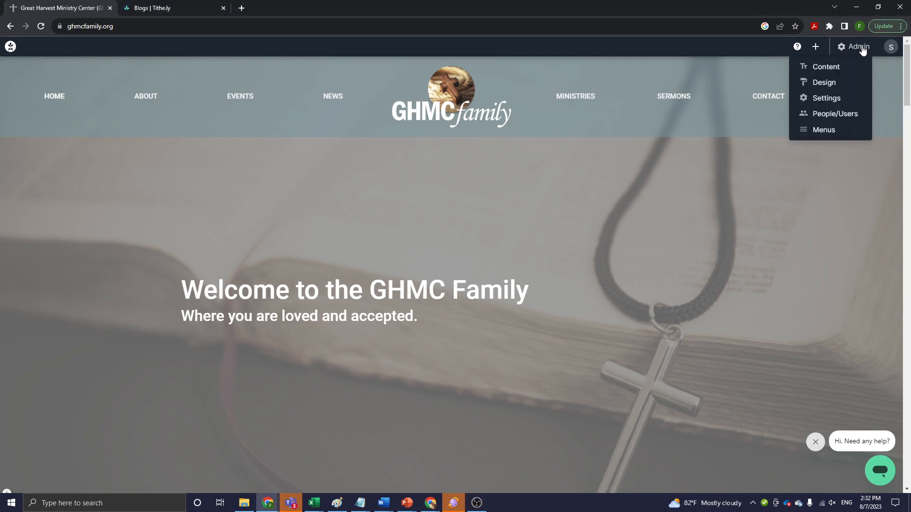
click(716, 50)
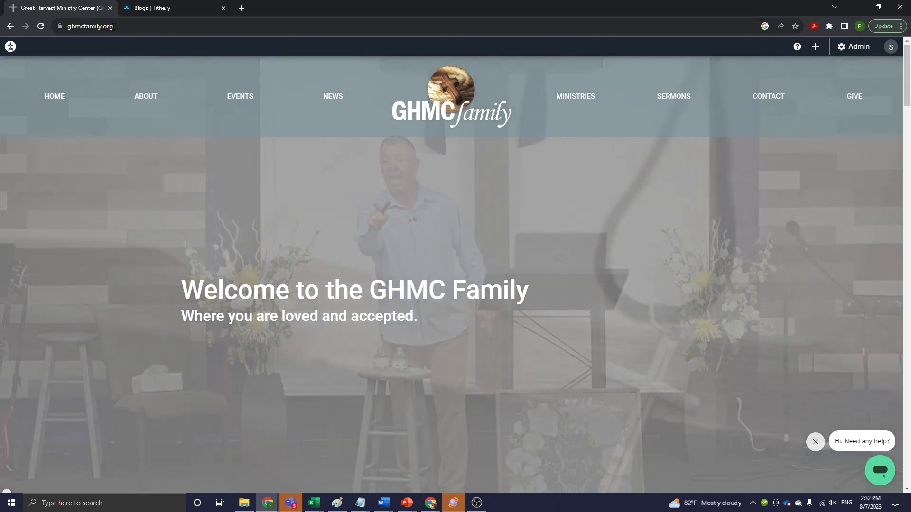
click(121, 26)
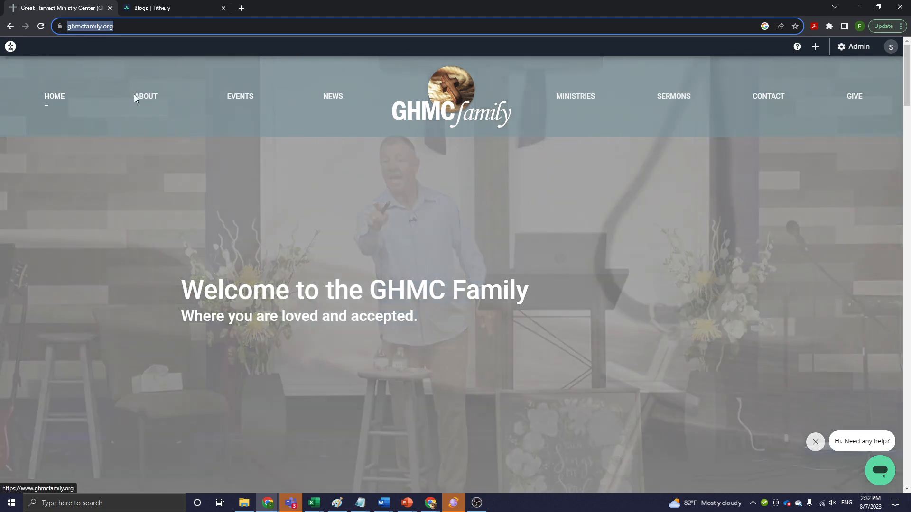
Open the site's About page and look over its welcome section down to the footer
click(137, 95)
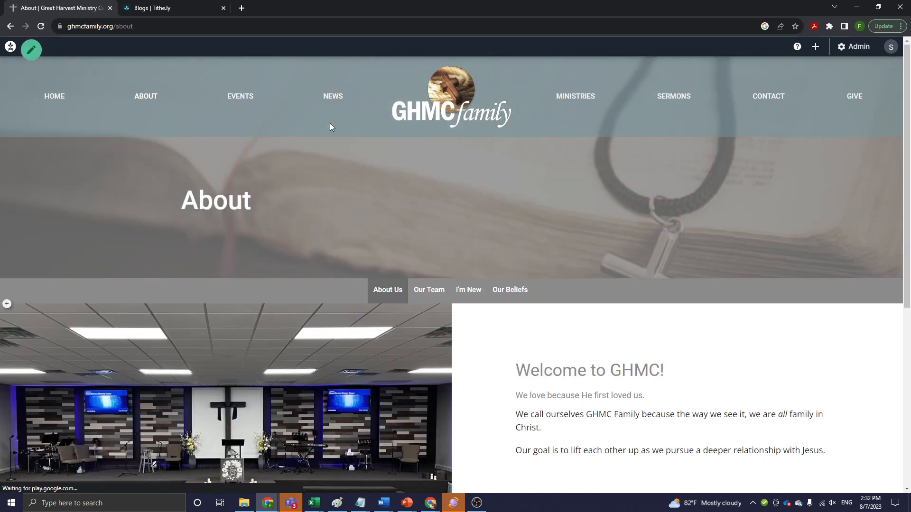
scroll(417, 247, down, 1)
scroll(300, 198, up, 1)
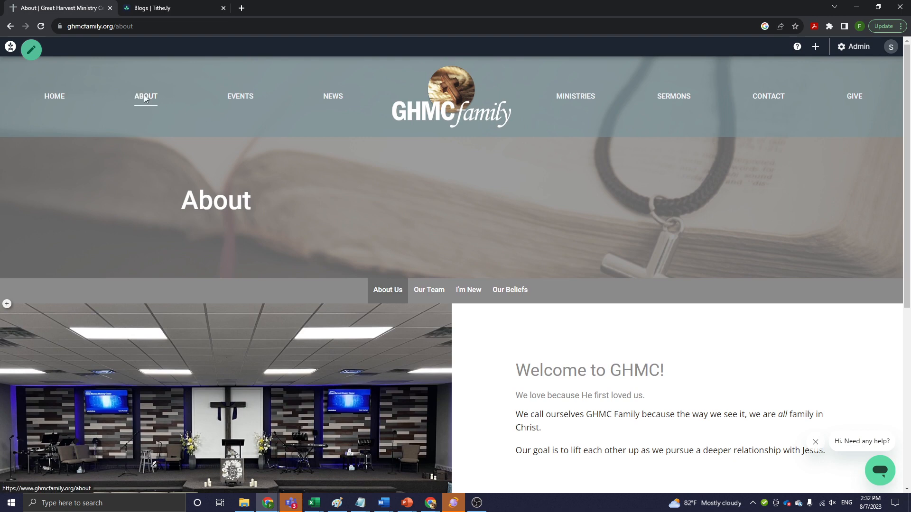
scroll(579, 330, down, 2)
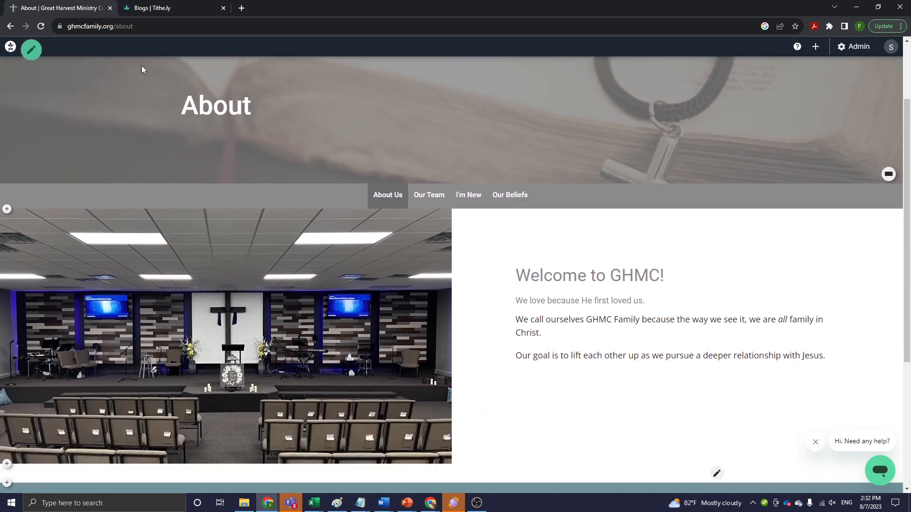
scroll(474, 318, down, 2)
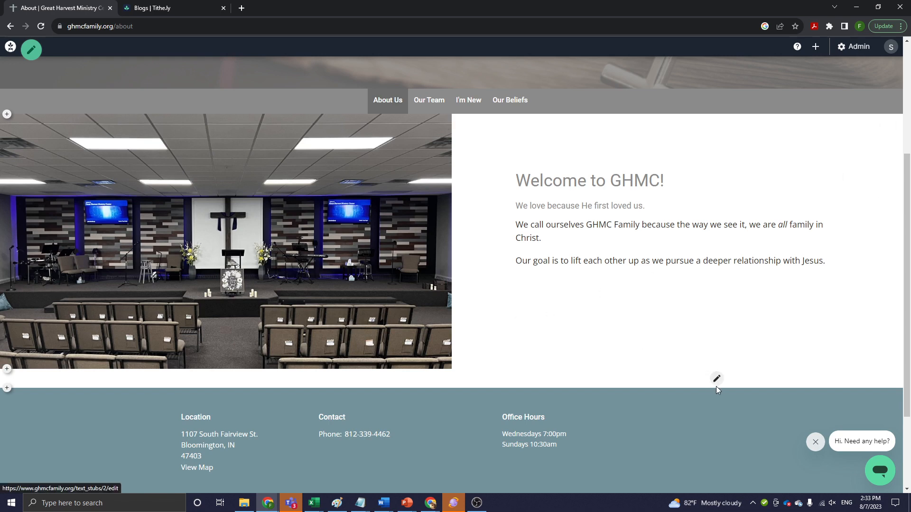
Open the Our Team page in the About section and view the Meet Our Team listing
scroll(417, 191, up, 2)
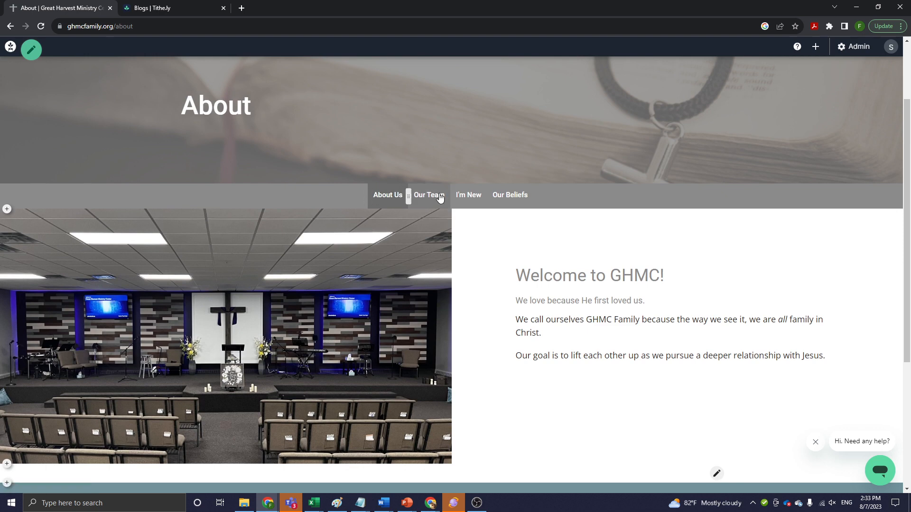
click(440, 198)
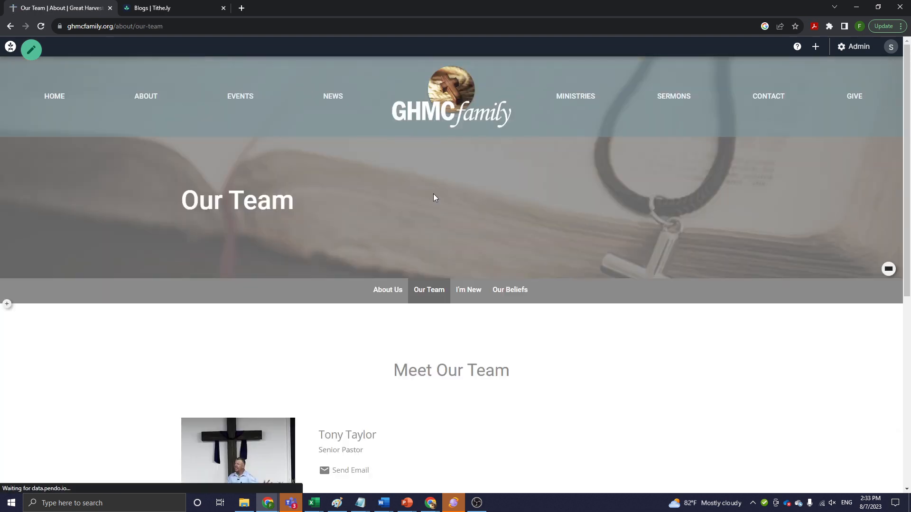
scroll(569, 383, down, 4)
scroll(568, 301, up, 1)
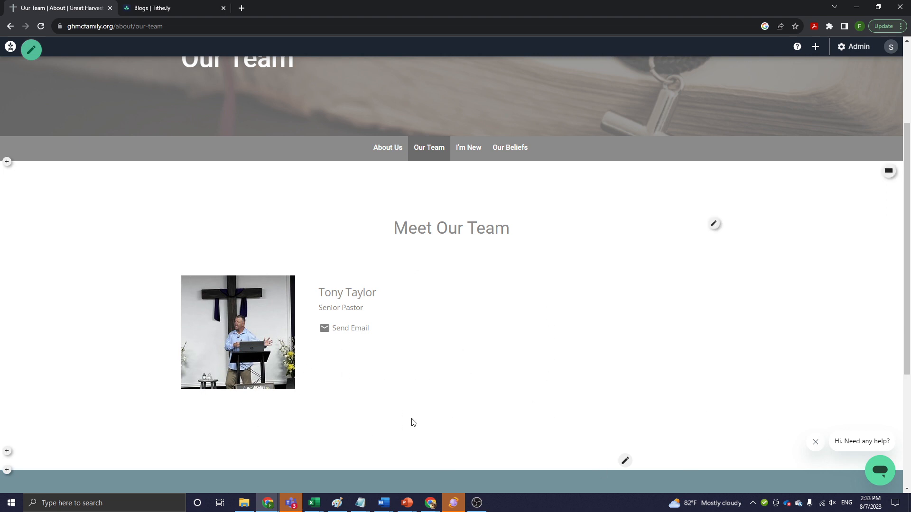
Open the I'm New page and read the "God loves you & so do we!" visitor information
click(475, 150)
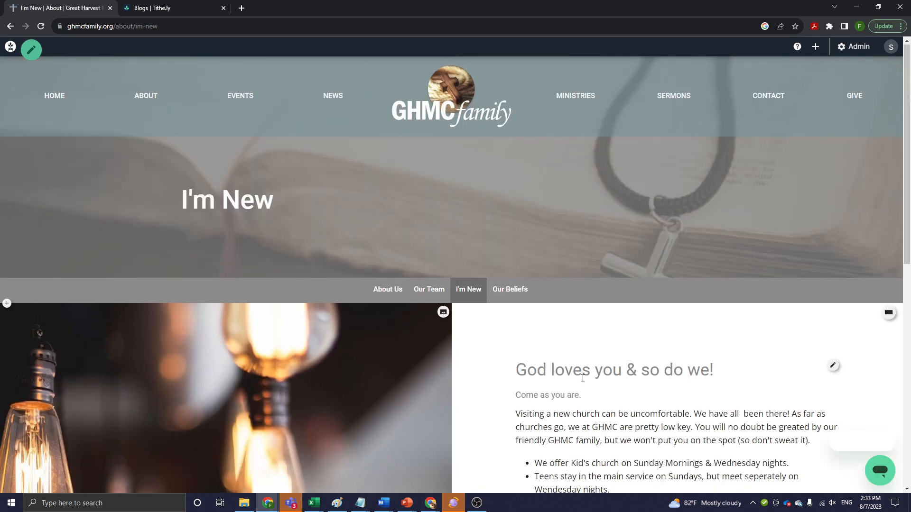
scroll(583, 378, down, 3)
scroll(557, 289, down, 4)
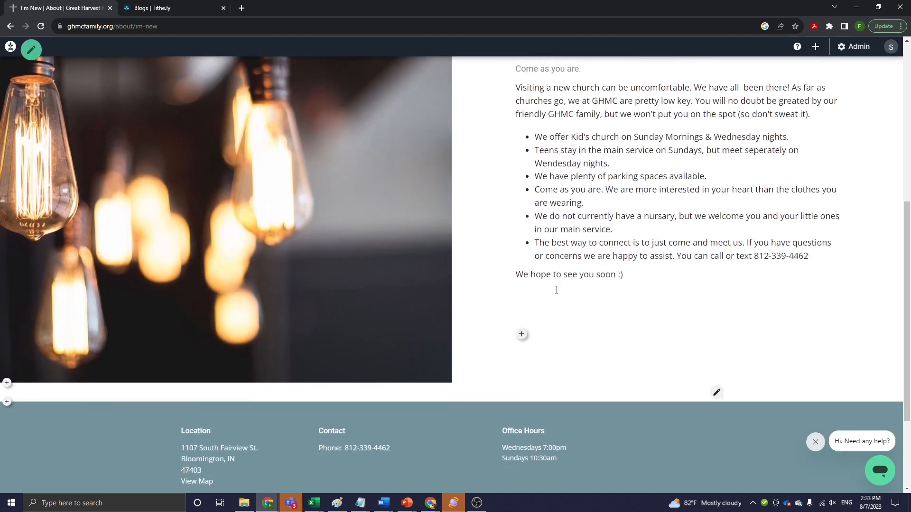
scroll(631, 322, up, 2)
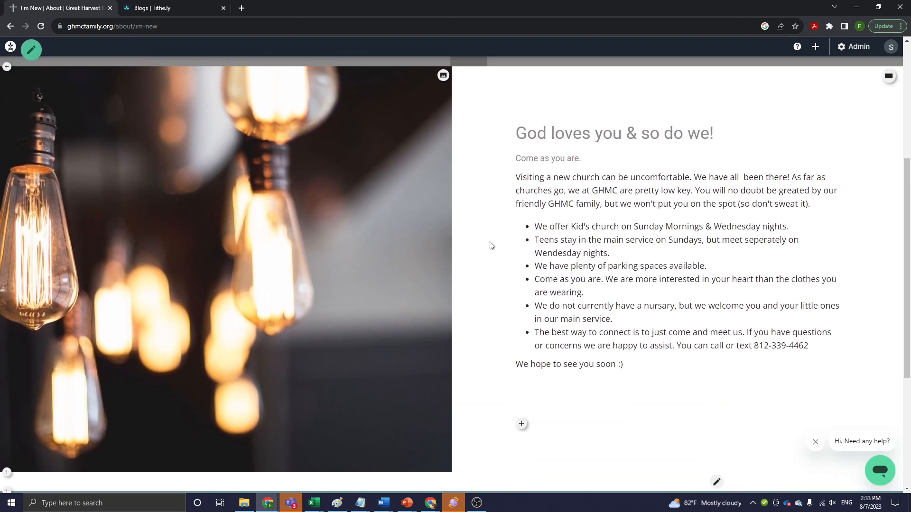
scroll(490, 245, up, 1)
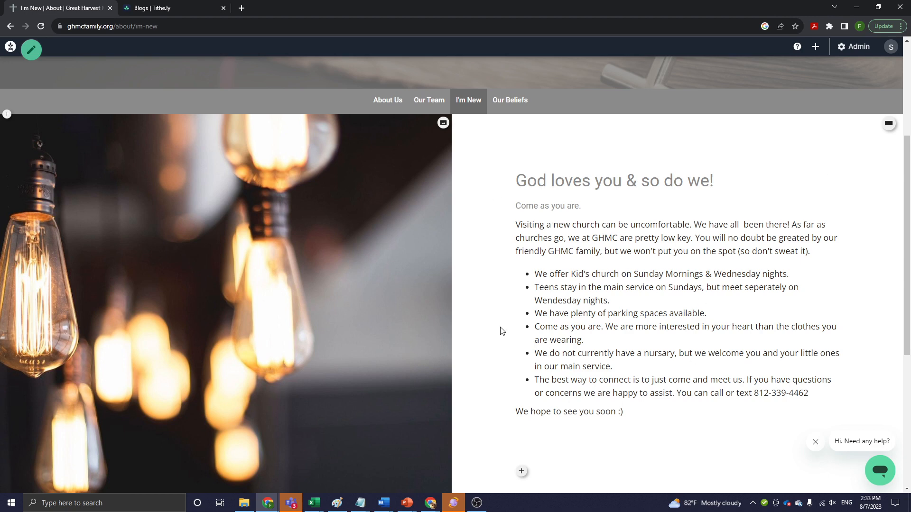
Open the Our Beliefs page and examine the "It's about Jesus not Religion" list, Our Declaration of Faith and the footer
scroll(503, 328, up, 4)
click(517, 290)
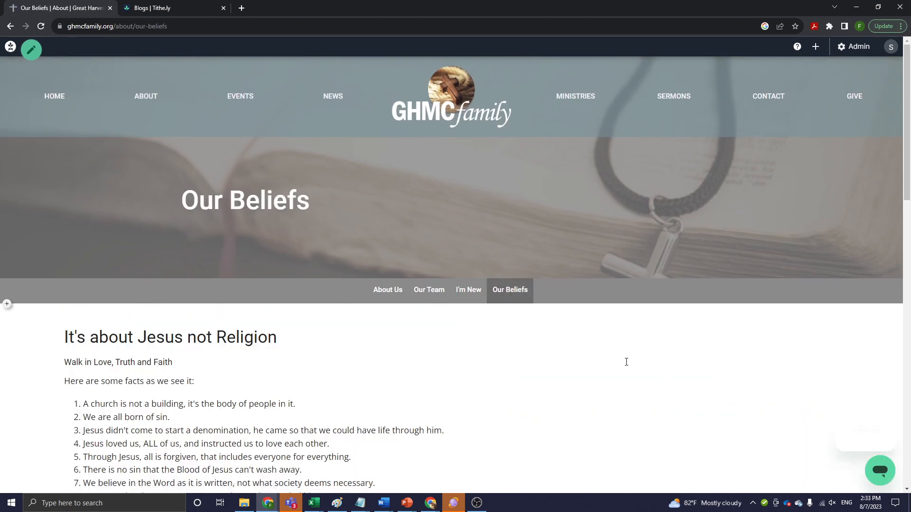
scroll(193, 327, down, 2)
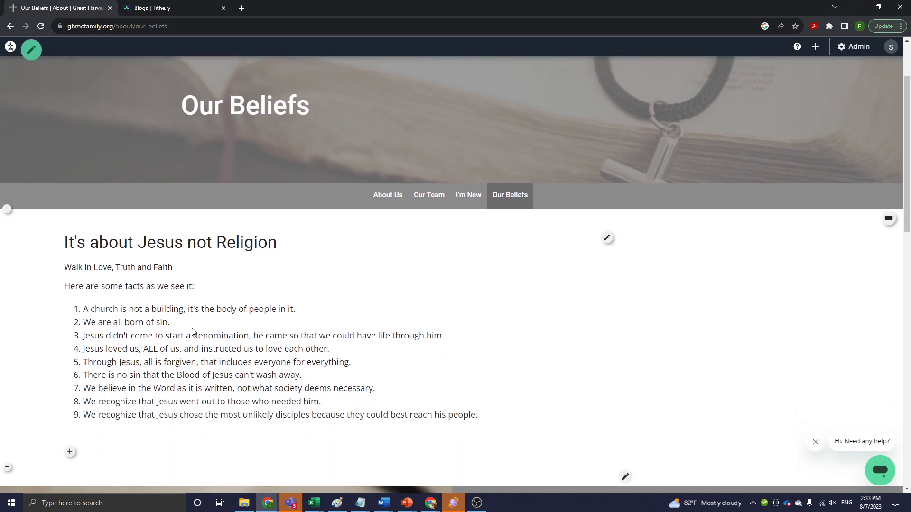
scroll(193, 331, down, 3)
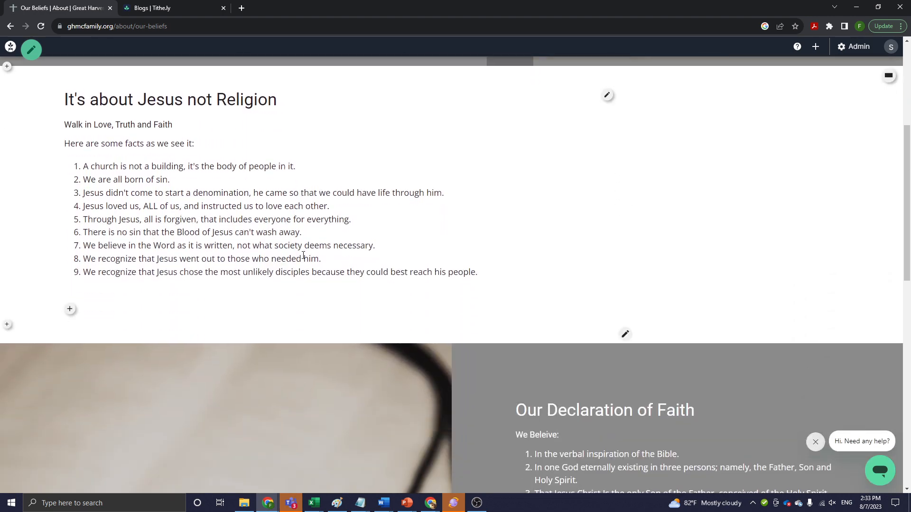
scroll(303, 255, down, 4)
scroll(303, 256, down, 3)
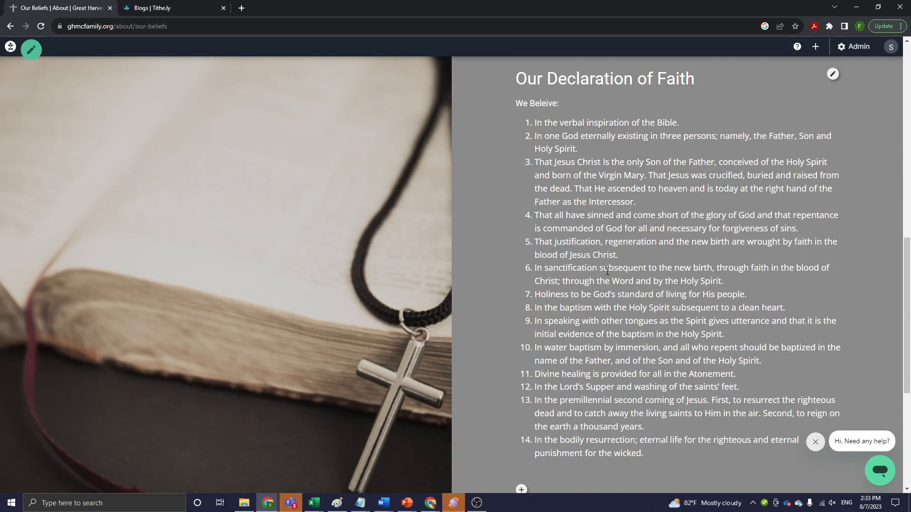
scroll(608, 271, down, 5)
scroll(476, 393, up, 6)
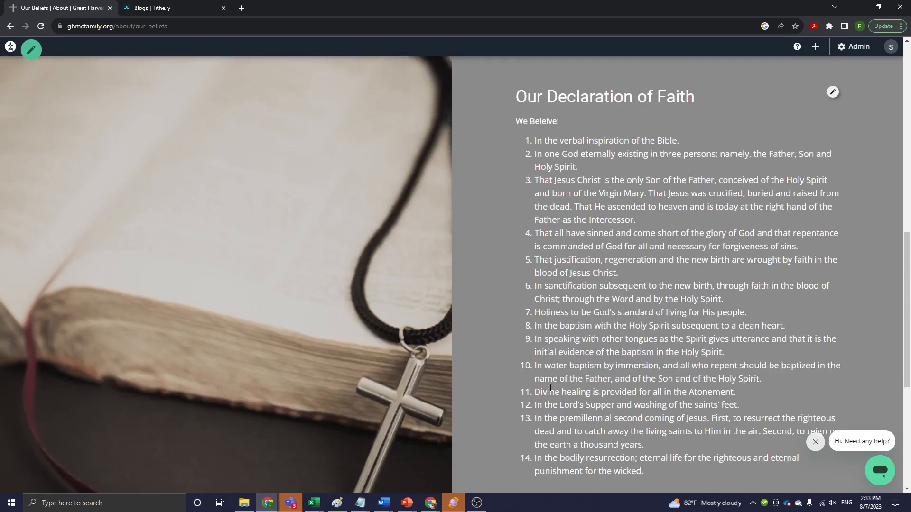
scroll(550, 388, up, 9)
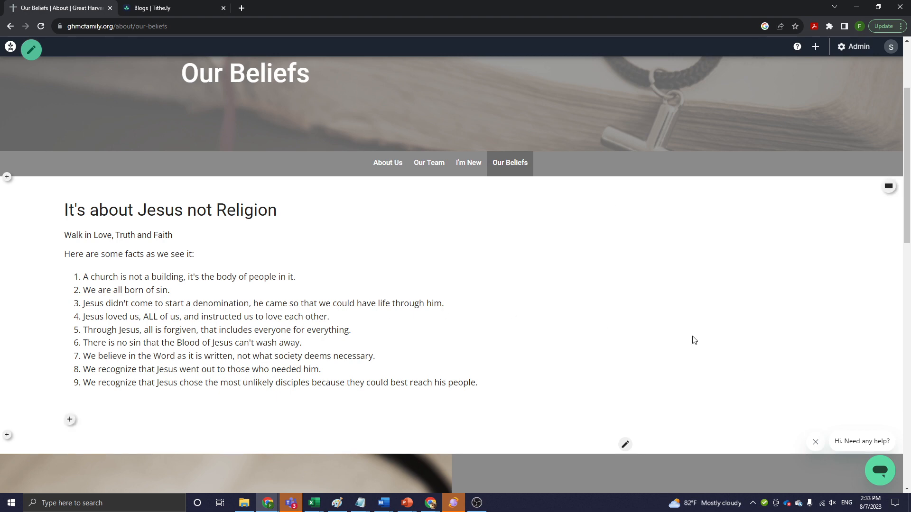
scroll(447, 320, down, 9)
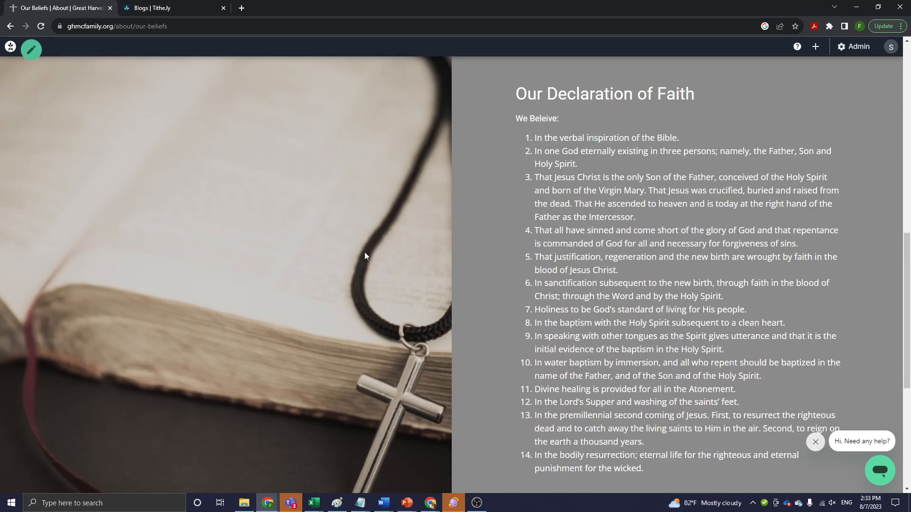
scroll(454, 286, down, 6)
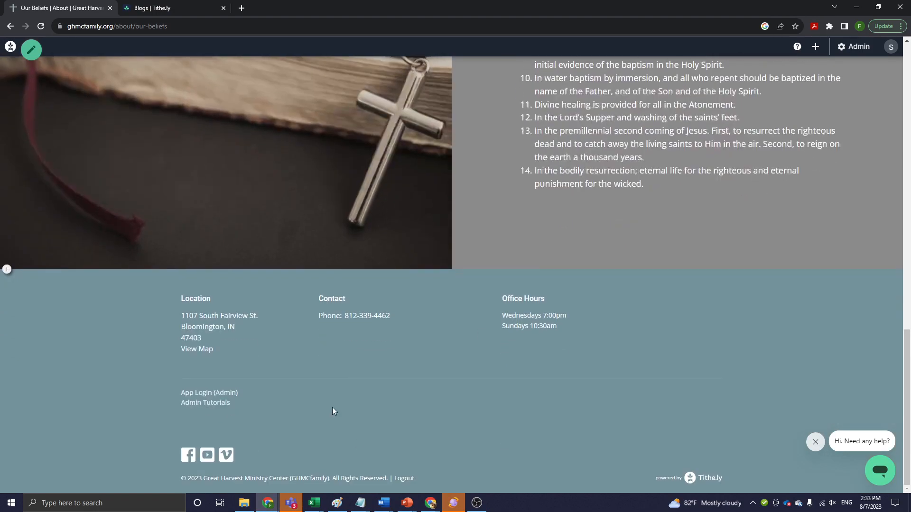
scroll(436, 258, up, 6)
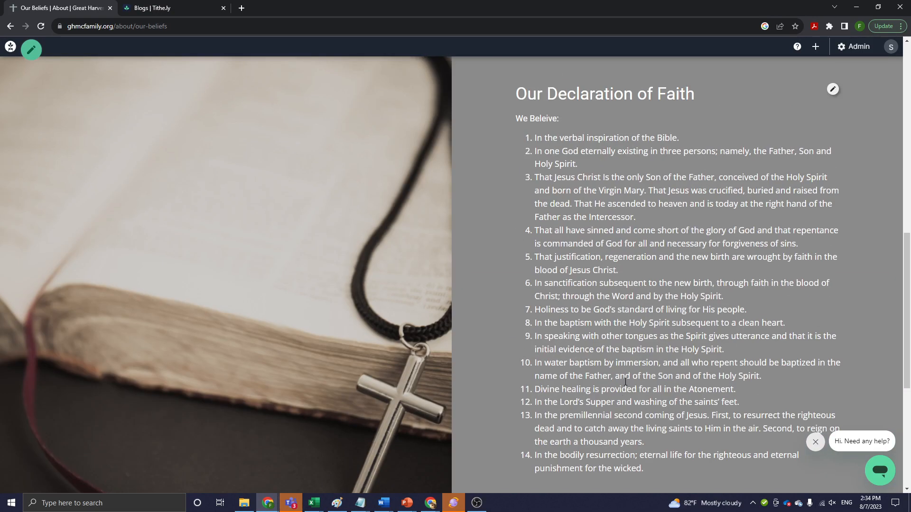
scroll(626, 382, up, 8)
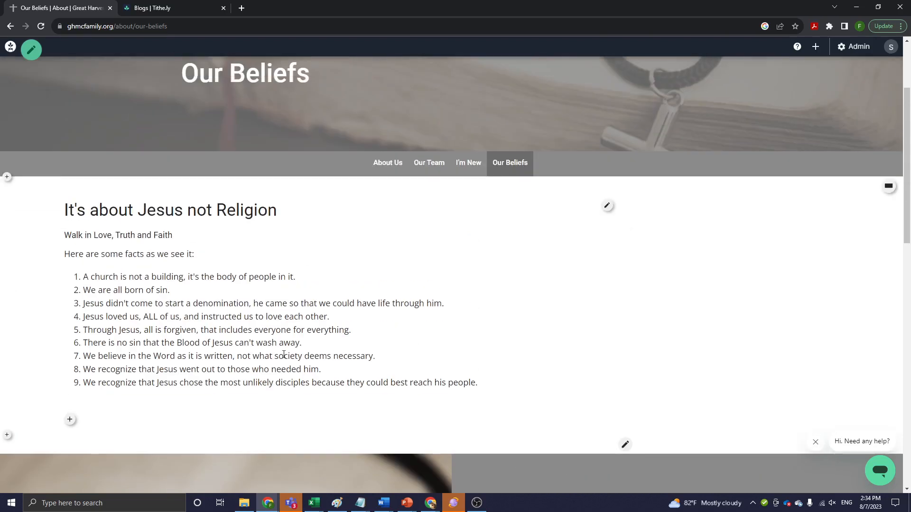
Revisit the About Us page's welcome text and the Our Team page's staff listing
scroll(416, 335, up, 3)
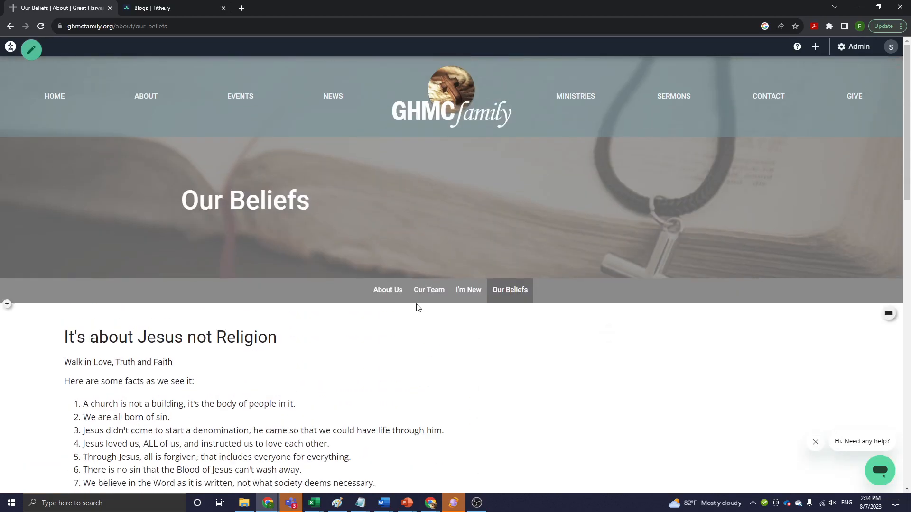
click(389, 290)
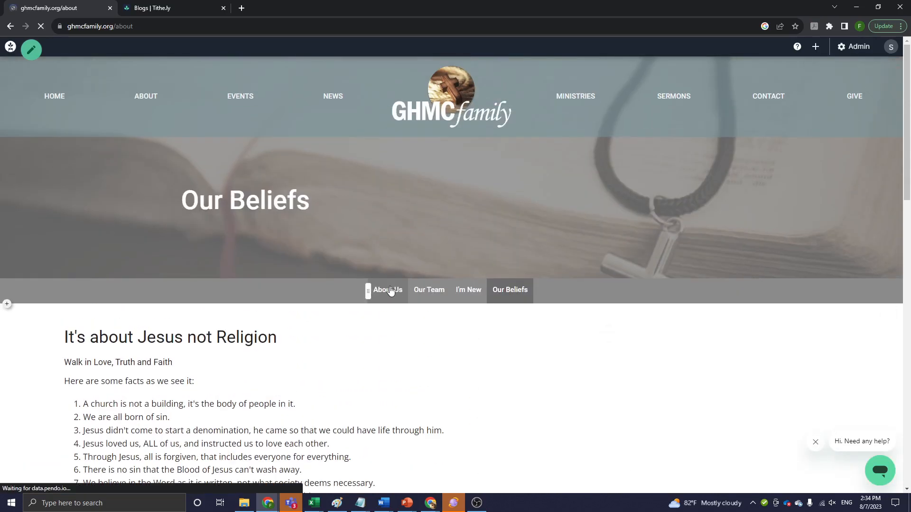
scroll(524, 262, down, 3)
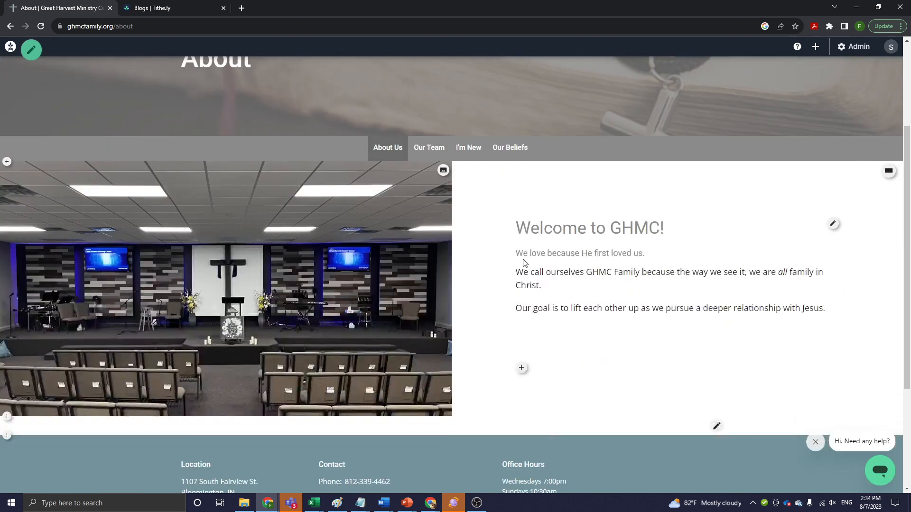
click(434, 147)
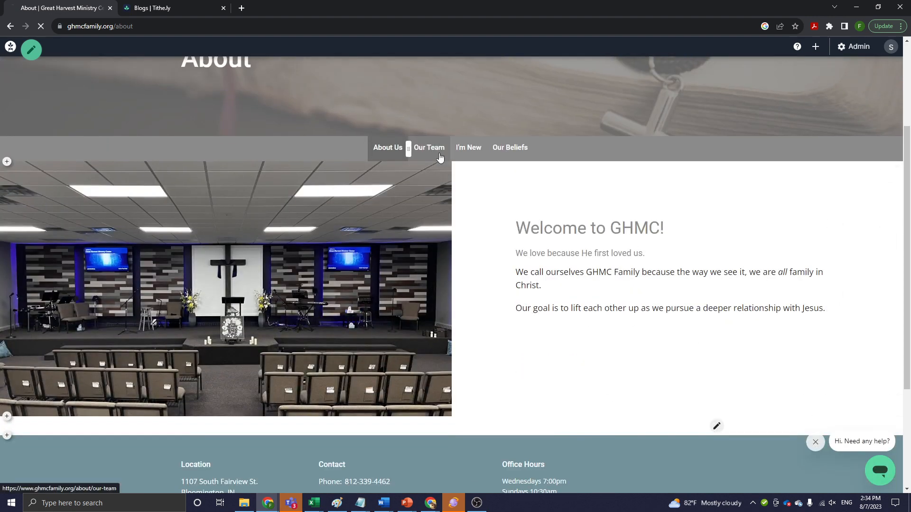
scroll(439, 439, down, 4)
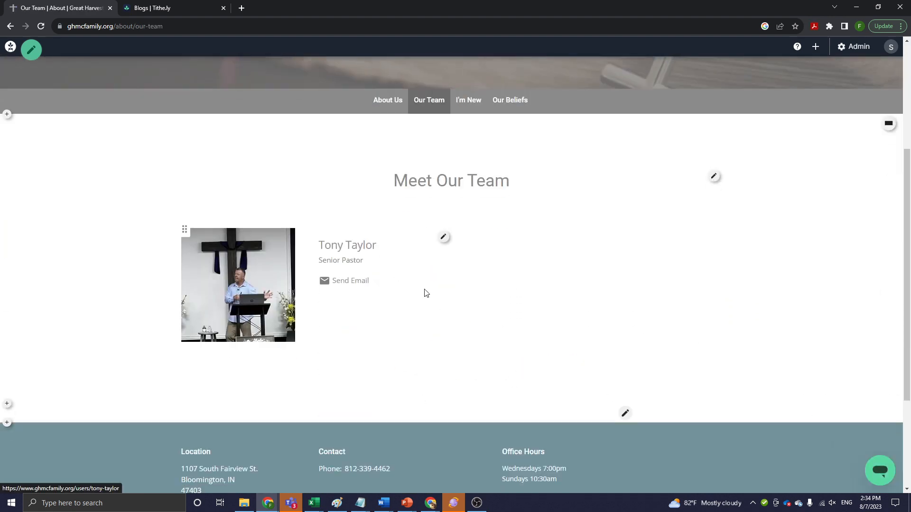
Return to the About Us page and look over its Welcome to GHMC! section again
scroll(549, 292, up, 4)
click(381, 296)
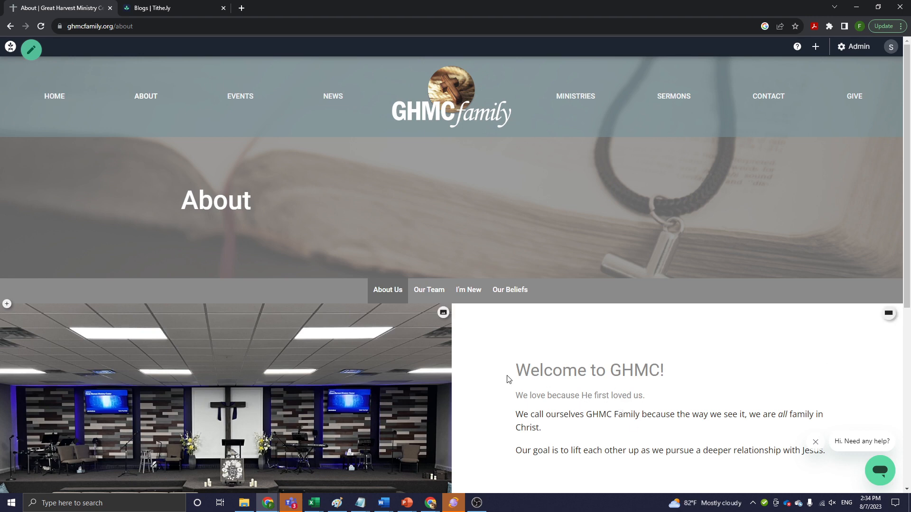
scroll(508, 379, down, 4)
scroll(508, 379, up, 3)
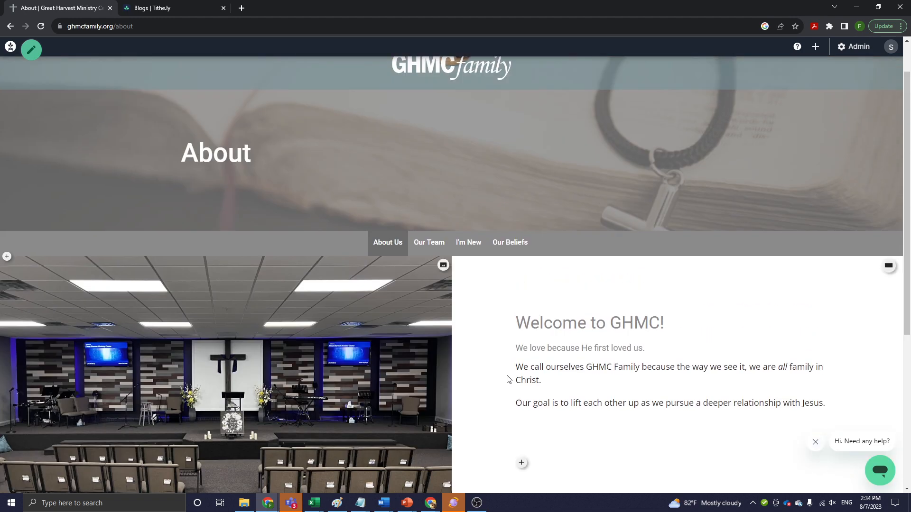
Return to the home page, open the Give page and look over its online giving and Mobile-giving app sections
scroll(508, 380, up, 1)
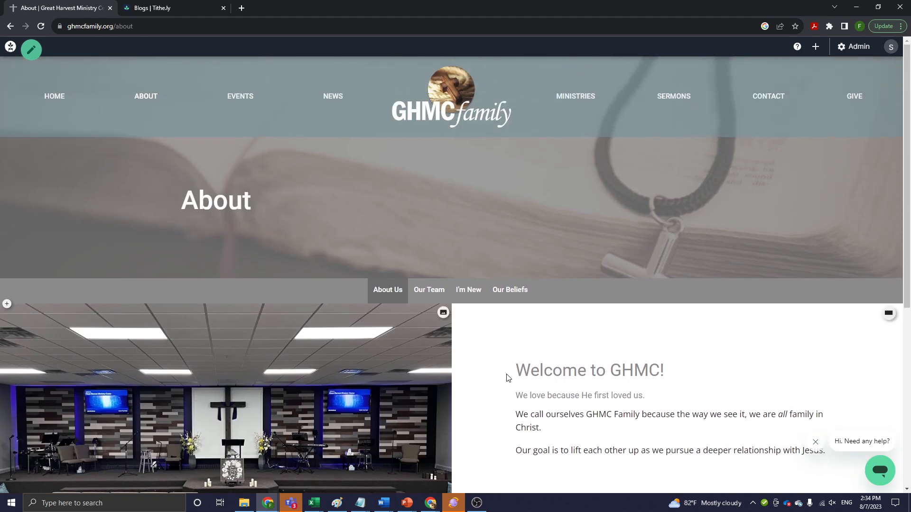
click(41, 97)
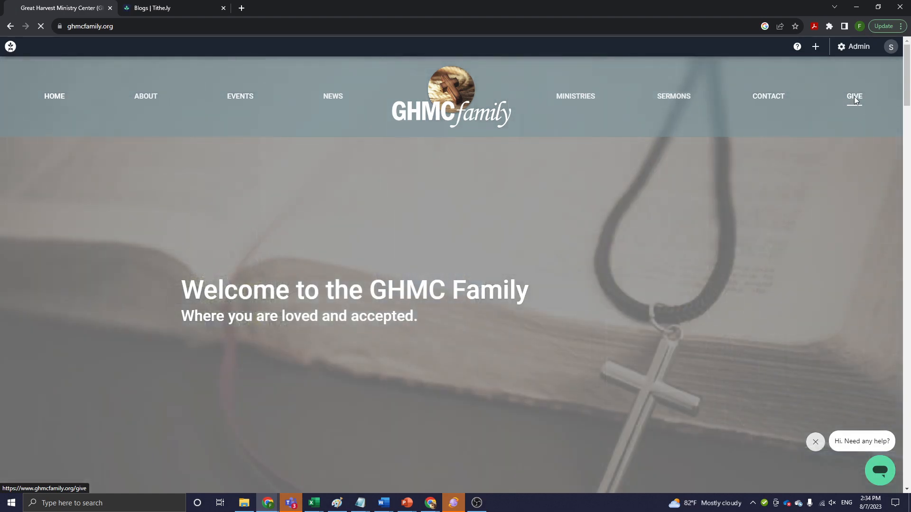
click(853, 97)
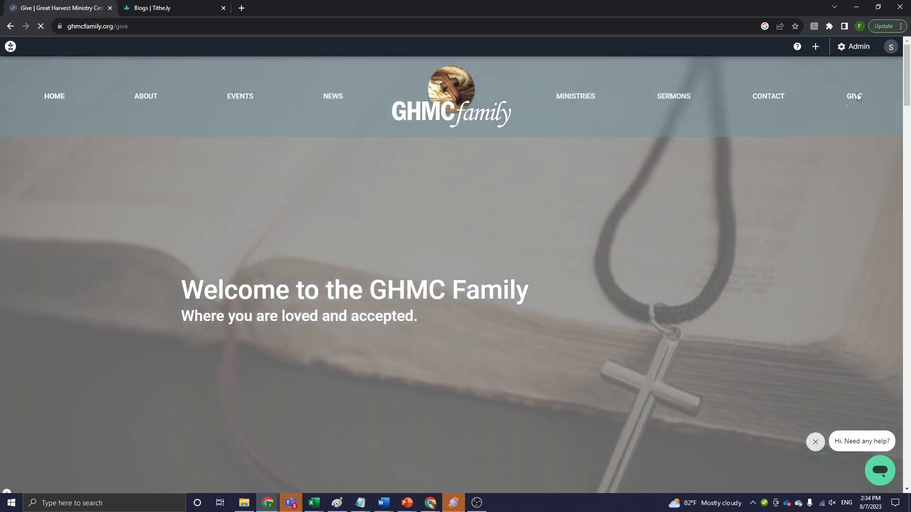
scroll(478, 307, down, 2)
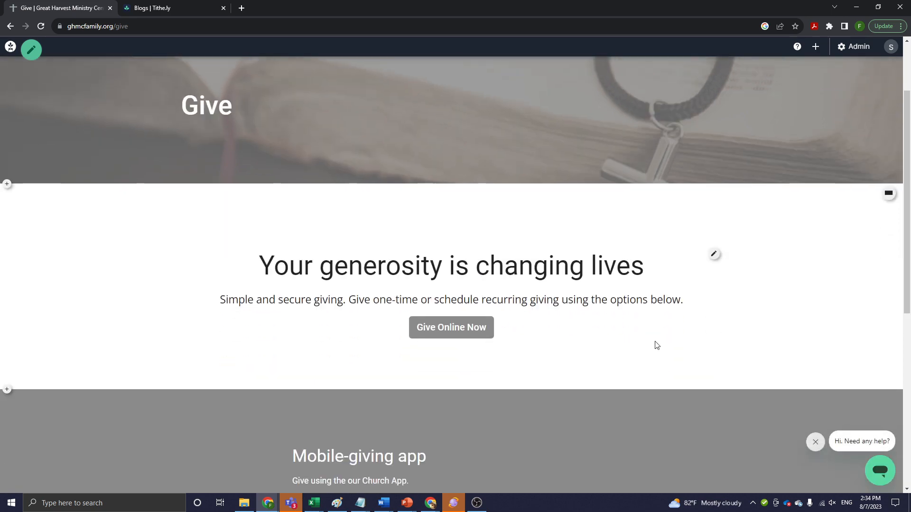
scroll(656, 345, up, 1)
scroll(657, 344, down, 5)
scroll(657, 345, up, 4)
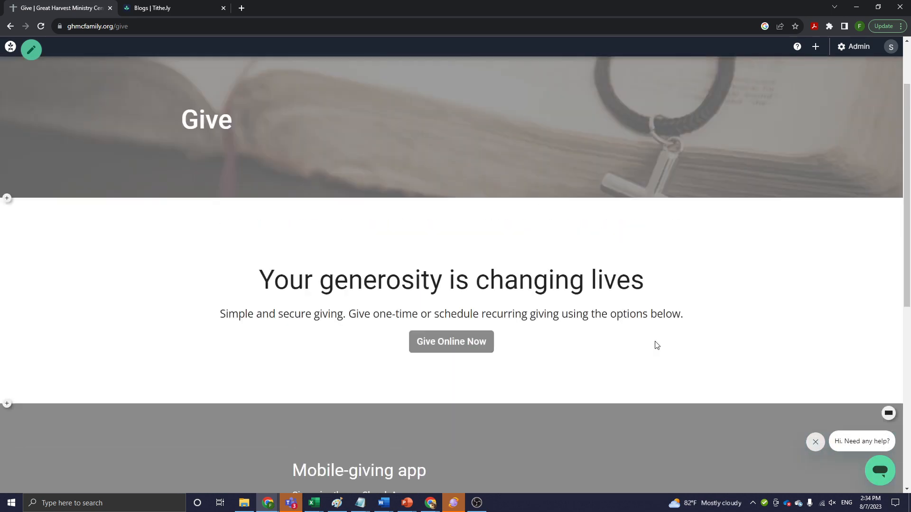
scroll(656, 345, up, 1)
scroll(337, 212, up, 1)
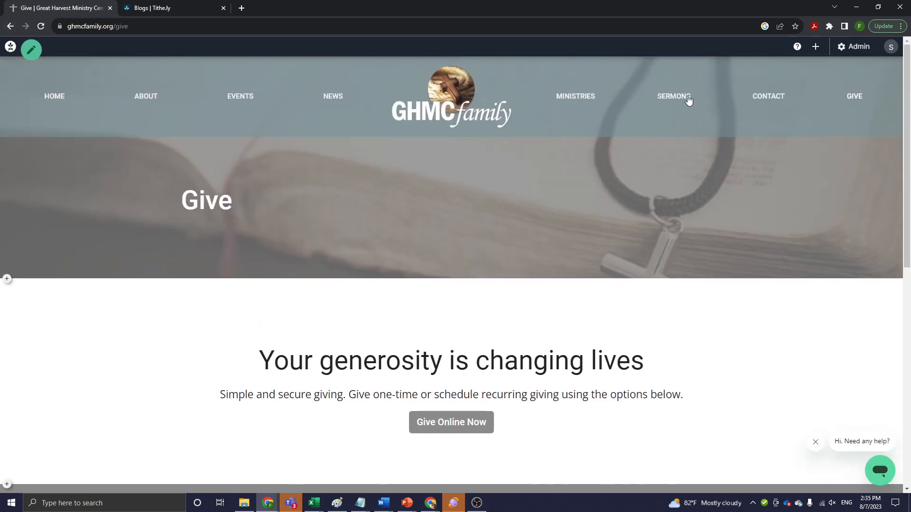
Revisit the home page and examine its rotating header images, welcome text and the John 13:14 verse section
click(63, 96)
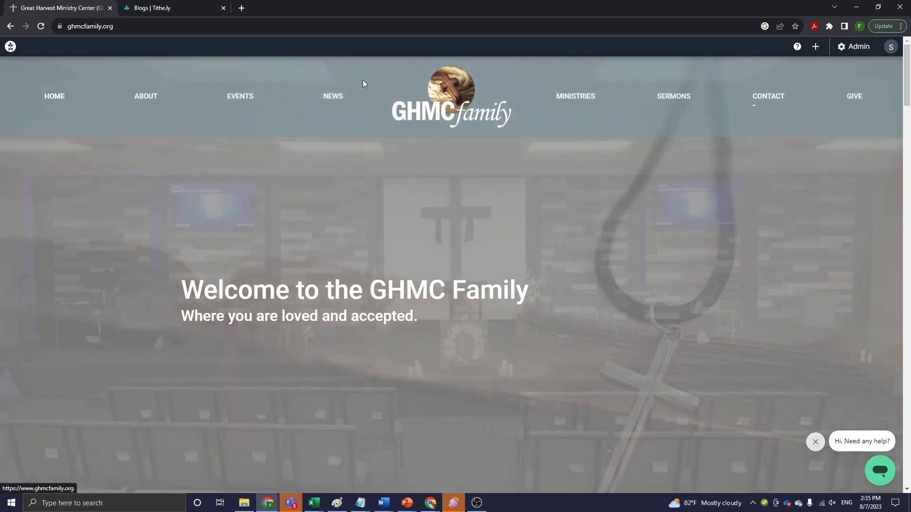
scroll(441, 256, down, 5)
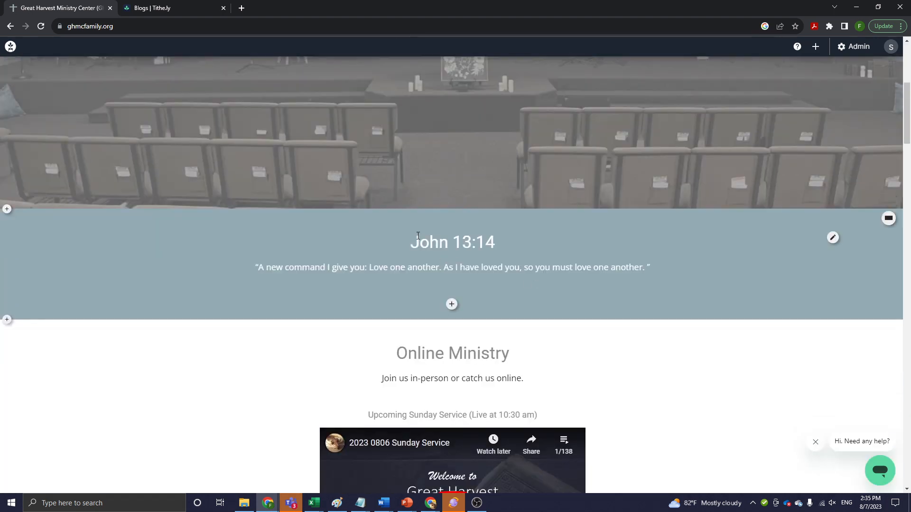
scroll(427, 290, up, 5)
scroll(363, 179, up, 2)
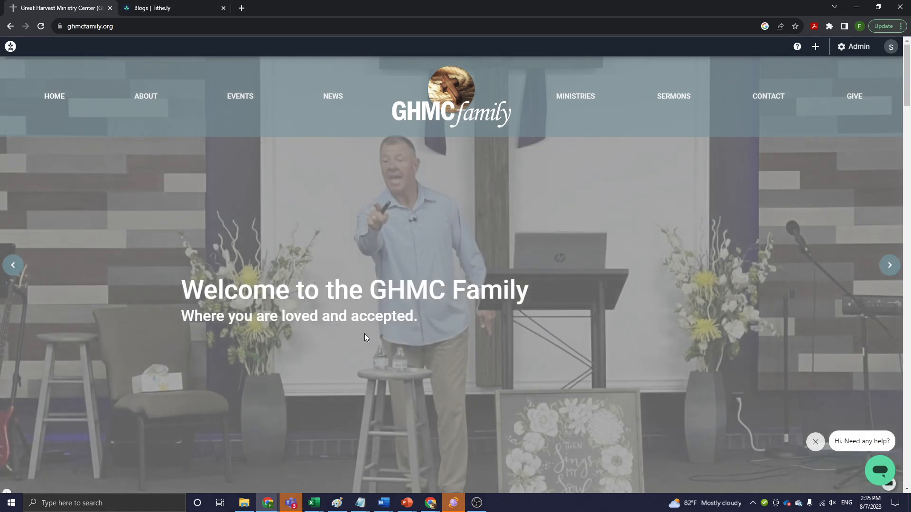
scroll(369, 329, down, 1)
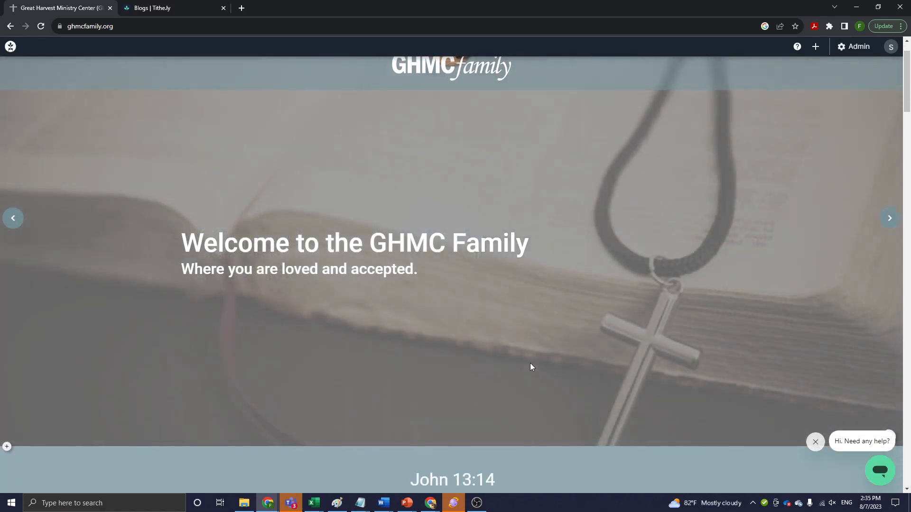
scroll(530, 365, up, 1)
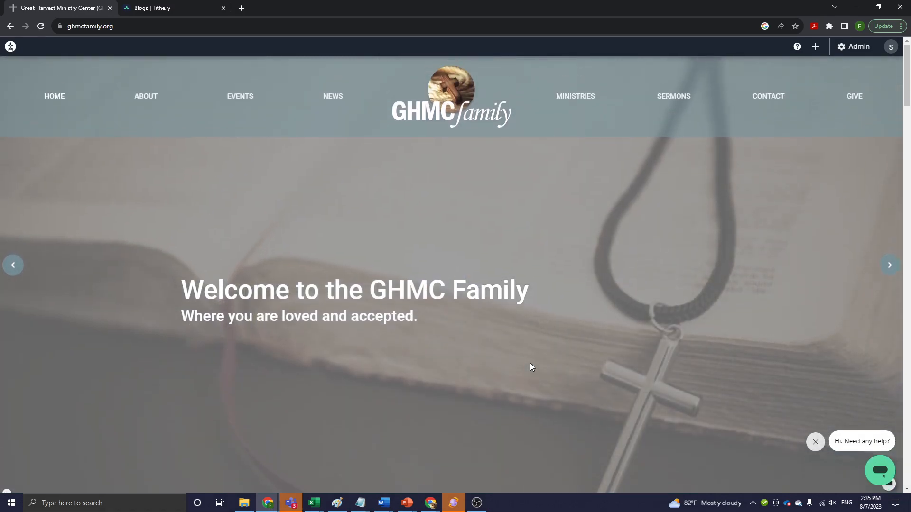
scroll(531, 367, down, 1)
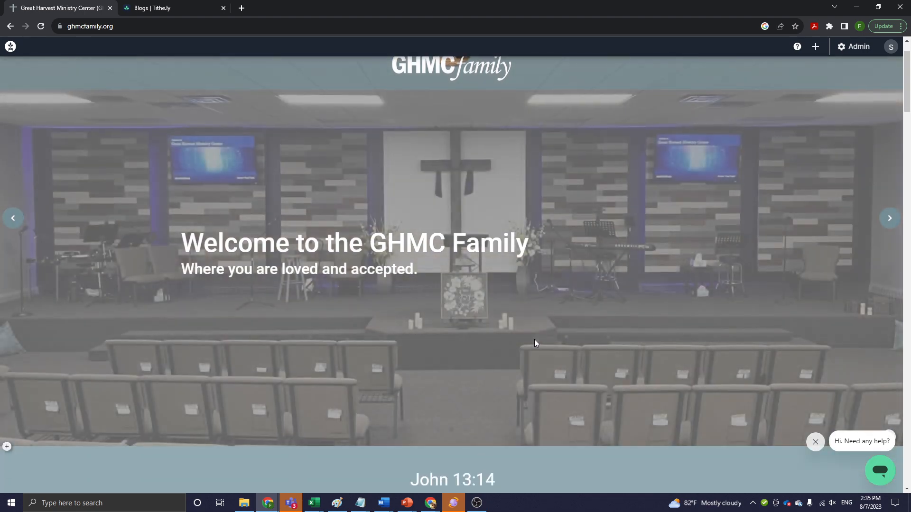
scroll(534, 339, up, 1)
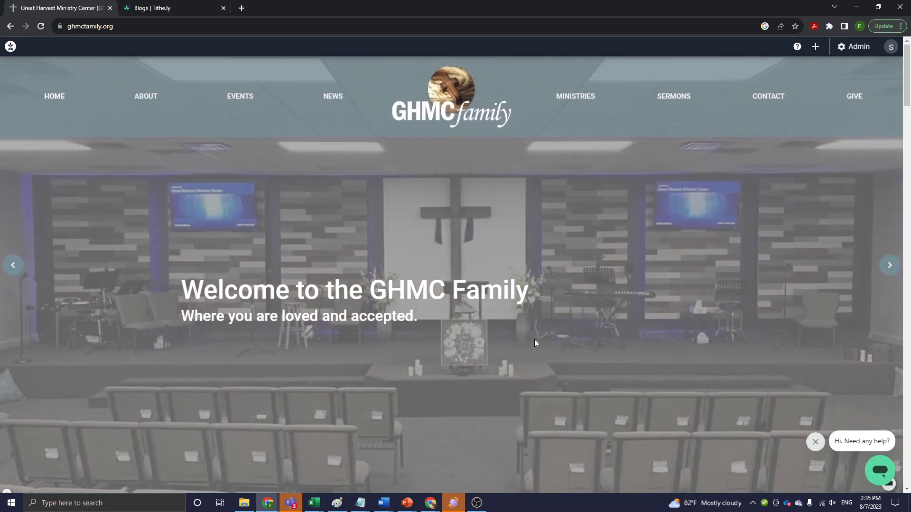
scroll(534, 340, down, 2)
scroll(593, 222, up, 2)
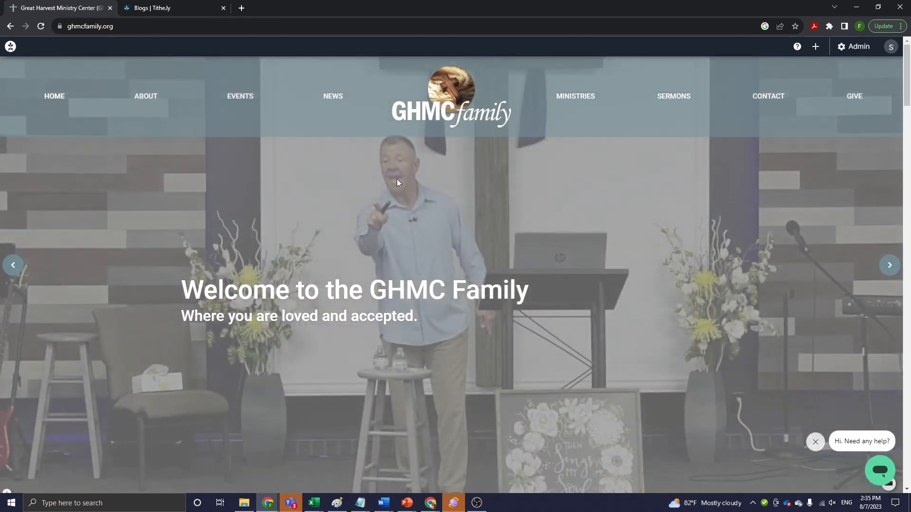
scroll(637, 303, down, 2)
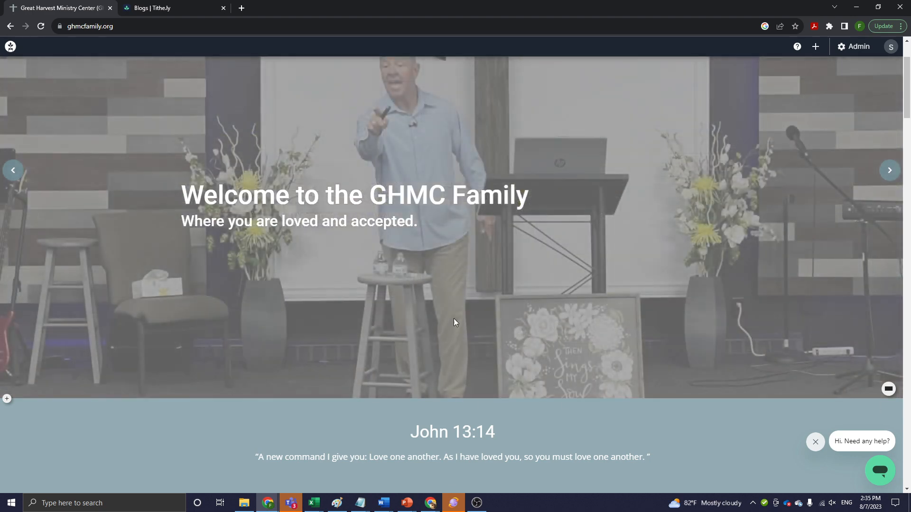
scroll(453, 323, up, 2)
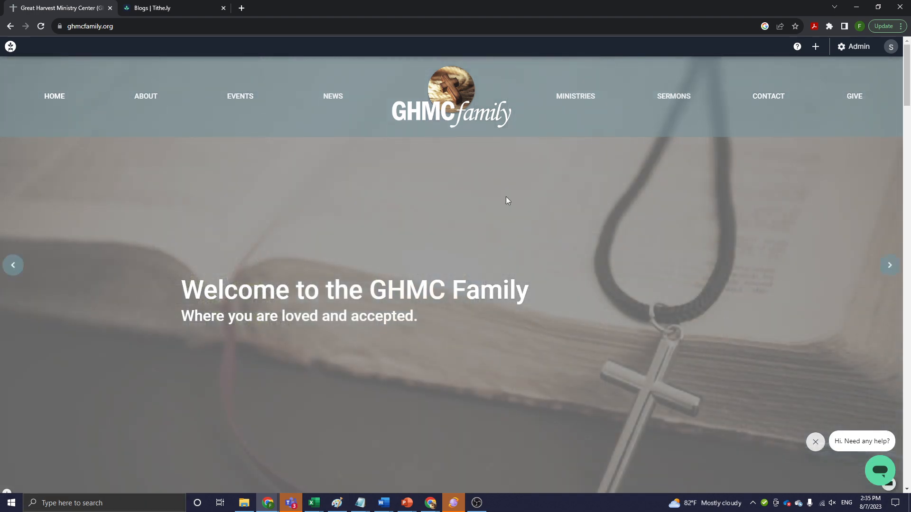
Turn off Display Text in Header in the home page header settings and save the change
scroll(591, 403, down, 1)
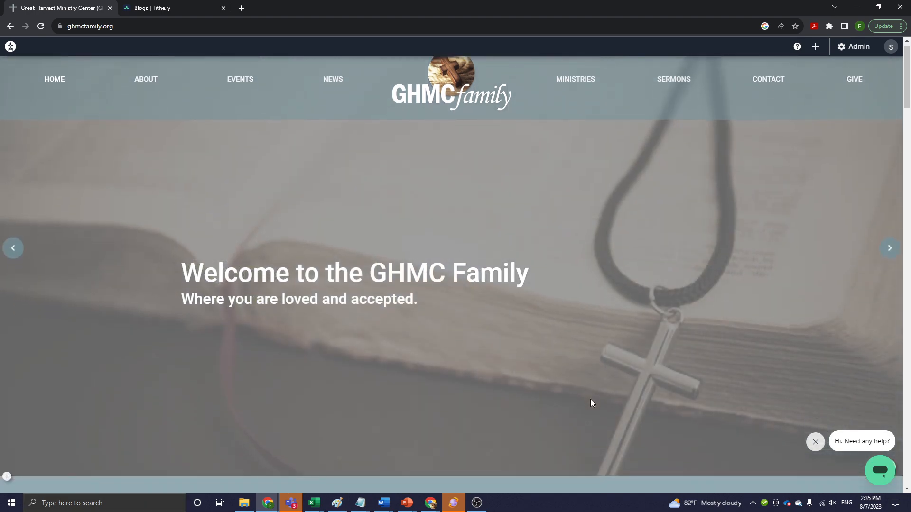
scroll(591, 402, down, 3)
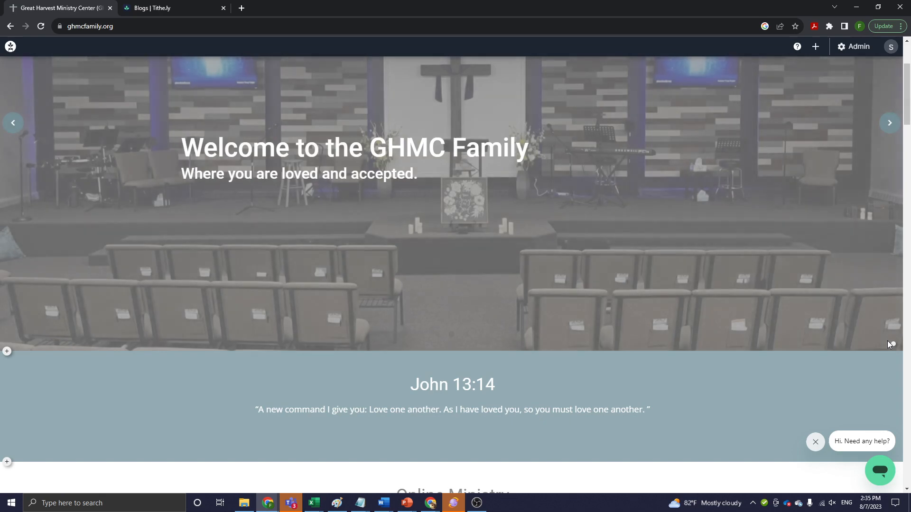
click(888, 343)
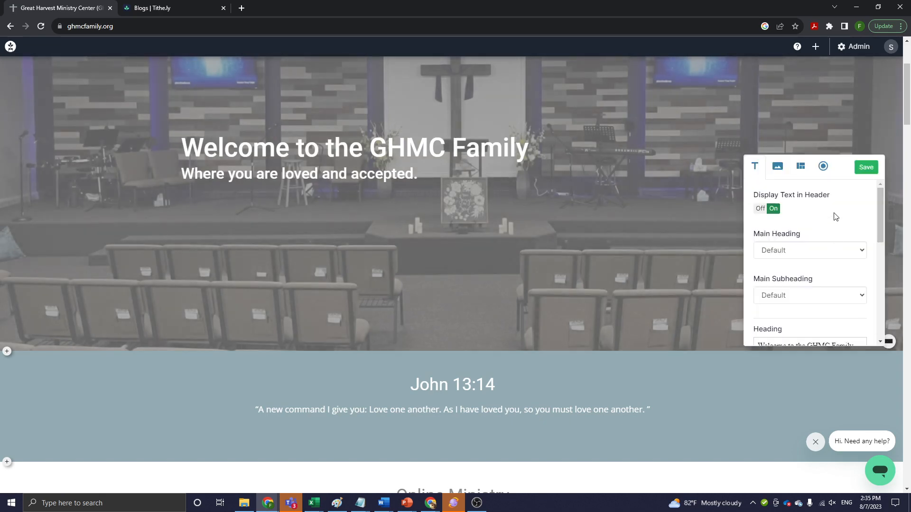
scroll(836, 217, up, 2)
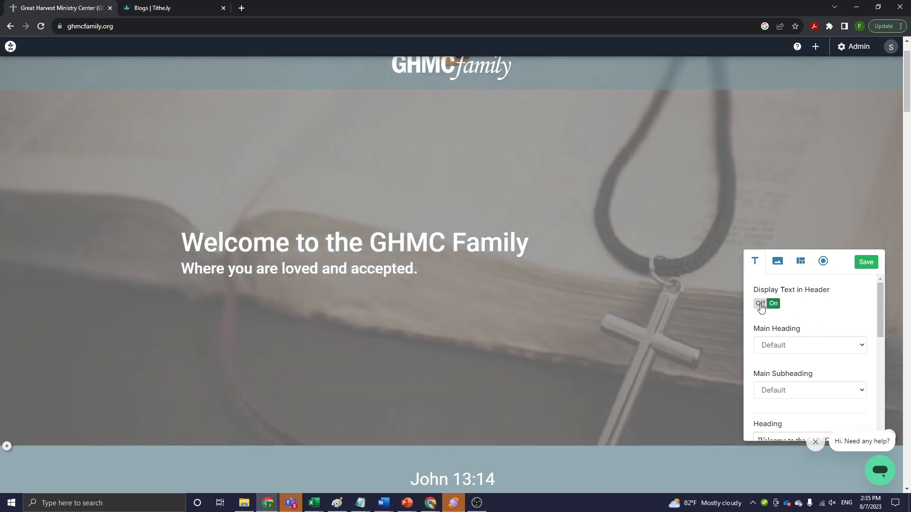
click(760, 306)
scroll(516, 285, up, 1)
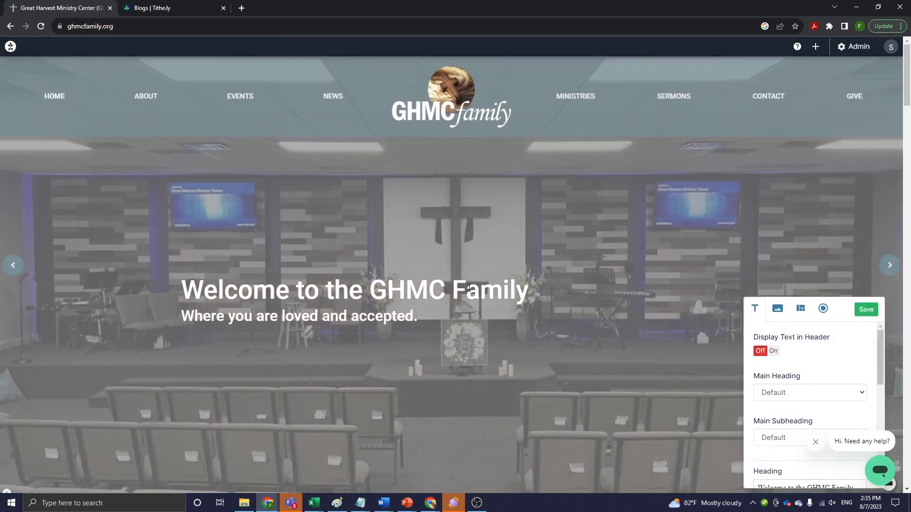
click(865, 310)
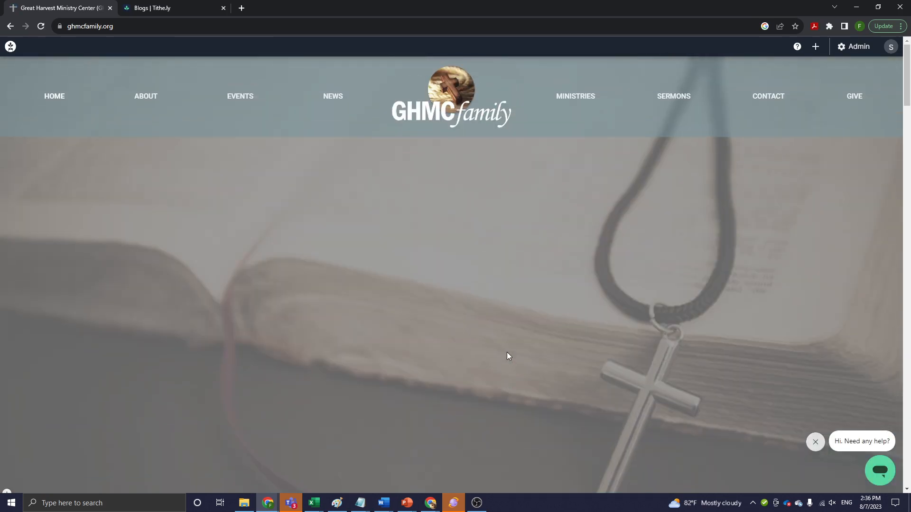
Turn Display Text in Header back on for the home page header, save it and check the header
scroll(539, 342, down, 2)
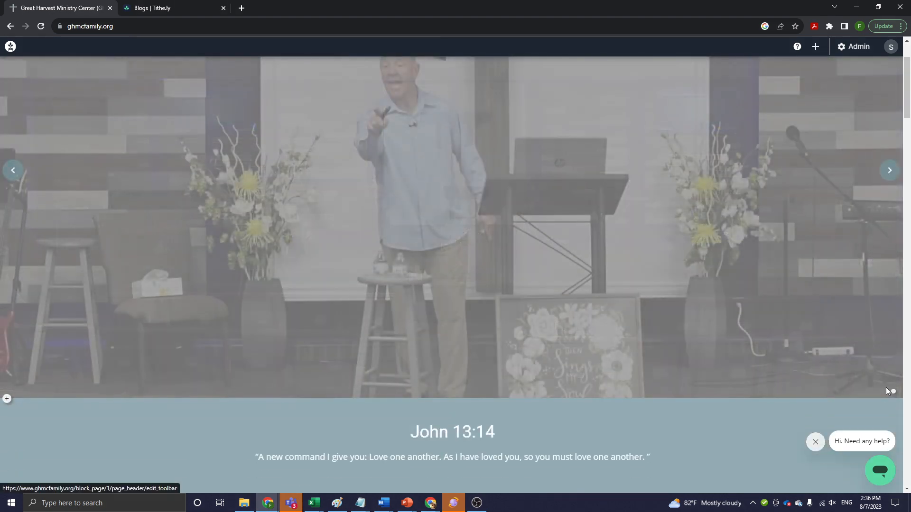
click(888, 391)
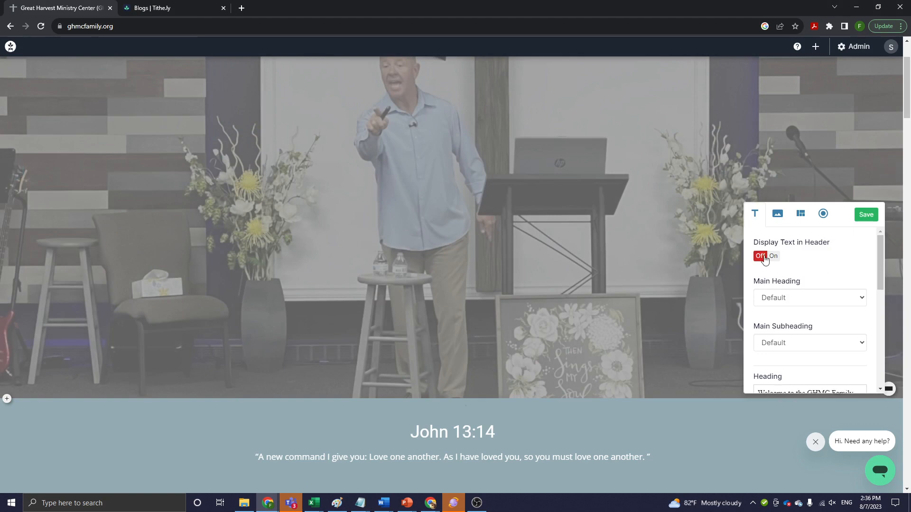
click(773, 257)
click(866, 215)
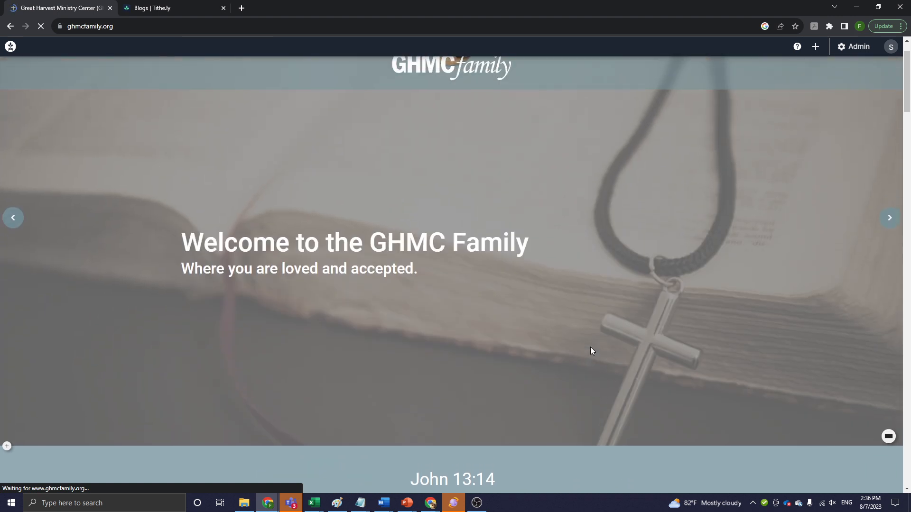
scroll(587, 359, up, 1)
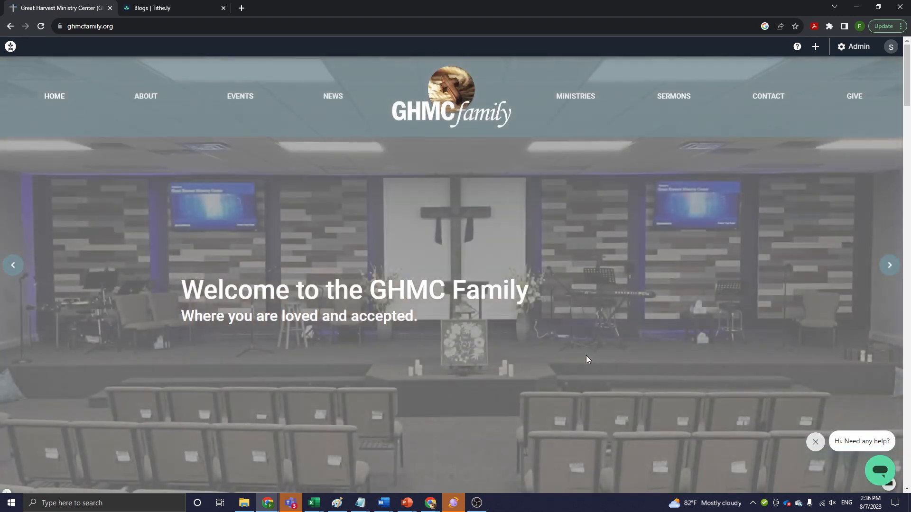
Reopen the home page header's text settings and compare them with the header's welcome text
scroll(587, 361, down, 1)
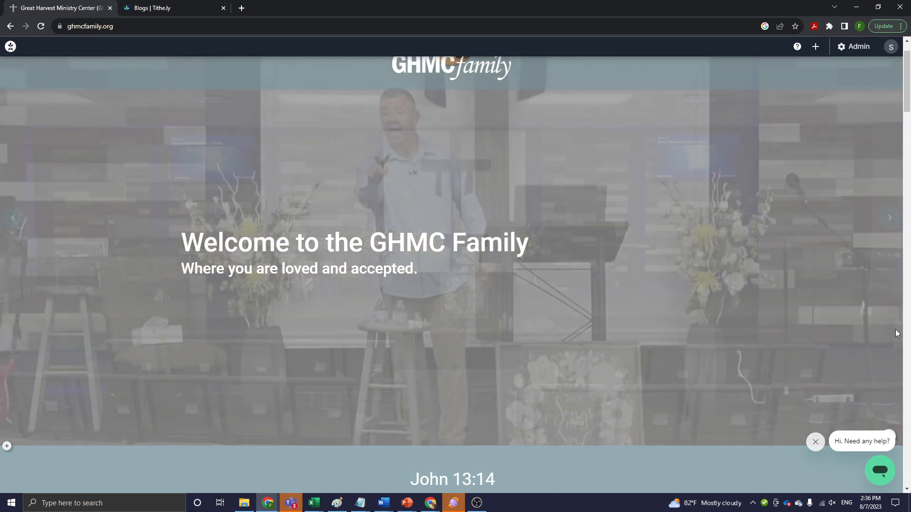
scroll(895, 339, down, 1)
click(888, 390)
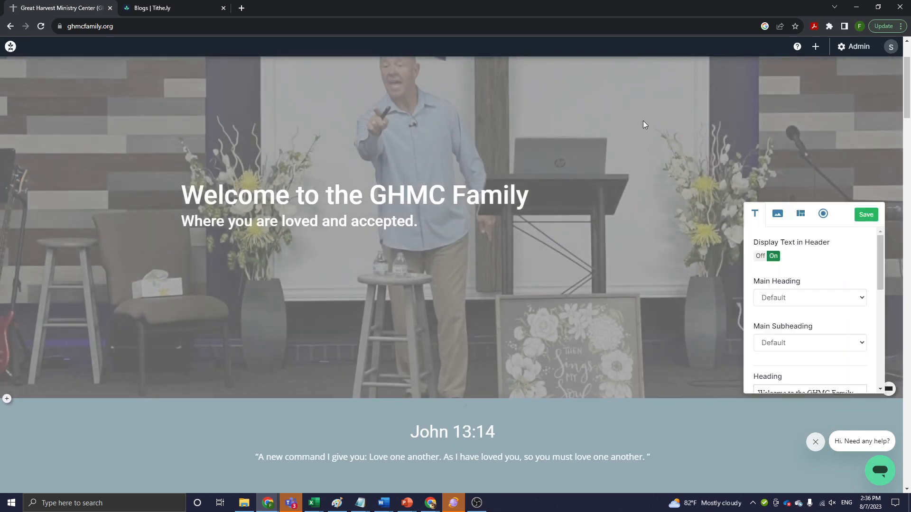
scroll(576, 265, up, 2)
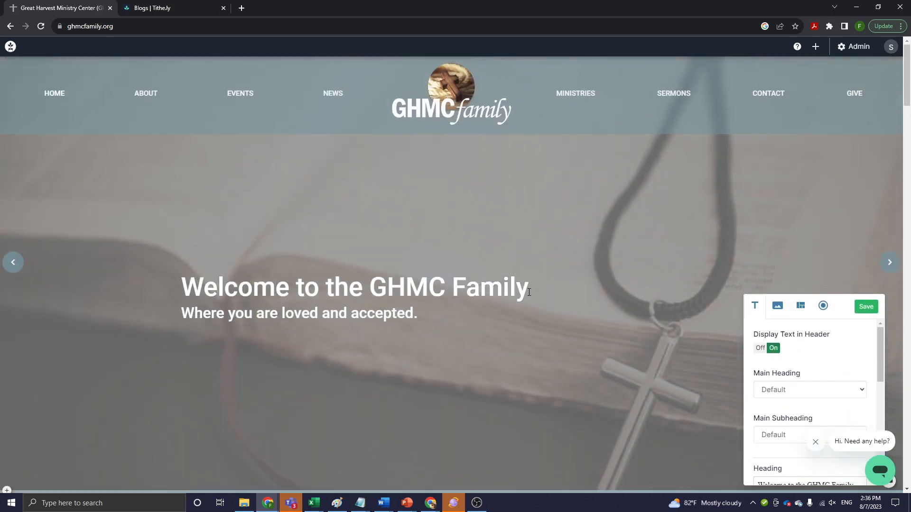
scroll(529, 292, down, 1)
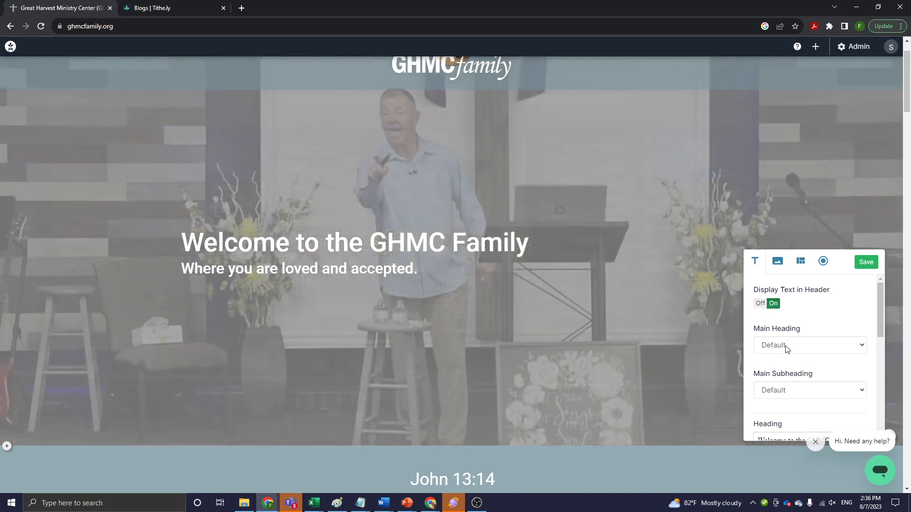
Examine the Main Heading style choices, leaving it at Default, and highlight the Heading text "Welcome to the GHMC Family"
scroll(792, 341, down, 1)
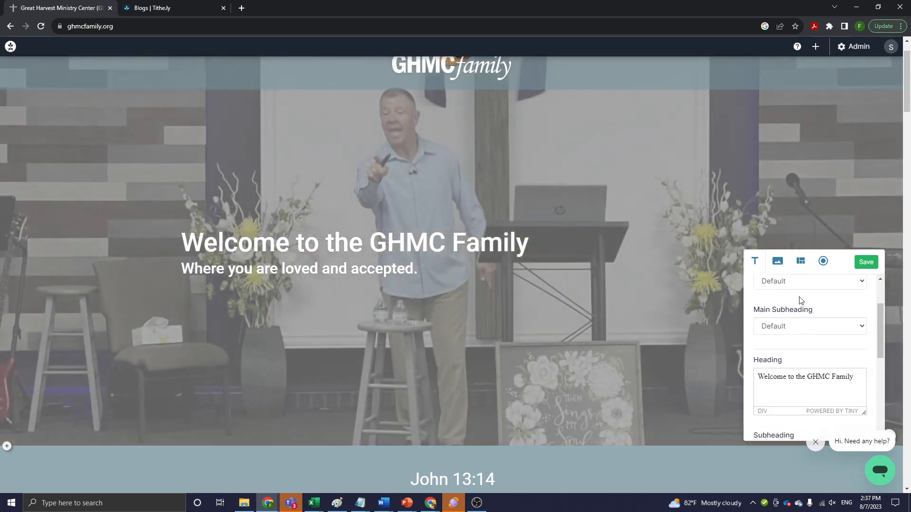
scroll(801, 300, up, 1)
click(862, 299)
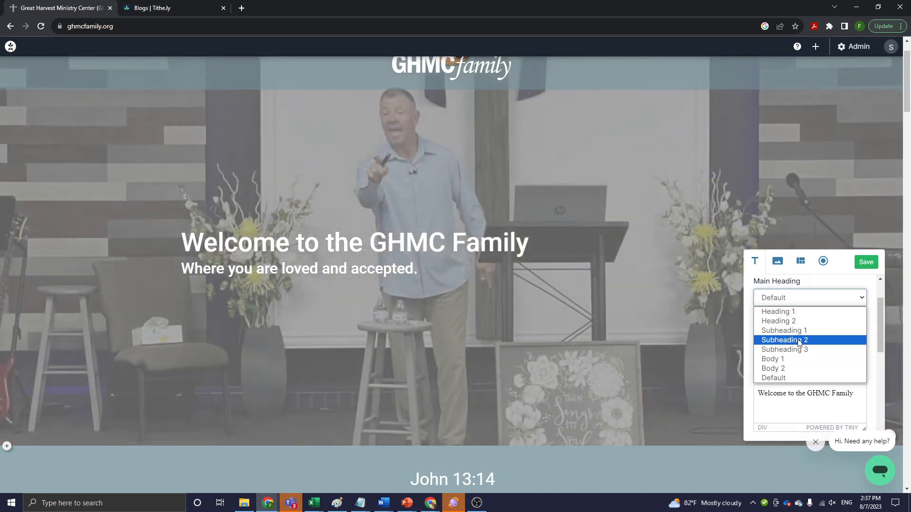
click(839, 278)
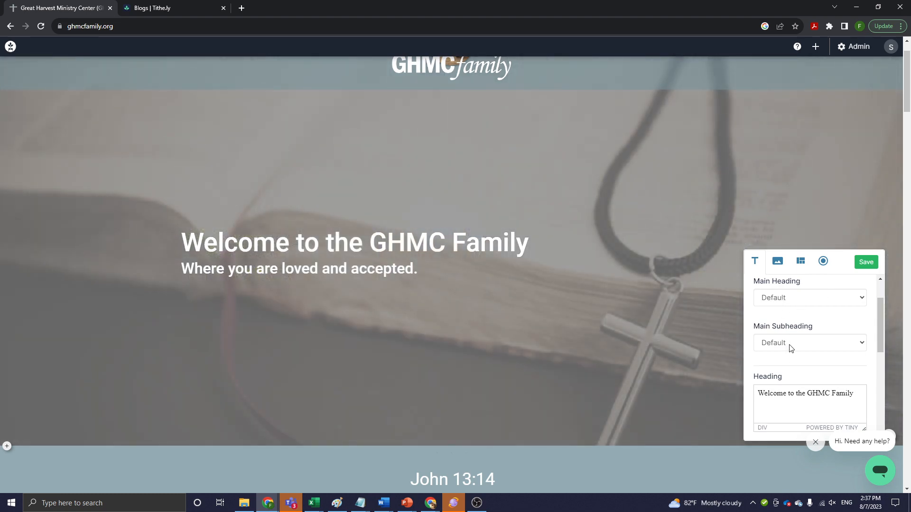
scroll(791, 349, down, 1)
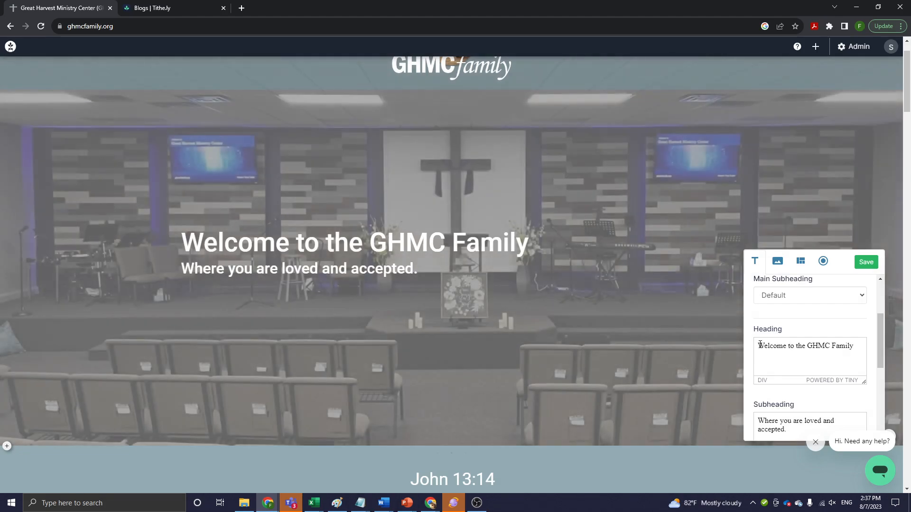
drag(759, 345, 885, 346)
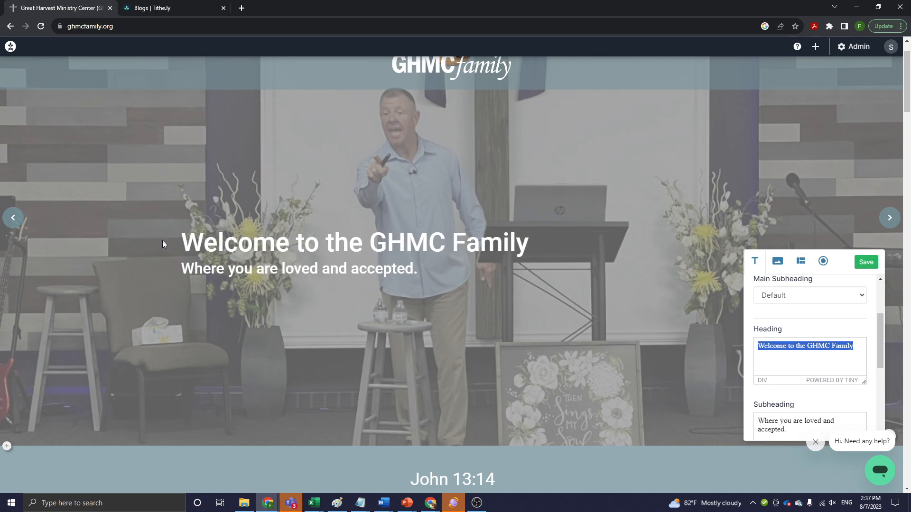
Highlight the header's Subheading text "Where you are loved and accepted." and review the Button One and Button Two text and link fields
scroll(769, 403, down, 1)
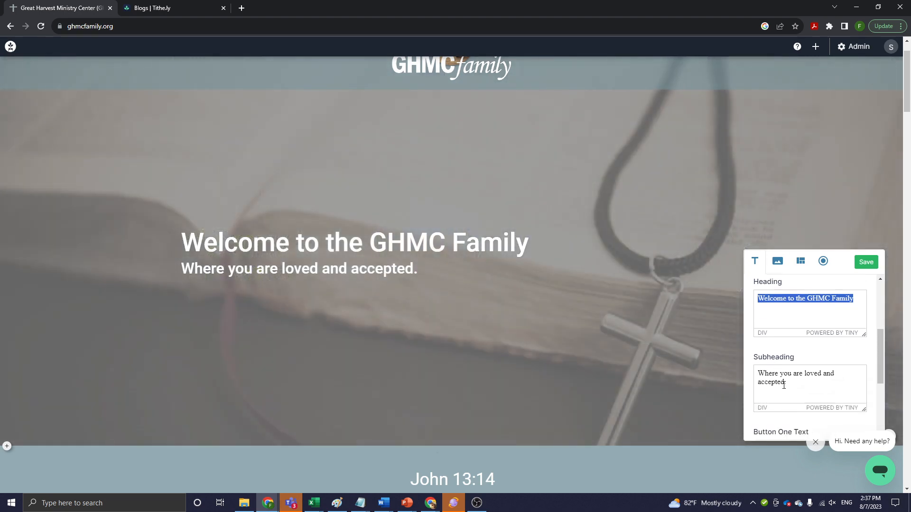
drag(784, 385, 757, 372)
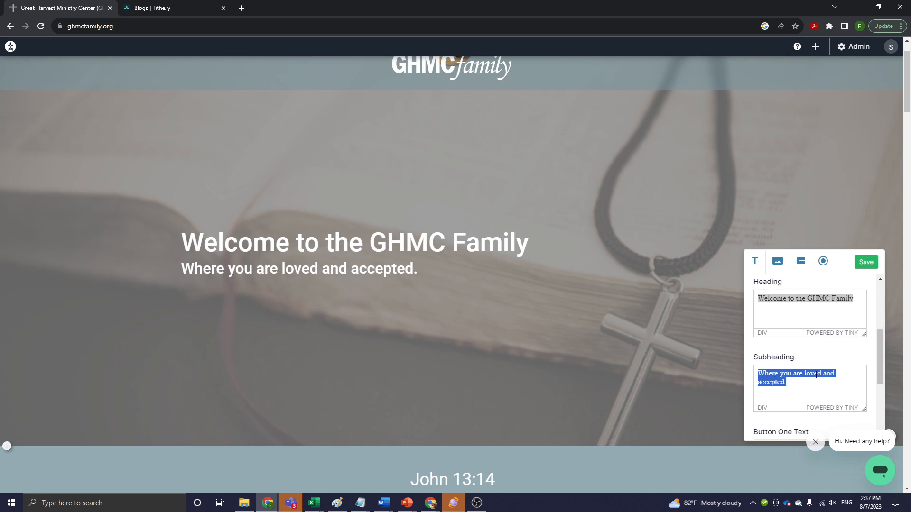
scroll(817, 375, down, 2)
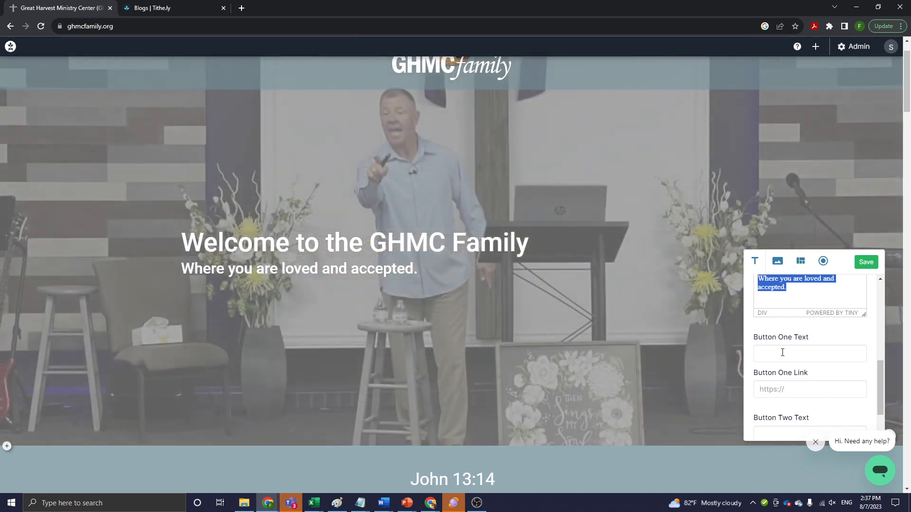
scroll(782, 353, down, 1)
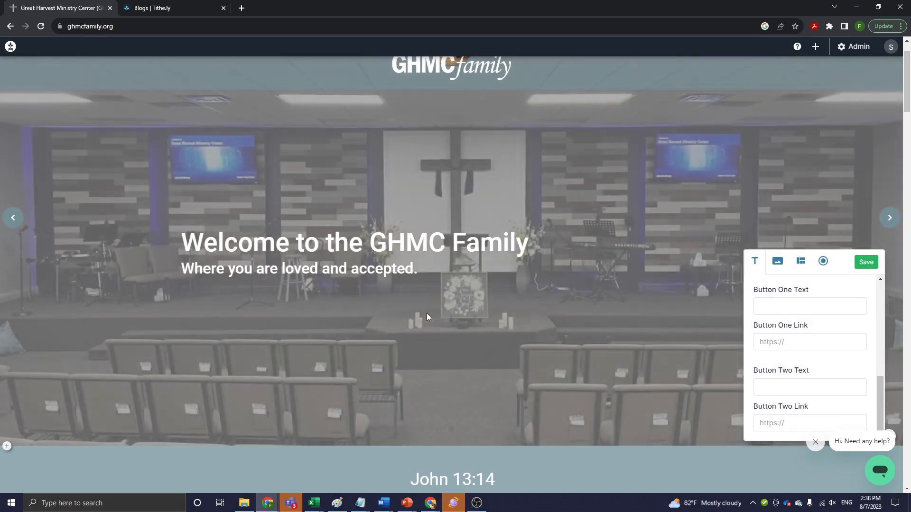
scroll(800, 342, down, 1)
scroll(827, 354, down, 3)
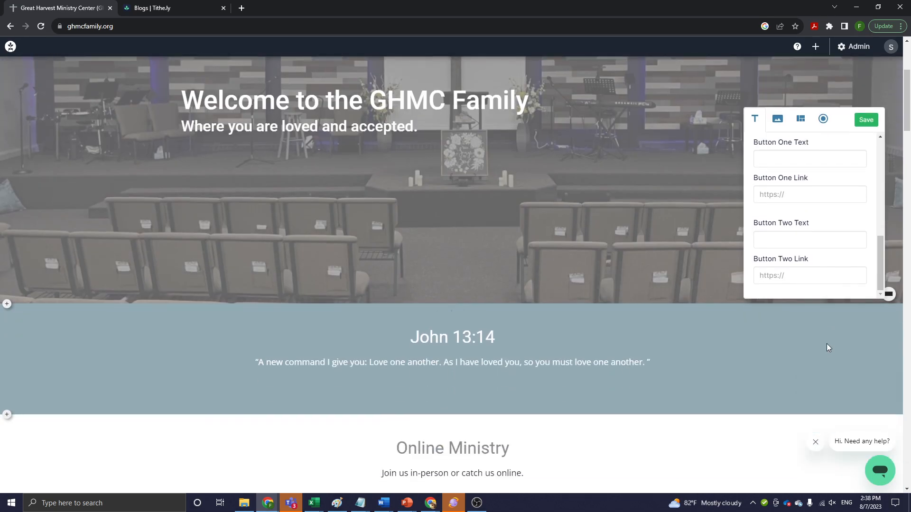
Examine the header's background settings, comparing the Image, Video and Slideshow options and the slideshow's duration, arrows and dot opacity
scroll(827, 344, up, 5)
click(778, 311)
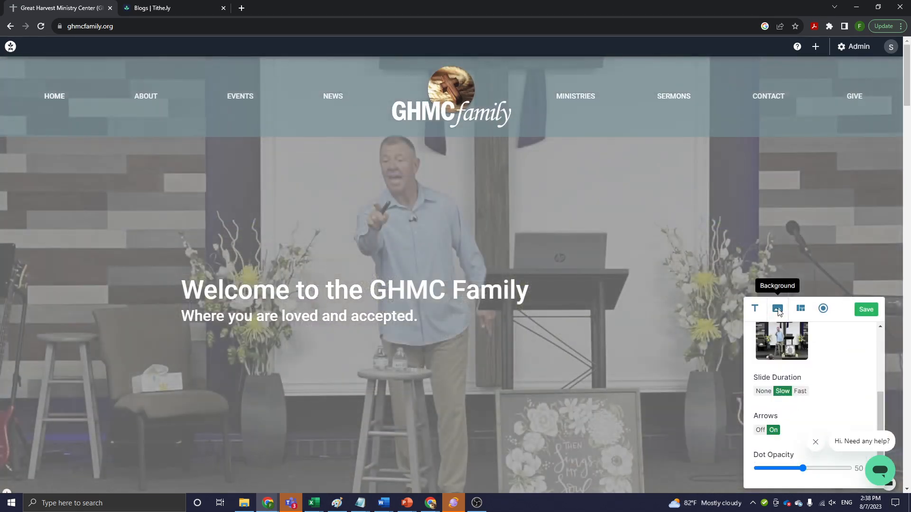
scroll(806, 380, up, 3)
scroll(735, 369, down, 1)
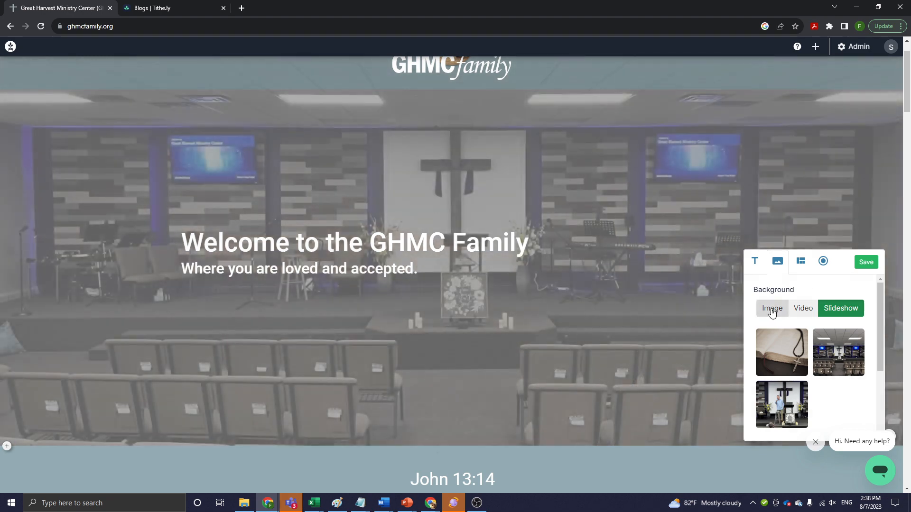
click(773, 309)
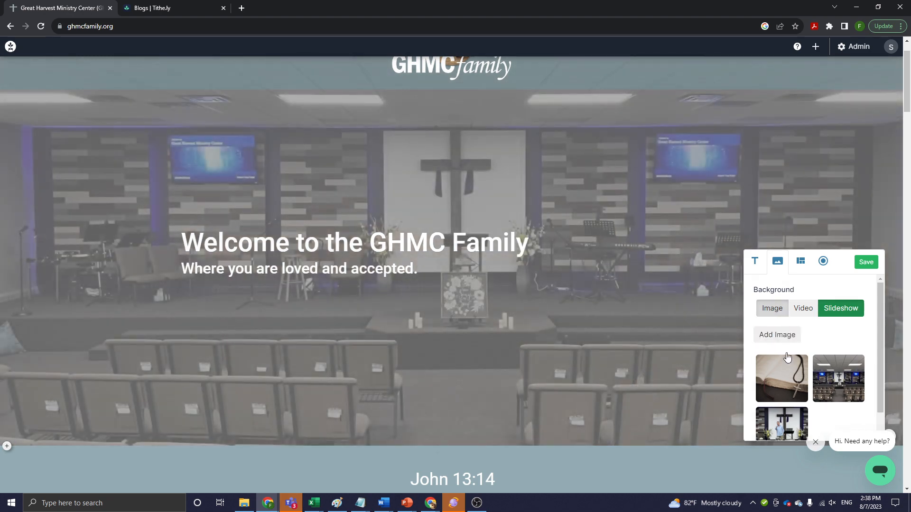
mouse_move(795, 390)
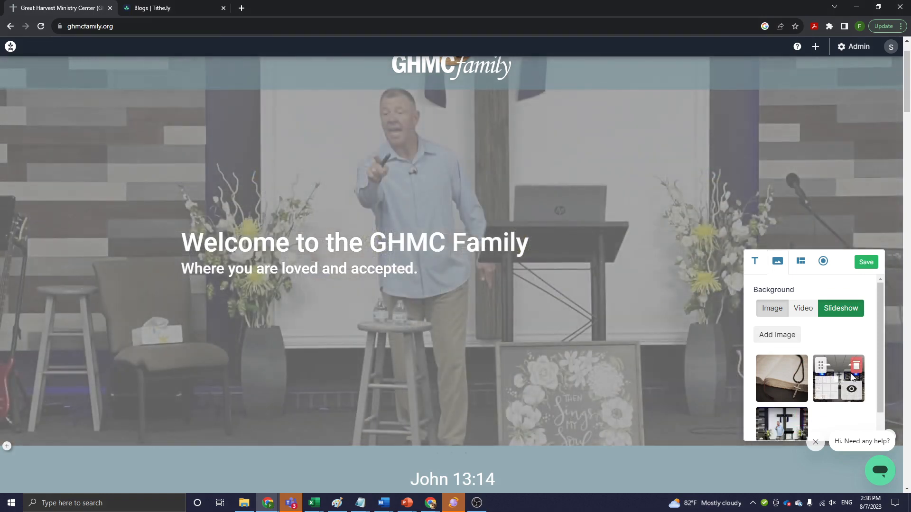
click(803, 311)
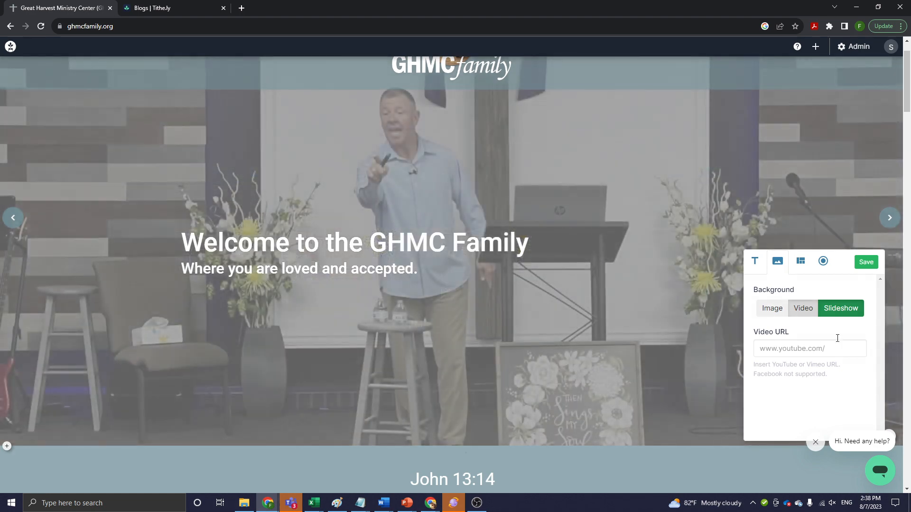
click(839, 310)
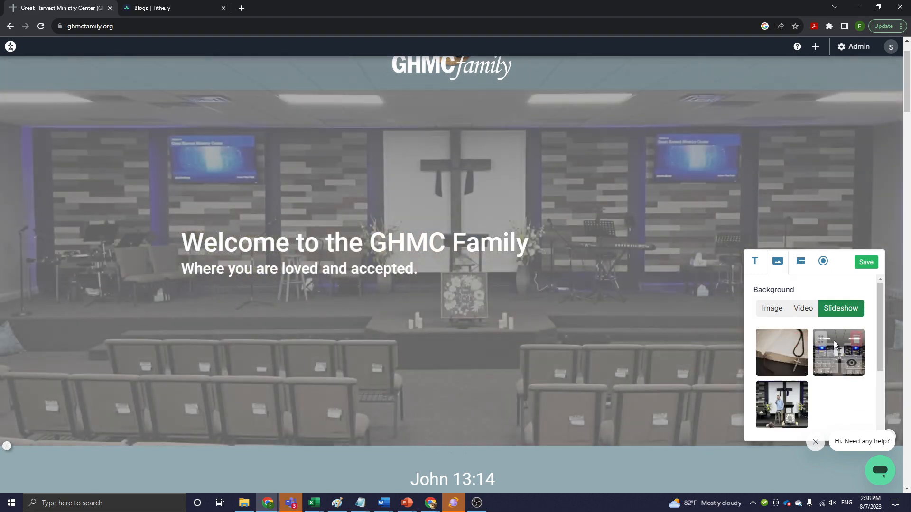
scroll(828, 363, down, 8)
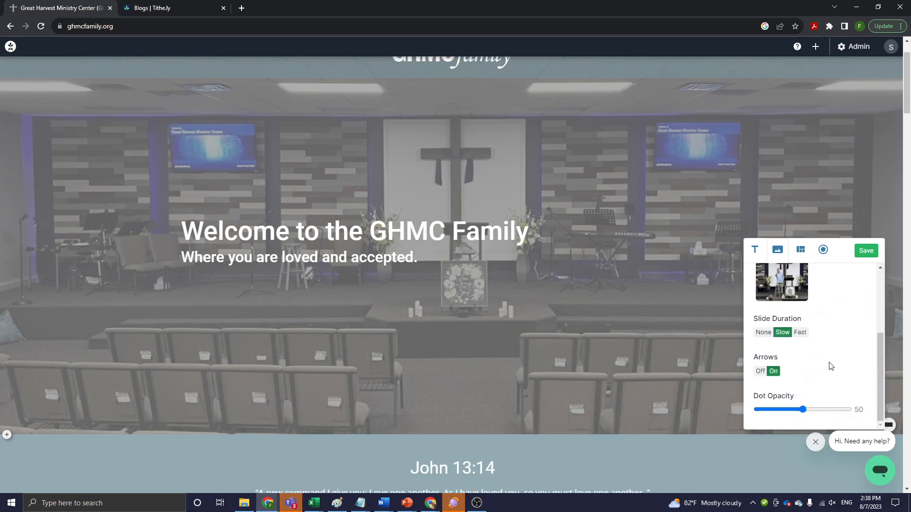
scroll(831, 366, up, 5)
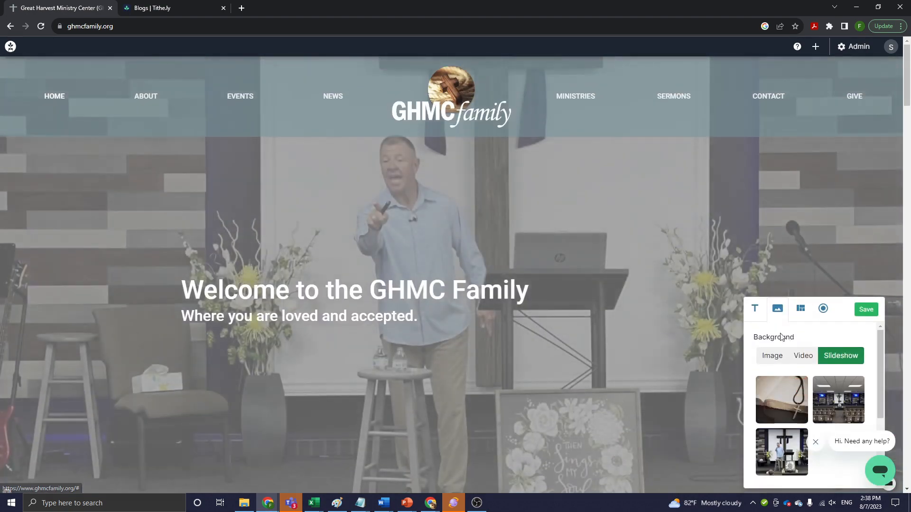
Look through the header's style settings and its button size and button style choices
click(802, 310)
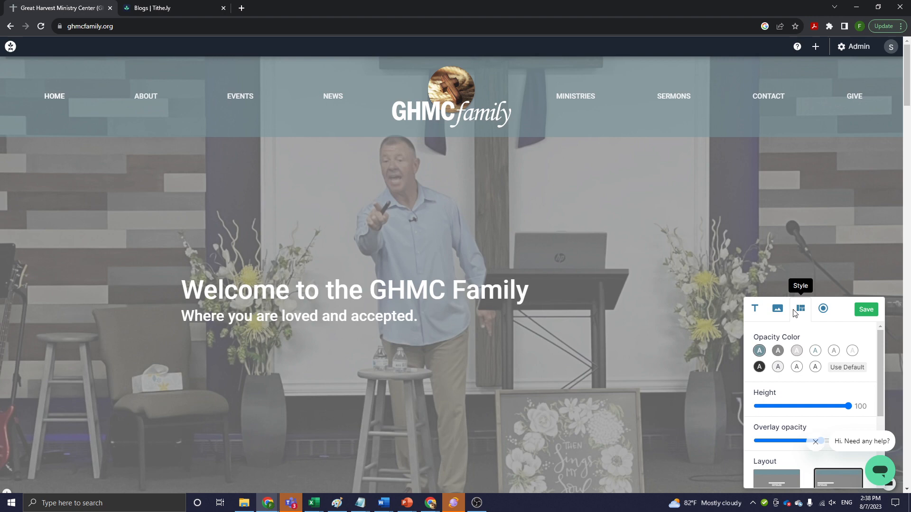
click(755, 309)
click(824, 309)
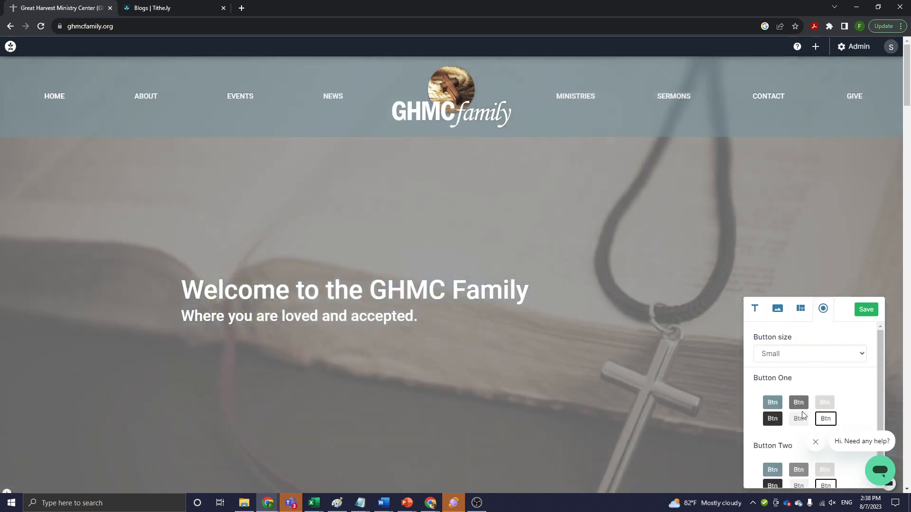
scroll(803, 415, down, 1)
Return to the header's background settings and compare the Image option's Add Image control with the Slideshow option
click(778, 309)
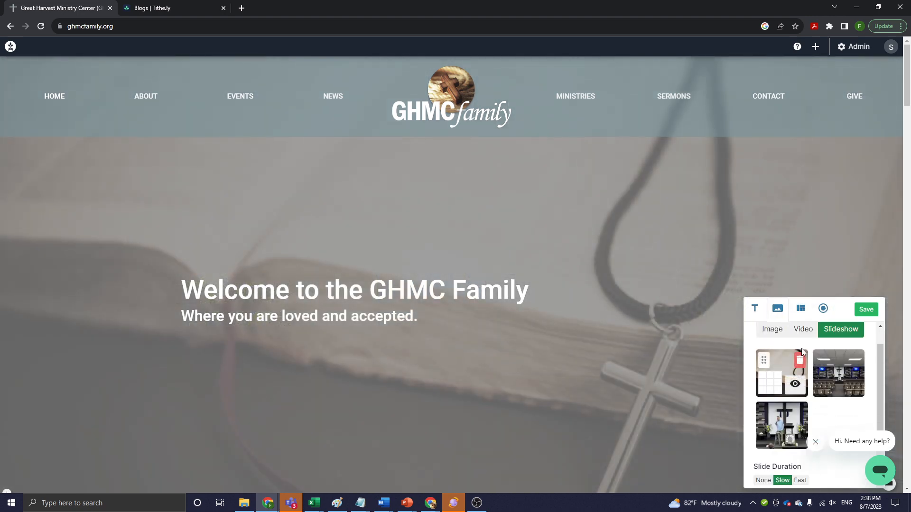
scroll(821, 379, down, 1)
scroll(807, 361, up, 2)
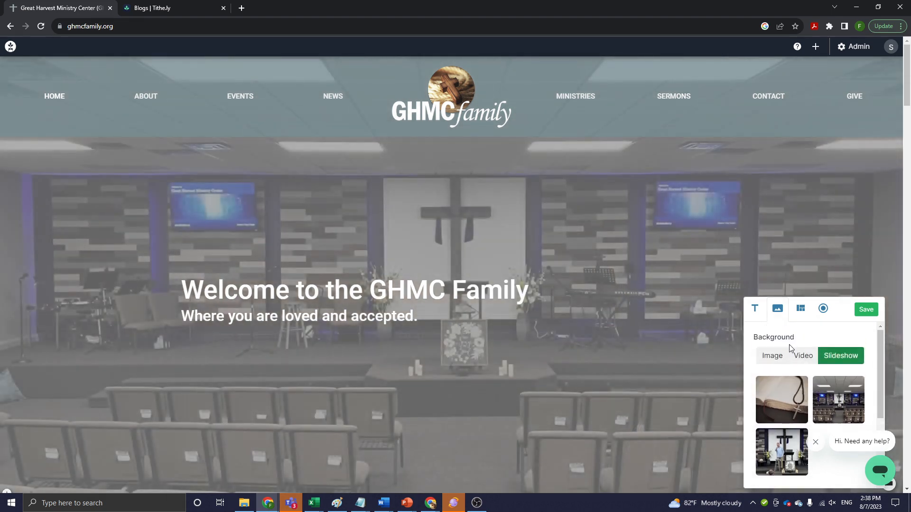
click(771, 356)
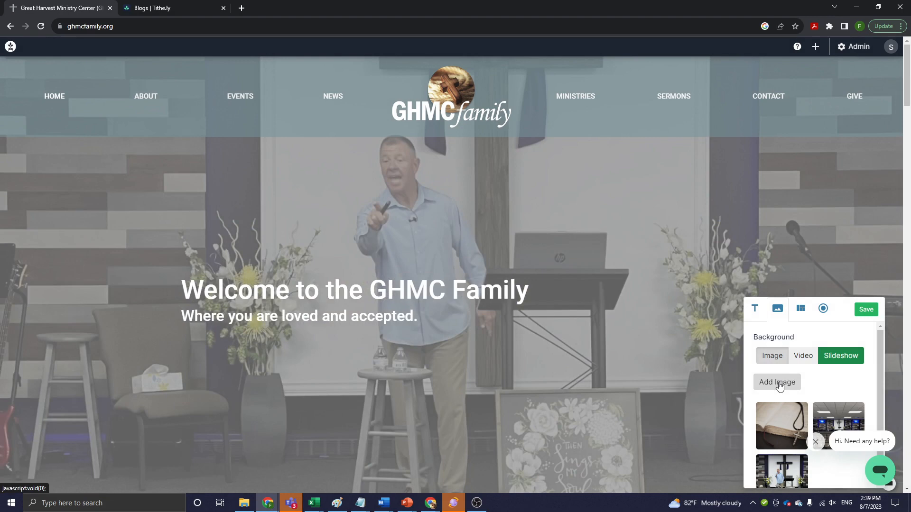
scroll(780, 387, down, 1)
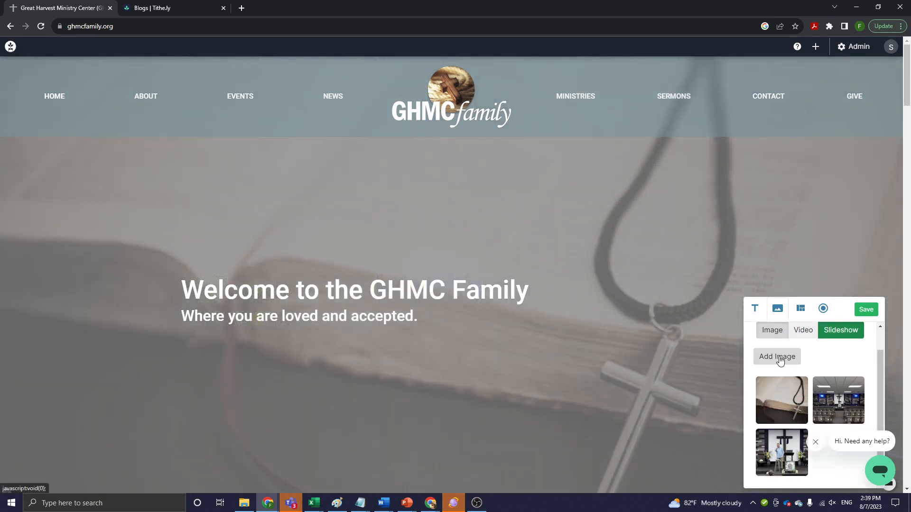
scroll(780, 361, up, 1)
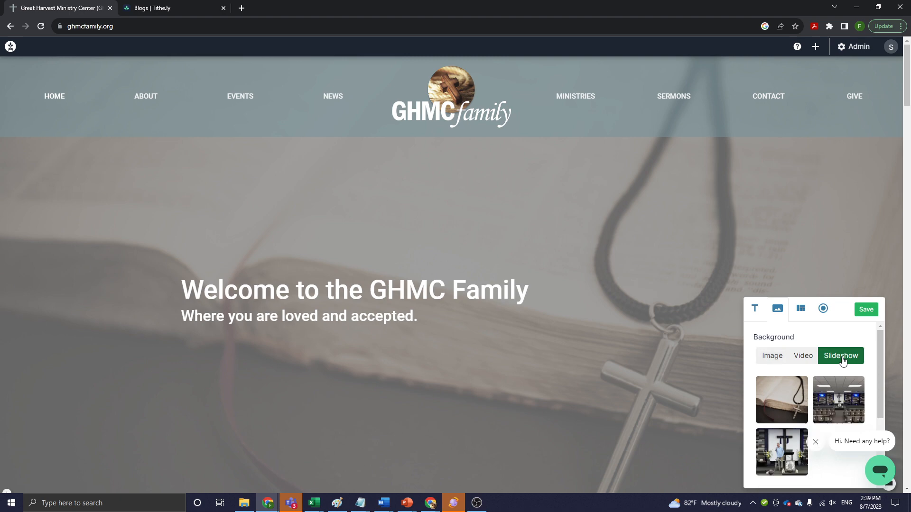
Review the images in the header slideshow and its Slide Duration and Arrows settings
scroll(842, 363, down, 2)
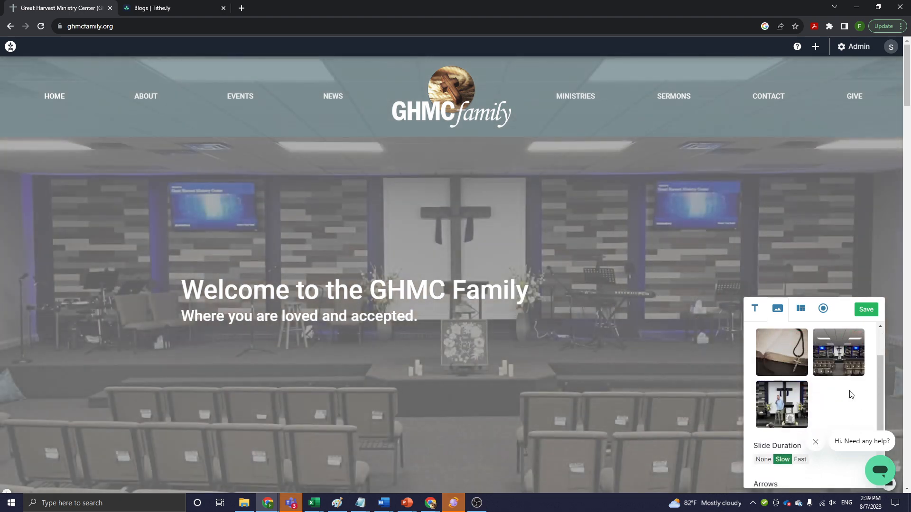
mouse_move(796, 395)
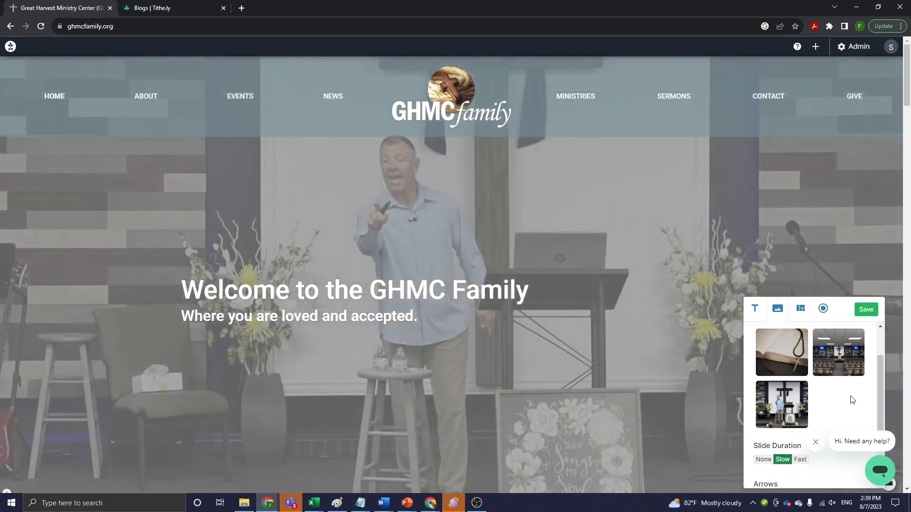
scroll(852, 401, down, 2)
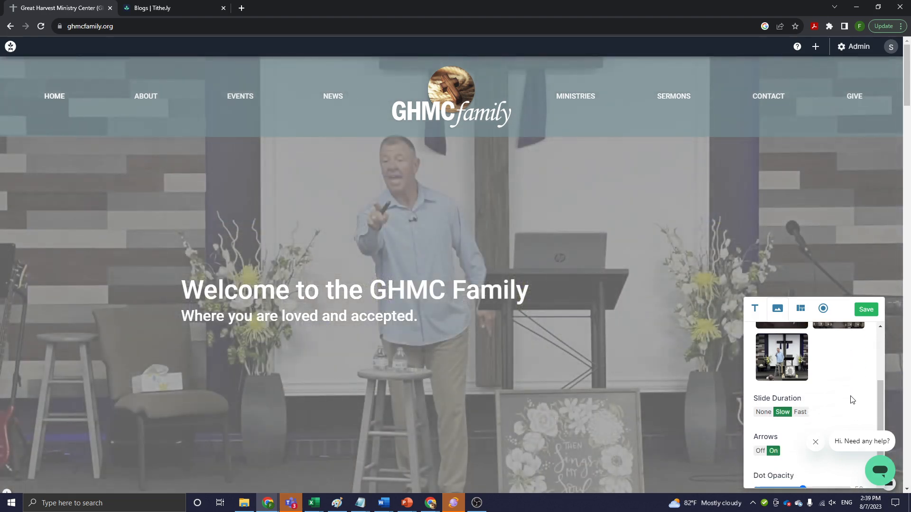
scroll(840, 373, up, 2)
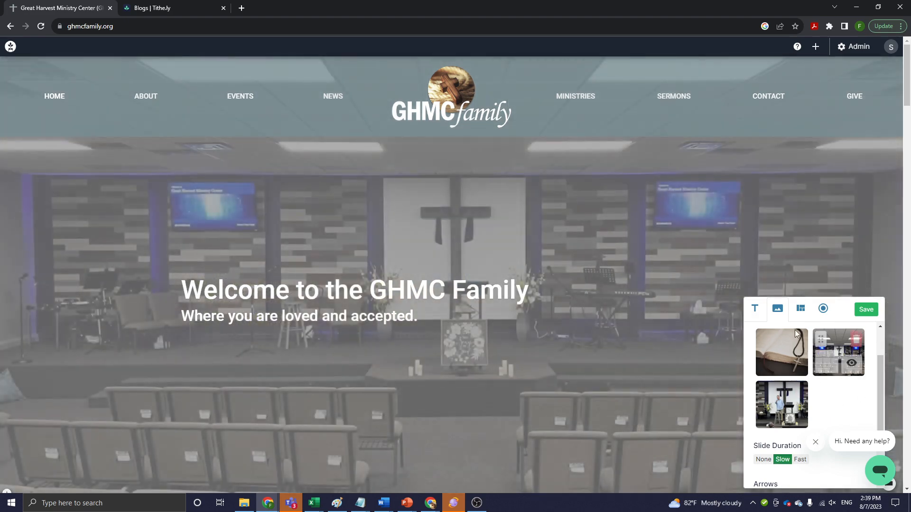
Switch the slideshow's Slide Duration to None and back to Slow, and view the Arrows and Dot Opacity settings
scroll(844, 399, down, 1)
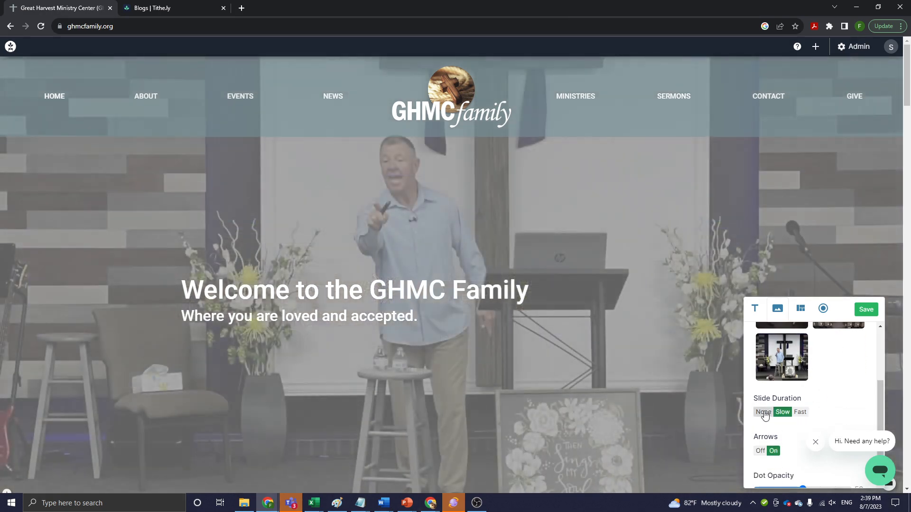
click(763, 412)
click(782, 412)
scroll(802, 415, down, 3)
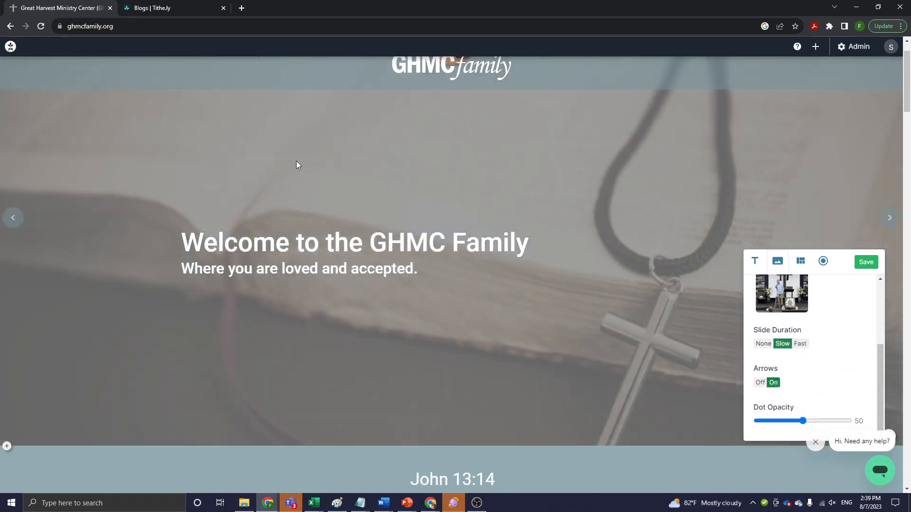
Browse backward and forward through the header's slideshow images with its slide arrows
click(14, 219)
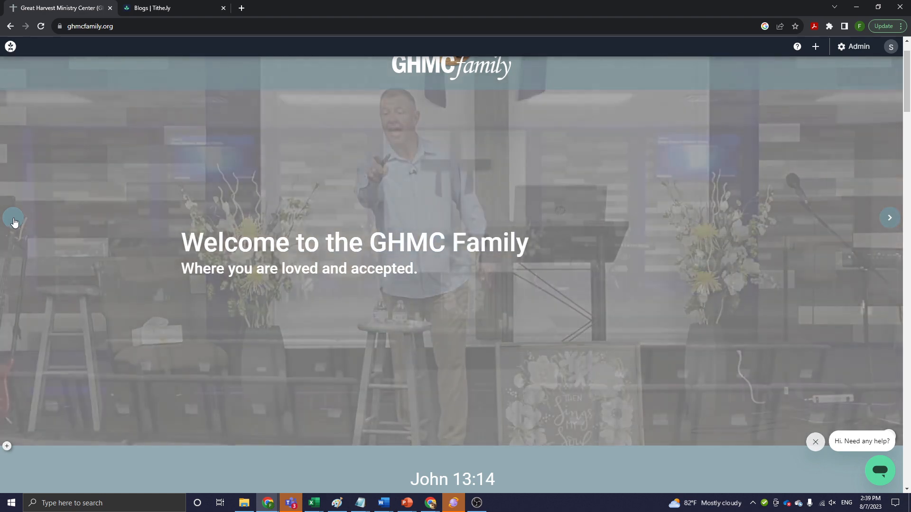
click(14, 219)
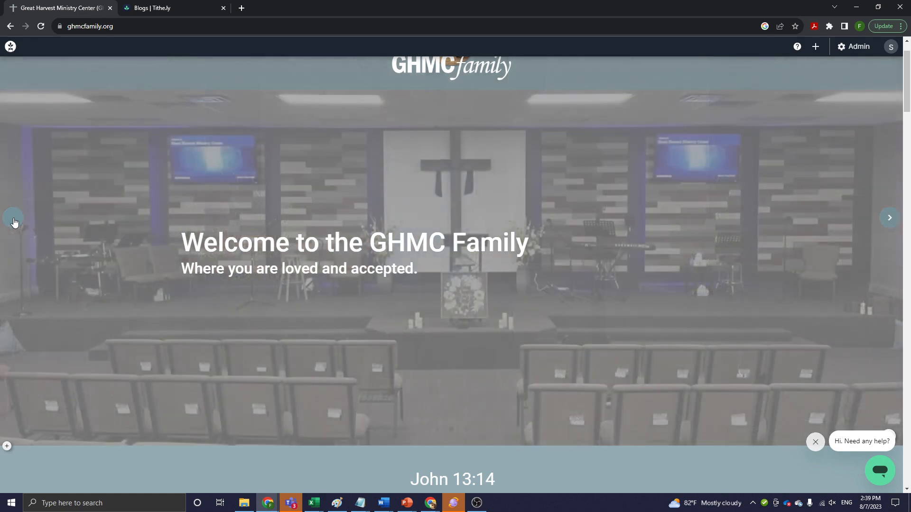
click(14, 219)
click(13, 219)
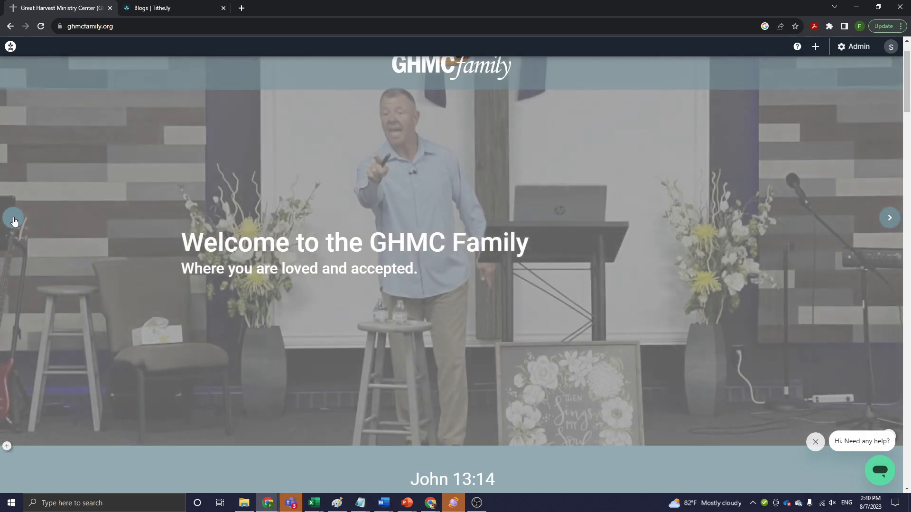
click(14, 220)
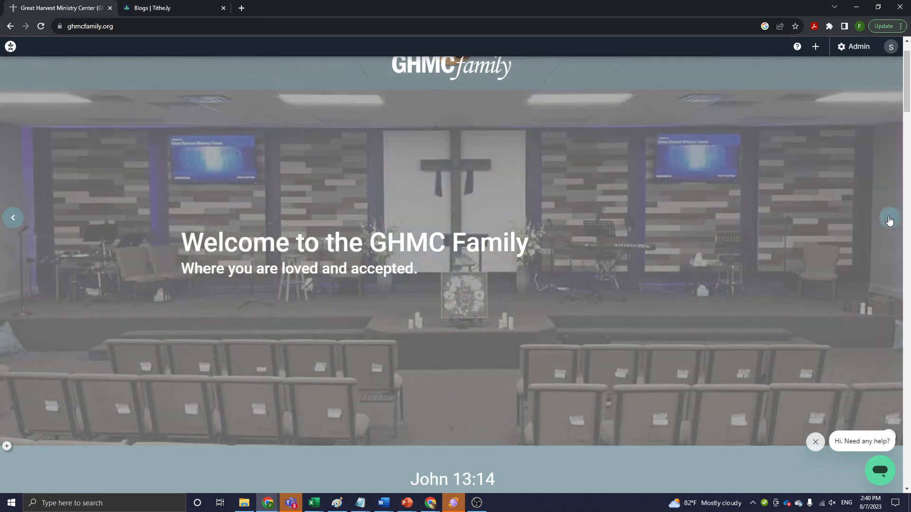
click(889, 219)
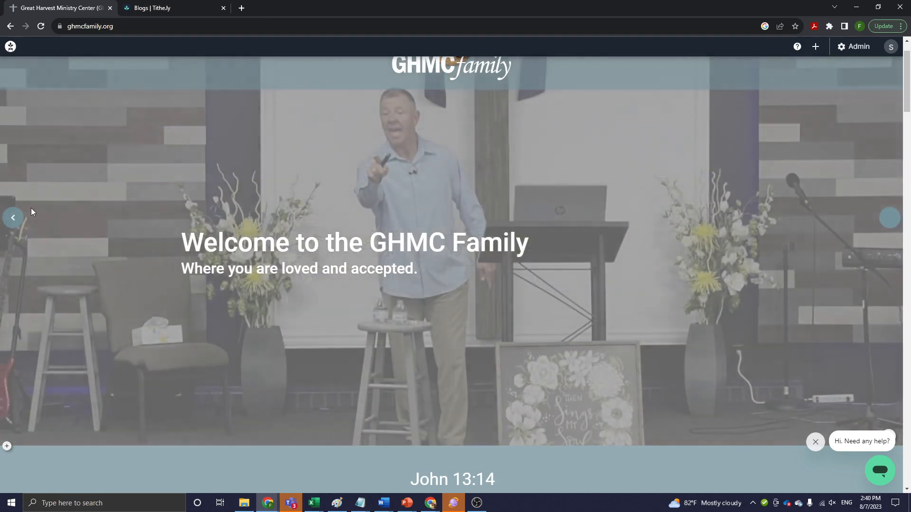
click(14, 219)
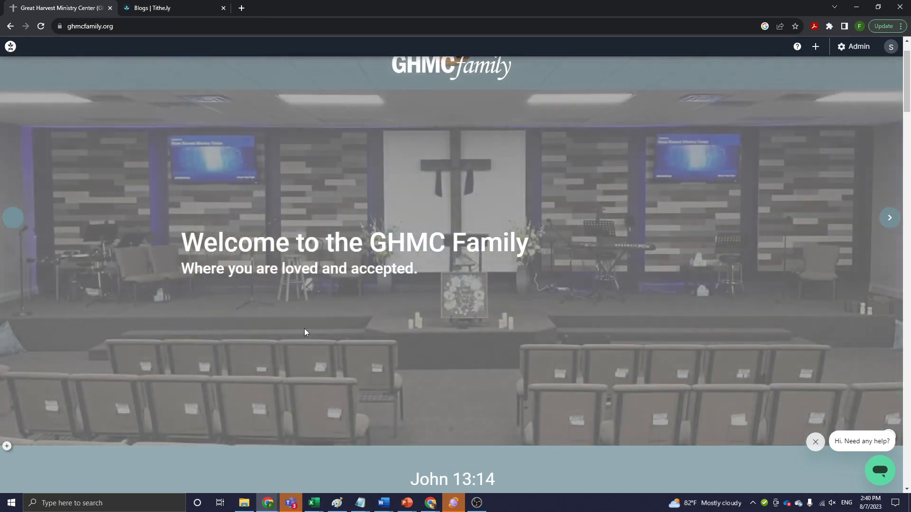
click(889, 218)
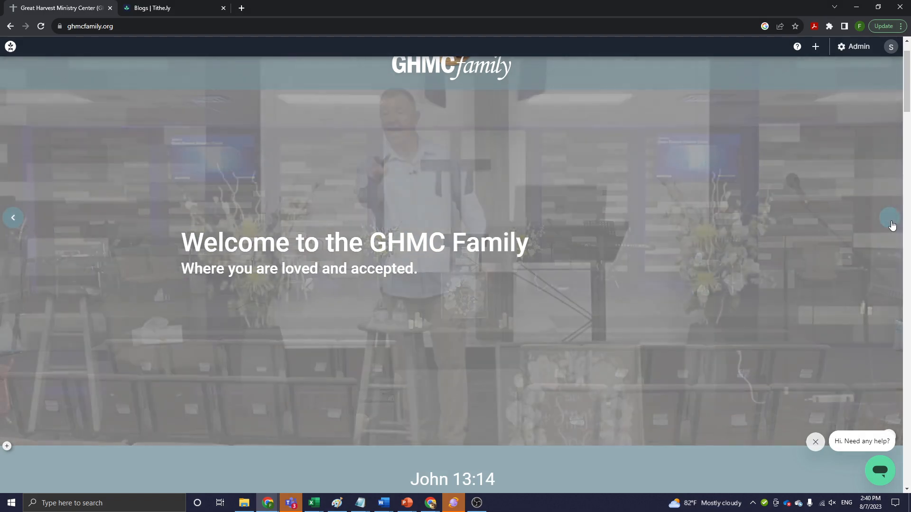
Reopen the home page header's background settings and view the Dot Opacity setting
scroll(884, 393, down, 4)
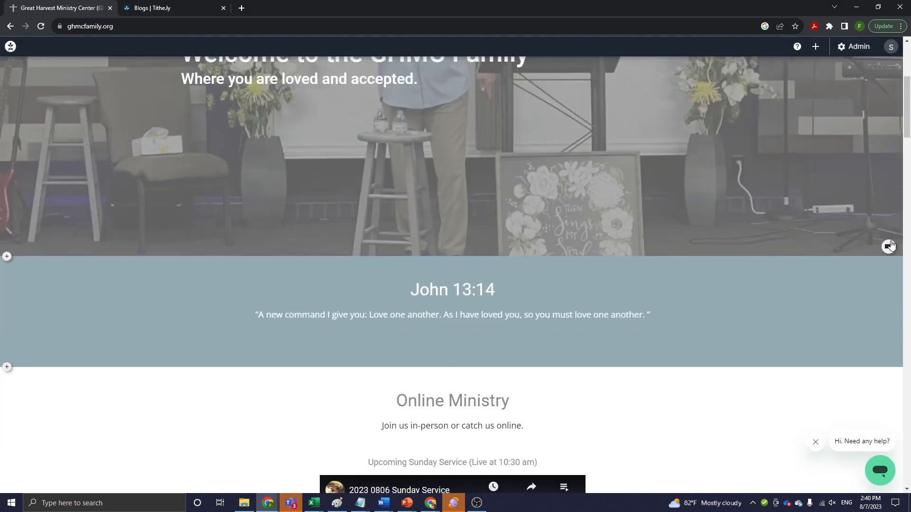
click(889, 246)
scroll(812, 193, down, 3)
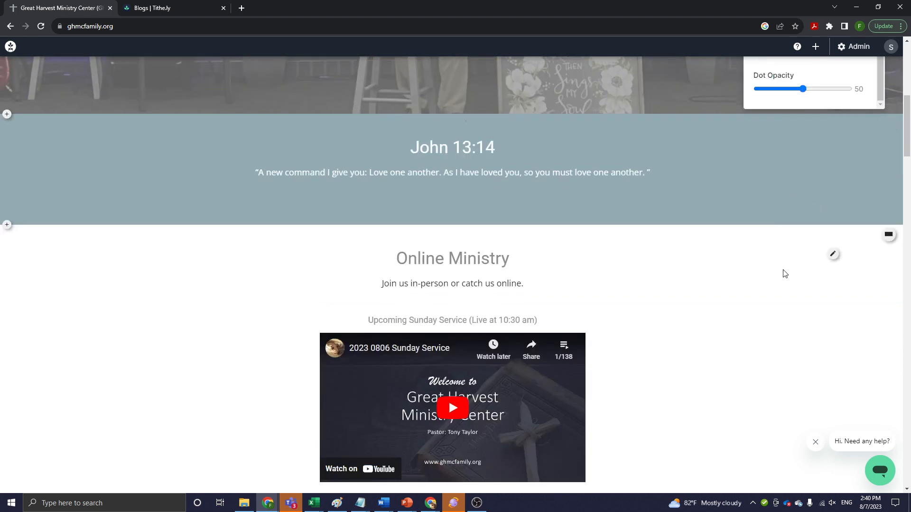
Set the header slideshow's Dot Opacity to 89 and save the header settings
scroll(814, 209, up, 6)
scroll(813, 241, up, 3)
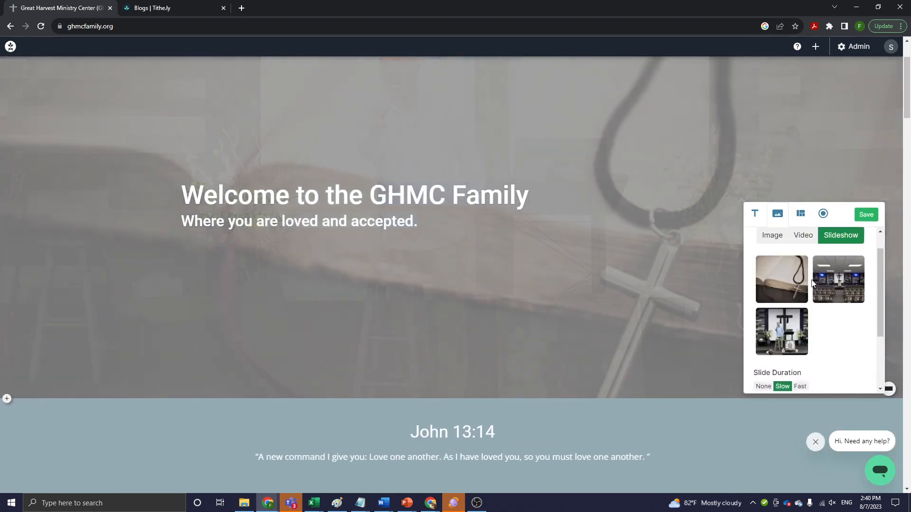
scroll(821, 285, down, 5)
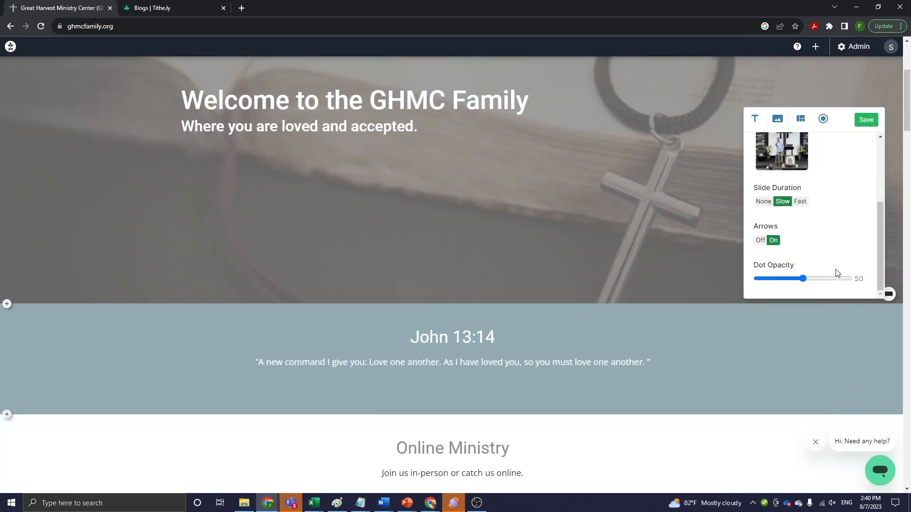
scroll(835, 277, up, 1)
scroll(830, 273, down, 1)
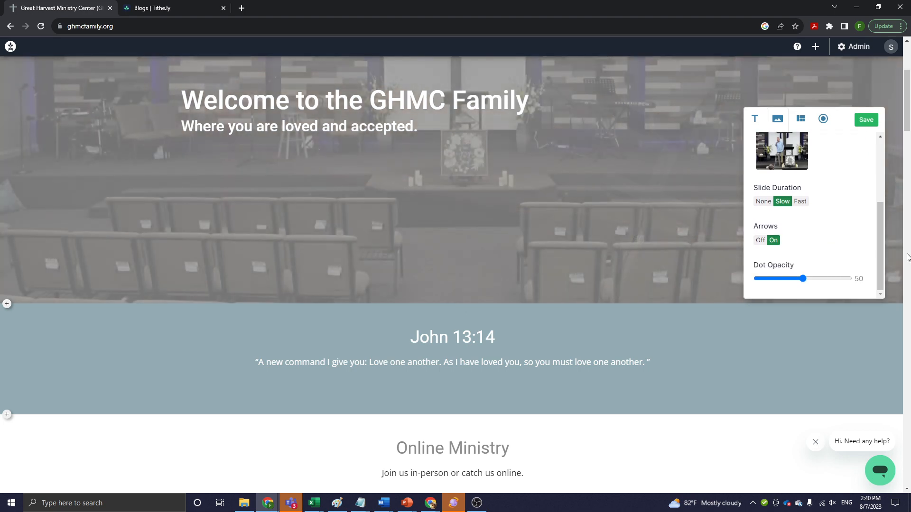
scroll(479, 294, up, 4)
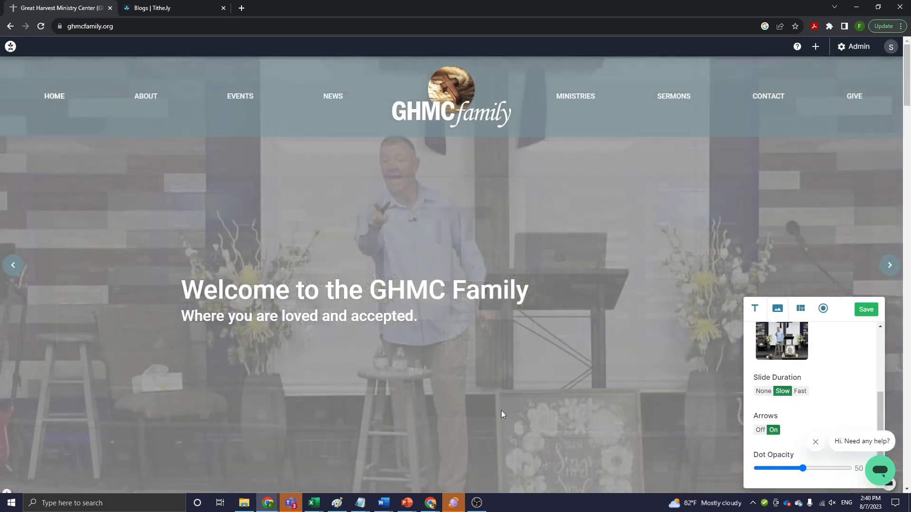
scroll(652, 367, down, 1)
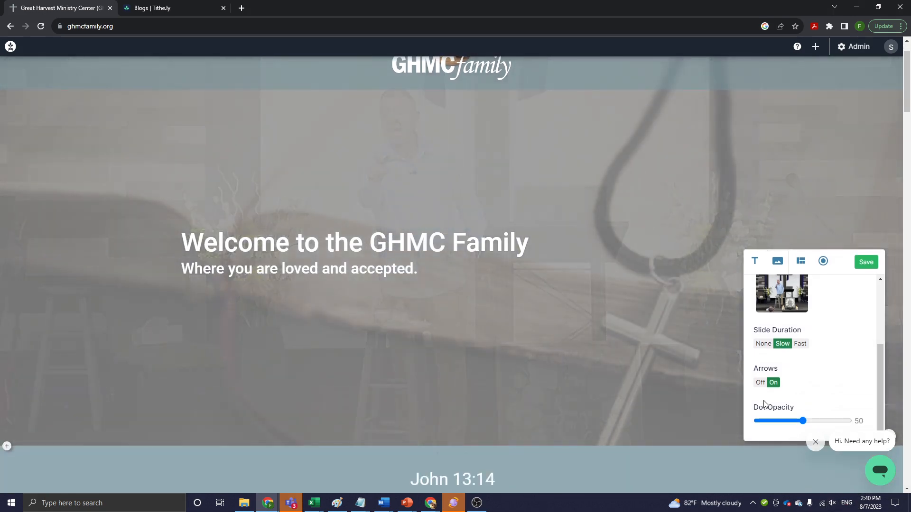
drag(805, 424, 839, 422)
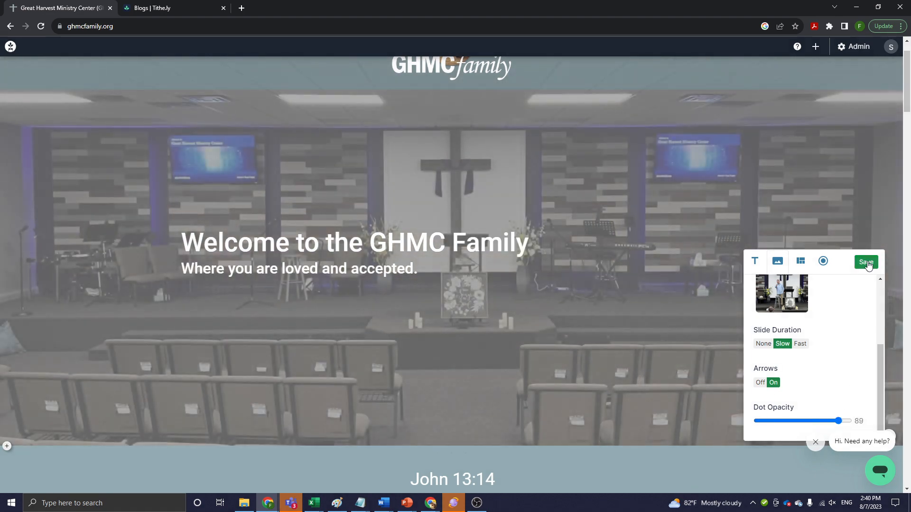
click(865, 262)
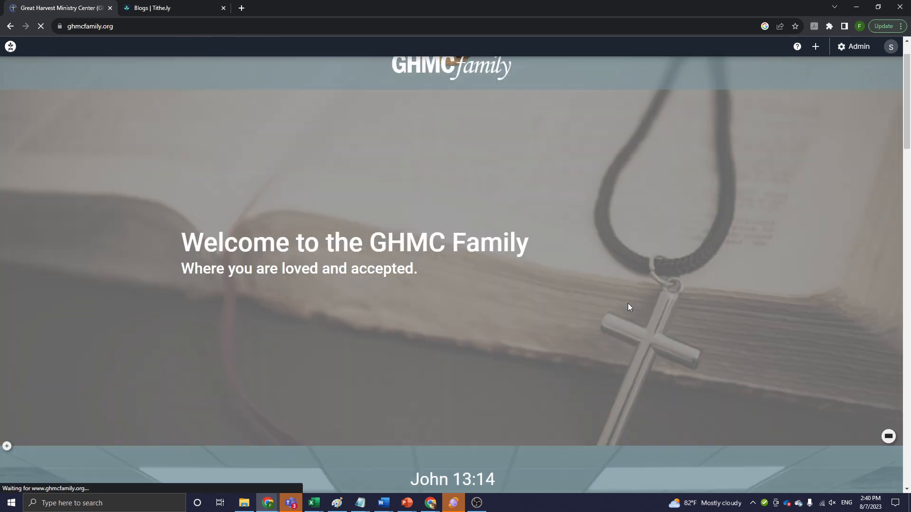
Reopen the home page header's Style settings and set the Overlay opacity to 32
scroll(651, 314, up, 1)
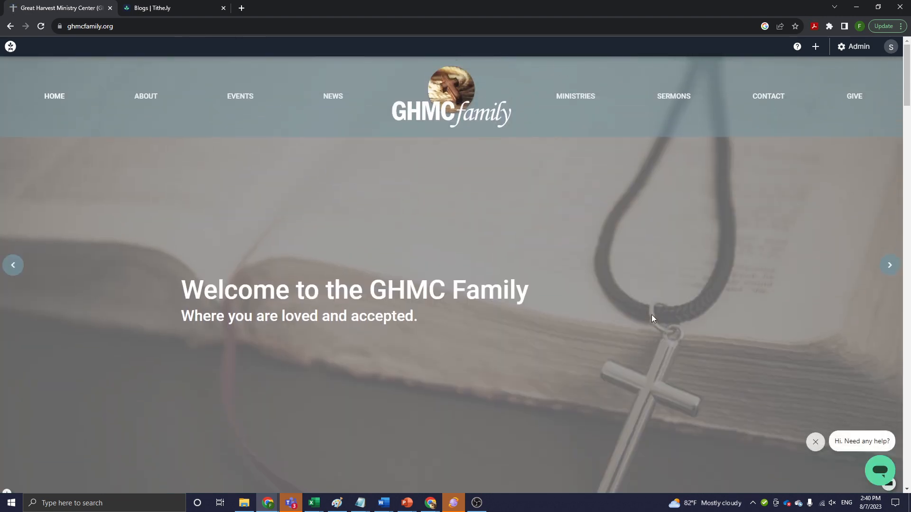
scroll(562, 293, down, 2)
scroll(629, 261, up, 2)
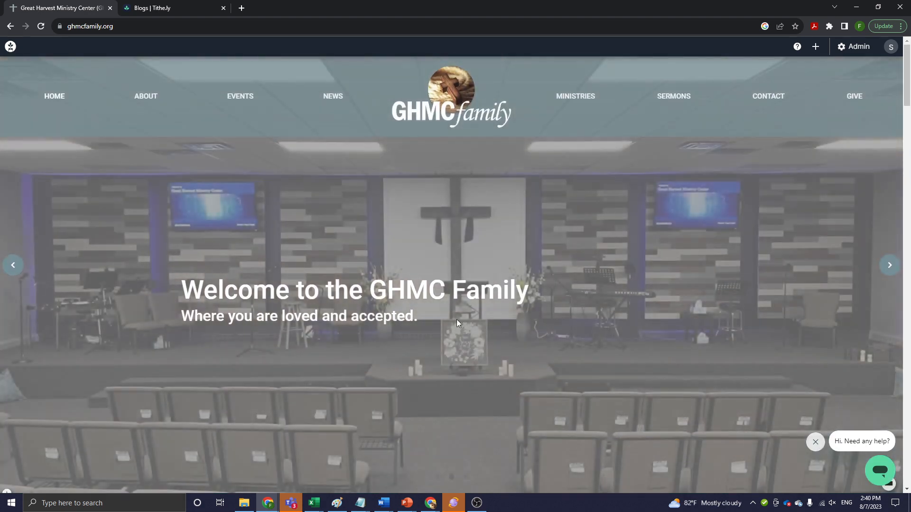
scroll(596, 314, down, 1)
scroll(807, 366, down, 1)
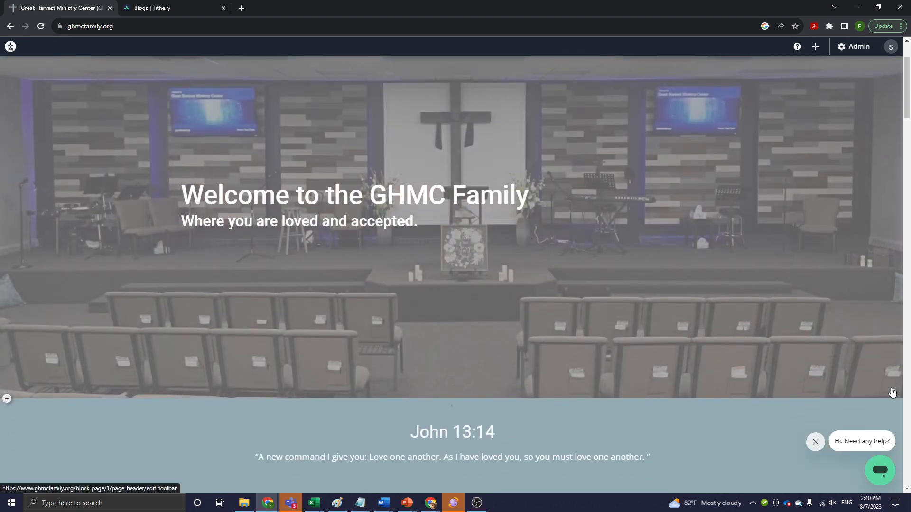
click(888, 388)
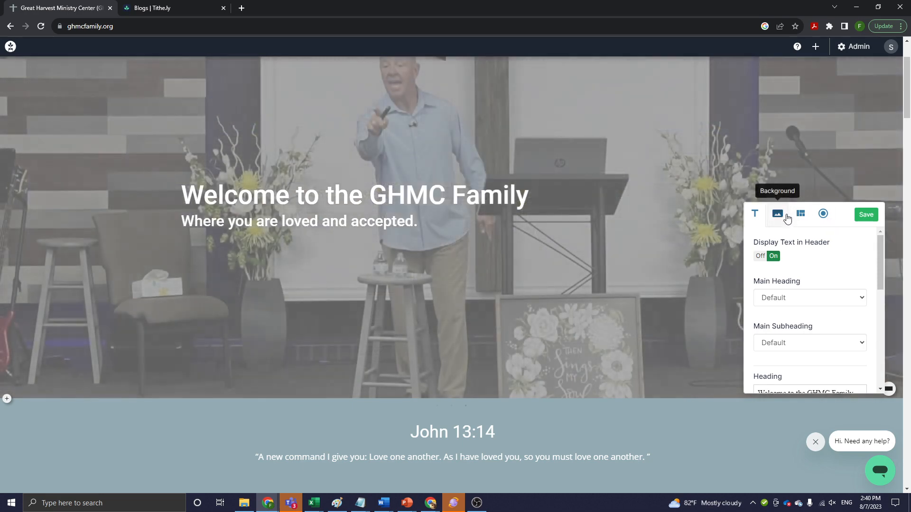
click(778, 215)
click(807, 217)
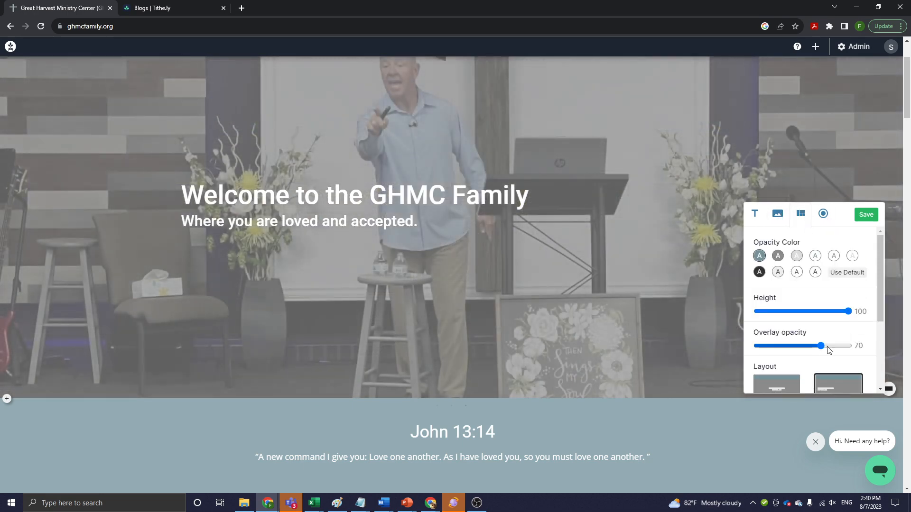
scroll(843, 356, down, 3)
scroll(842, 355, up, 3)
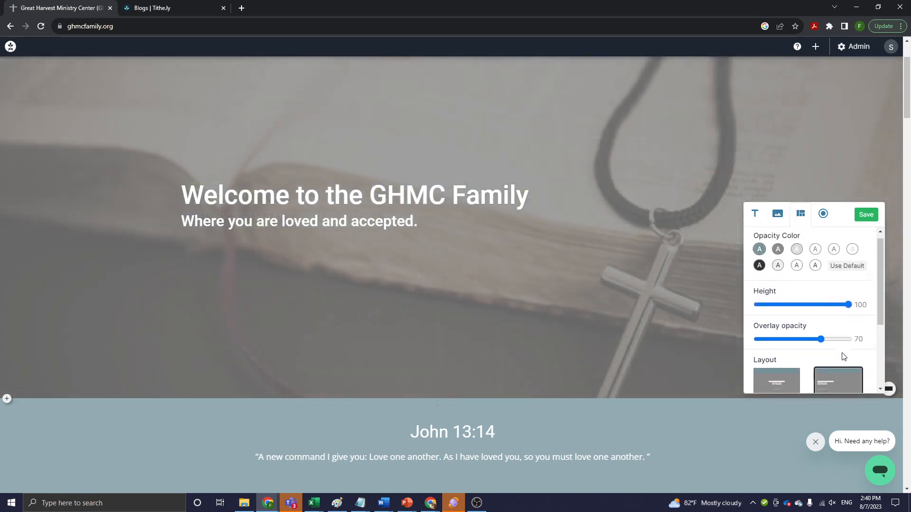
drag(820, 346, 789, 348)
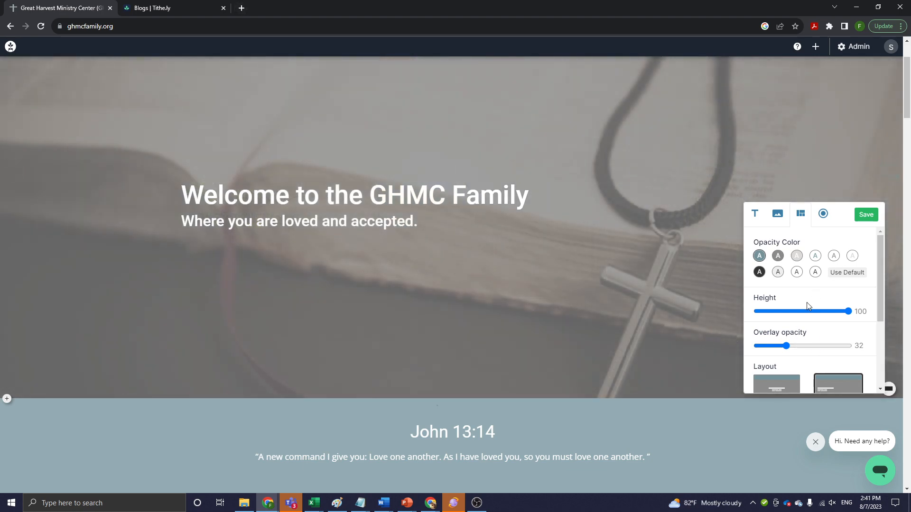
Look over the header's Height and Layout style options and compare its Overlay opacity with the slideshow's Dot Opacity
scroll(803, 338, up, 1)
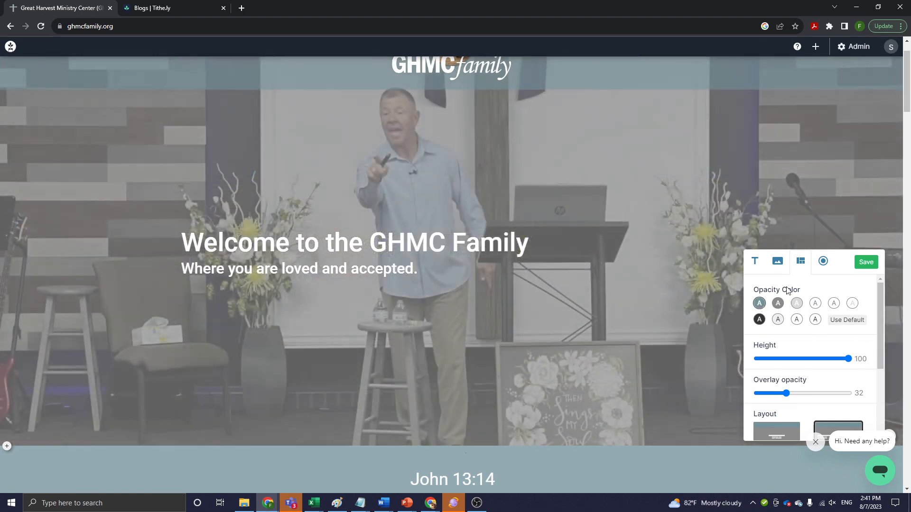
scroll(801, 334, down, 1)
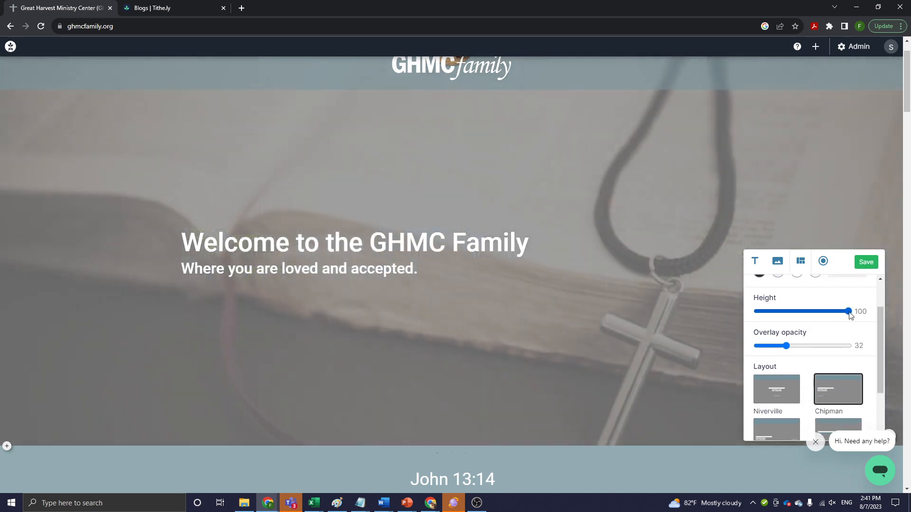
scroll(802, 345, up, 2)
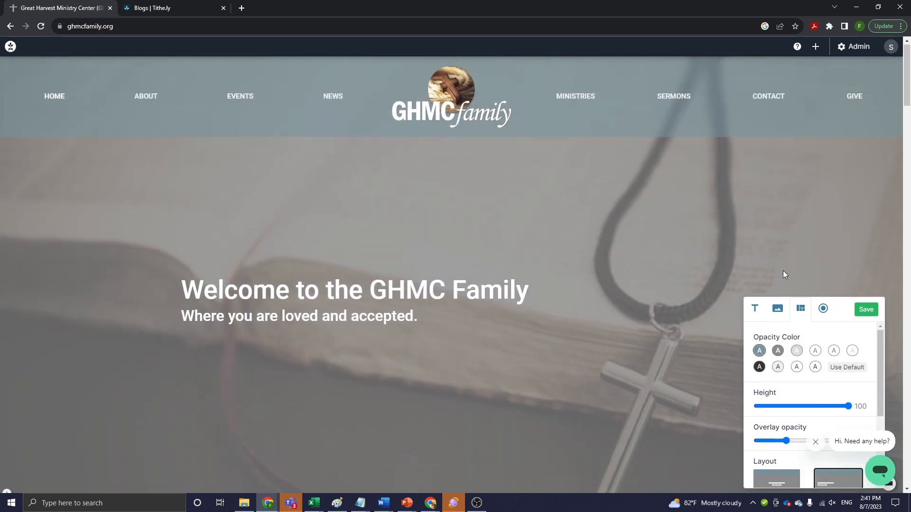
scroll(802, 351, down, 3)
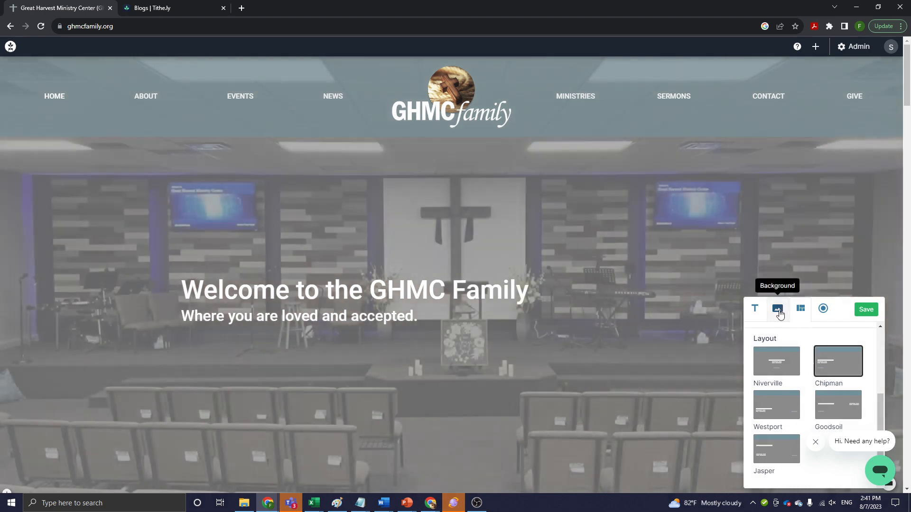
click(779, 309)
scroll(807, 389, down, 2)
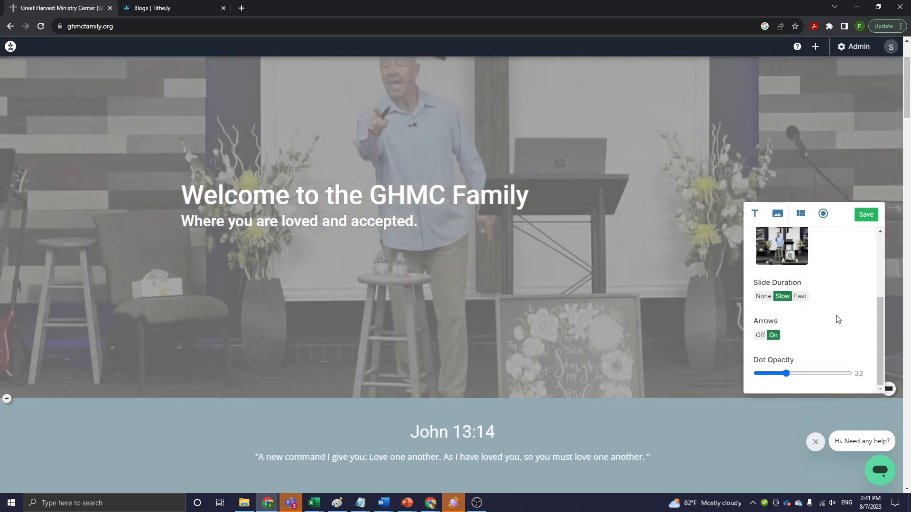
scroll(844, 301, up, 3)
click(801, 214)
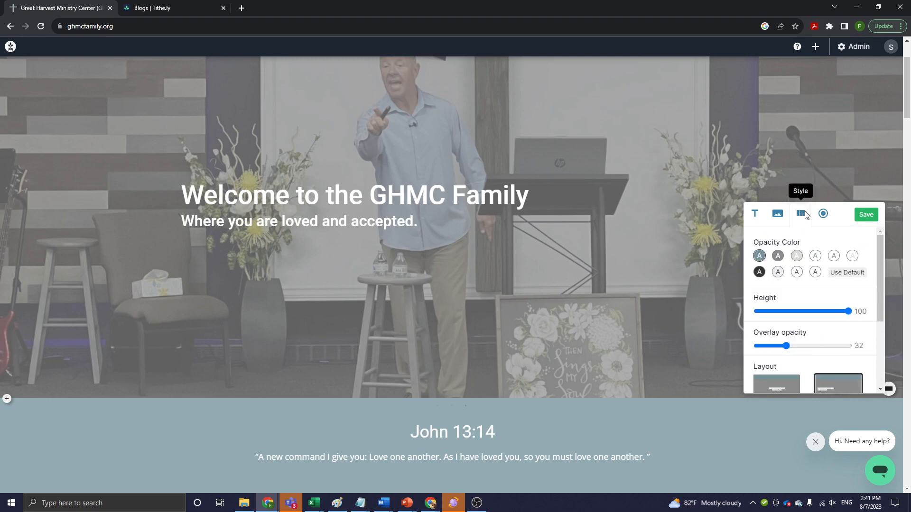
scroll(806, 264, up, 1)
click(777, 261)
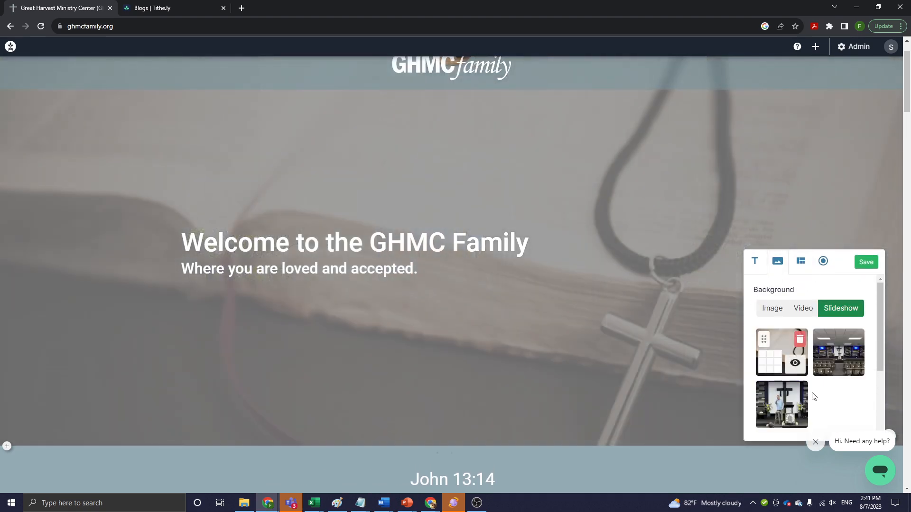
scroll(842, 385, down, 3)
scroll(778, 391, down, 1)
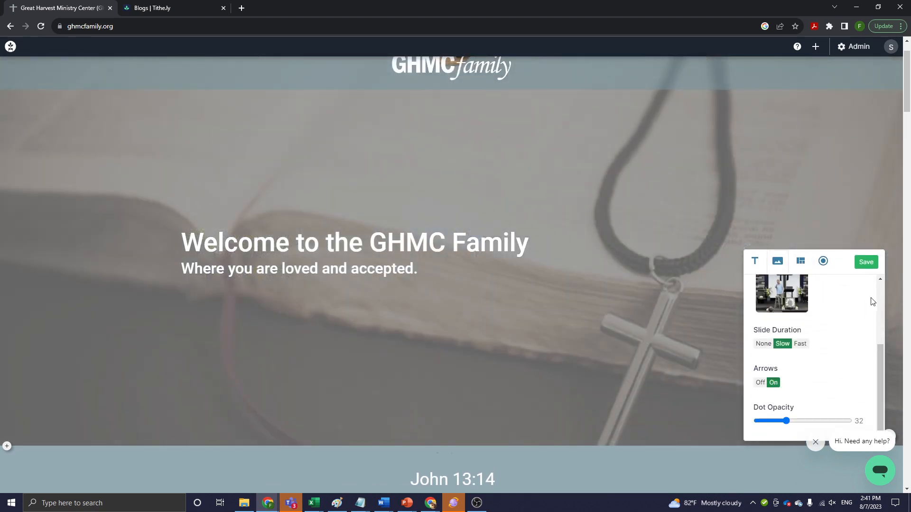
Save the header settings and check how the slideshow images look on the home page
click(867, 263)
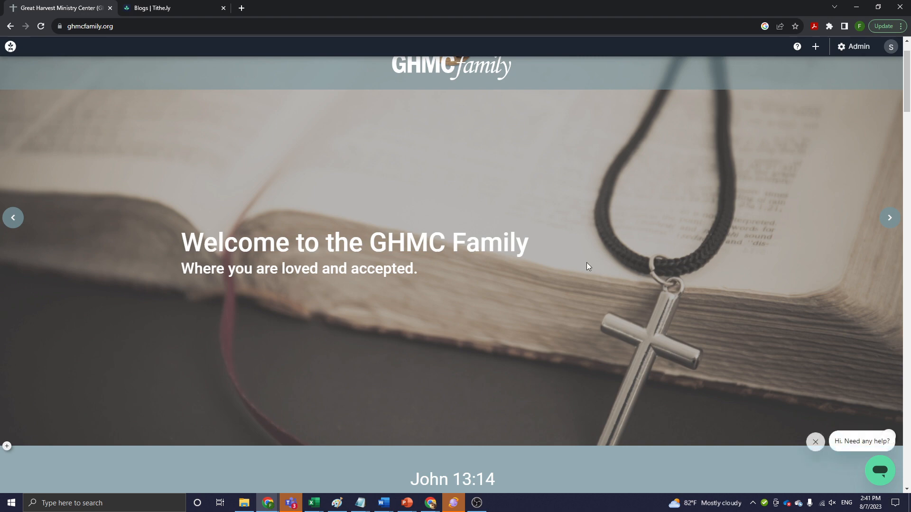
scroll(668, 262, down, 2)
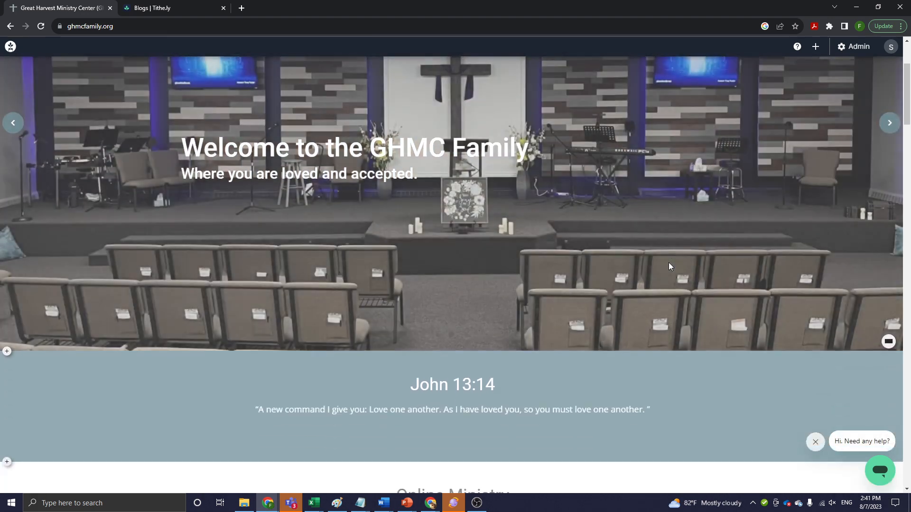
scroll(669, 263, up, 1)
scroll(668, 263, up, 1)
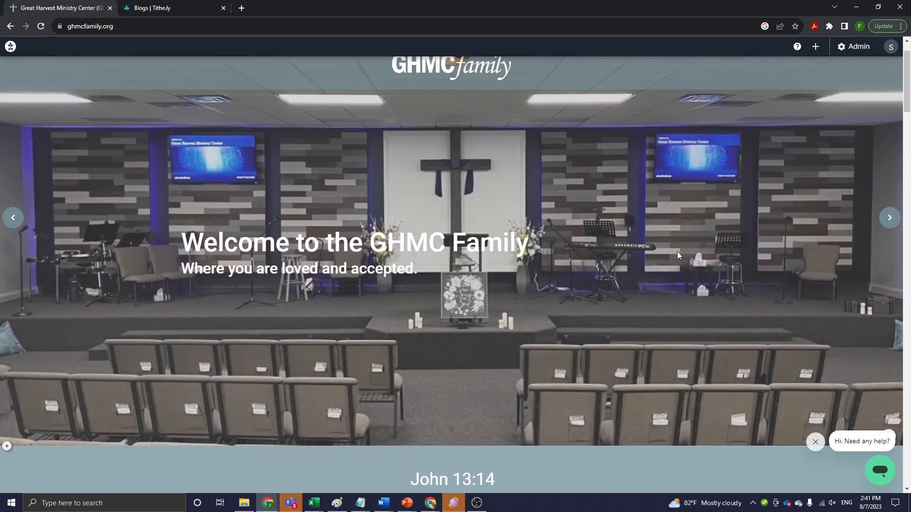
scroll(679, 251, down, 1)
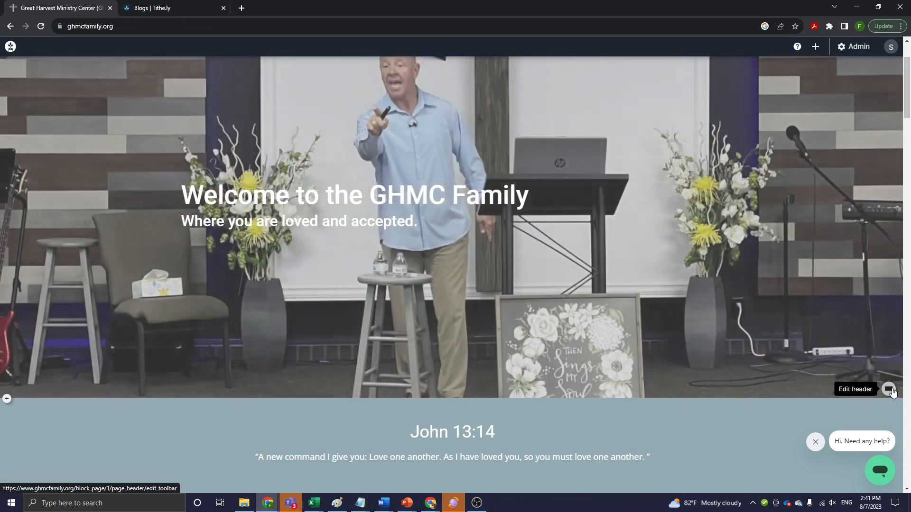
Reopen the header's Style settings, set the Overlay opacity to 70 and save
click(868, 385)
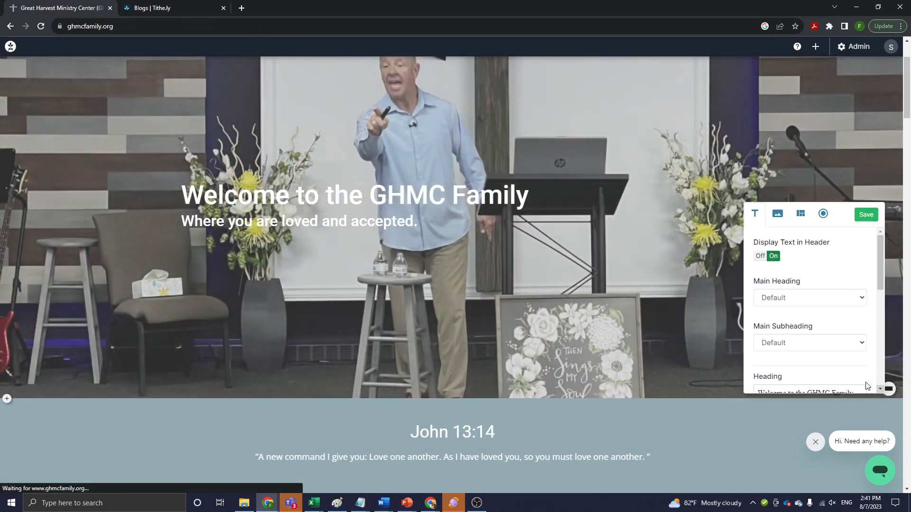
click(801, 214)
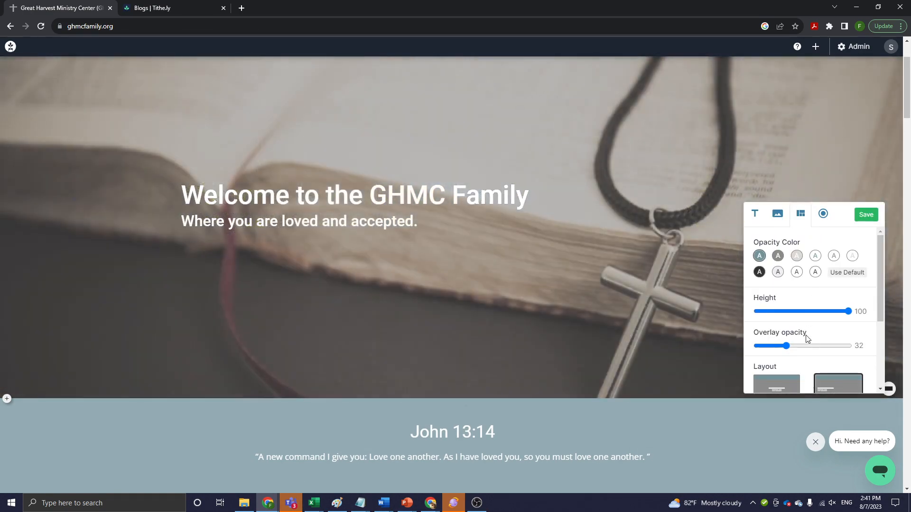
scroll(807, 339, down, 1)
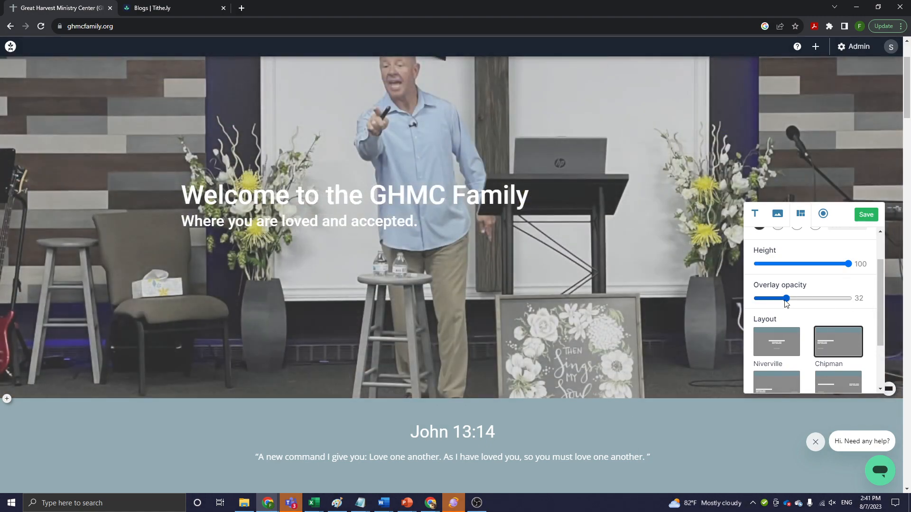
drag(788, 303, 826, 302)
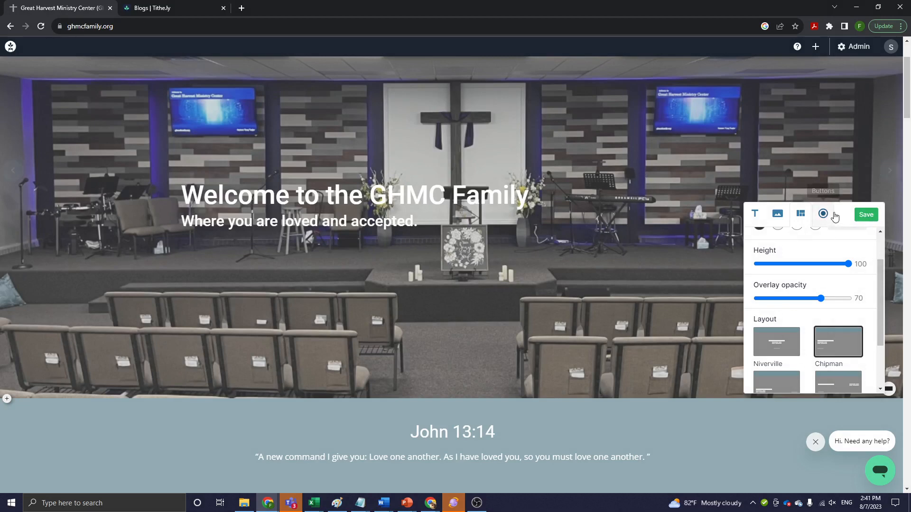
click(867, 215)
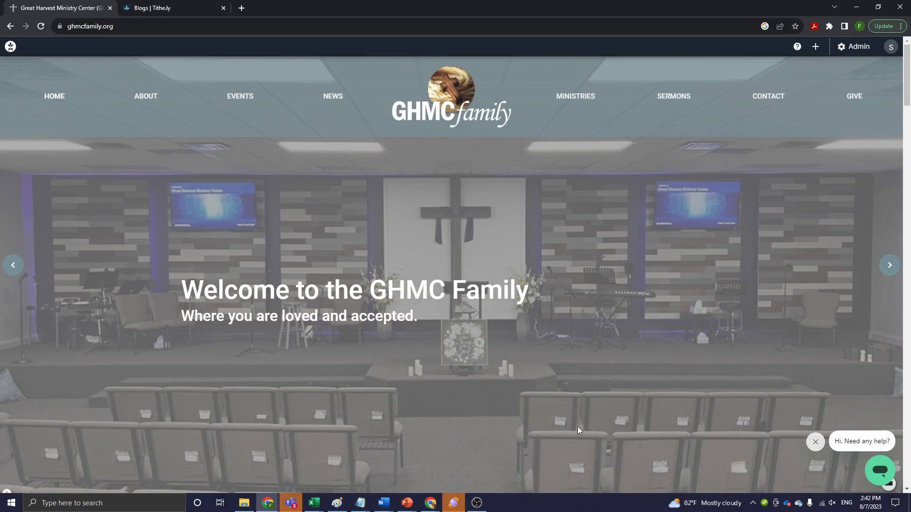
Check the header slideshow on the home page and reopen the header's Style settings
scroll(642, 320, down, 2)
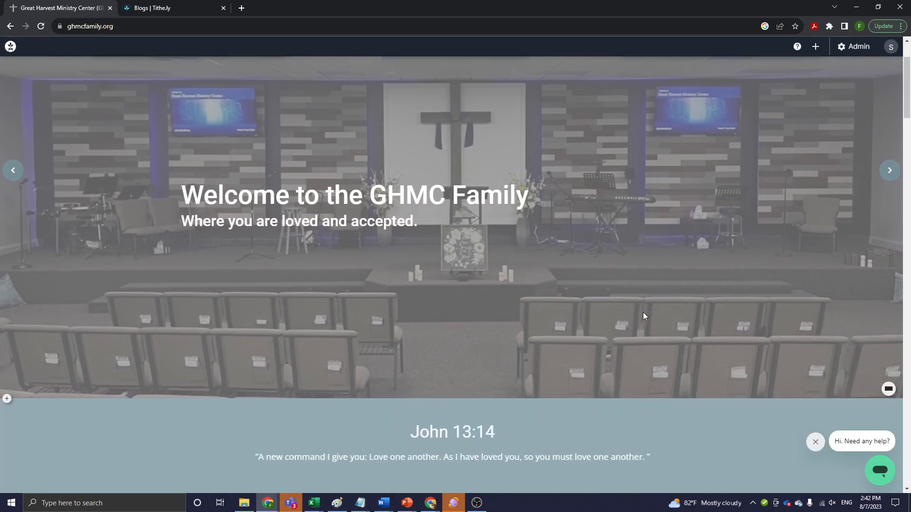
scroll(702, 222, up, 1)
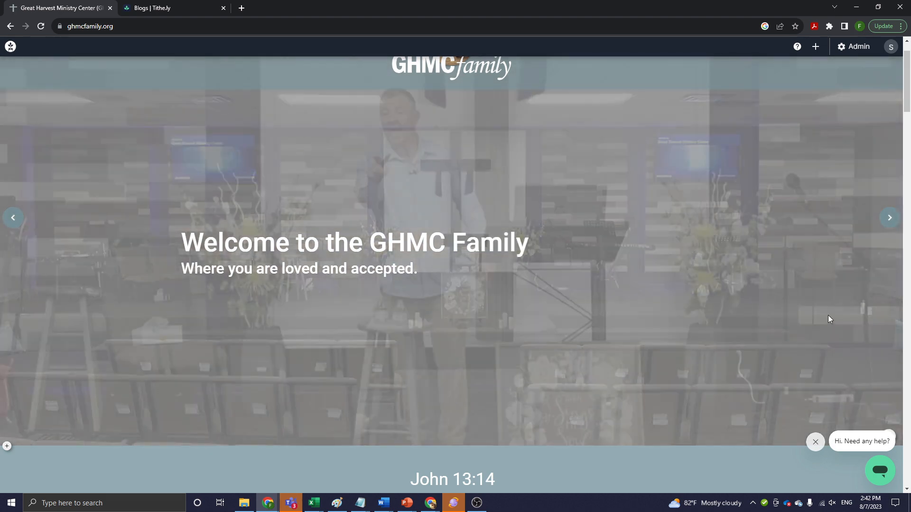
scroll(827, 315, down, 1)
click(888, 388)
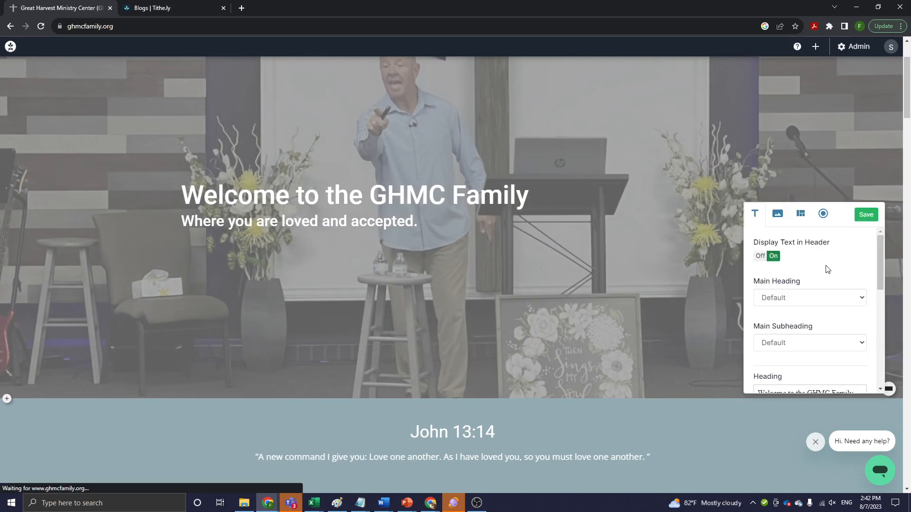
click(804, 217)
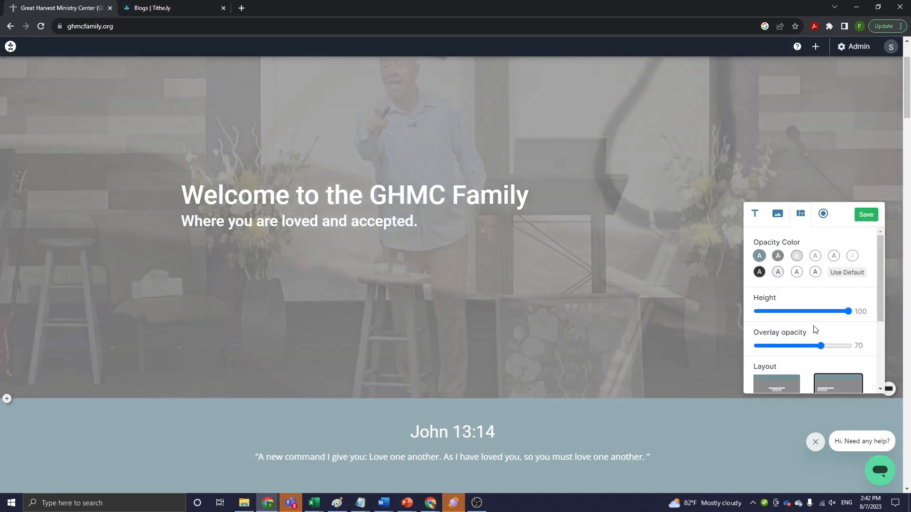
Switch the header's layout to Goodsoil, save and check how the welcome text sits on the home page
scroll(841, 333, down, 2)
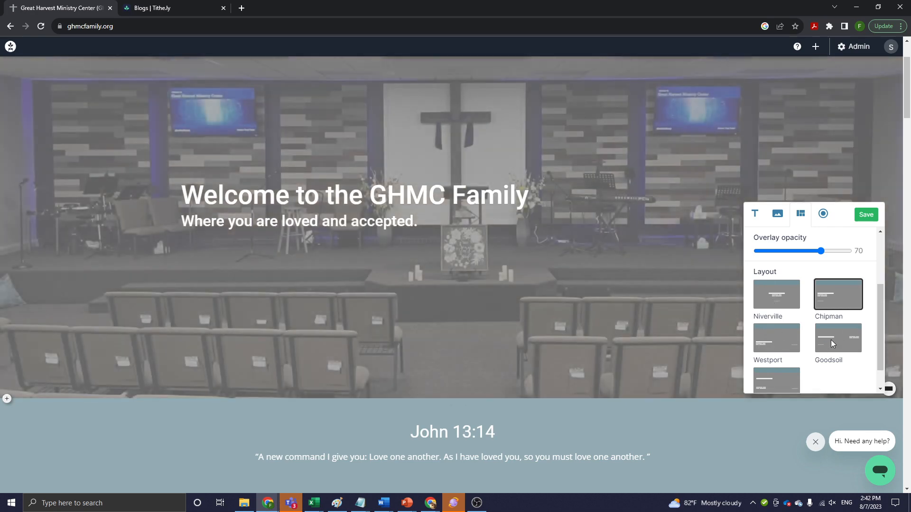
click(830, 339)
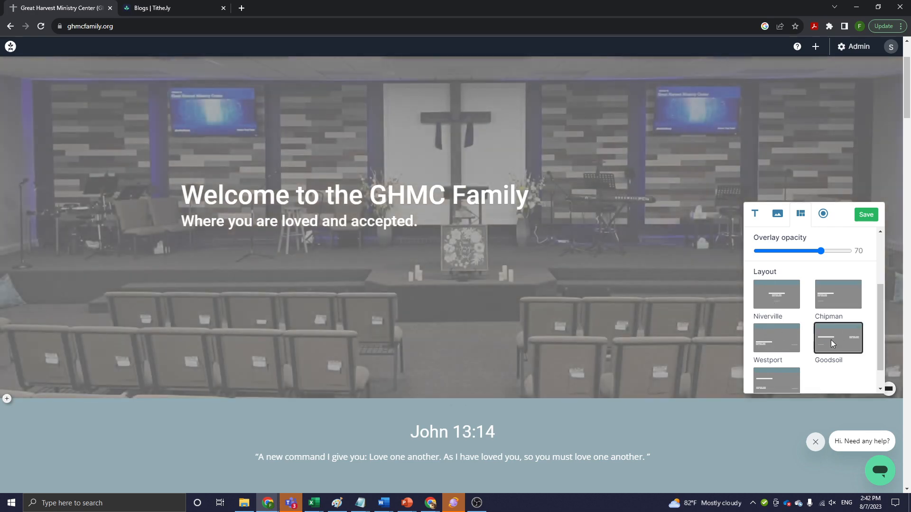
click(864, 217)
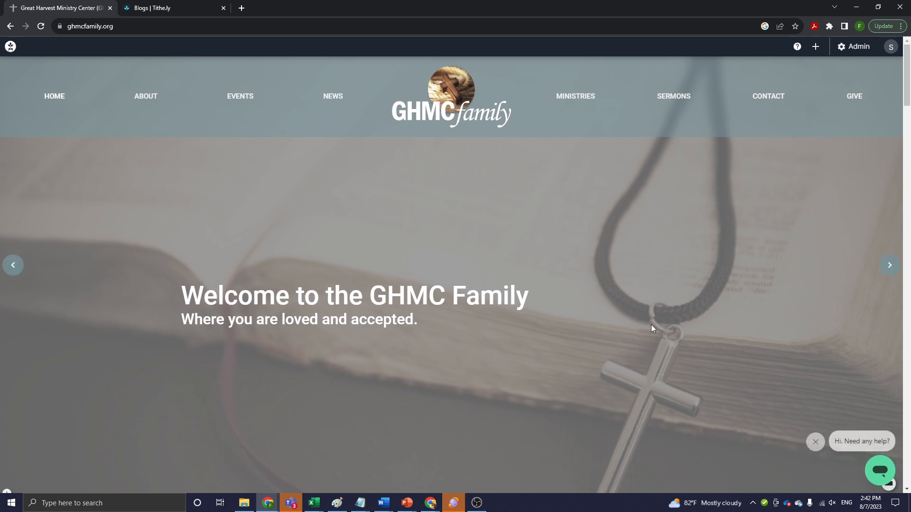
scroll(607, 313, down, 1)
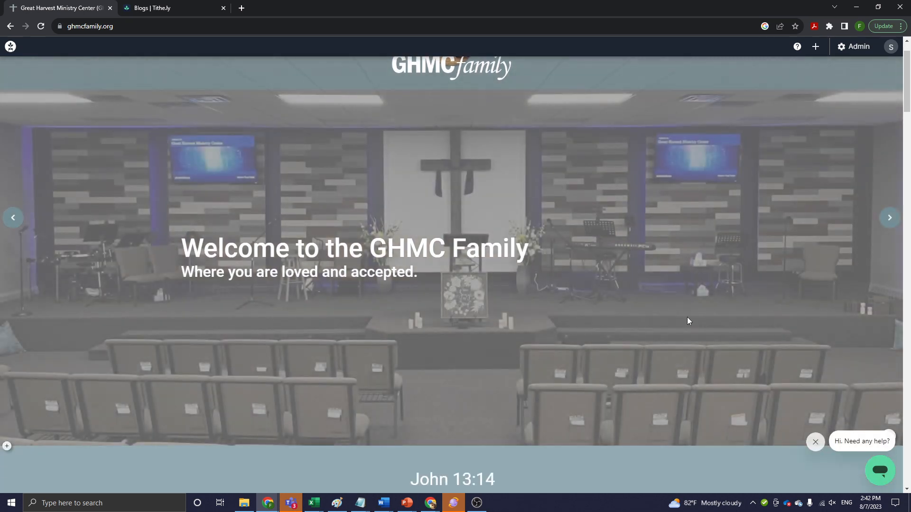
scroll(851, 355, down, 2)
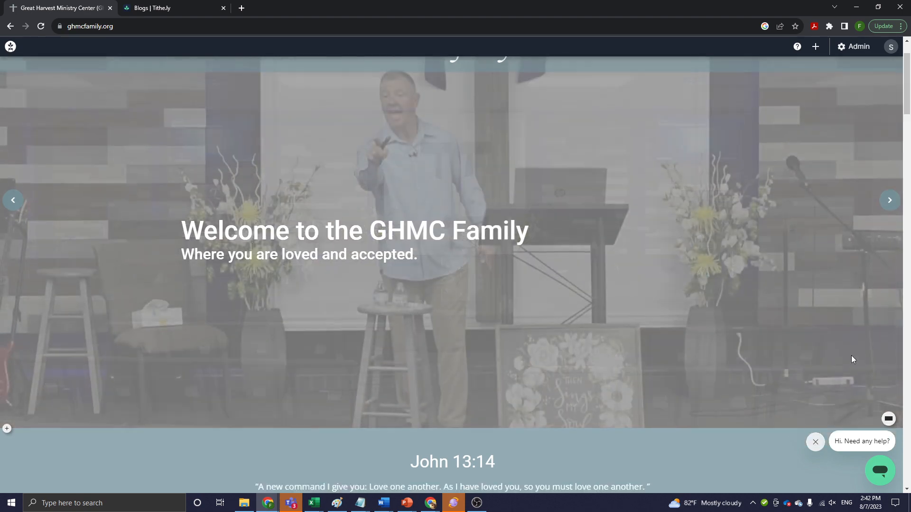
Reopen the header's Style settings, change the layout to Westport, save and check the welcome text's placement
click(888, 343)
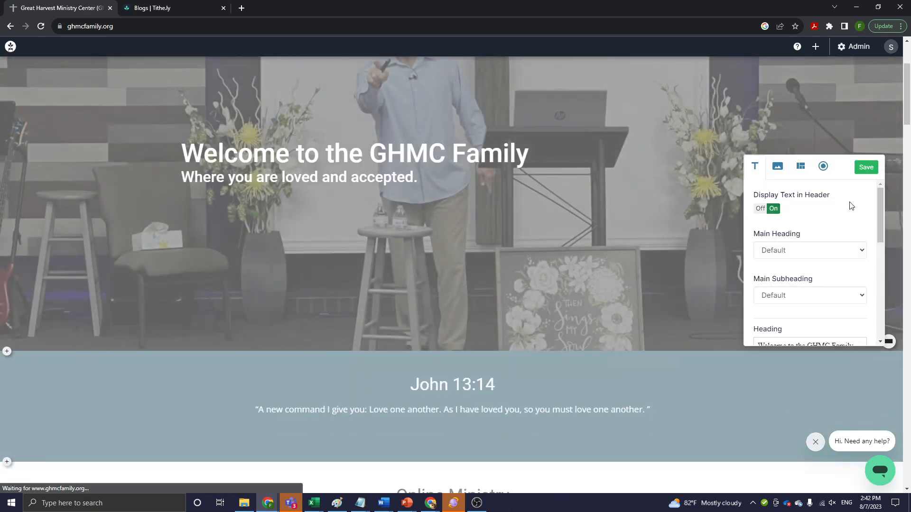
click(801, 166)
scroll(833, 311, down, 2)
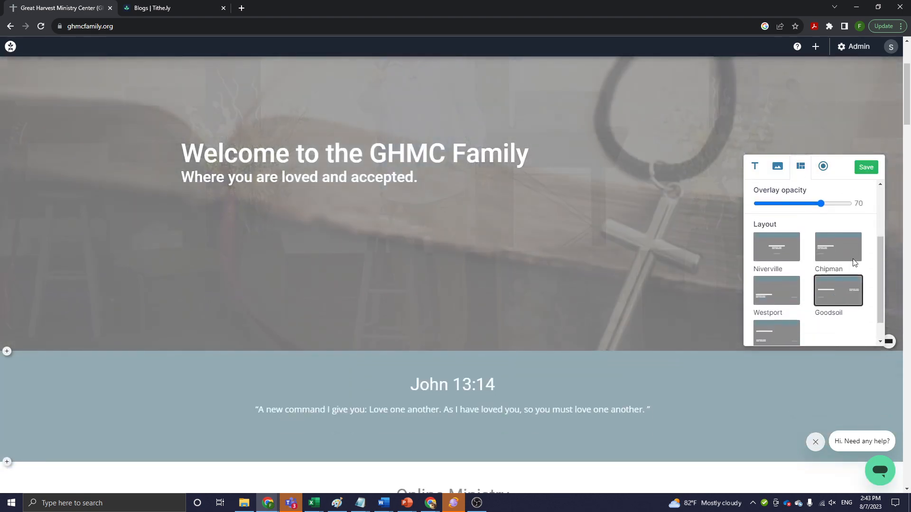
click(776, 295)
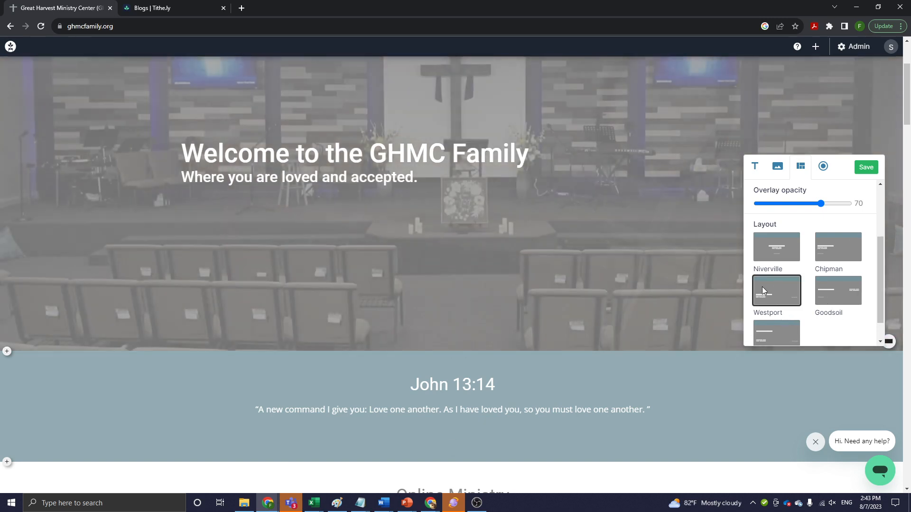
click(866, 167)
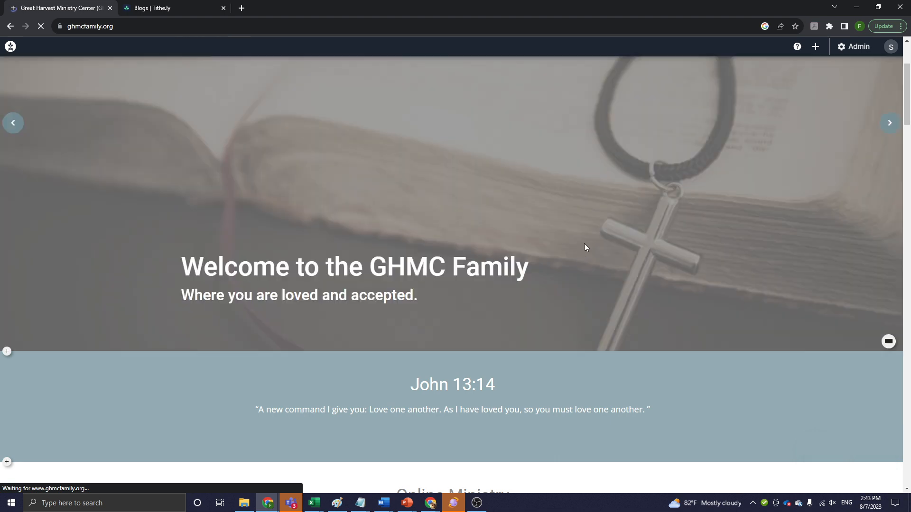
scroll(599, 299, down, 1)
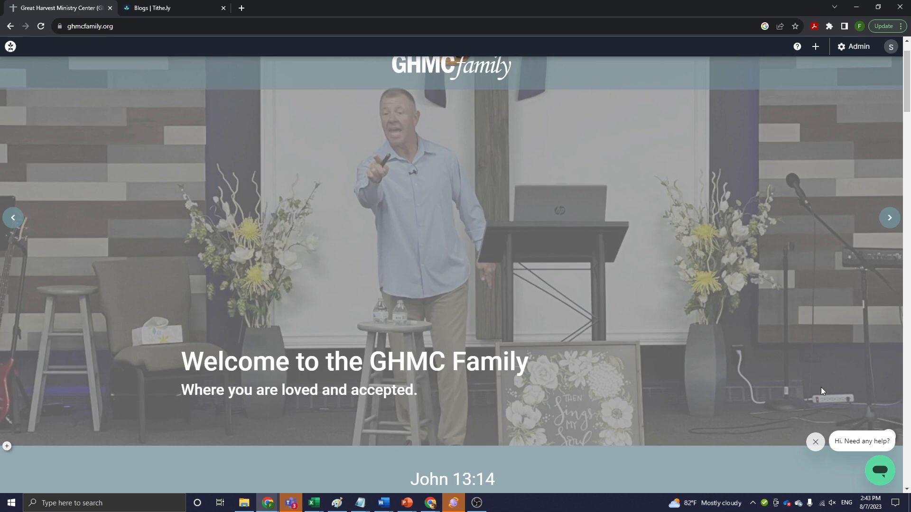
scroll(822, 390, down, 2)
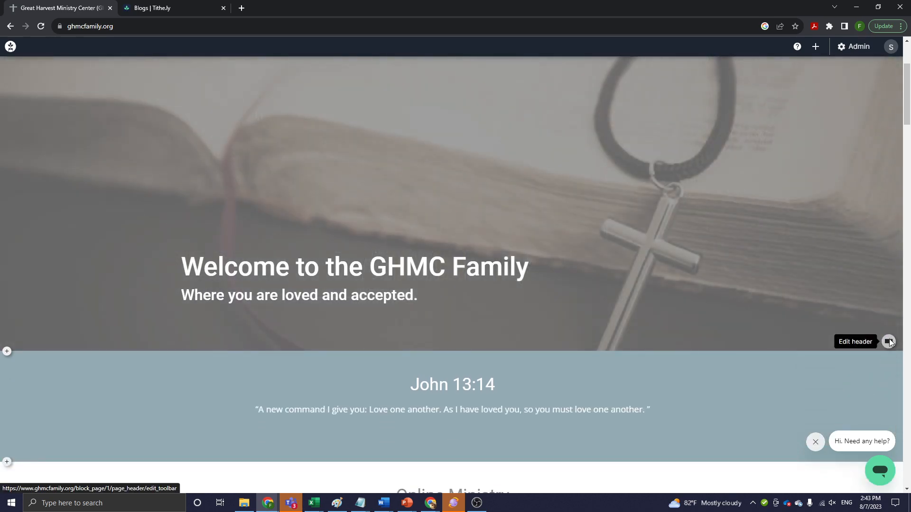
Set the header's layout back to Chipman, save and check the header on the home page
click(889, 340)
click(802, 166)
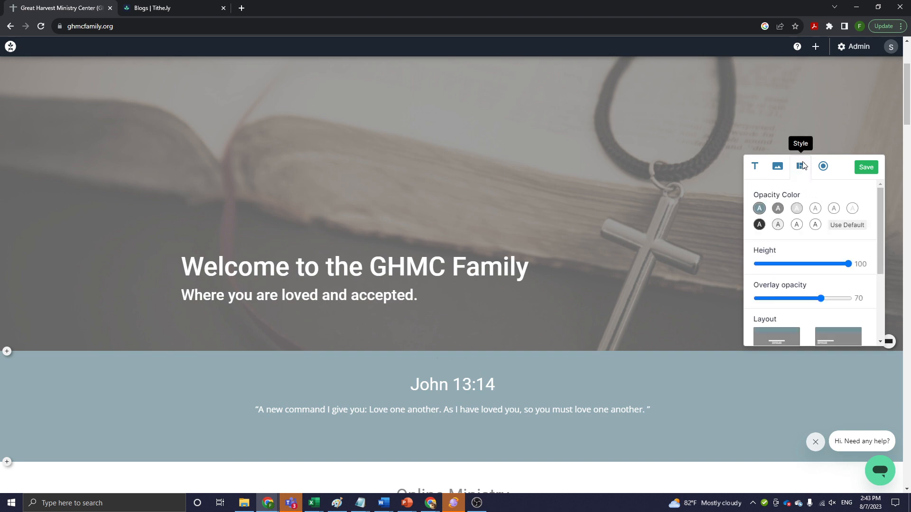
scroll(838, 313, down, 1)
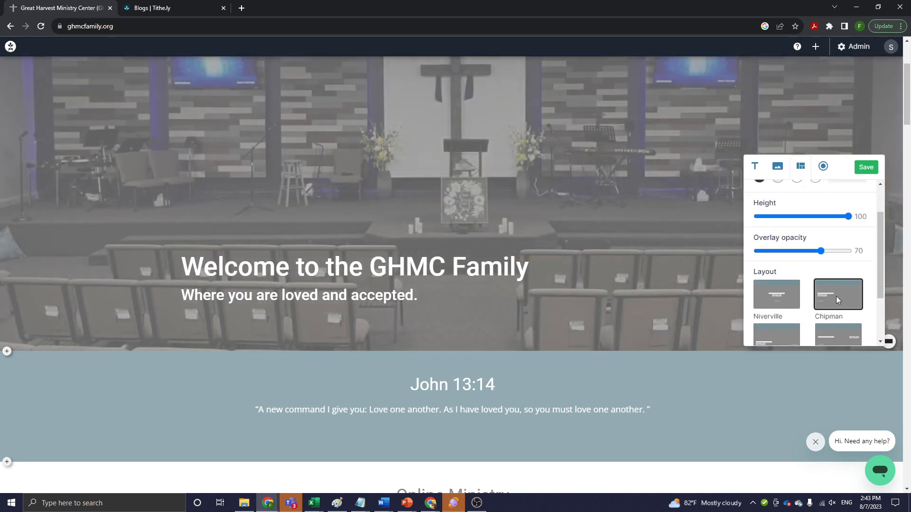
click(866, 167)
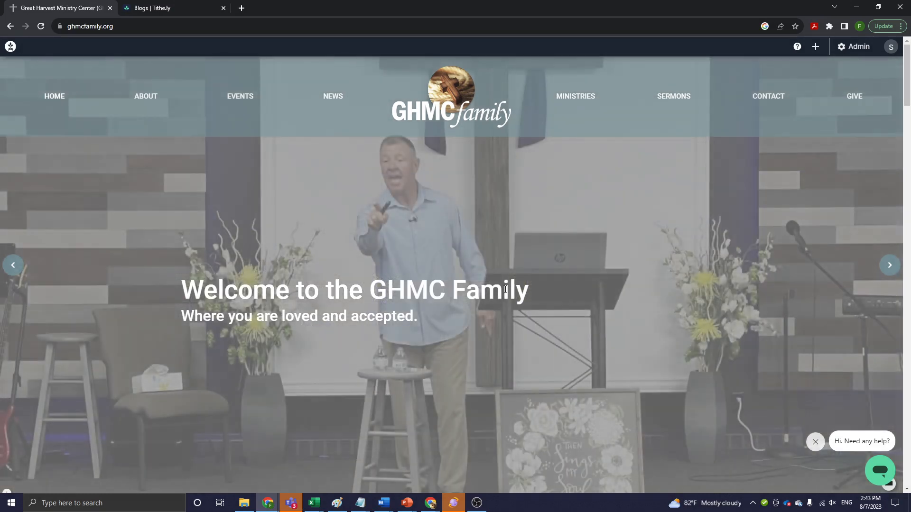
scroll(494, 311, down, 1)
scroll(494, 314, up, 1)
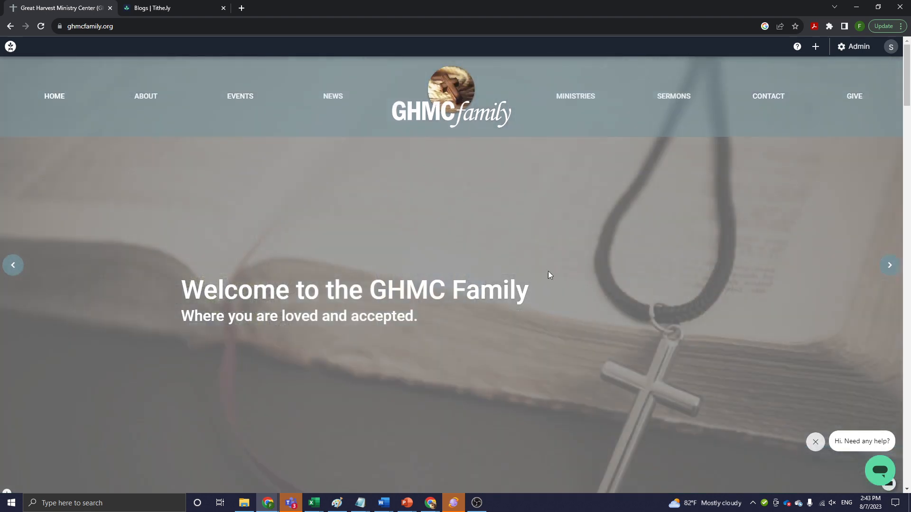
scroll(437, 325, down, 2)
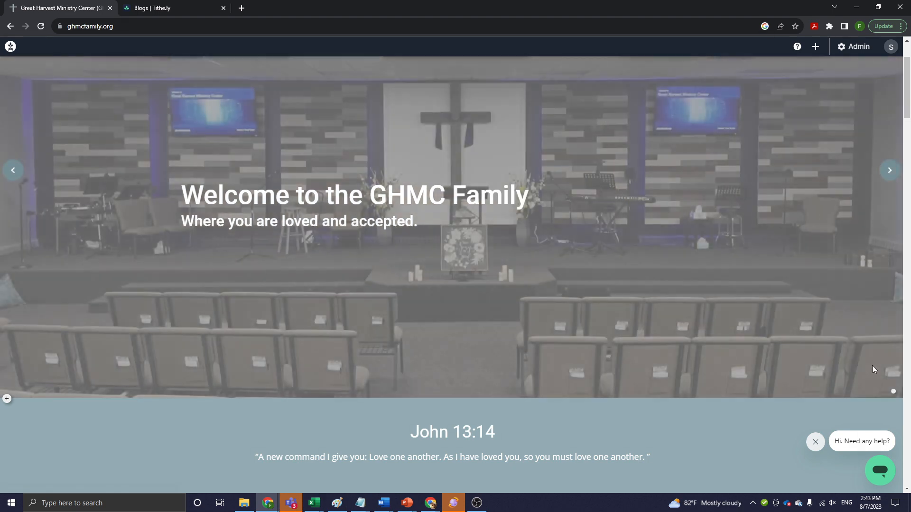
Reopen the header's Style settings and look over the opacity, height and layout options
click(888, 387)
click(801, 216)
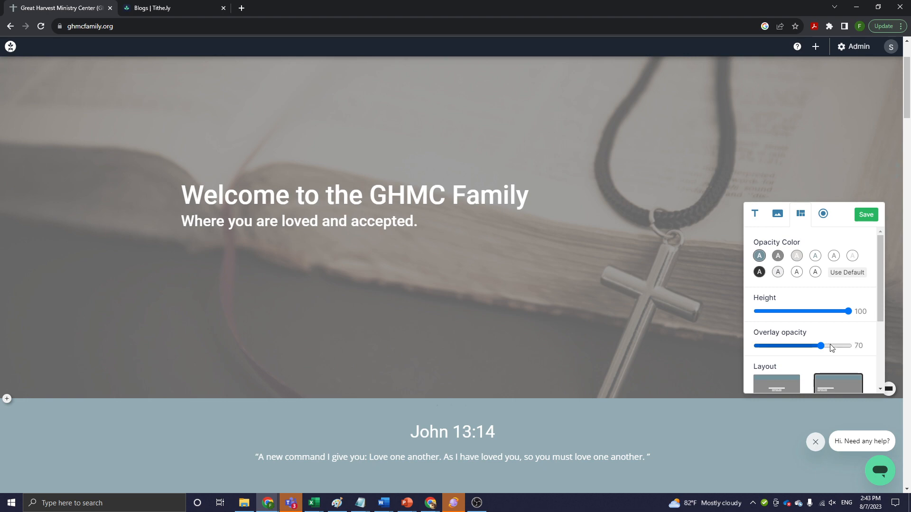
scroll(850, 361, down, 2)
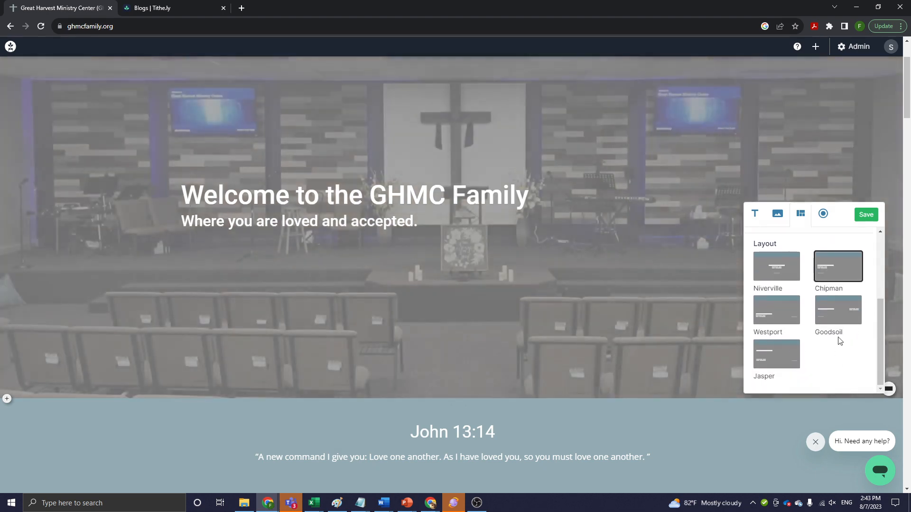
scroll(840, 337, up, 2)
Examine the header's Button size, Button One and Button Two options and close the header settings
click(823, 216)
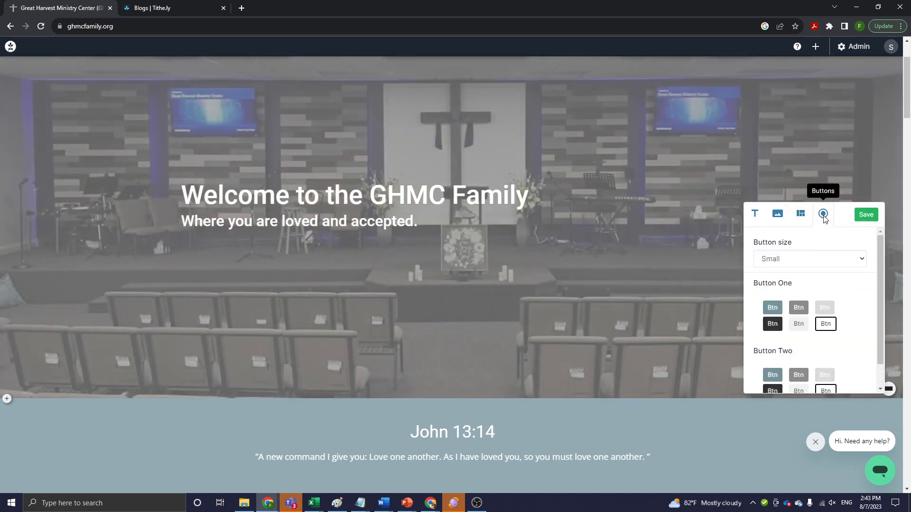
scroll(845, 315, up, 1)
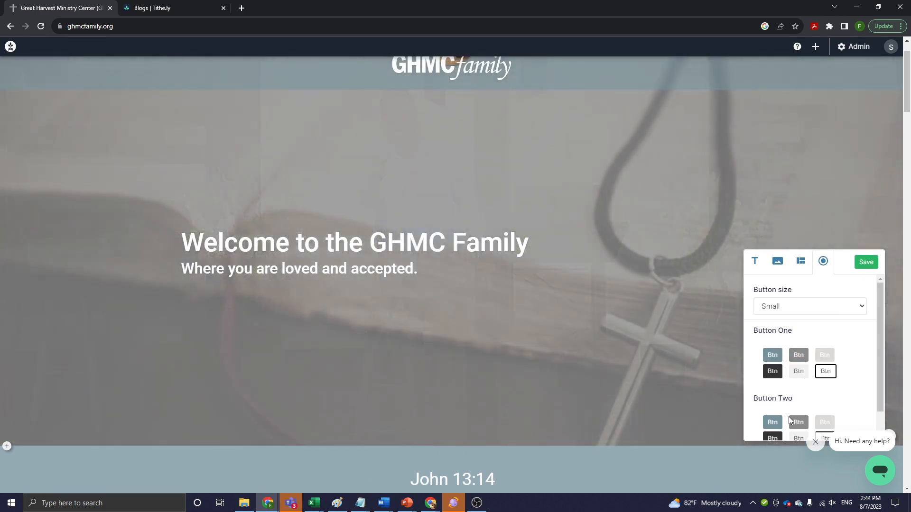
scroll(778, 368, down, 1)
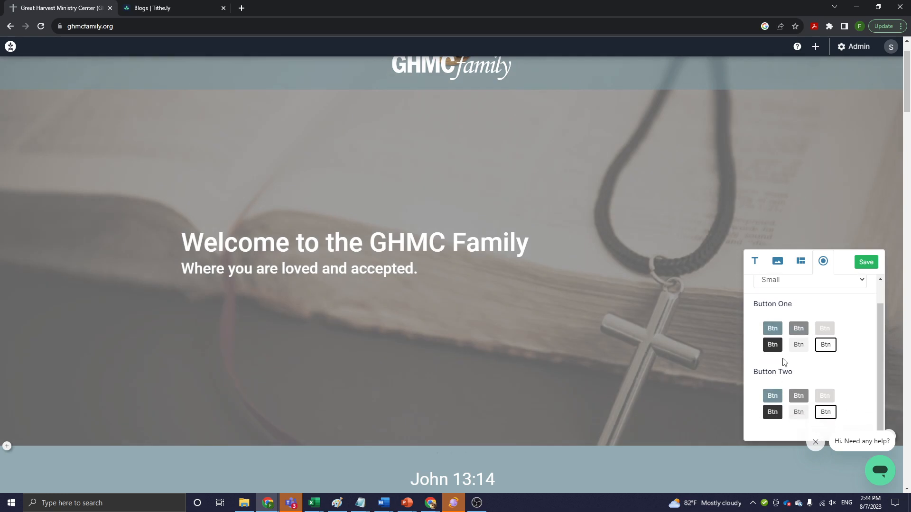
scroll(802, 335, down, 2)
scroll(804, 340, up, 1)
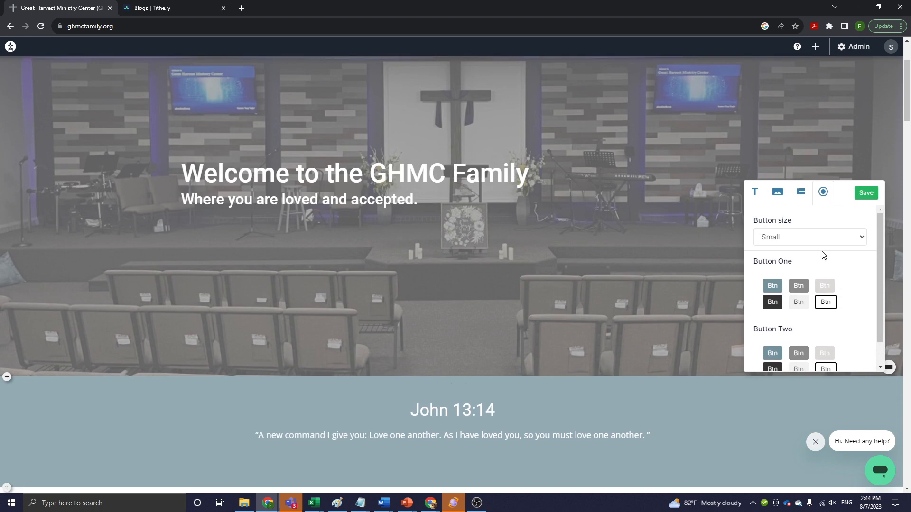
scroll(824, 256, up, 3)
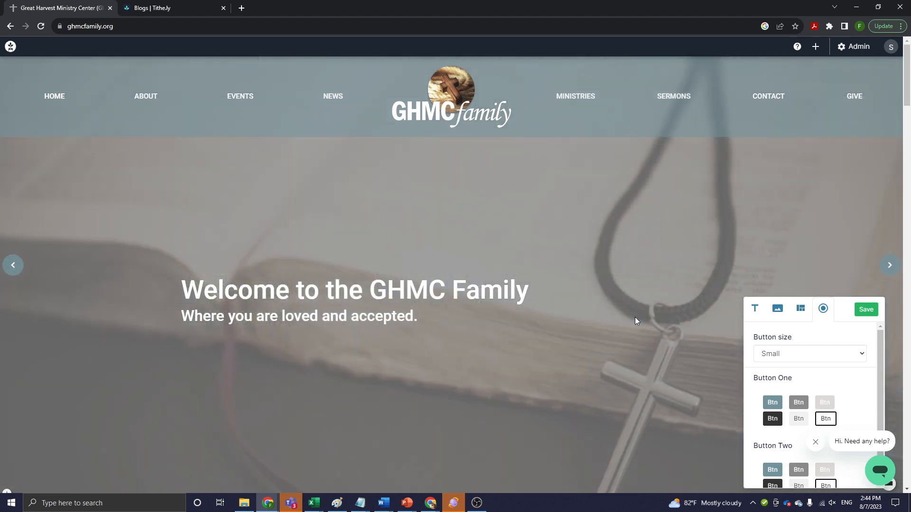
click(636, 317)
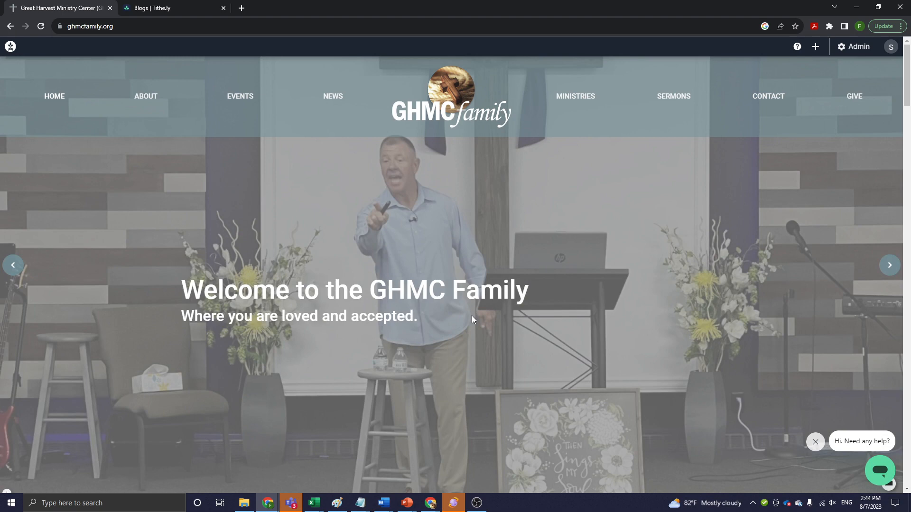
Look over the home page from the header to the John 13:14 and Online Ministry blocks
scroll(471, 315, down, 8)
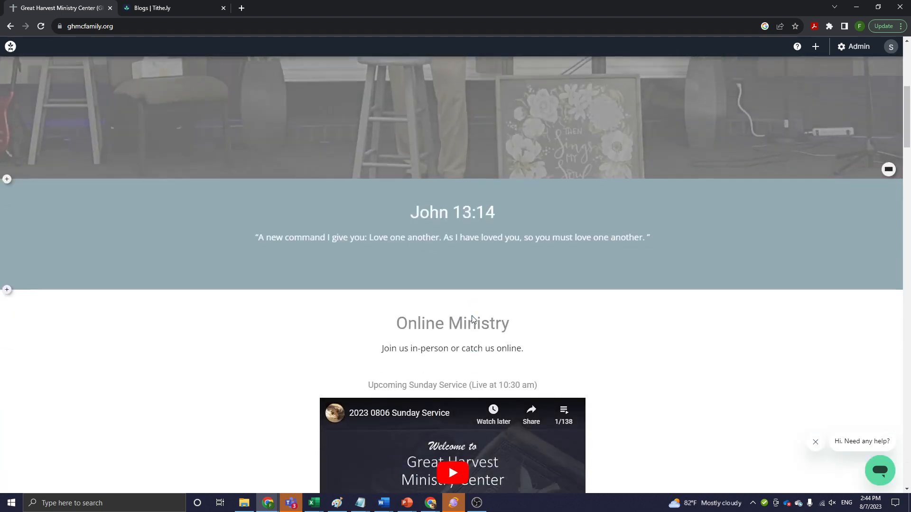
scroll(692, 352, up, 3)
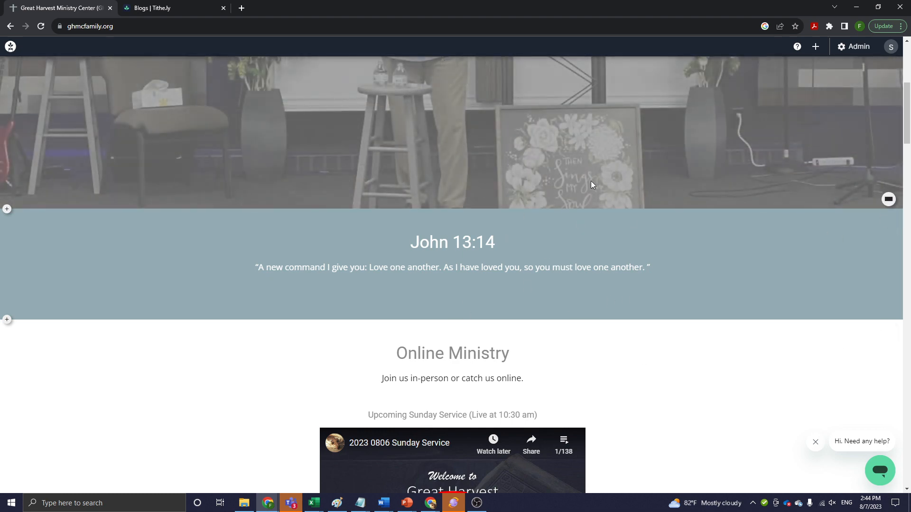
scroll(525, 199, up, 5)
scroll(558, 230, down, 5)
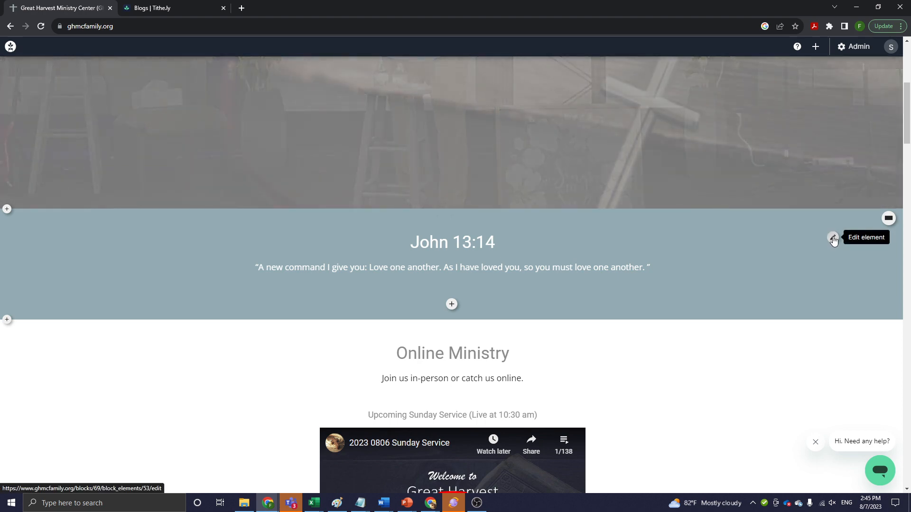
Open the John 13:14 block element for editing, review its heading, subheading, body and button fields, and cancel
click(834, 239)
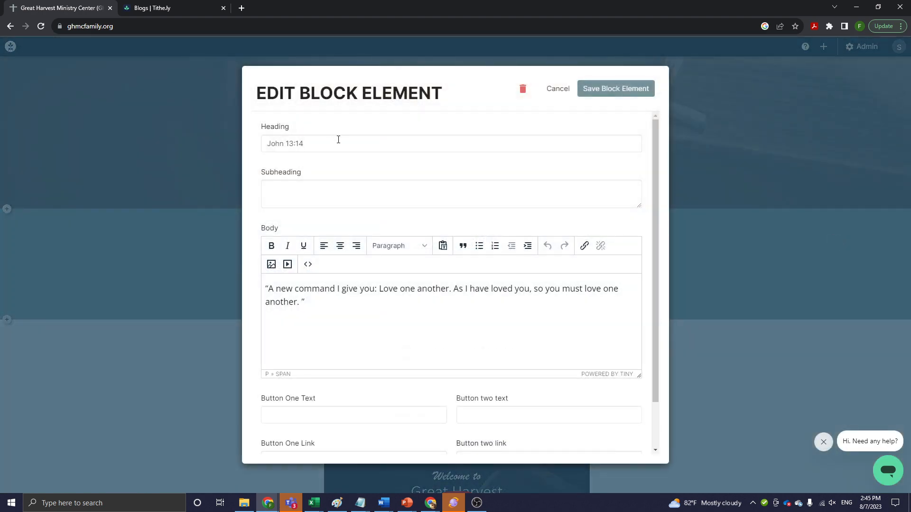
click(338, 141)
key(ctrl+a)
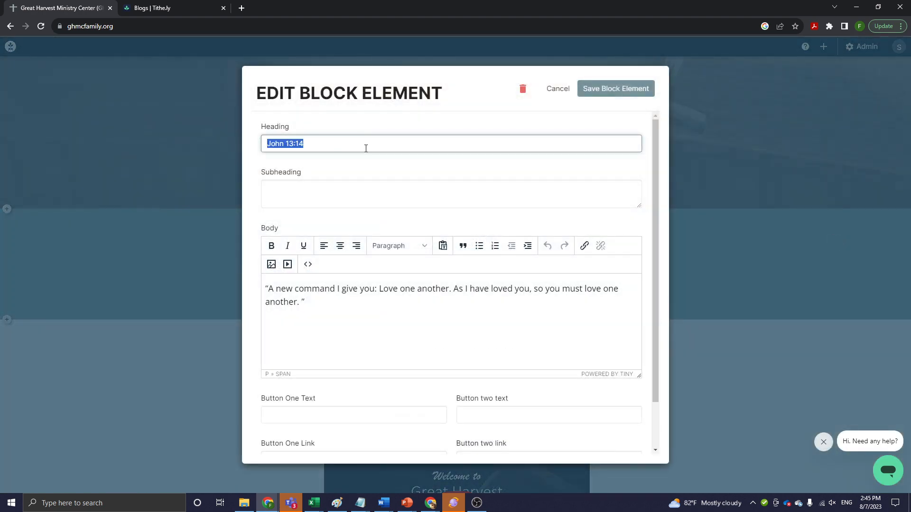
click(344, 189)
click(277, 287)
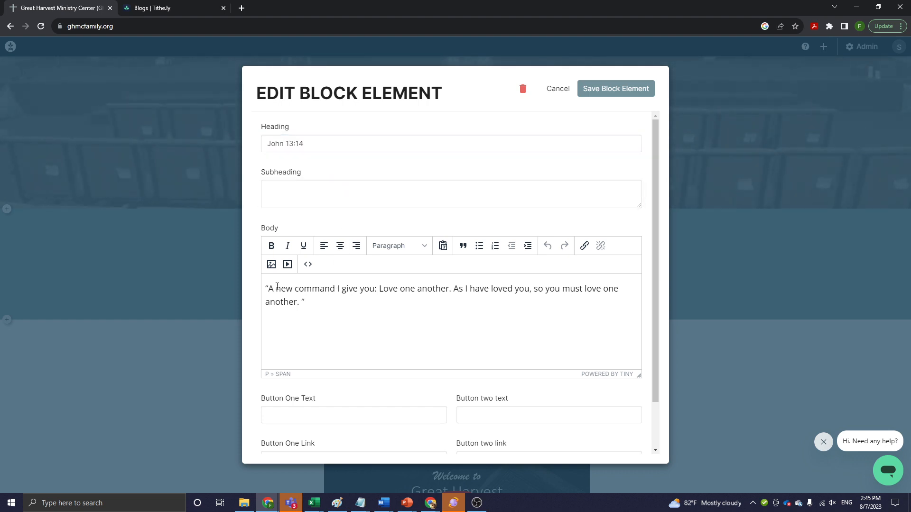
drag(323, 304, 260, 287)
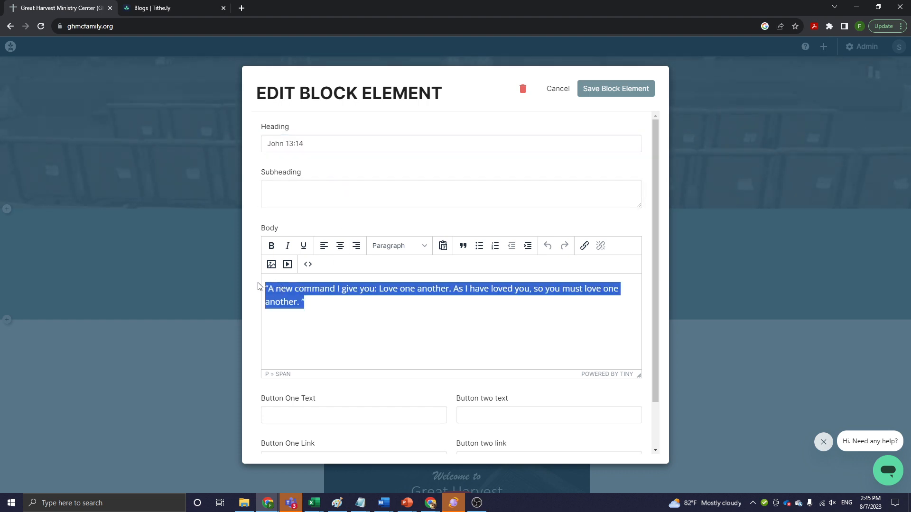
scroll(353, 317, down, 1)
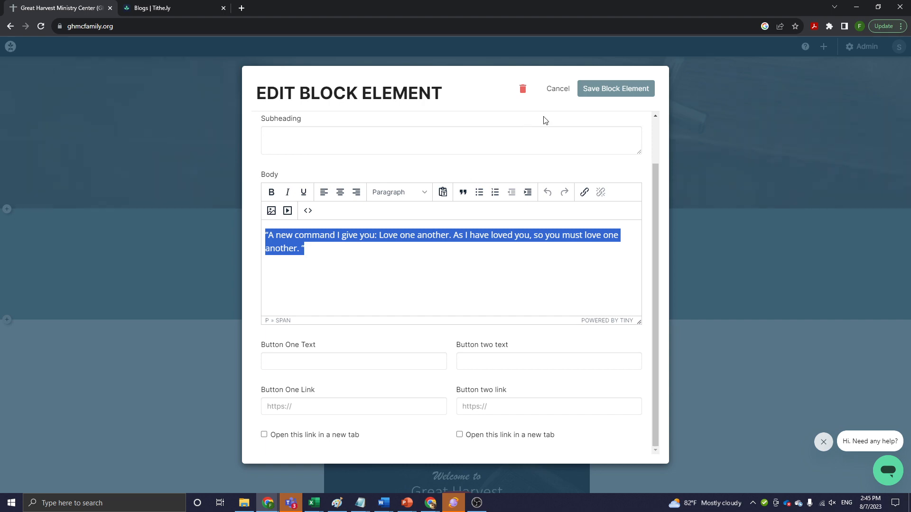
click(562, 90)
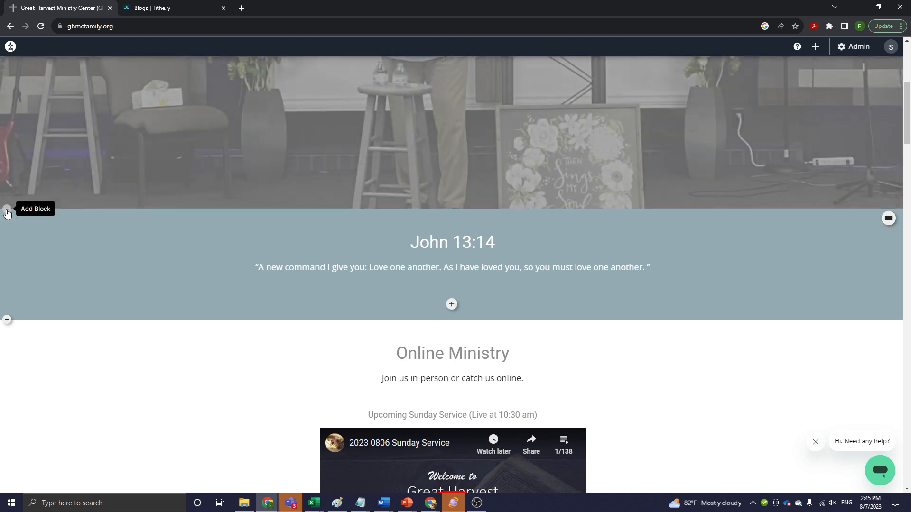
Add a People block between the header and the John 13:14 block and look over its team section
click(6, 211)
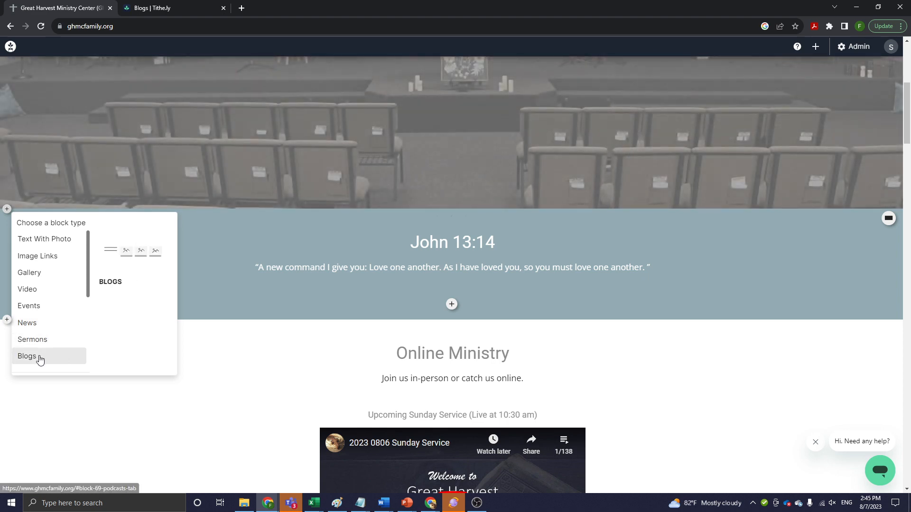
scroll(37, 359, down, 3)
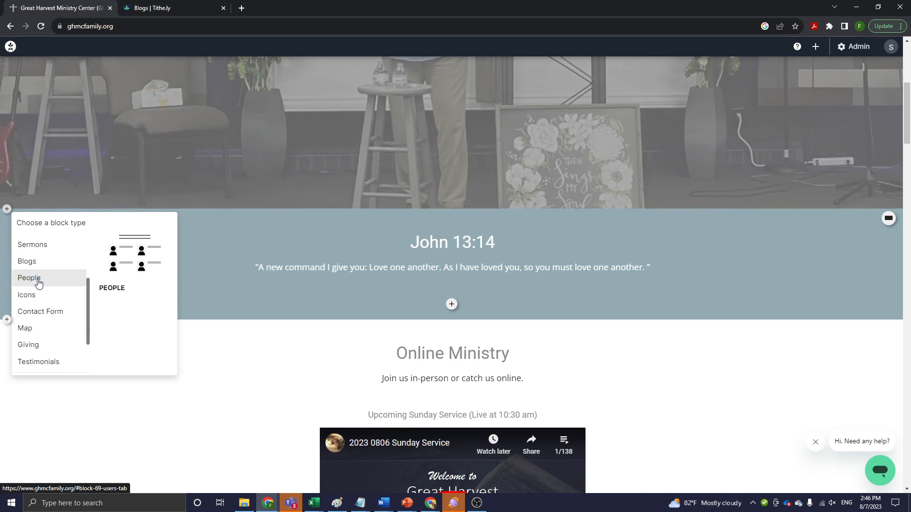
click(29, 280)
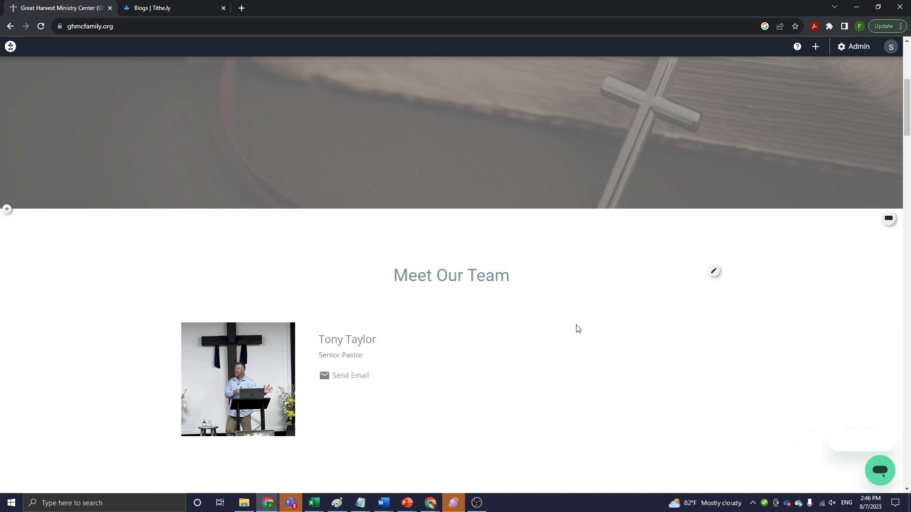
scroll(576, 328, down, 5)
scroll(603, 339, up, 4)
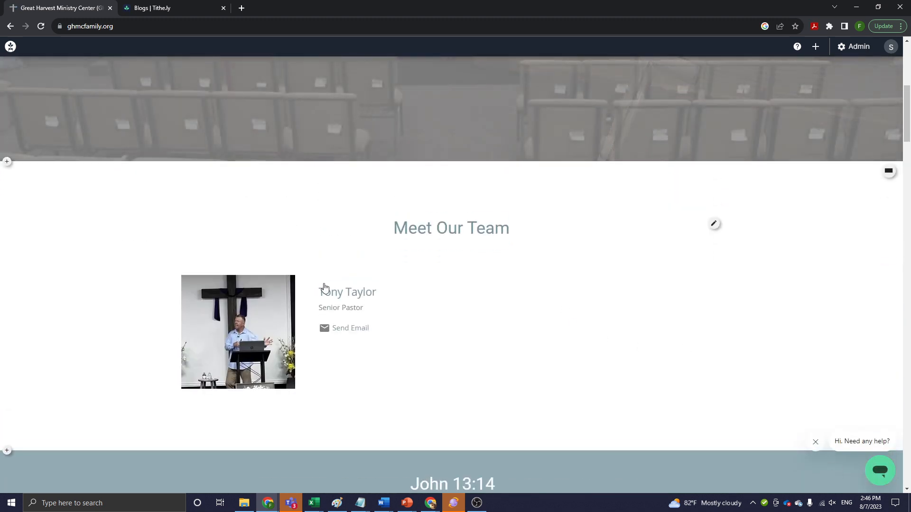
scroll(507, 327, up, 5)
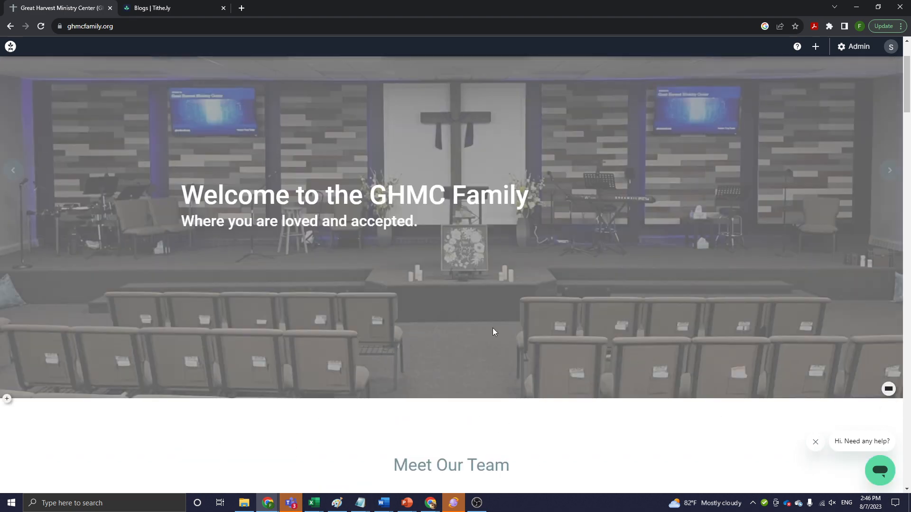
scroll(494, 331, up, 2)
scroll(499, 403, down, 5)
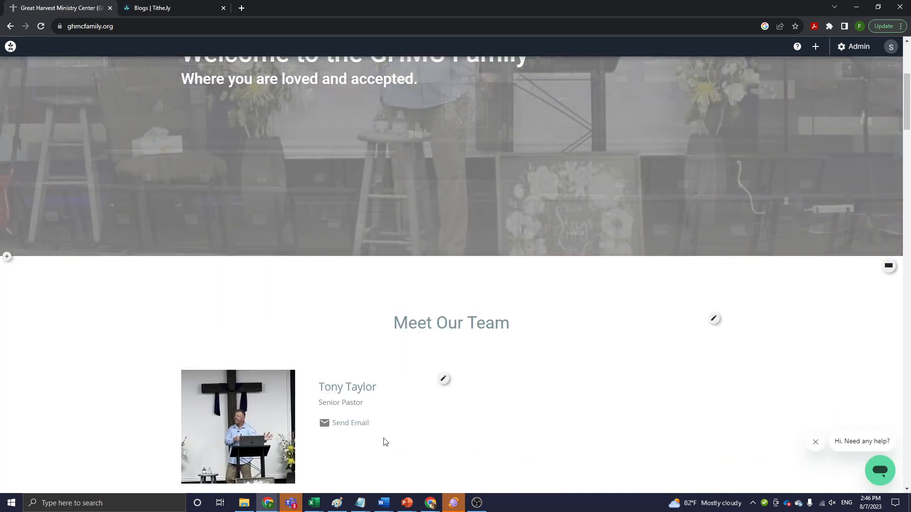
scroll(384, 427, down, 4)
scroll(371, 294, up, 2)
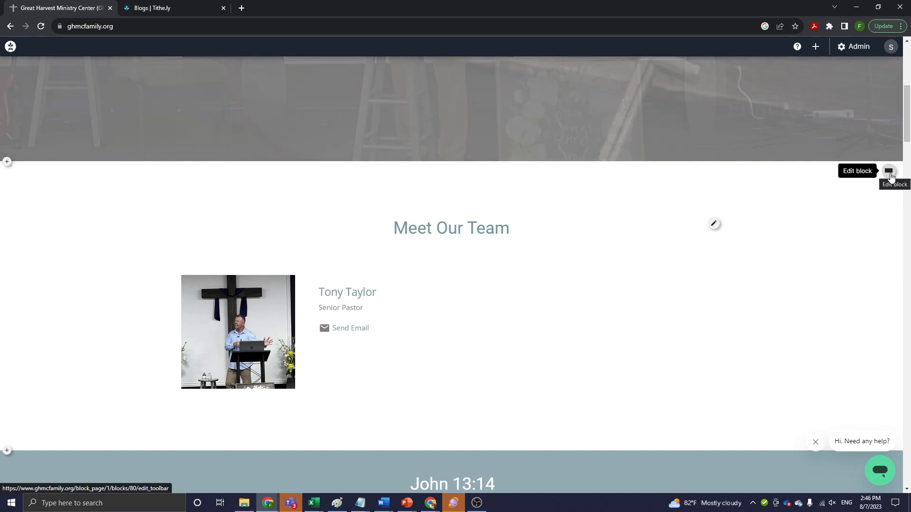
Open the Meet Our Team block's settings and review its overlay, height, vertical padding and width options
click(889, 174)
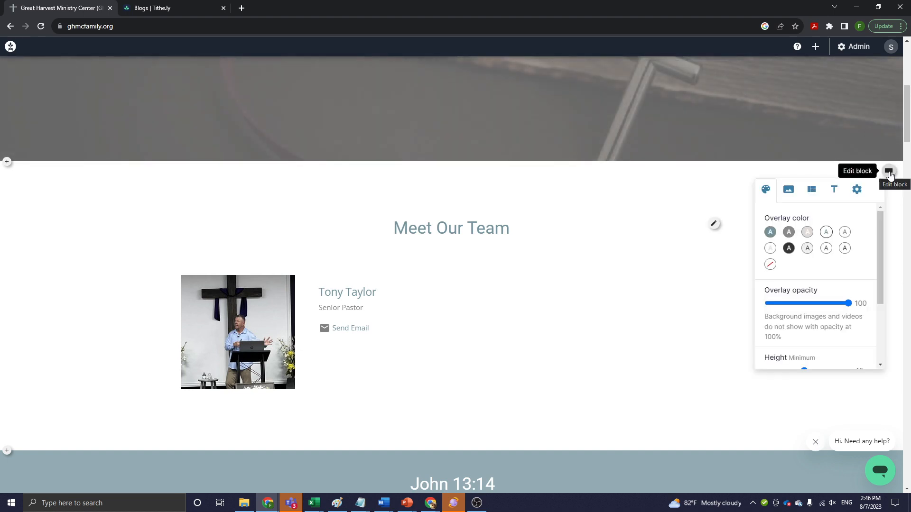
scroll(846, 259, down, 3)
scroll(841, 307, down, 5)
scroll(840, 307, up, 6)
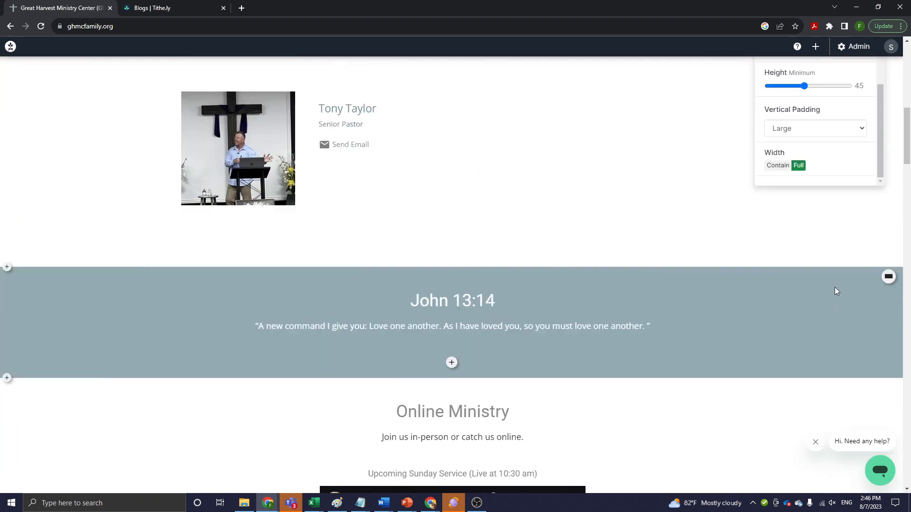
scroll(850, 332, up, 3)
scroll(846, 260, up, 3)
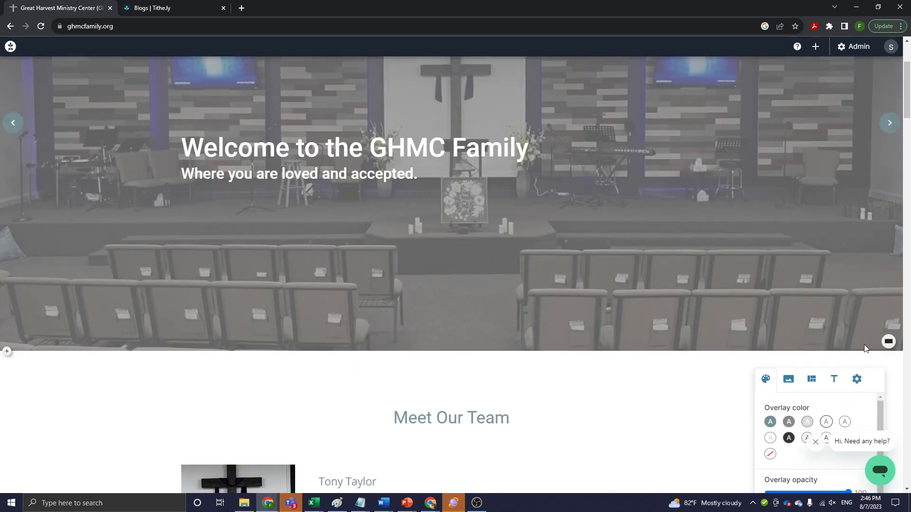
Delete the Meet Our Team block from the home page and confirm the deletion
click(857, 379)
scroll(858, 385, down, 3)
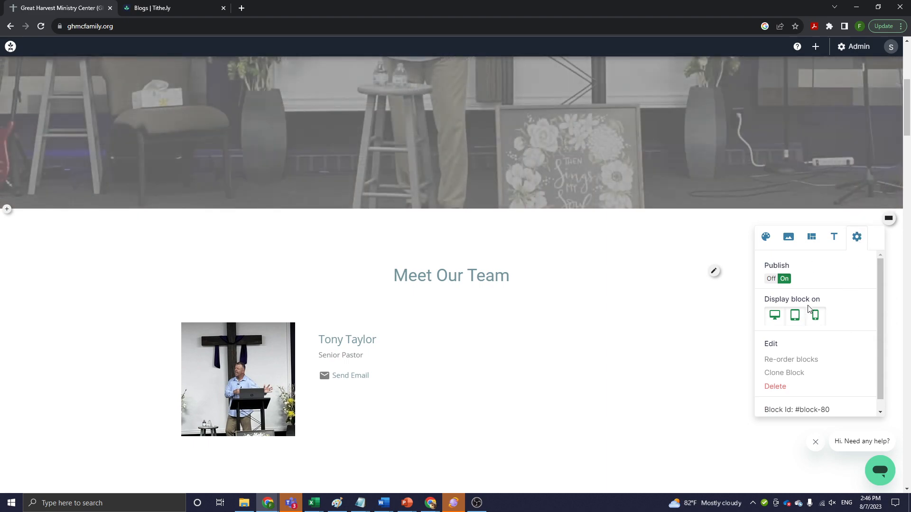
click(775, 387)
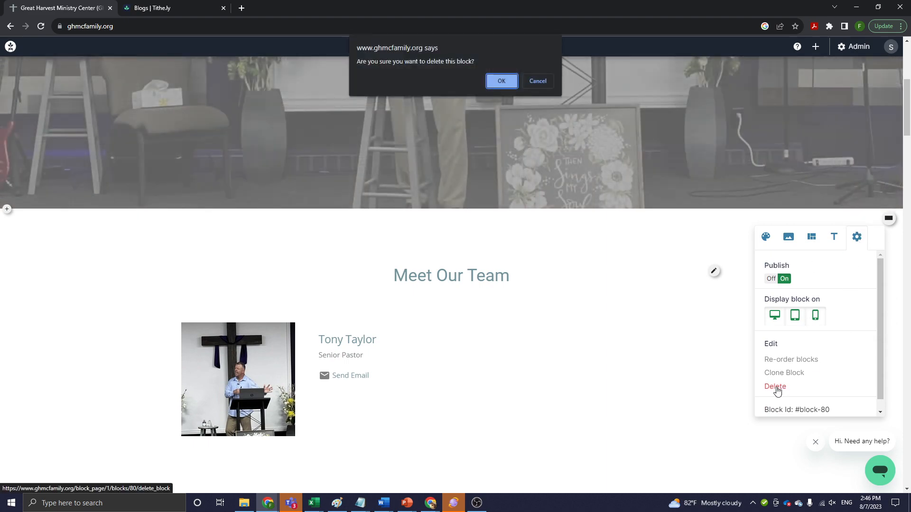
click(502, 74)
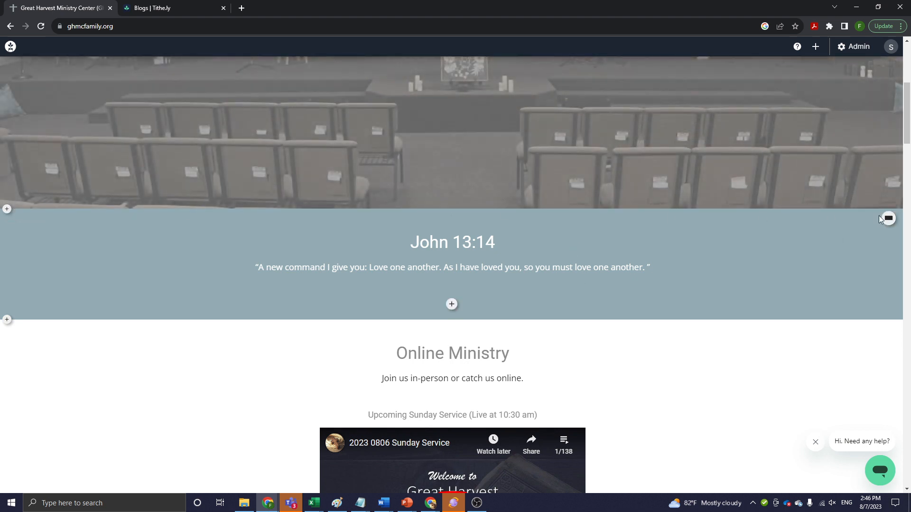
Examine the John 13:14 verse block and the Online Ministry block beneath it
drag(36, 250, 55, 290)
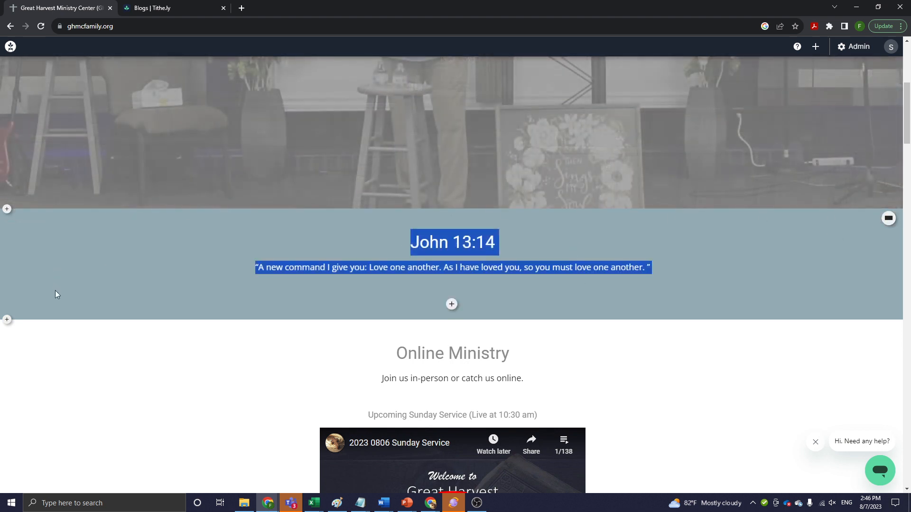
click(62, 256)
scroll(40, 349, down, 3)
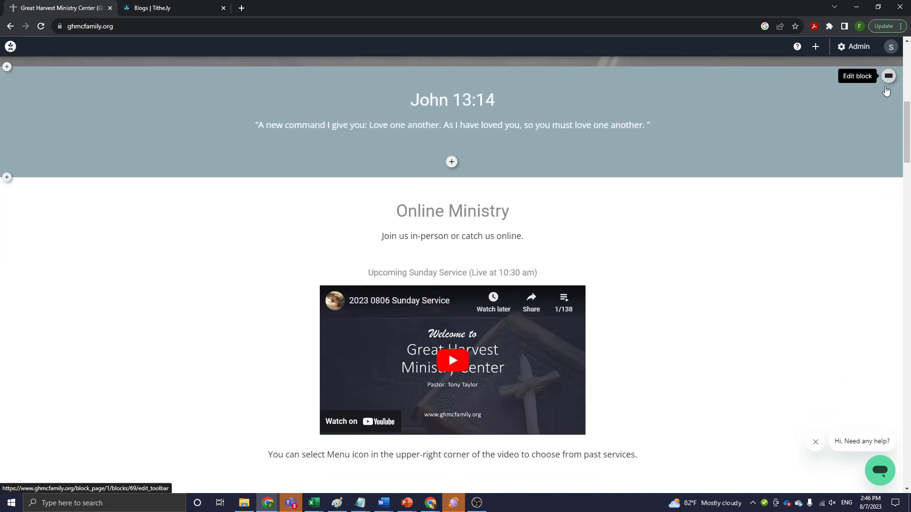
scroll(210, 212, down, 1)
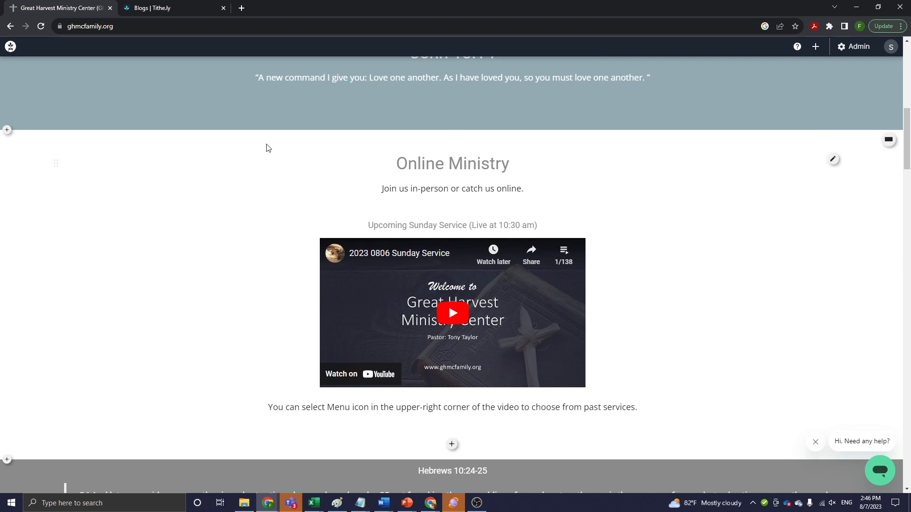
scroll(337, 173, up, 3)
scroll(383, 264, down, 3)
scroll(702, 225, up, 2)
scroll(606, 329, down, 3)
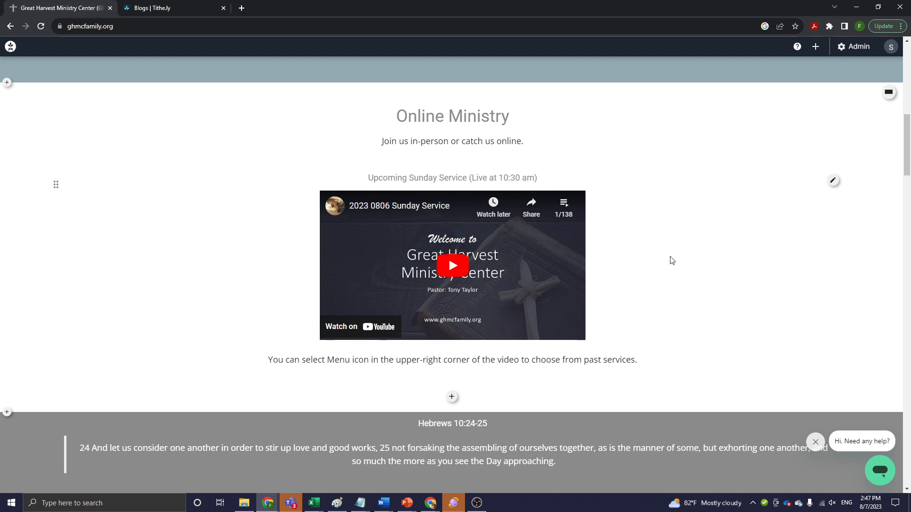
Open the Sunday Service playlist in the Online Ministry video, browse the past services, and close the playlist
click(563, 205)
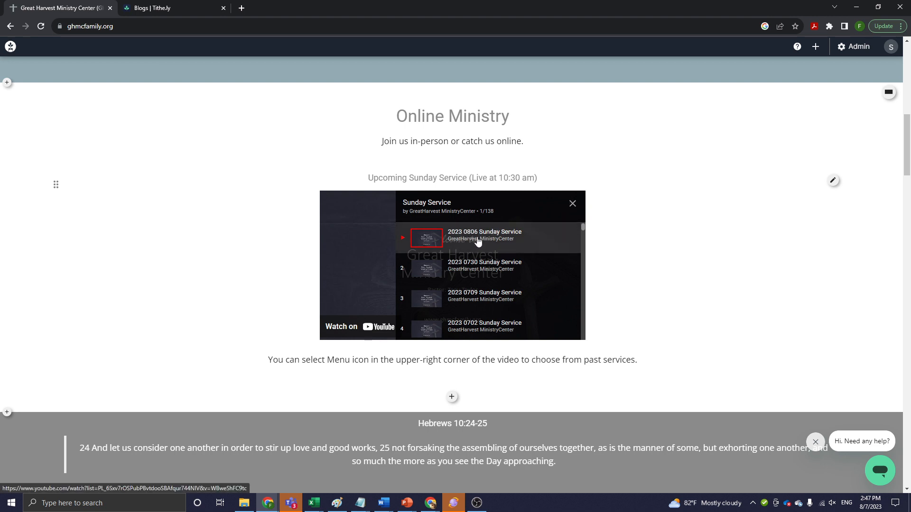
scroll(478, 299, down, 1)
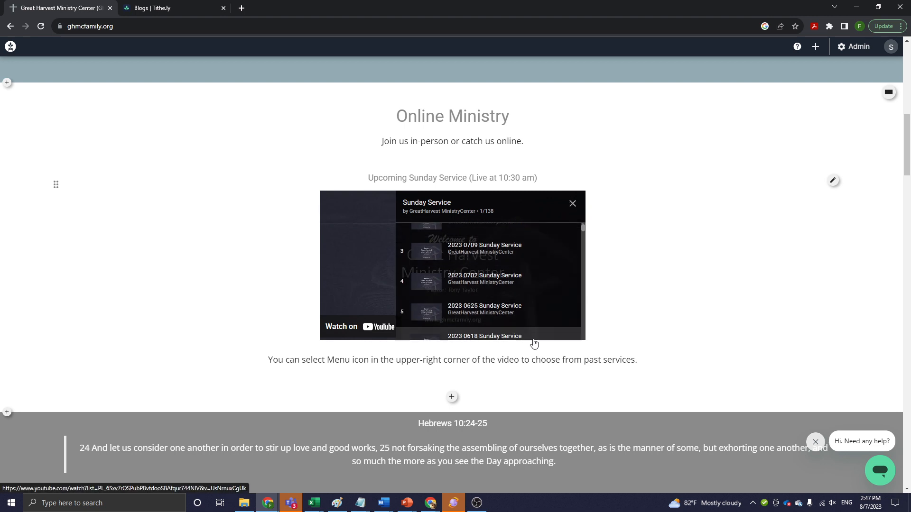
click(573, 203)
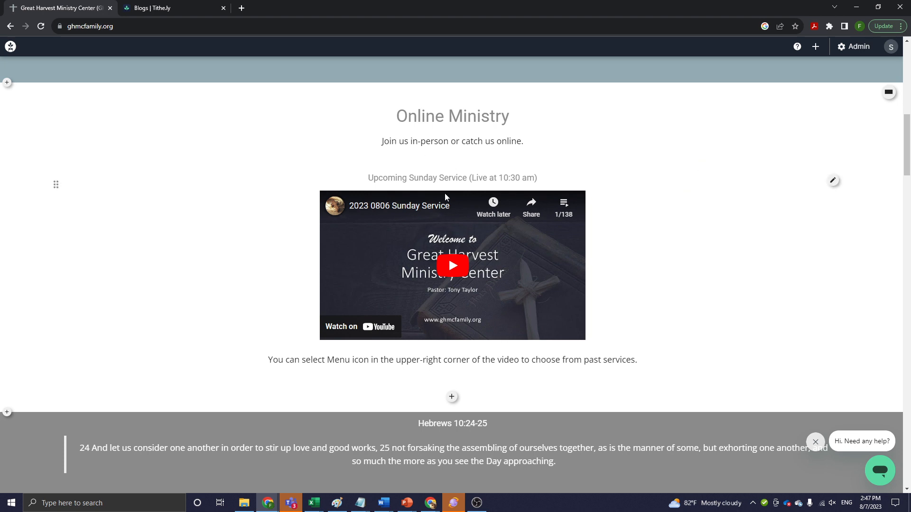
Highlight the Online Ministry heading and its line "Join us in-person or catch us online." to point out the block's text
scroll(420, 246, up, 1)
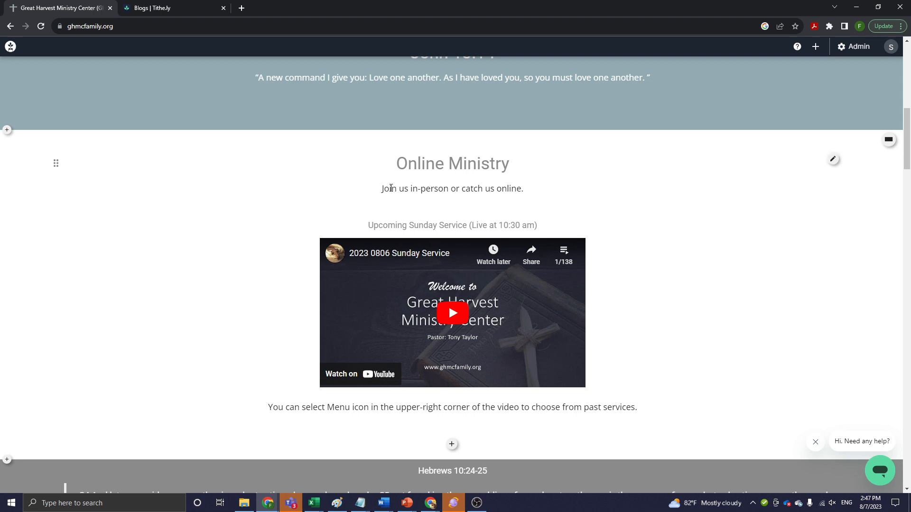
drag(381, 189, 524, 189)
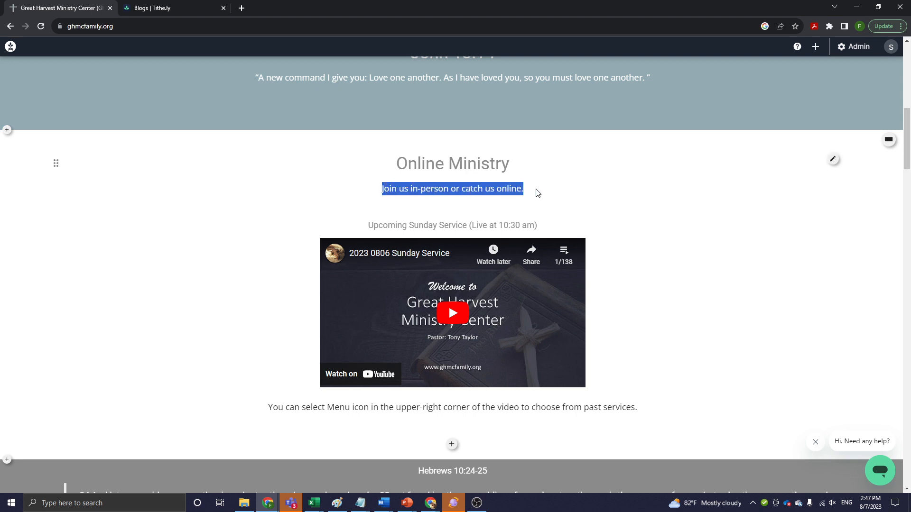
click(401, 165)
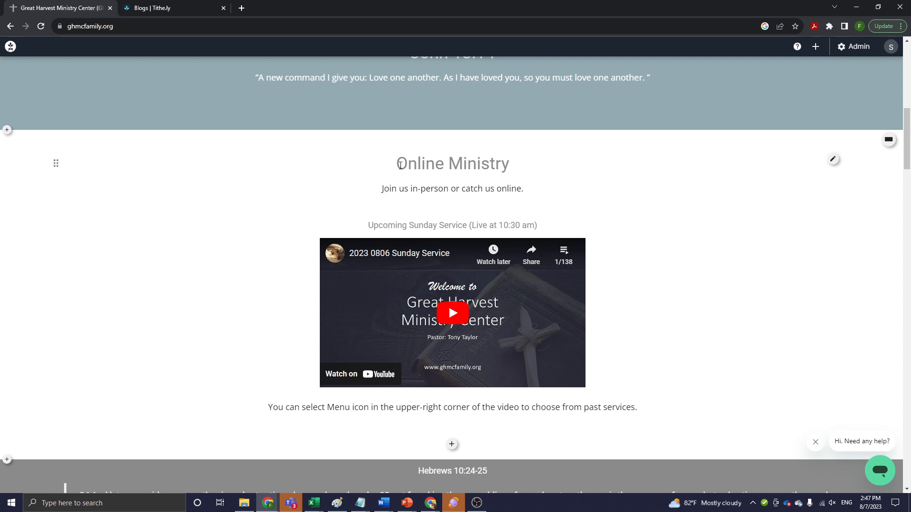
drag(401, 165, 553, 168)
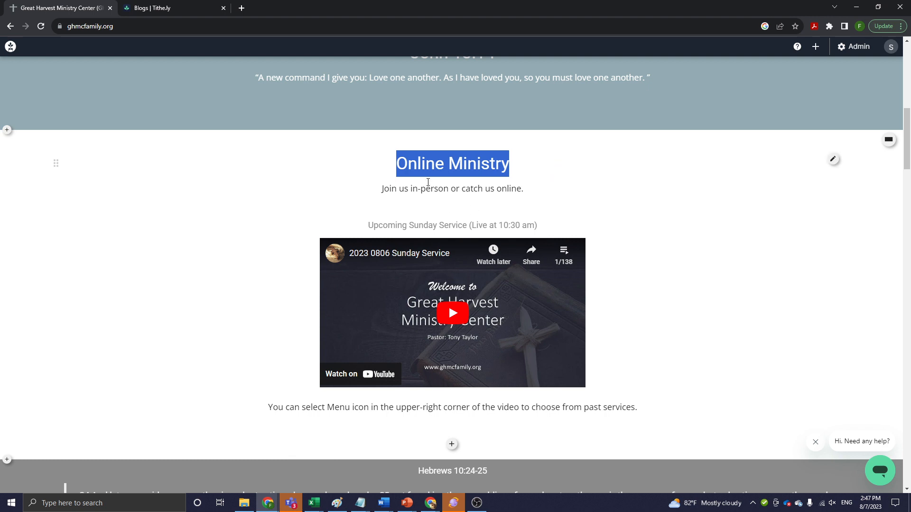
click(383, 192)
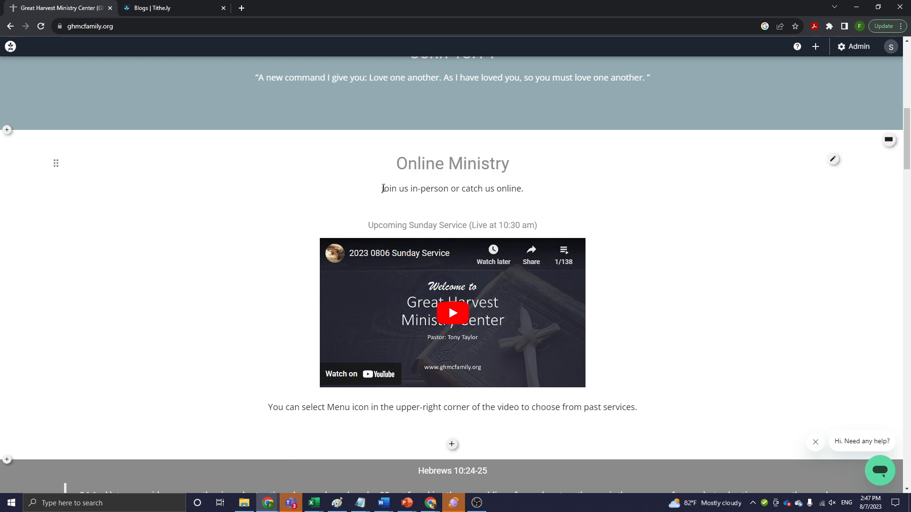
drag(383, 189, 525, 189)
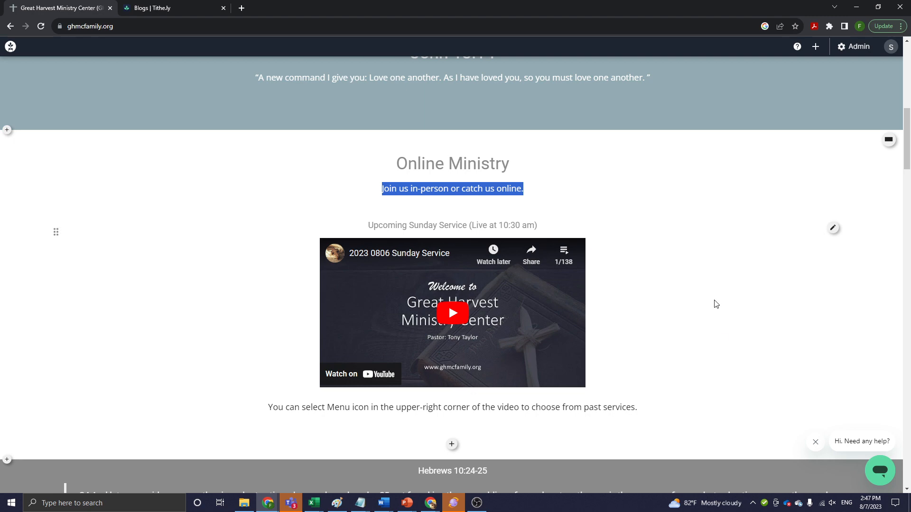
scroll(714, 301, down, 2)
scroll(646, 316, up, 3)
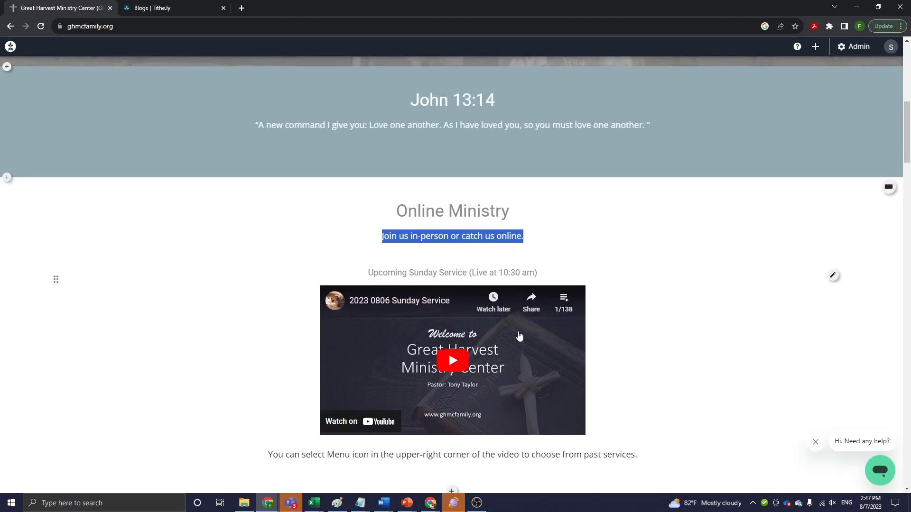
Open the Upcoming Sunday Service block element for editing and review its subheading, embedded video body and button fields
click(833, 276)
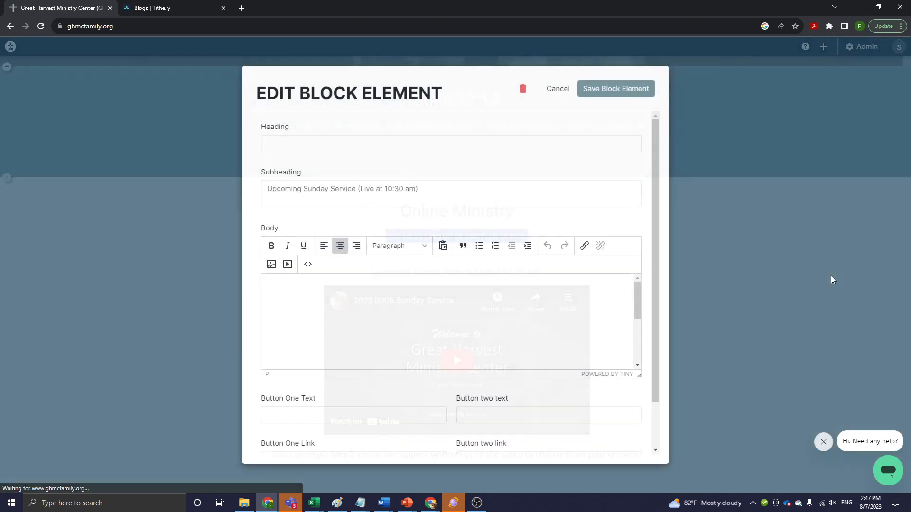
scroll(364, 257, down, 1)
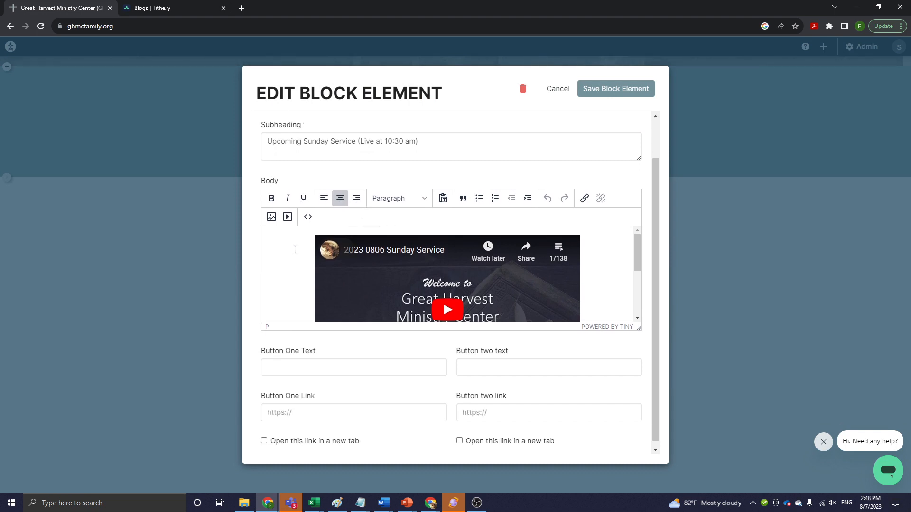
scroll(481, 306, down, 2)
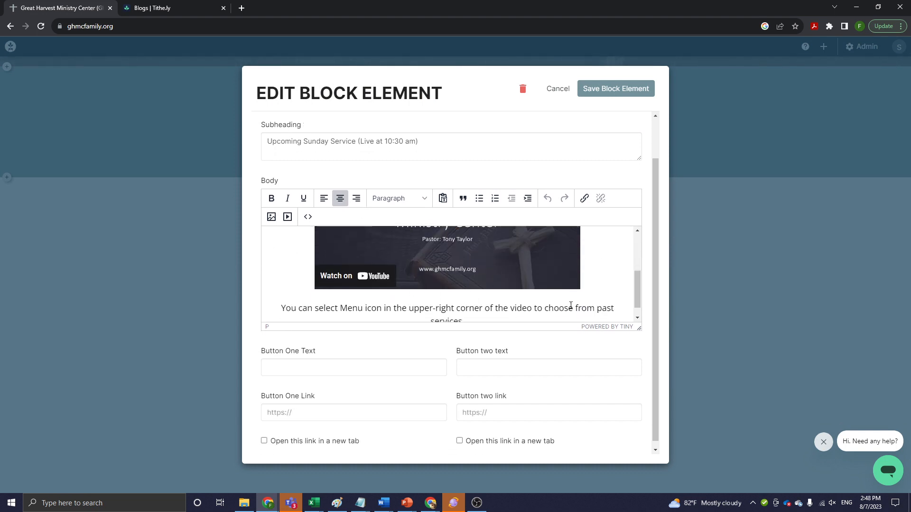
scroll(546, 306, up, 2)
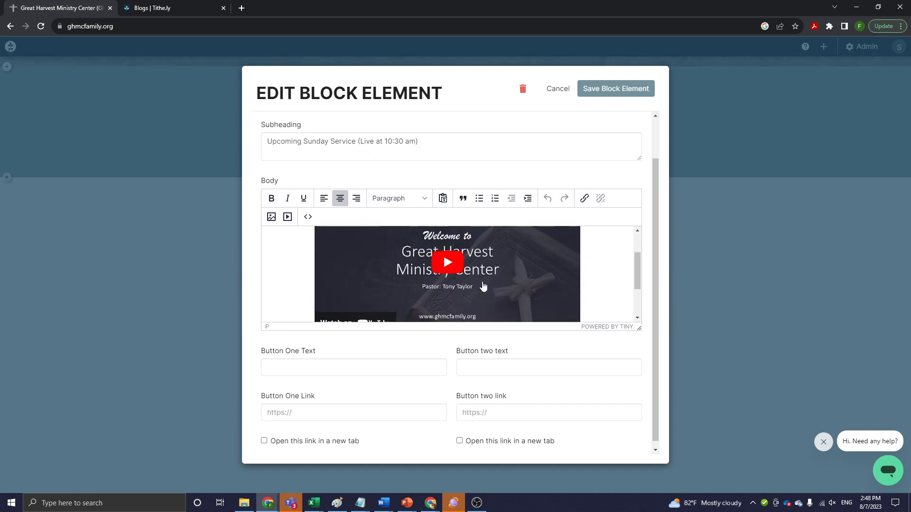
scroll(507, 280, up, 2)
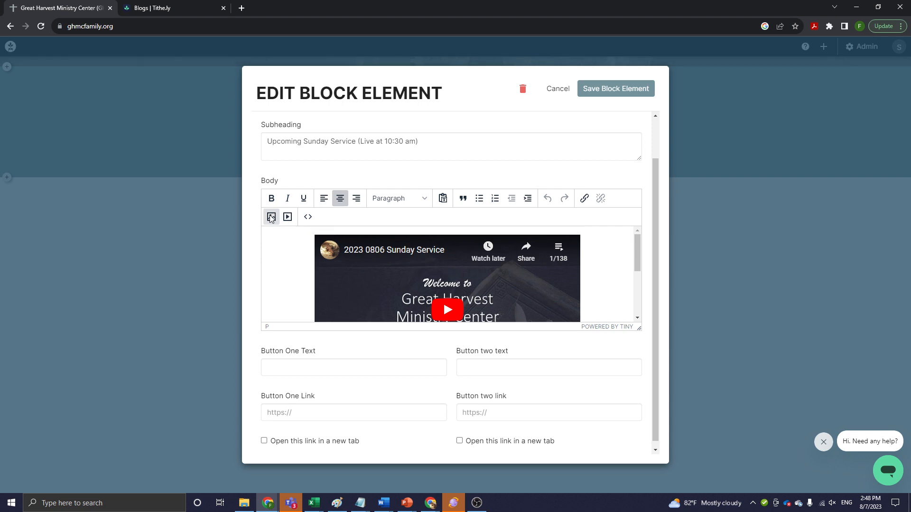
Inspect the body's source code with the YouTube embed, close it unsaved, and highlight the Menu icon instruction below the video
click(307, 218)
click(303, 221)
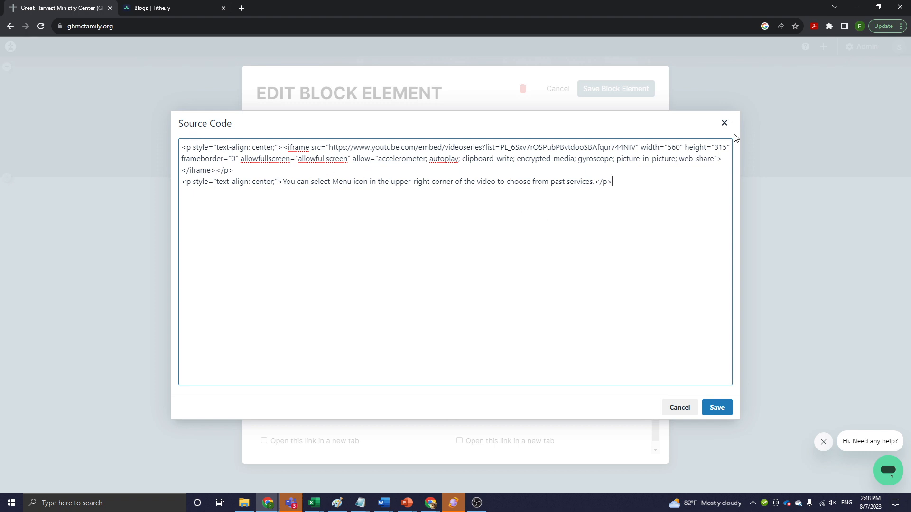
click(724, 123)
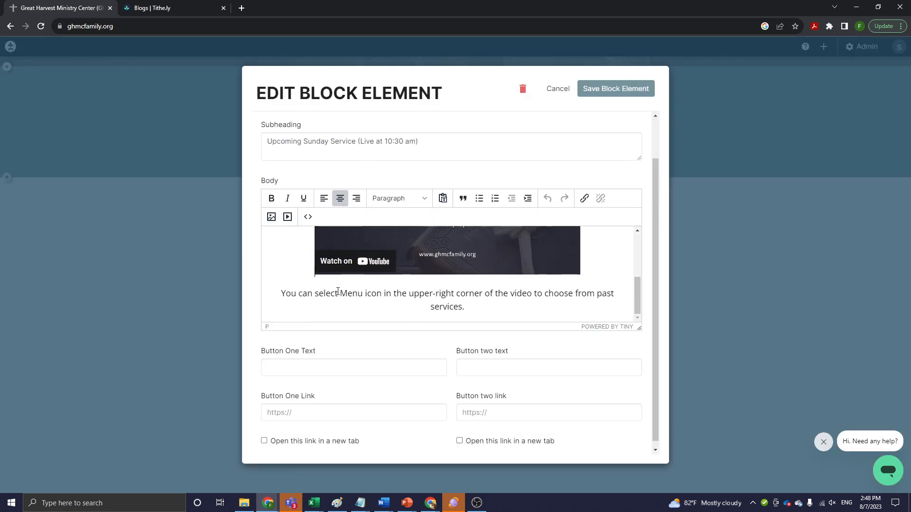
drag(338, 293, 545, 312)
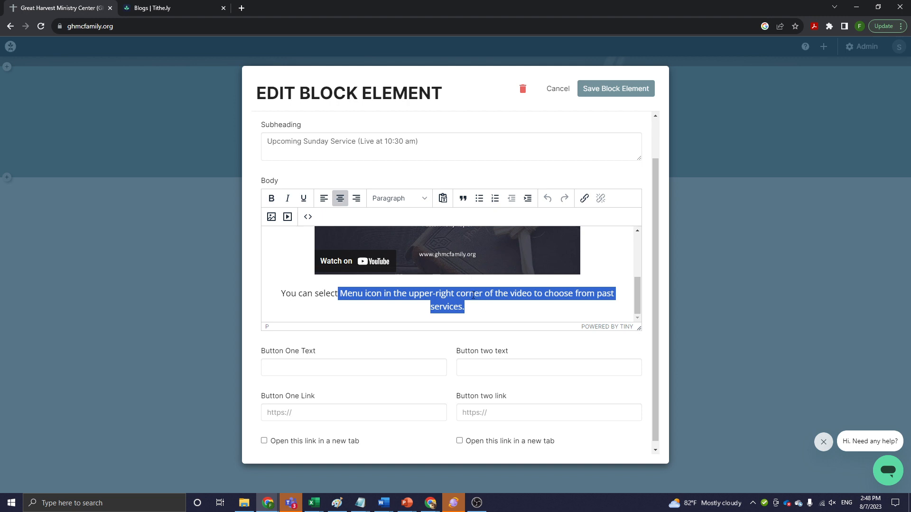
Review the remaining fields of the Upcoming Sunday Service block element and close it without saving
scroll(422, 297, down, 1)
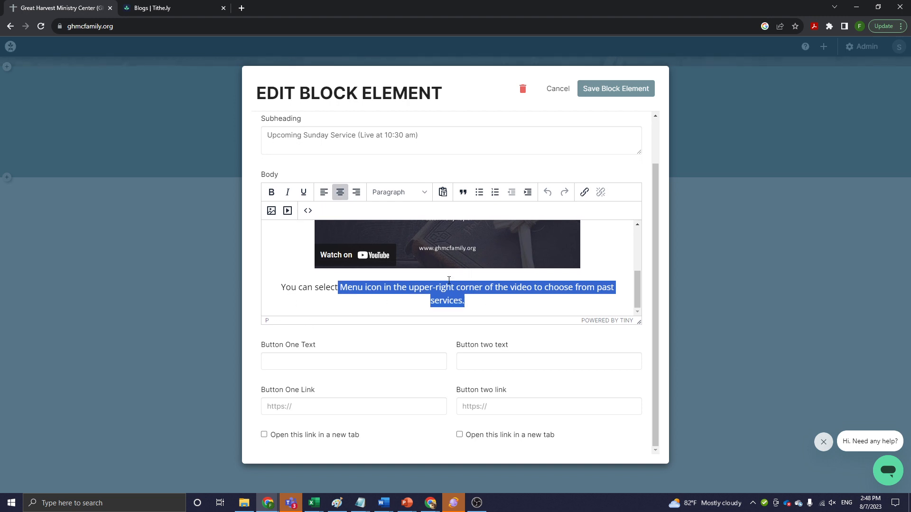
scroll(447, 283, up, 3)
scroll(397, 162, up, 1)
scroll(391, 151, up, 1)
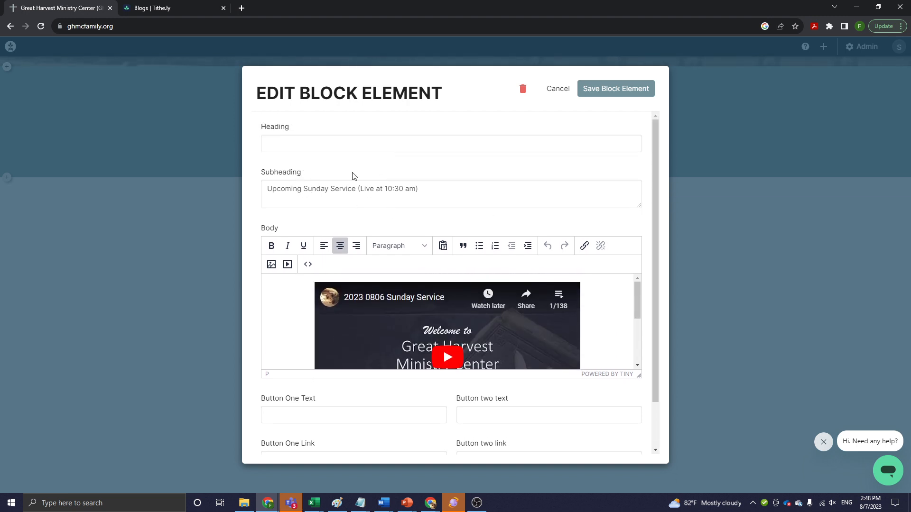
click(556, 90)
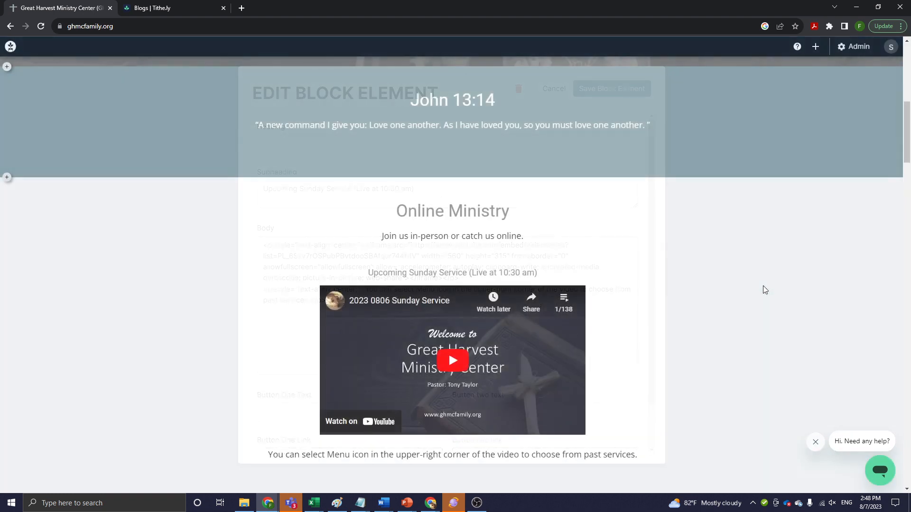
Open the Upcoming Events block content for editing, review its heading, subheading and image options, and cancel without saving
scroll(702, 322, down, 3)
scroll(679, 277, down, 3)
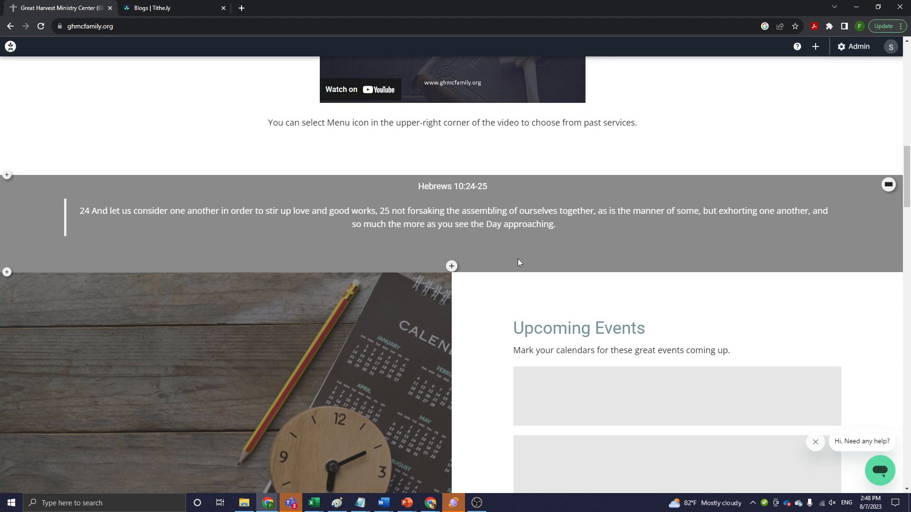
scroll(518, 258, down, 3)
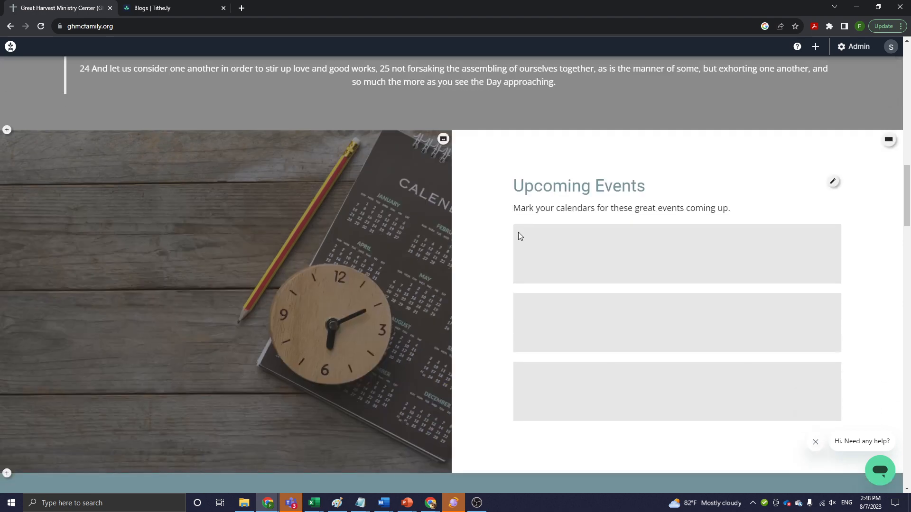
click(442, 142)
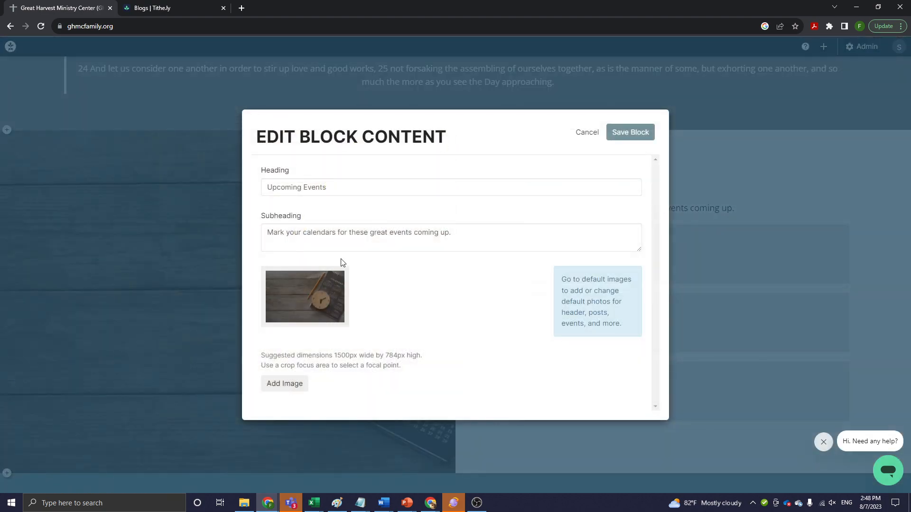
mouse_move(326, 284)
mouse_move(353, 293)
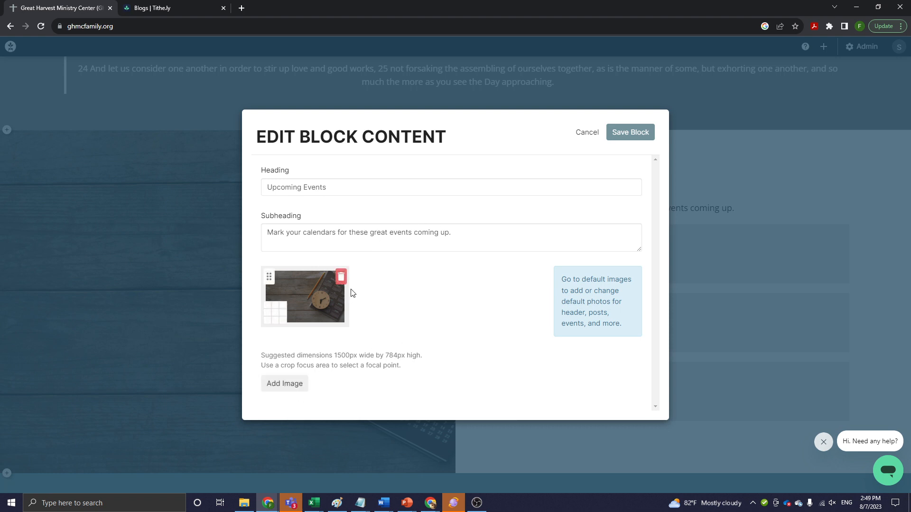
click(586, 133)
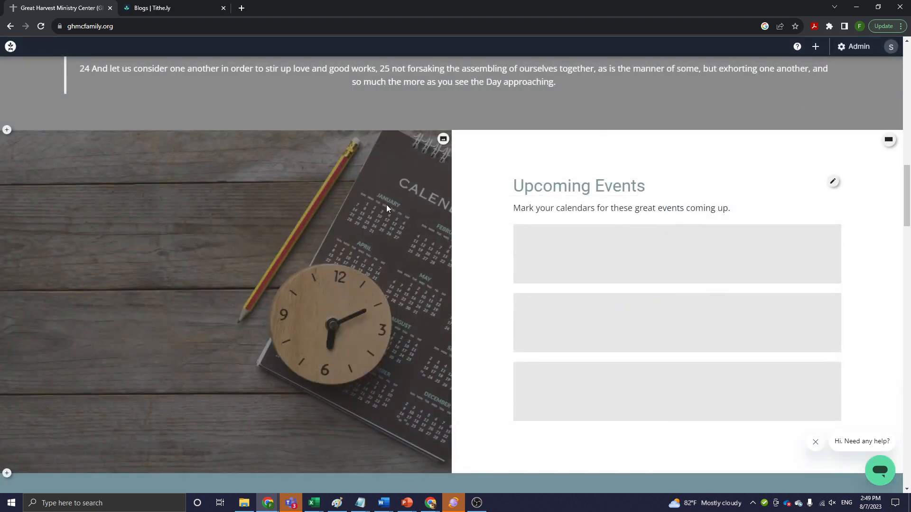
Examine the home page from the welcome header to the Upcoming Events block, comparing the header image with the block's picture and event list
scroll(323, 305, up, 1)
scroll(372, 300, down, 5)
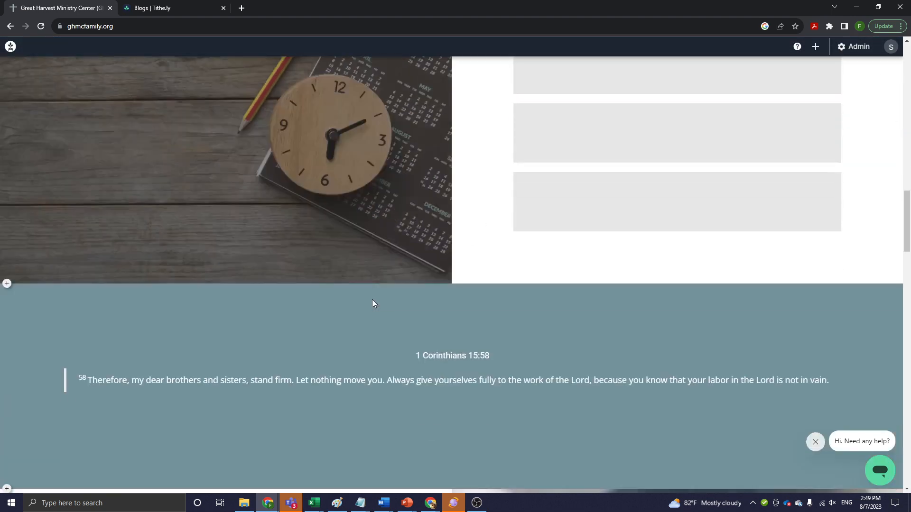
scroll(372, 300, up, 4)
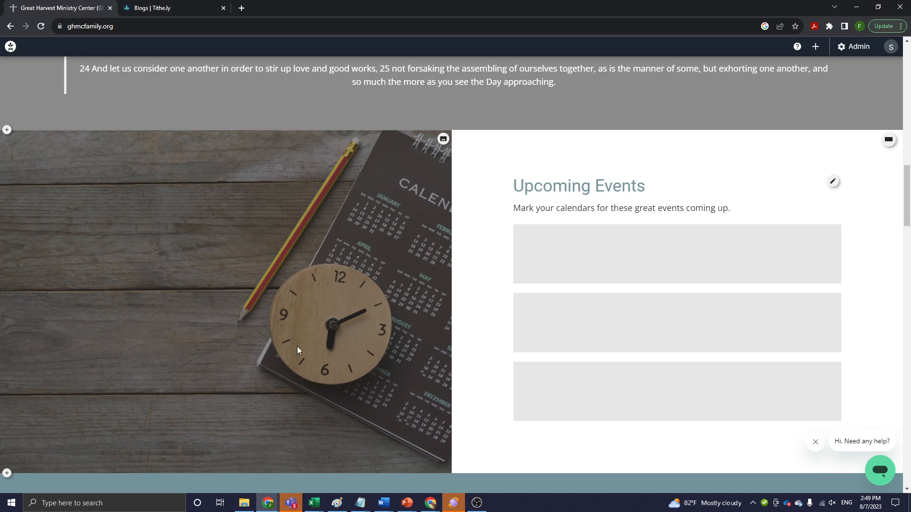
scroll(429, 235, up, 15)
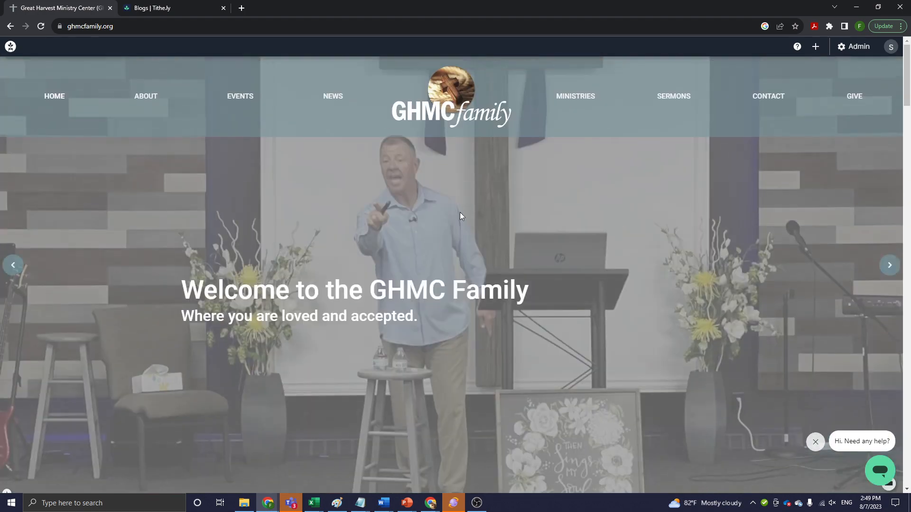
scroll(434, 244, down, 1)
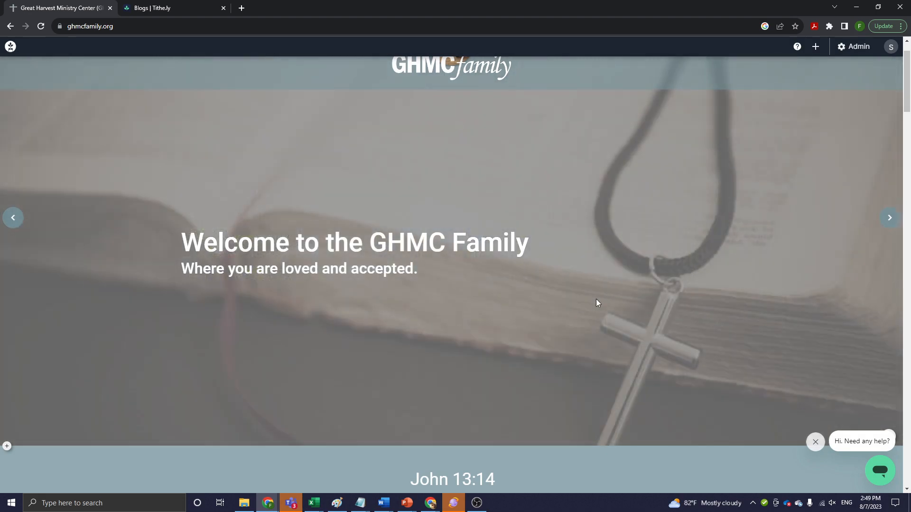
scroll(437, 266, down, 10)
scroll(437, 266, down, 8)
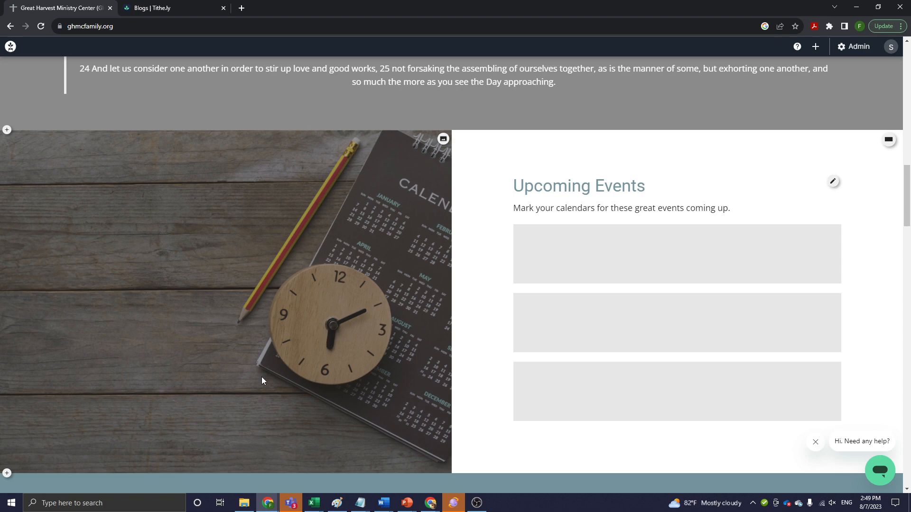
scroll(281, 316, down, 2)
scroll(285, 311, up, 2)
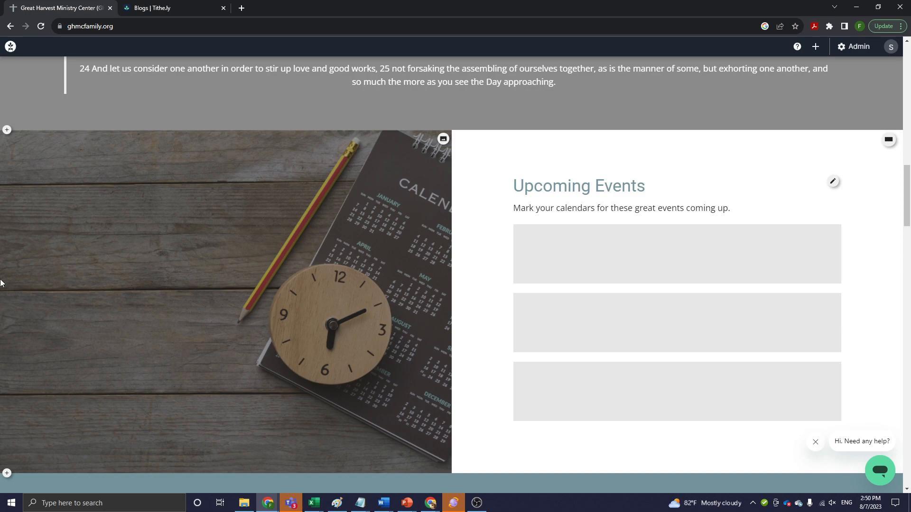
scroll(252, 295, down, 3)
scroll(340, 312, up, 1)
scroll(340, 313, up, 3)
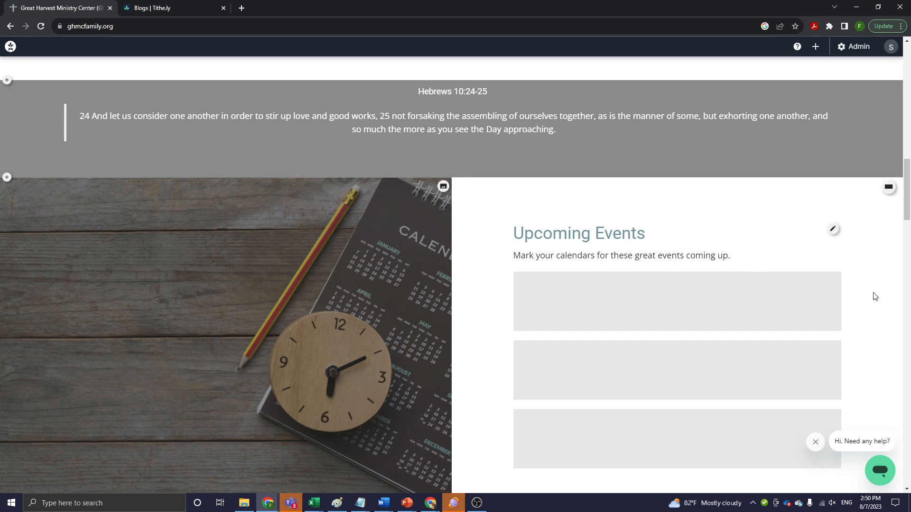
Review the Upcoming Events block's overlay and background options, and set the block to layout 2
click(887, 188)
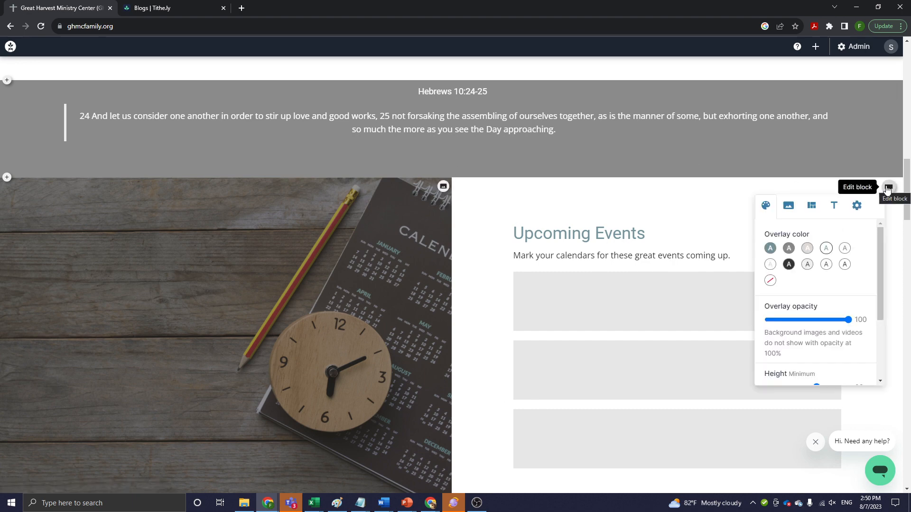
click(791, 206)
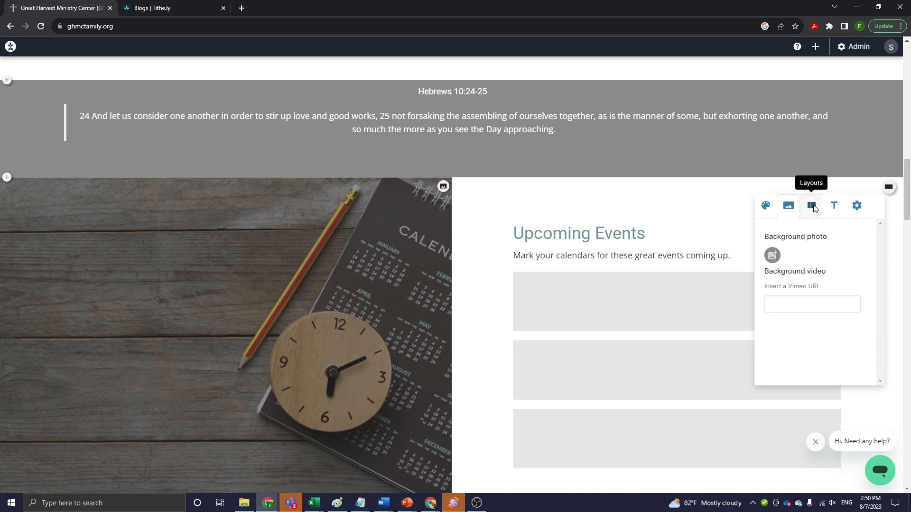
click(812, 205)
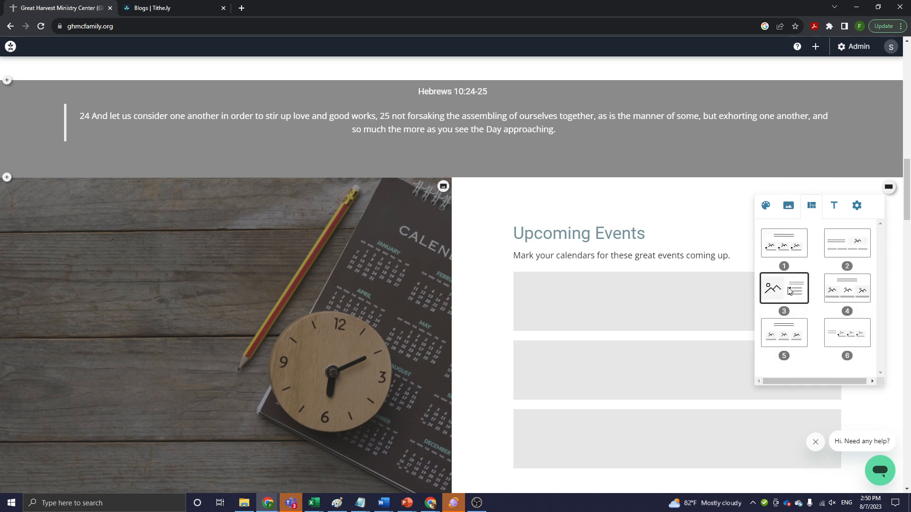
scroll(789, 291, down, 1)
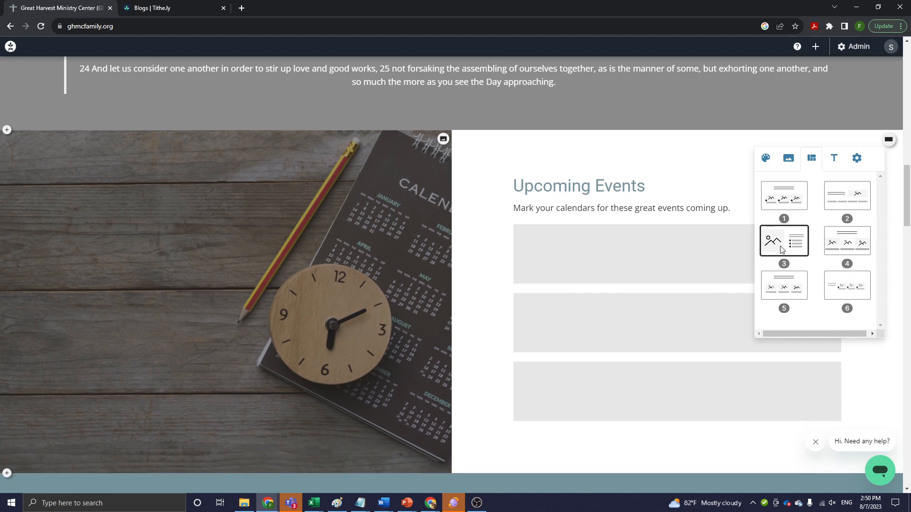
click(856, 197)
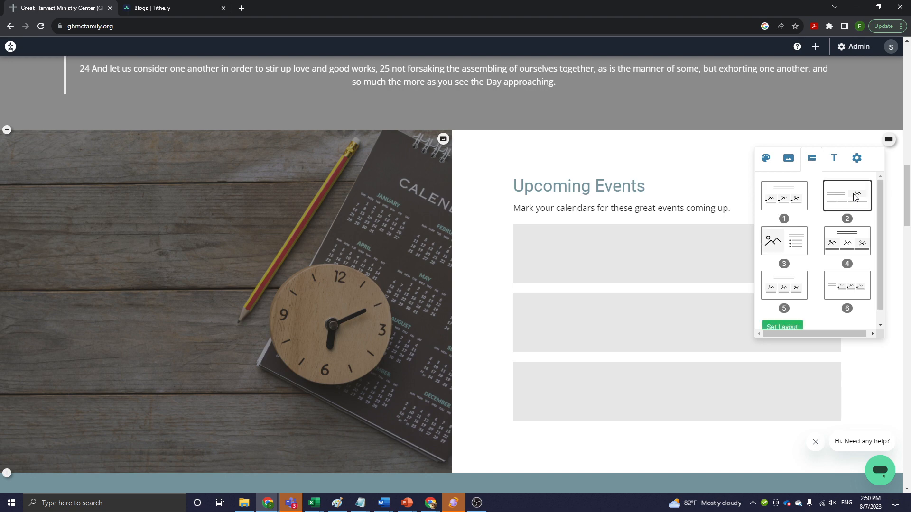
click(782, 327)
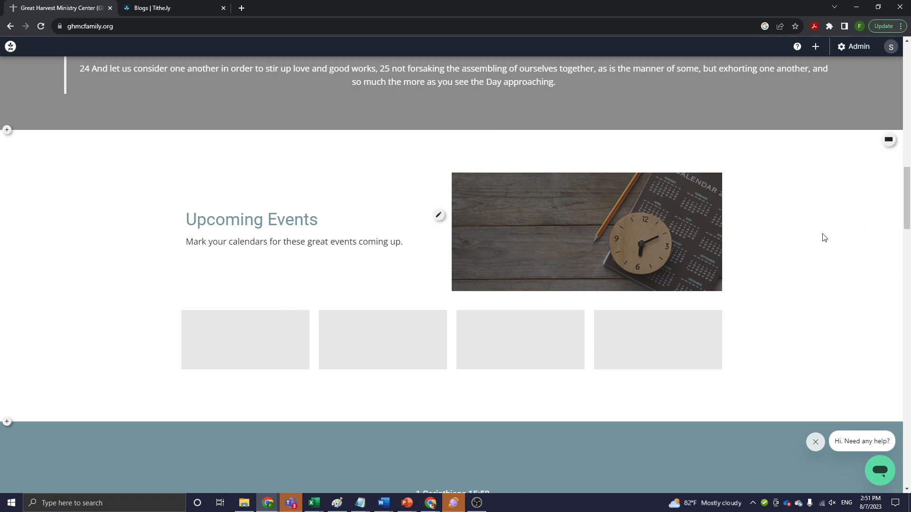
Reopen the layout choices for the Upcoming Events block and check them against the rearranged block
click(889, 140)
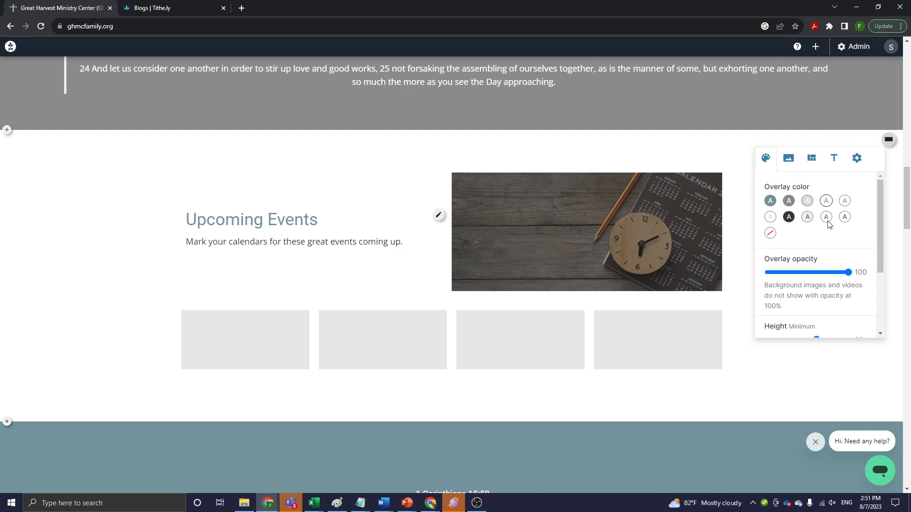
click(815, 162)
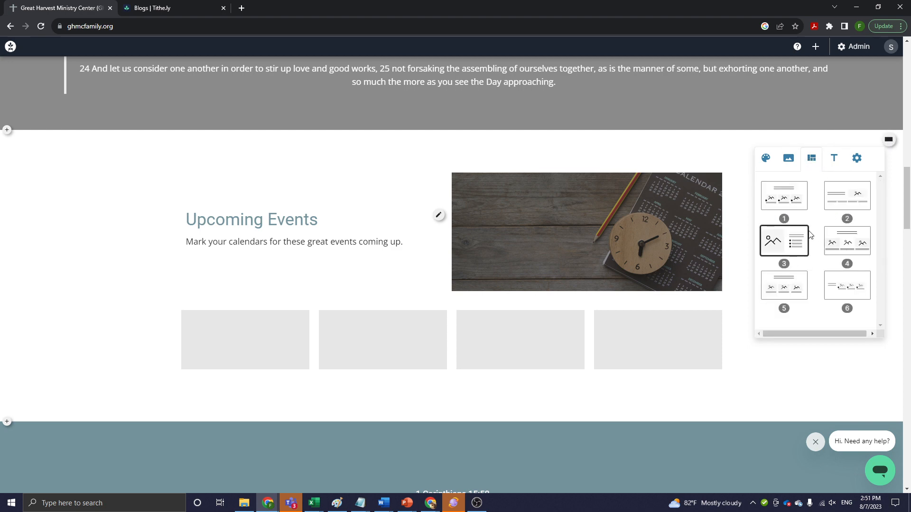
scroll(810, 235, up, 2)
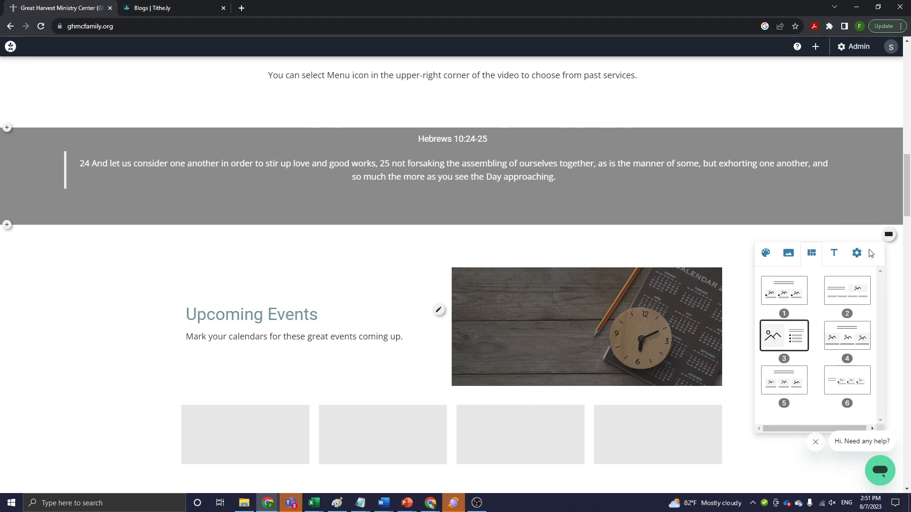
scroll(850, 345, down, 4)
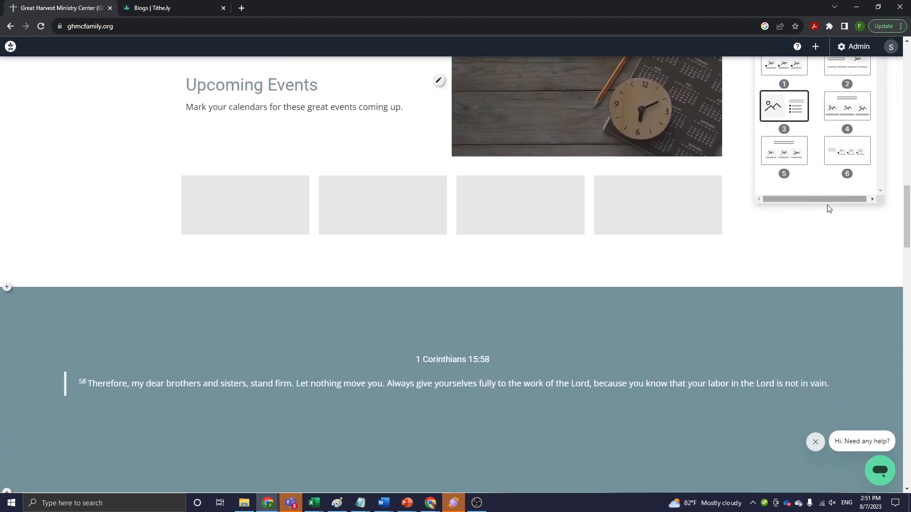
scroll(885, 302, up, 3)
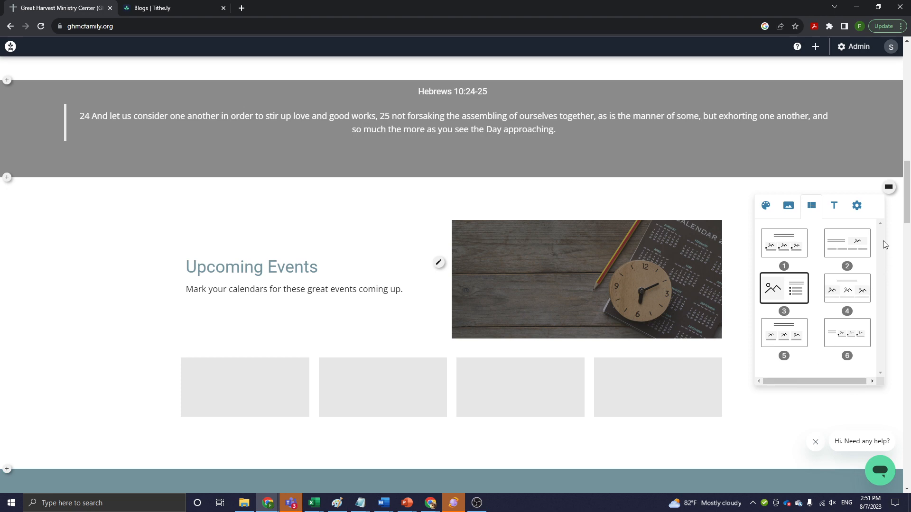
Restart the Upcoming Events block editor, review its overlay settings and layout choices once more, and close it without changes
click(889, 188)
click(889, 188)
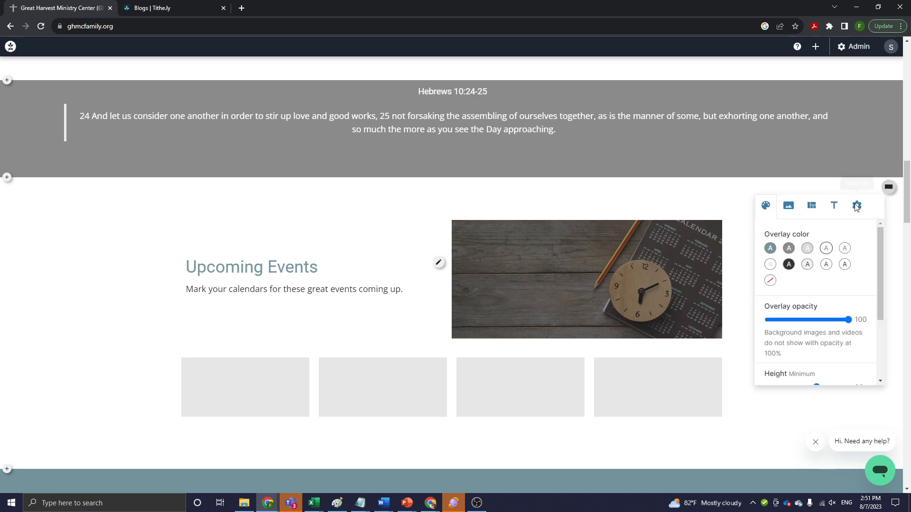
scroll(828, 313, down, 3)
scroll(835, 285, up, 1)
scroll(836, 271, up, 3)
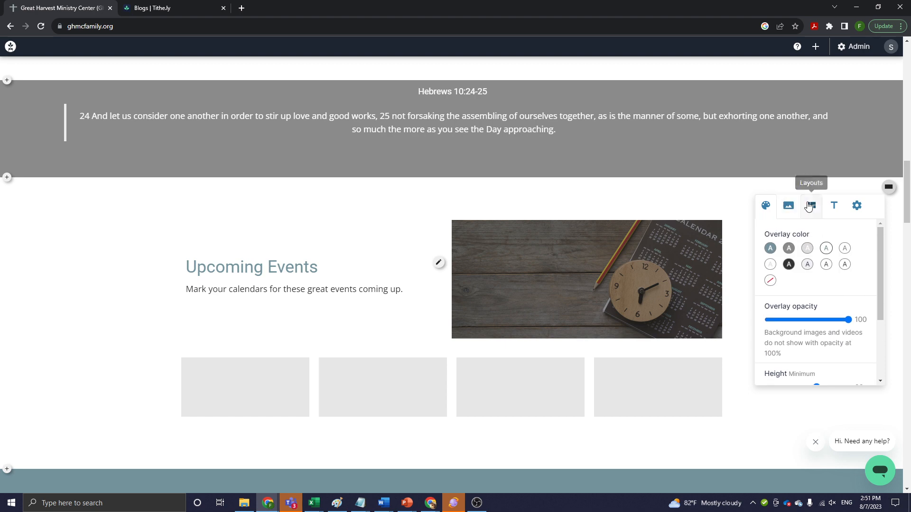
click(812, 205)
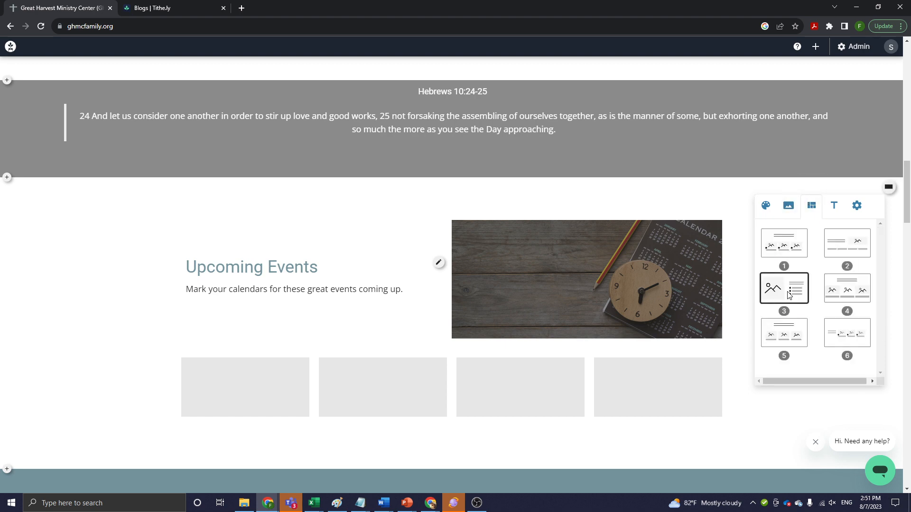
scroll(790, 289, down, 3)
scroll(790, 289, up, 3)
click(734, 195)
scroll(437, 319, down, 4)
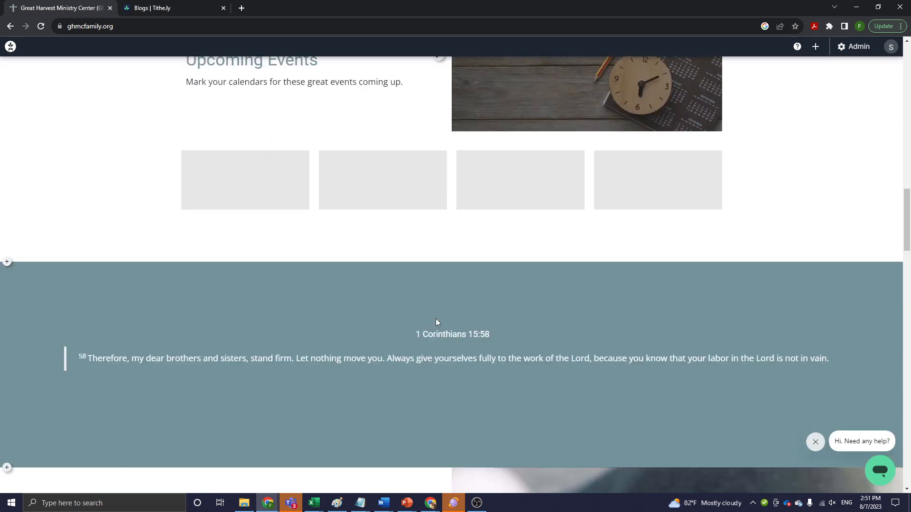
Set the vertical padding of the 1 Corinthians 15:58 block to None
scroll(436, 317, down, 3)
mouse_move(817, 211)
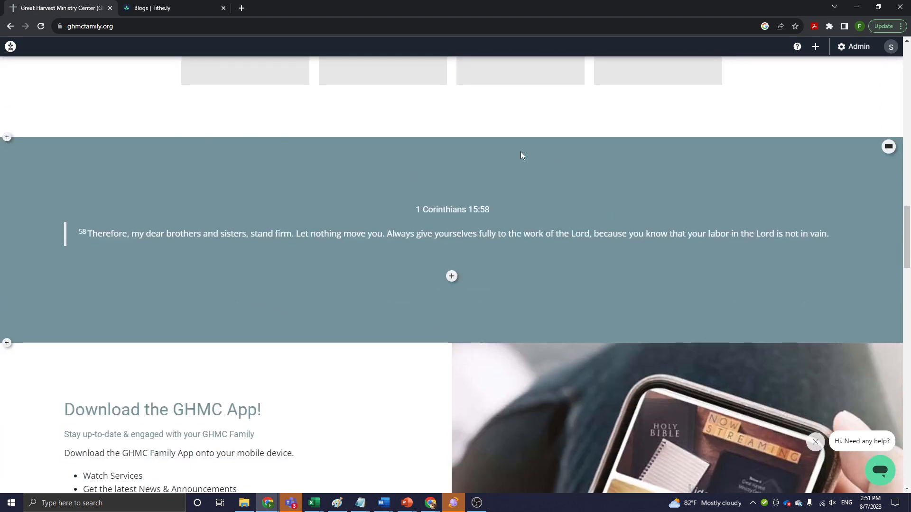
scroll(541, 273, up, 10)
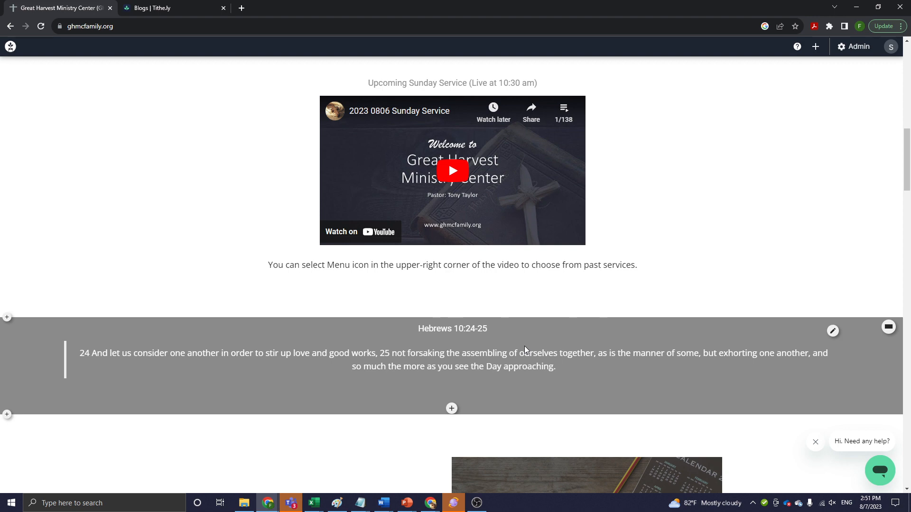
scroll(525, 350, down, 8)
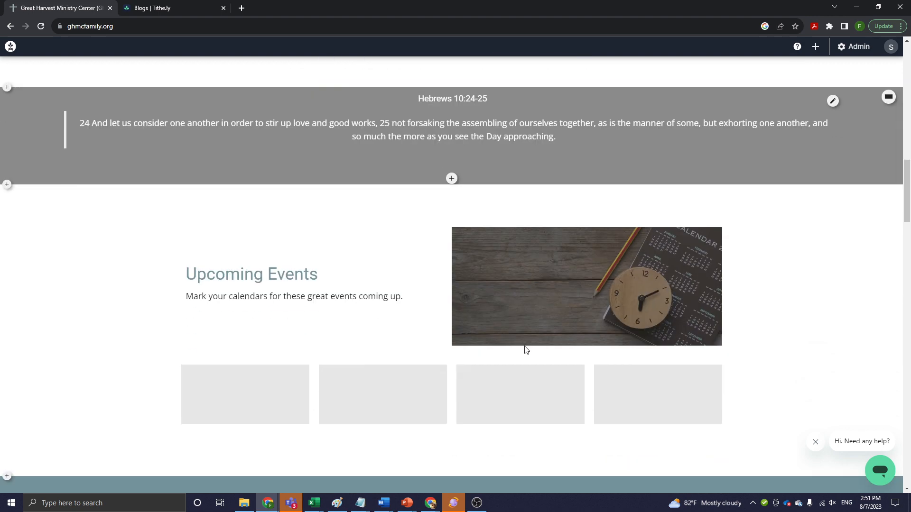
scroll(525, 350, down, 3)
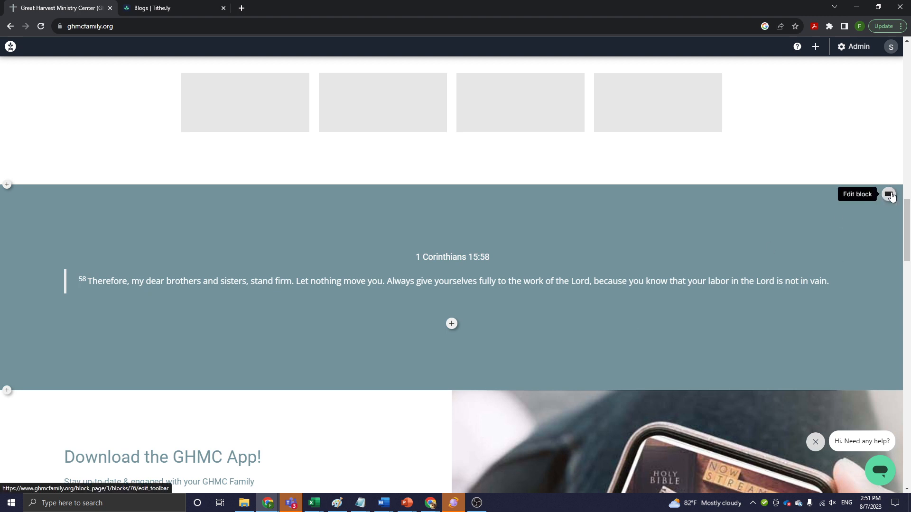
click(891, 198)
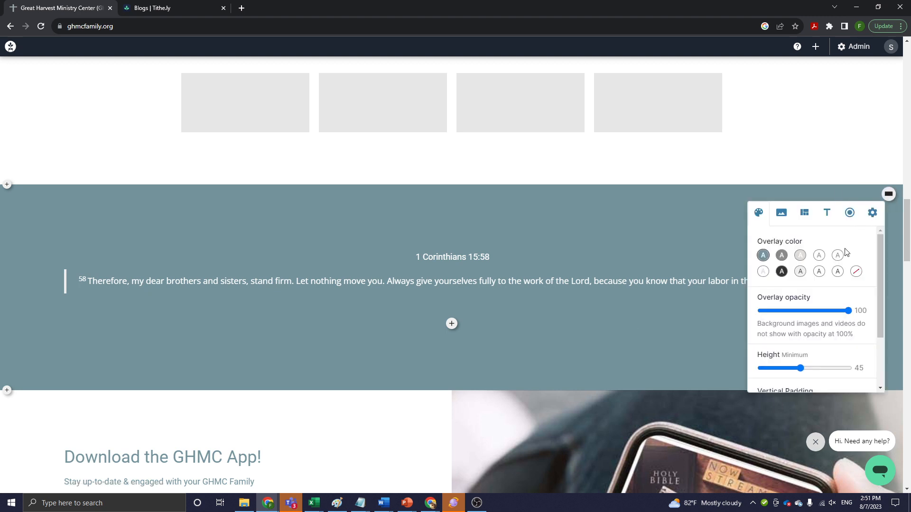
scroll(809, 301, down, 4)
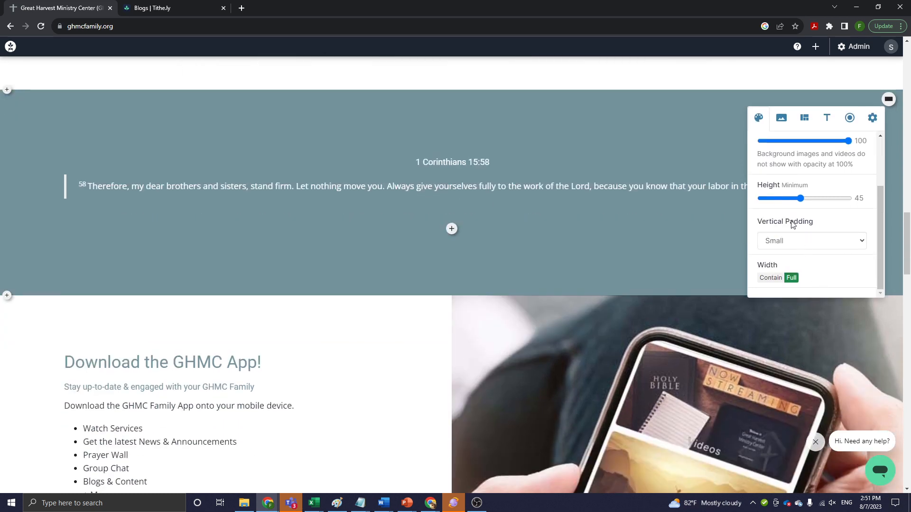
scroll(774, 223, up, 2)
scroll(784, 222, down, 2)
click(781, 243)
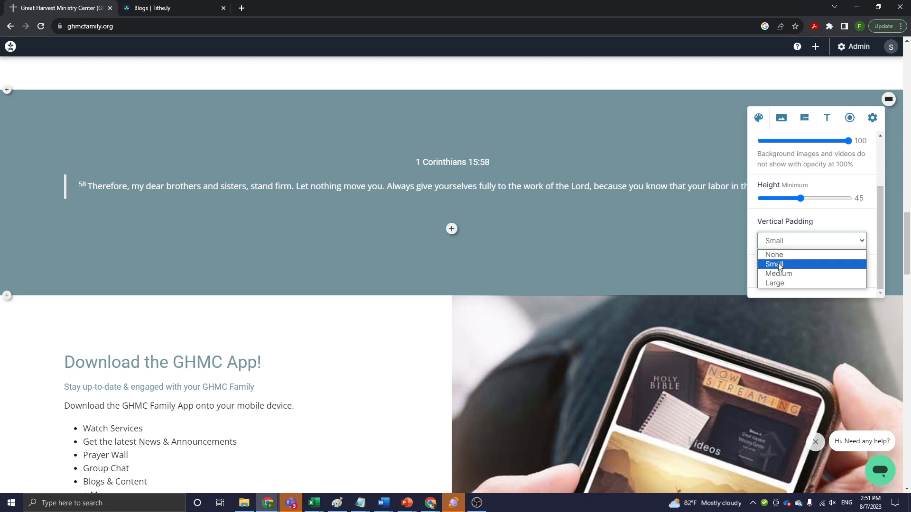
click(777, 255)
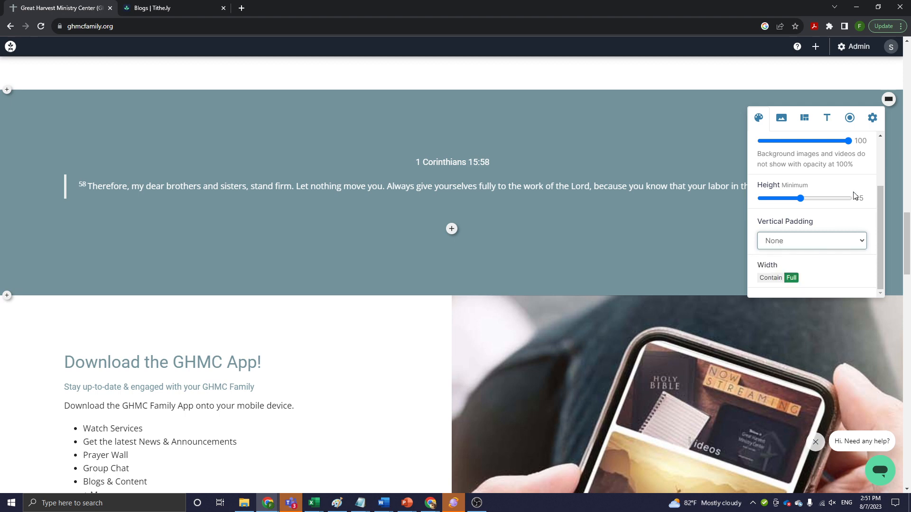
Zoom the page out one level and reload it to check the 1 Corinthians 15:58 block's spacing
scroll(854, 196, down, 3)
scroll(881, 254, up, 4)
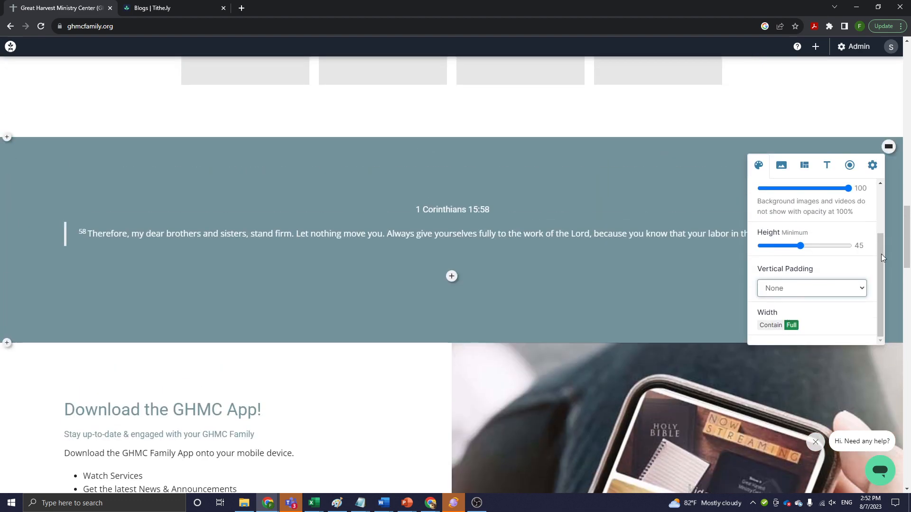
scroll(883, 299, up, 2)
scroll(884, 316, down, 2)
key(ctrl+minus)
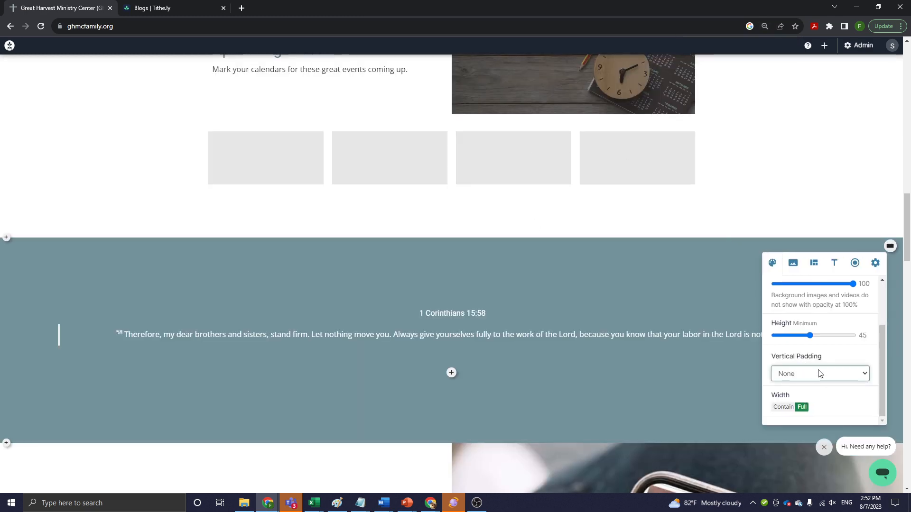
scroll(713, 289, down, 3)
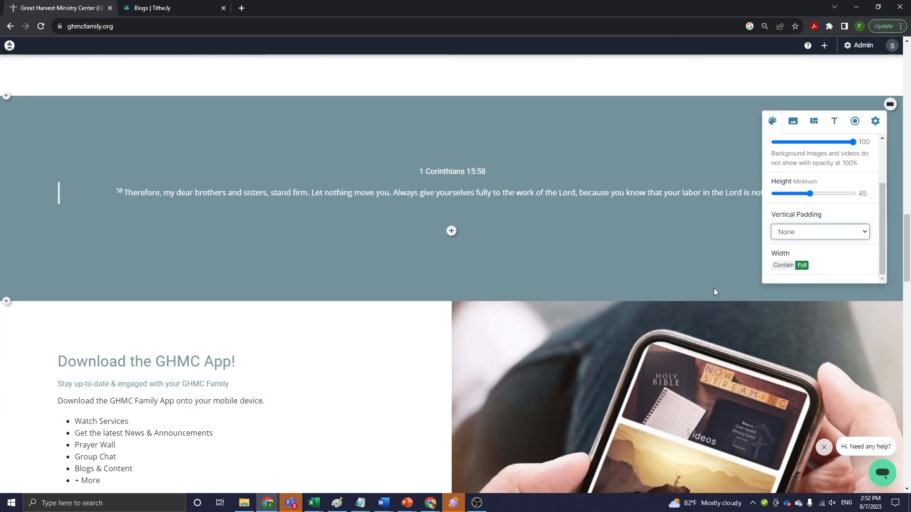
click(42, 28)
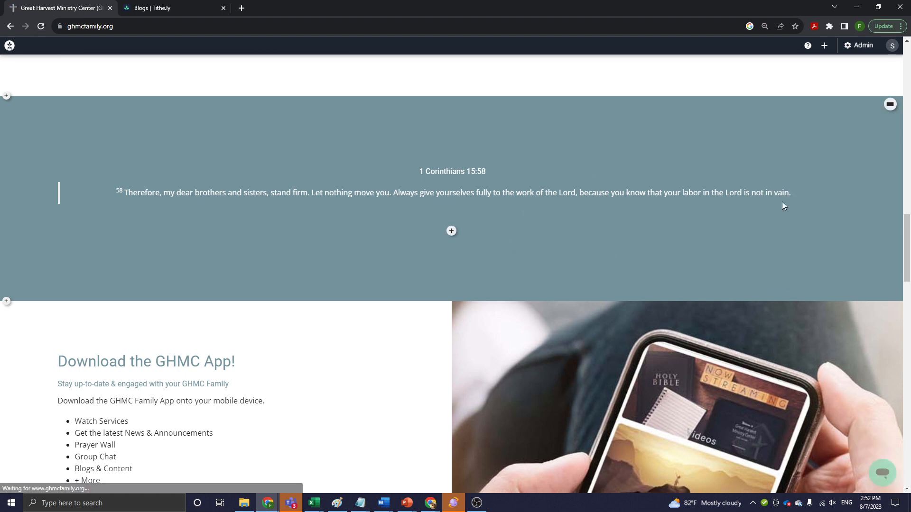
Review the 1 Corinthians 15:58 block's vertical padding choices, keeping None, check its background and publishing settings, and close the editor
click(890, 103)
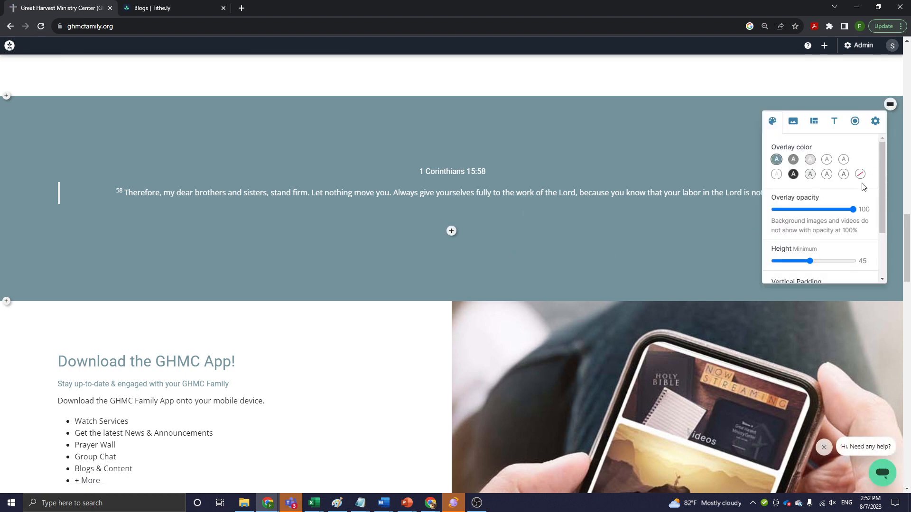
scroll(863, 187, down, 2)
click(821, 232)
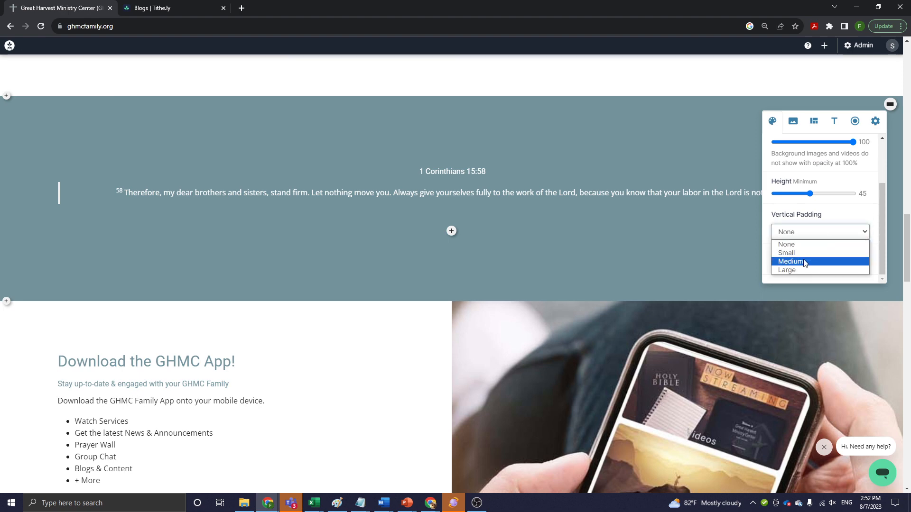
click(801, 244)
scroll(867, 184, up, 2)
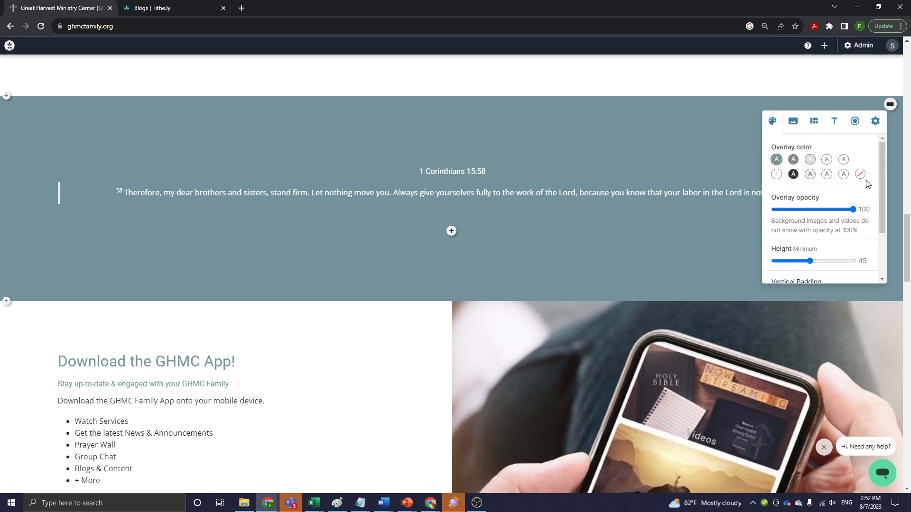
click(793, 121)
click(876, 121)
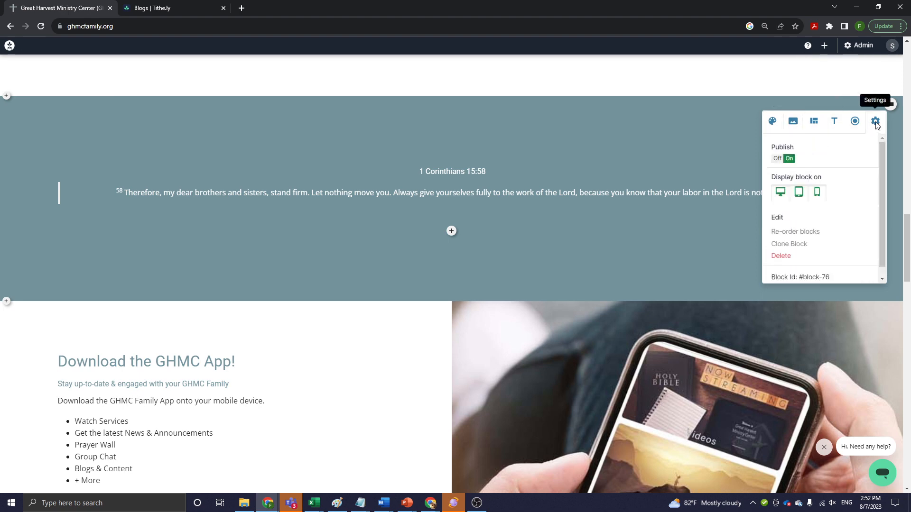
click(677, 125)
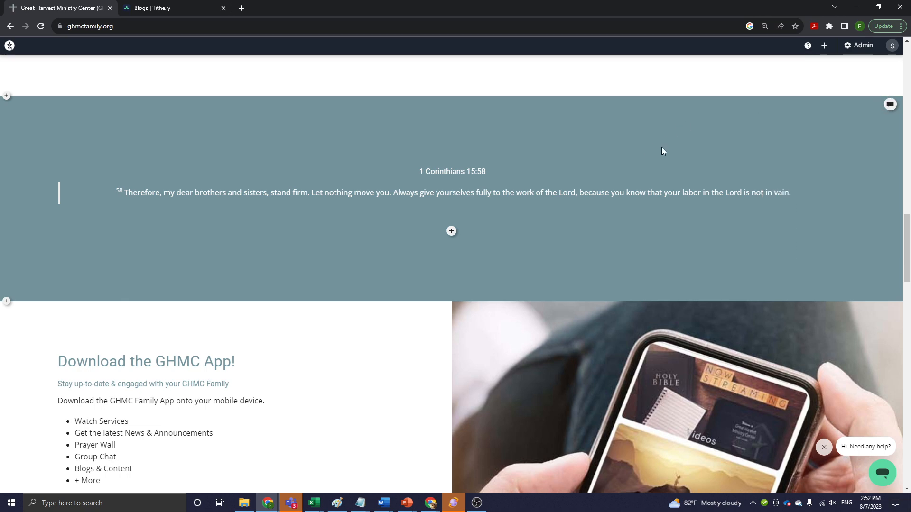
Try the Contain width on the 1 Corinthians 15:58 block and switch it back to Full
click(890, 104)
scroll(854, 190, down, 3)
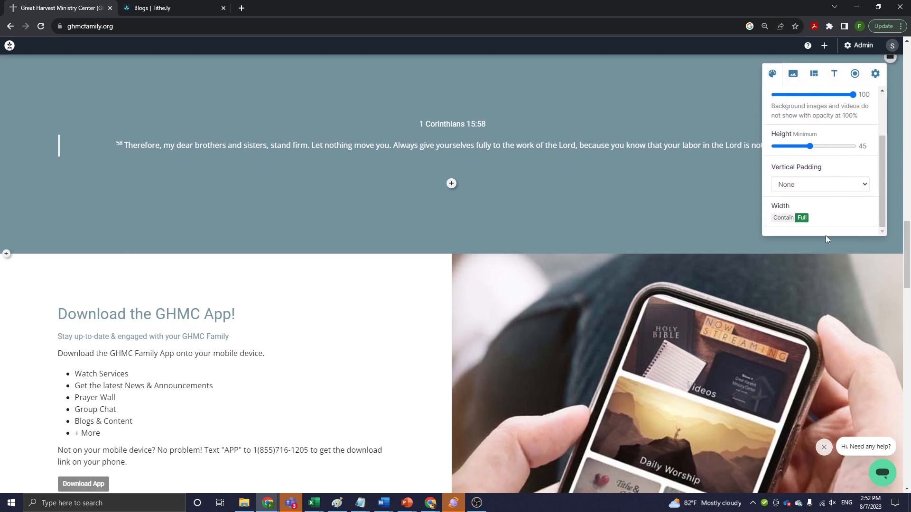
click(783, 218)
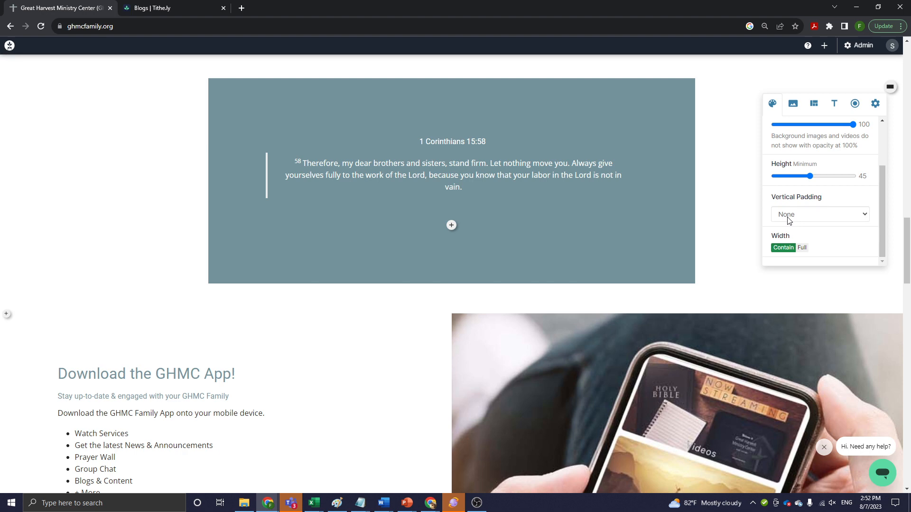
click(802, 248)
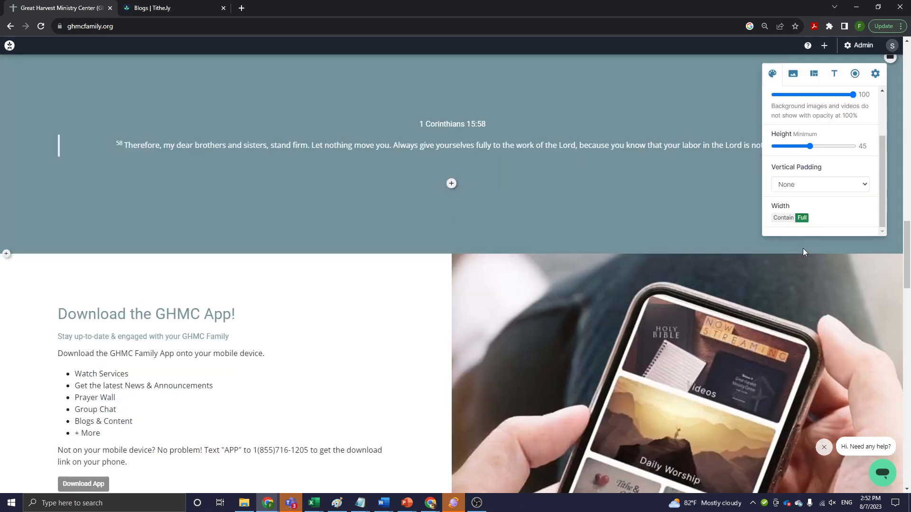
Set the 1 Corinthians 15:58 block's vertical padding to Small and close its editor
scroll(821, 207, up, 2)
scroll(822, 207, down, 2)
click(812, 184)
click(802, 206)
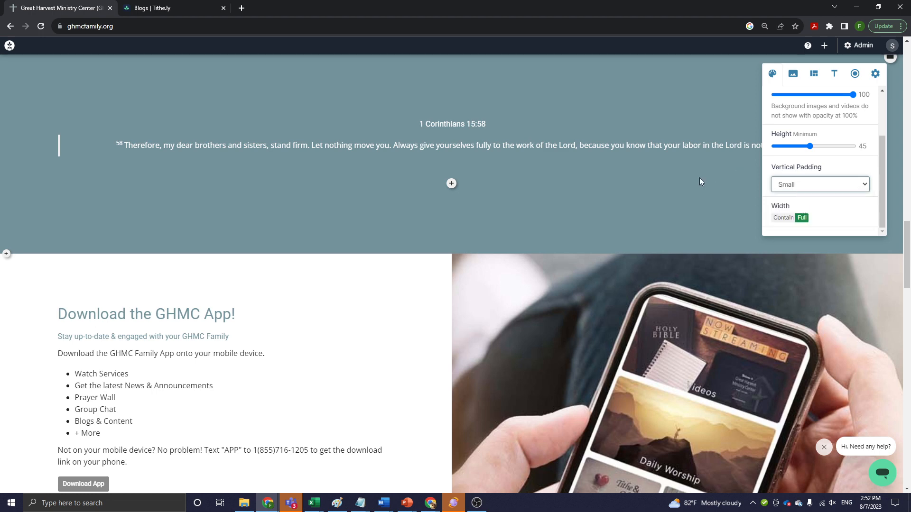
click(658, 178)
Reopen the block editor for the 1 Corinthians 15:58 scripture block
scroll(658, 178, up, 4)
scroll(670, 213, down, 2)
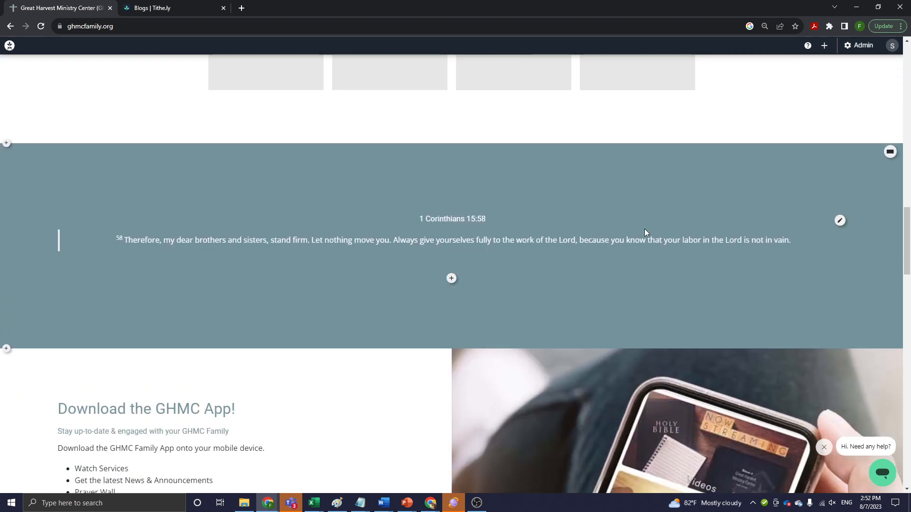
click(891, 151)
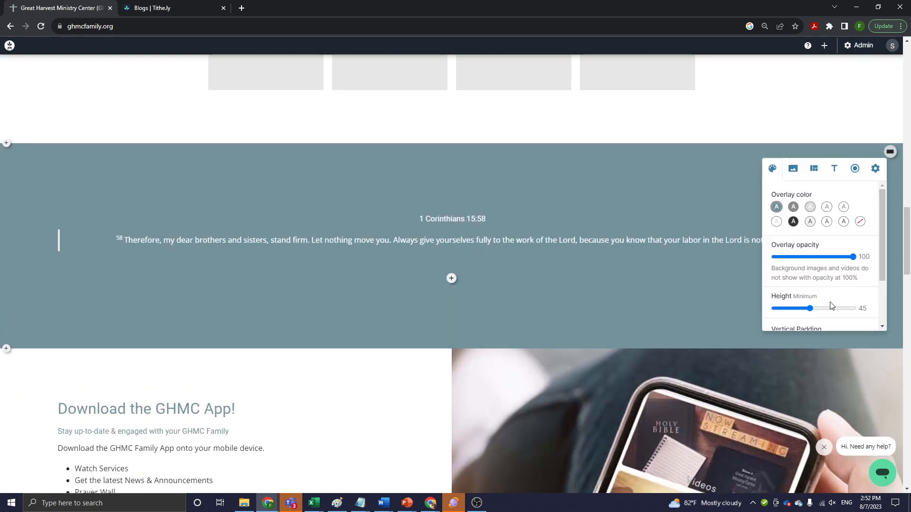
Check the vertical padding choices for the 1 Corinthians 15:58 block and set its minimum height to 21
scroll(831, 306, down, 2)
click(815, 300)
click(789, 299)
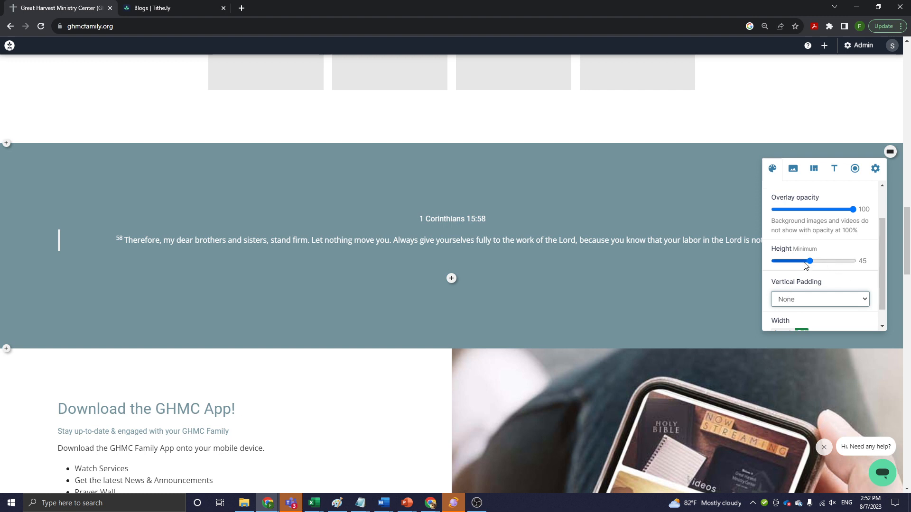
mouse_move(810, 261)
mouse_down()
mouse_move(794, 263)
mouse_move(831, 262)
mouse_move(783, 265)
mouse_move(794, 264)
mouse_up()
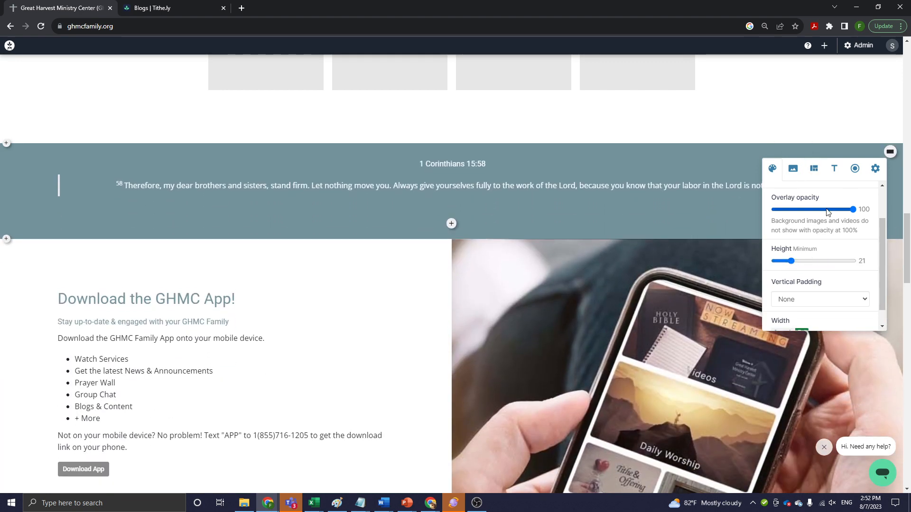
Try the overlay opacity plus the gray and black overlay colors on the verse block, returning to teal at 100 opacity
scroll(828, 212, up, 1)
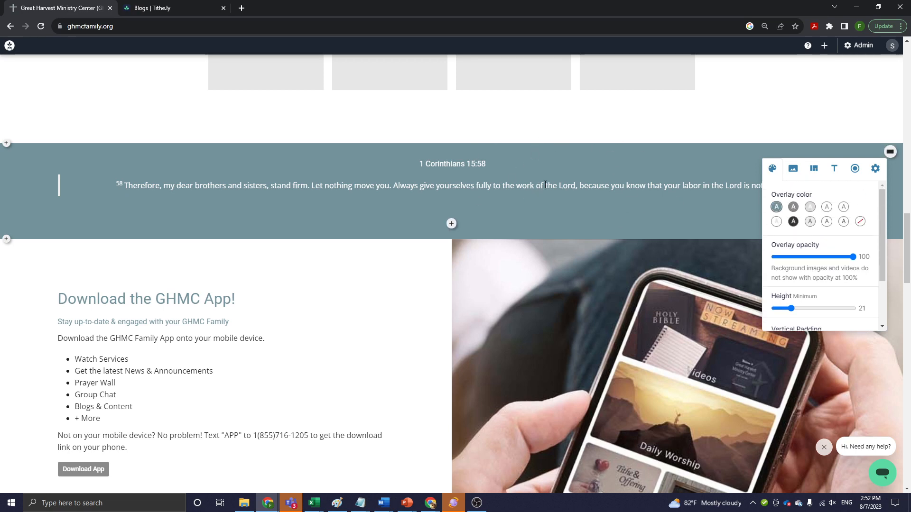
mouse_move(853, 257)
mouse_down()
mouse_move(798, 258)
mouse_move(869, 259)
mouse_up()
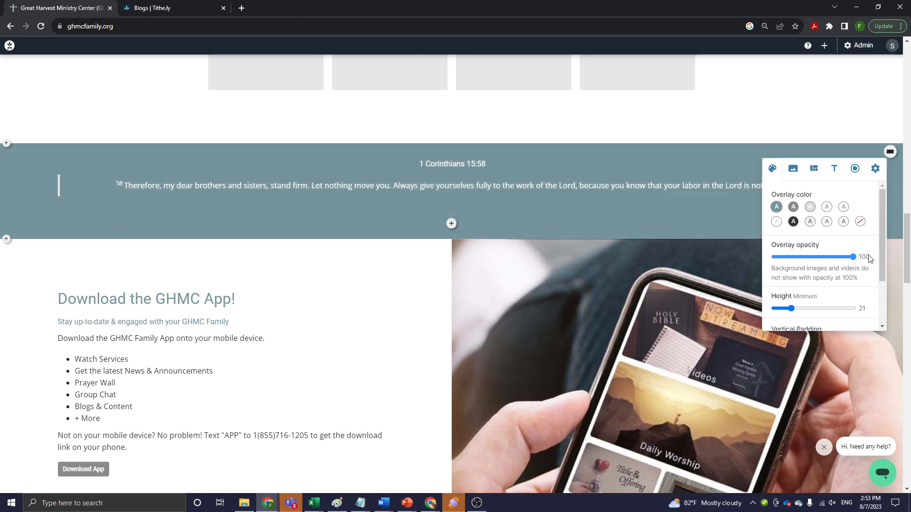
click(794, 209)
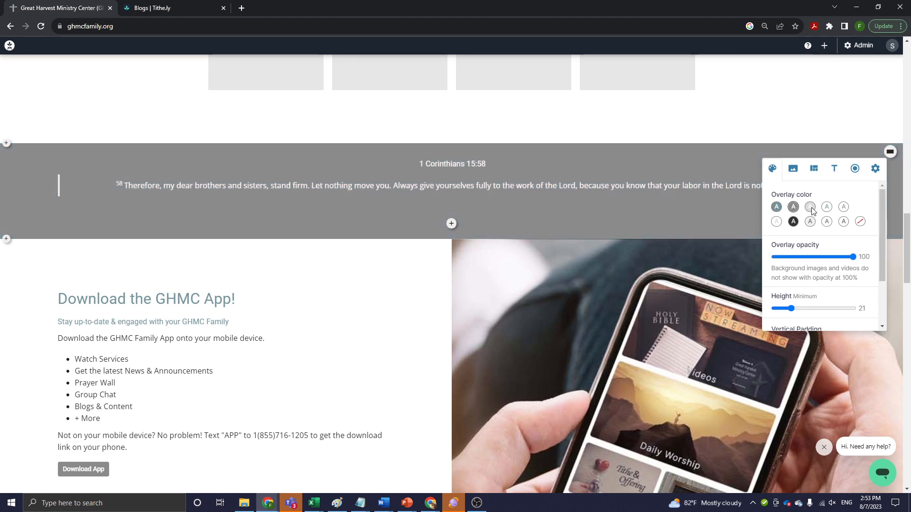
click(777, 207)
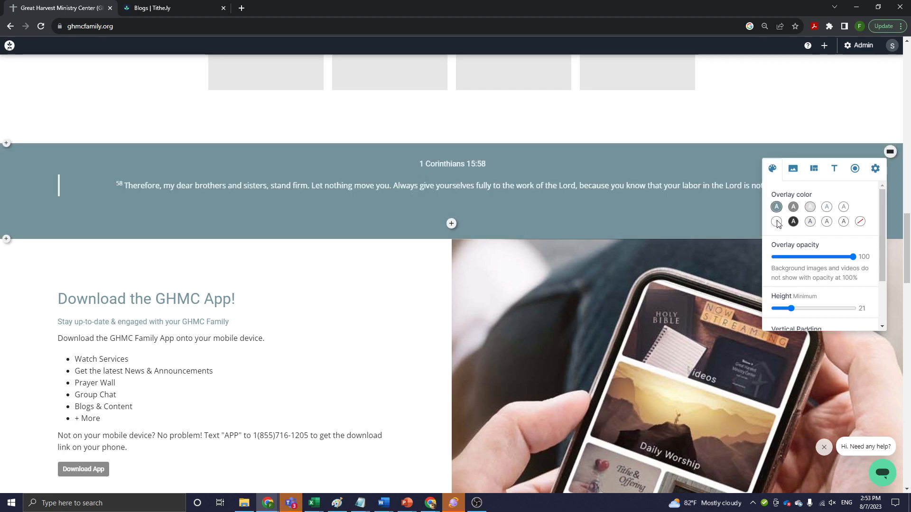
click(793, 222)
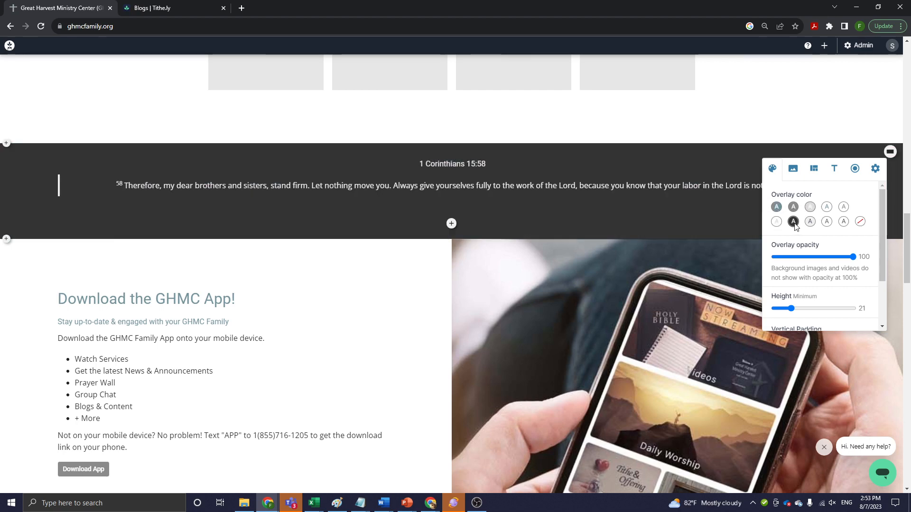
click(776, 207)
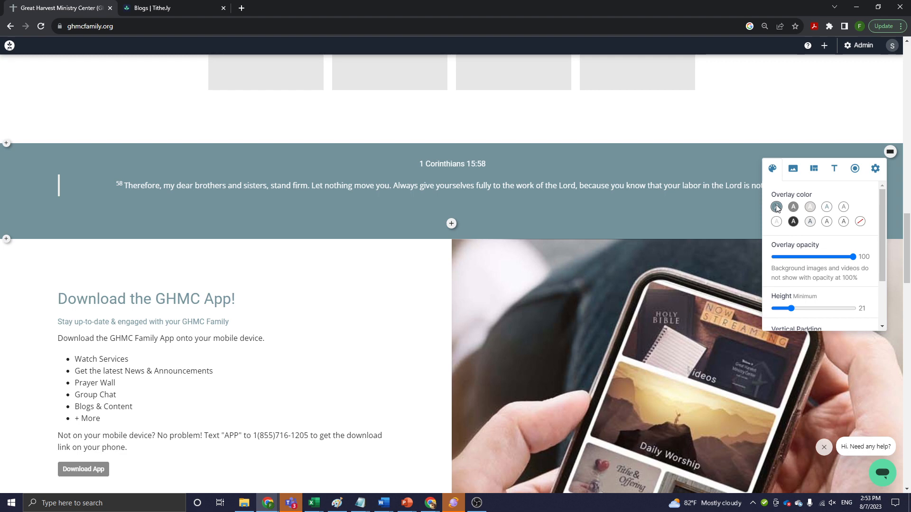
Add AdobeStock_426165599.jpeg from the Downloads folder as the verse block's background photo
click(793, 168)
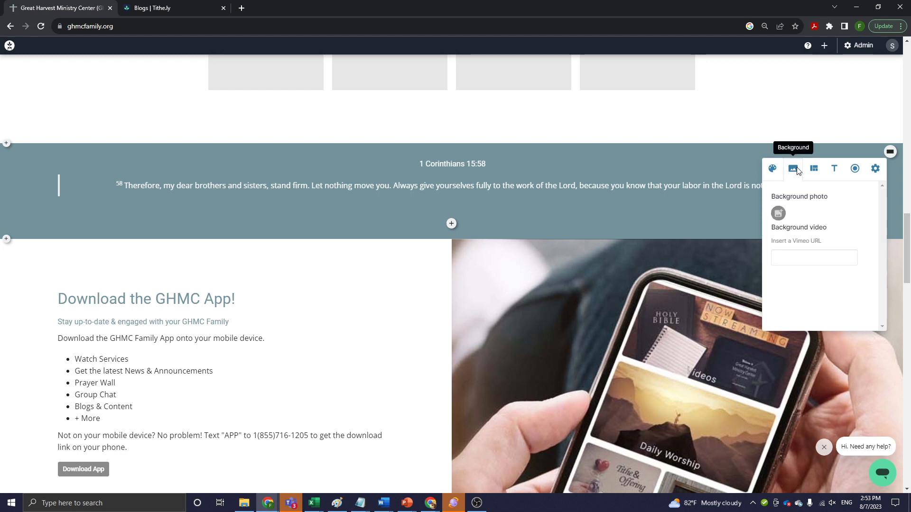
click(780, 214)
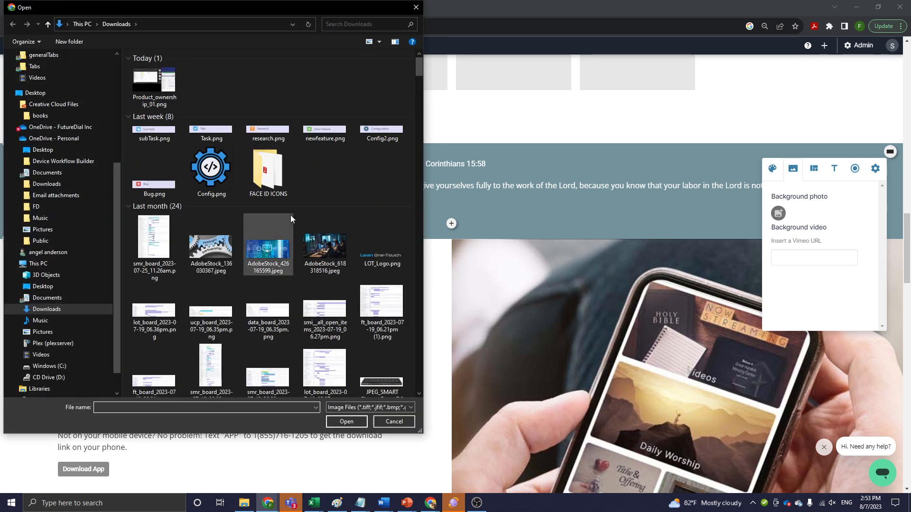
scroll(363, 202, down, 3)
scroll(363, 203, up, 3)
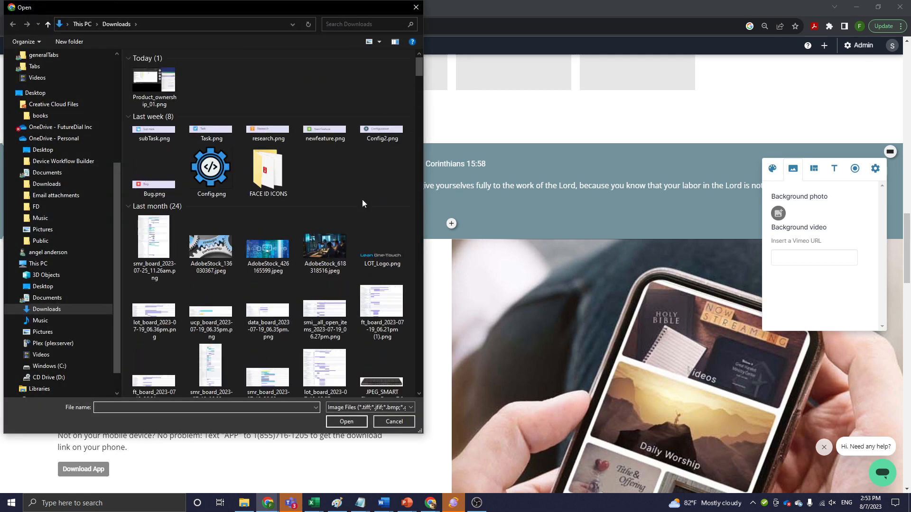
click(268, 255)
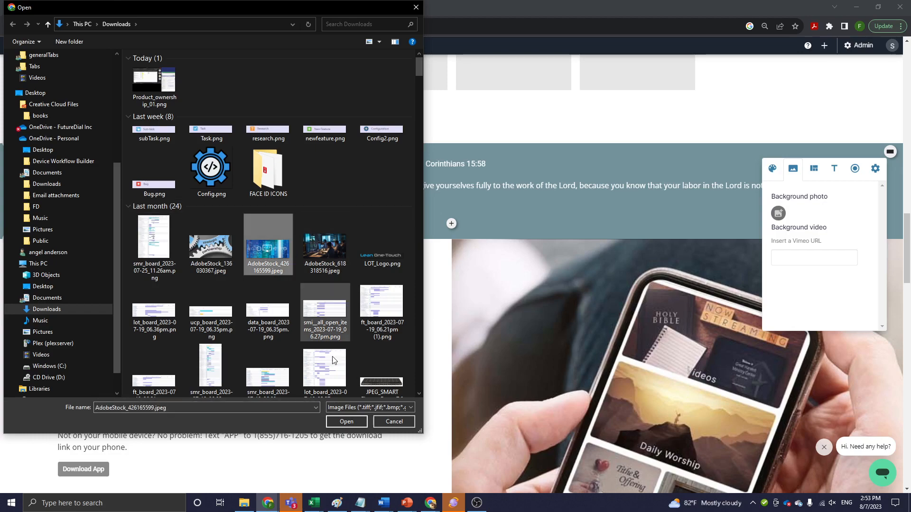
click(347, 422)
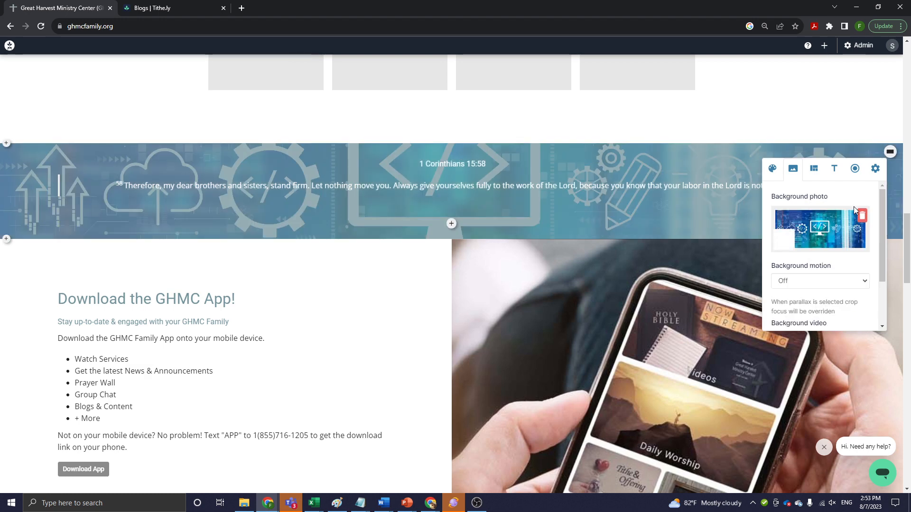
Raise the verse block's overlay opacity to 100 and remove its background photo
click(772, 168)
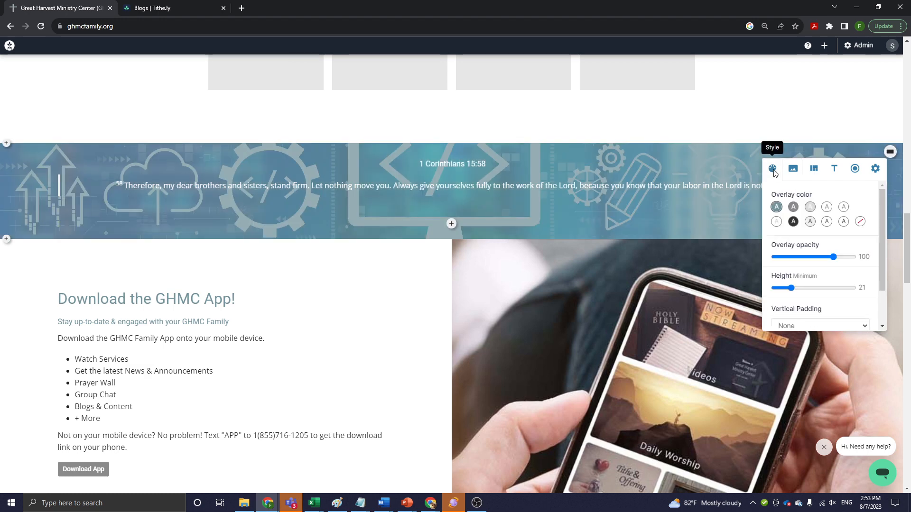
drag(838, 259, 859, 268)
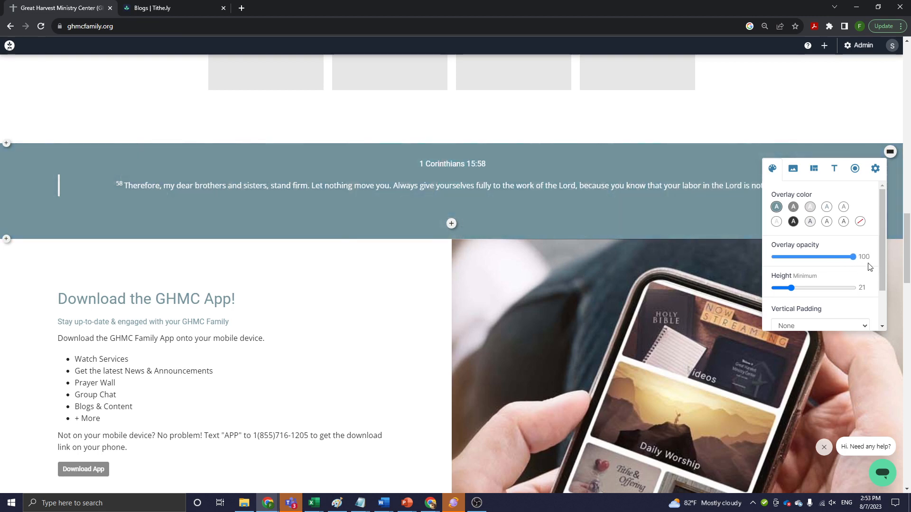
click(793, 168)
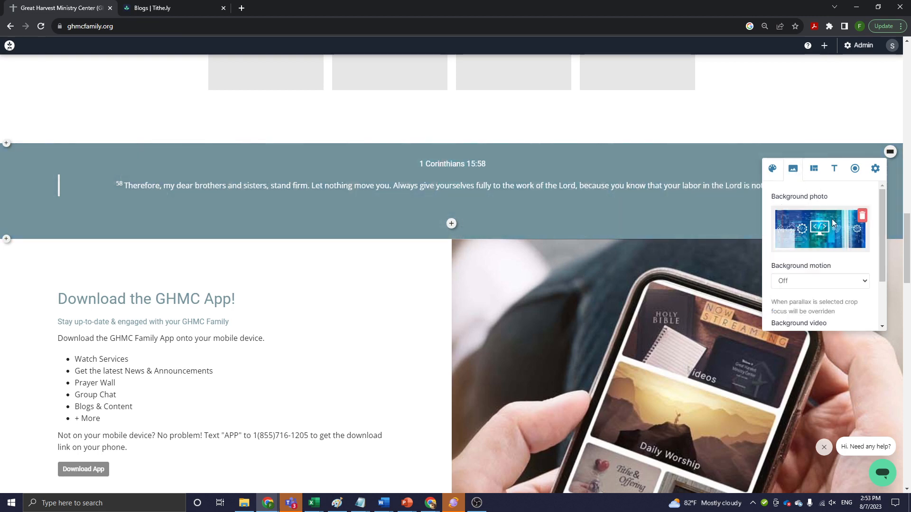
click(862, 216)
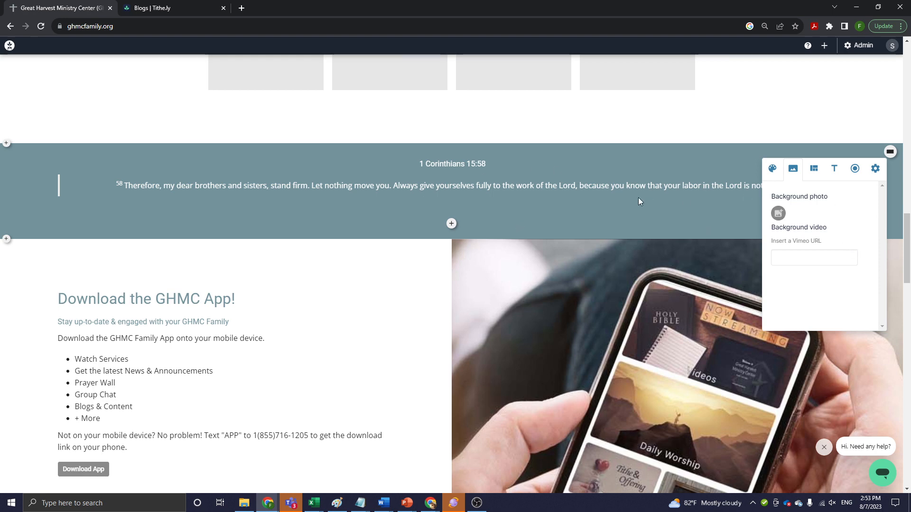
Review the verse block's layout, font, button style and publishing options, and close its settings
click(816, 169)
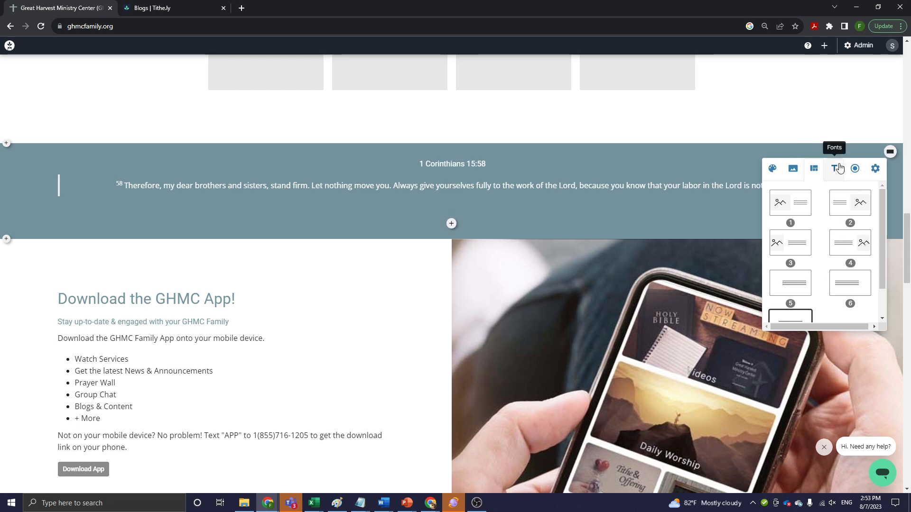
click(839, 168)
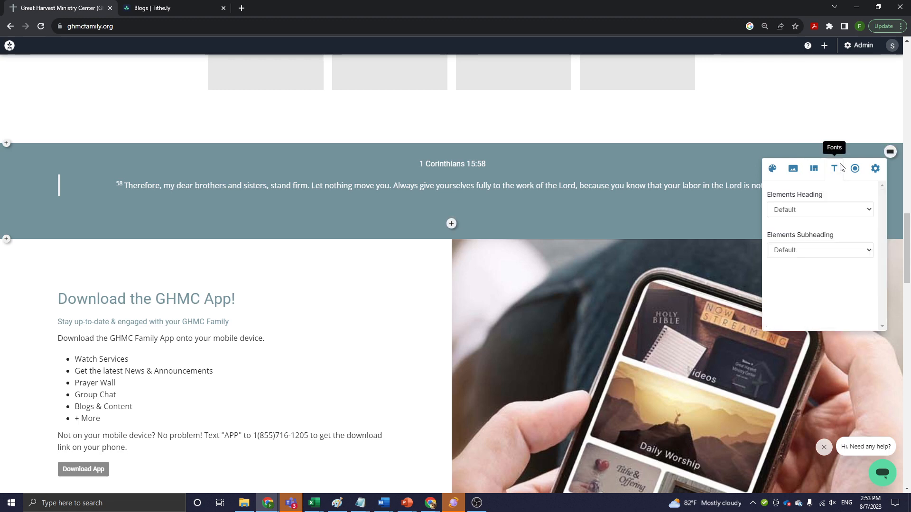
click(839, 209)
click(840, 211)
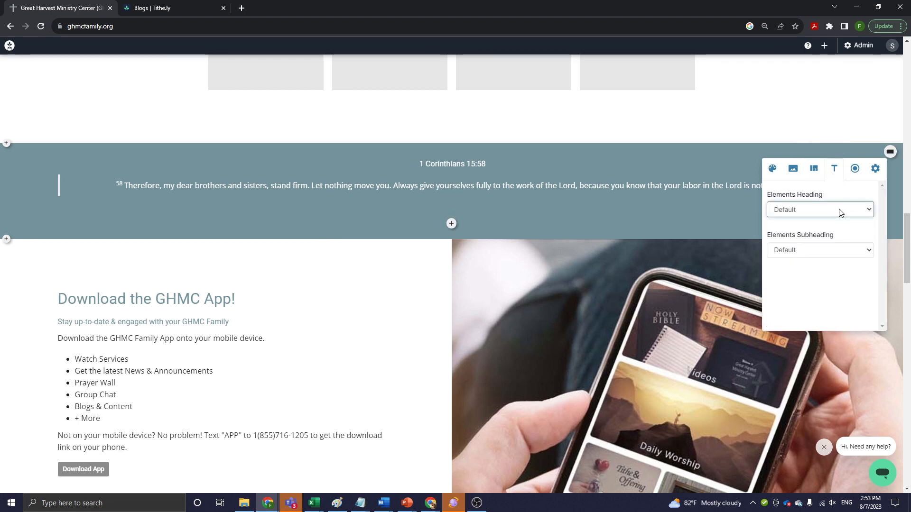
click(855, 169)
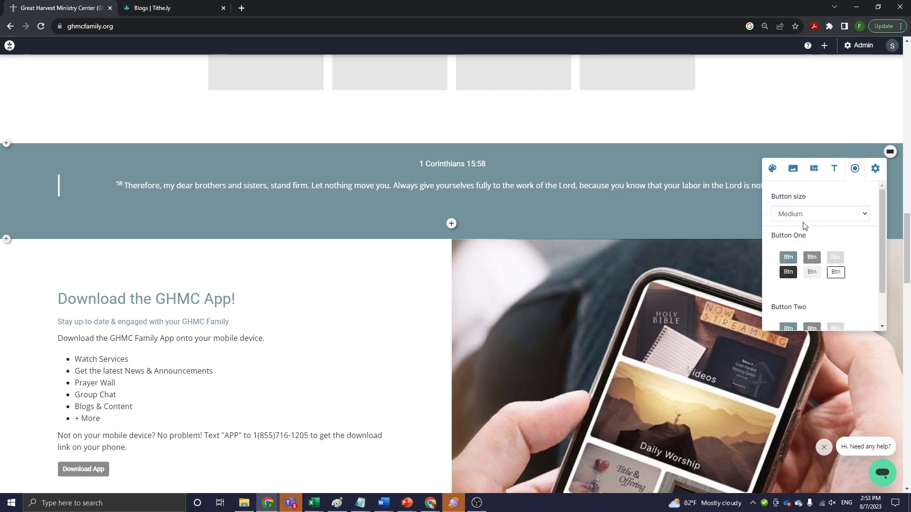
scroll(808, 269, down, 2)
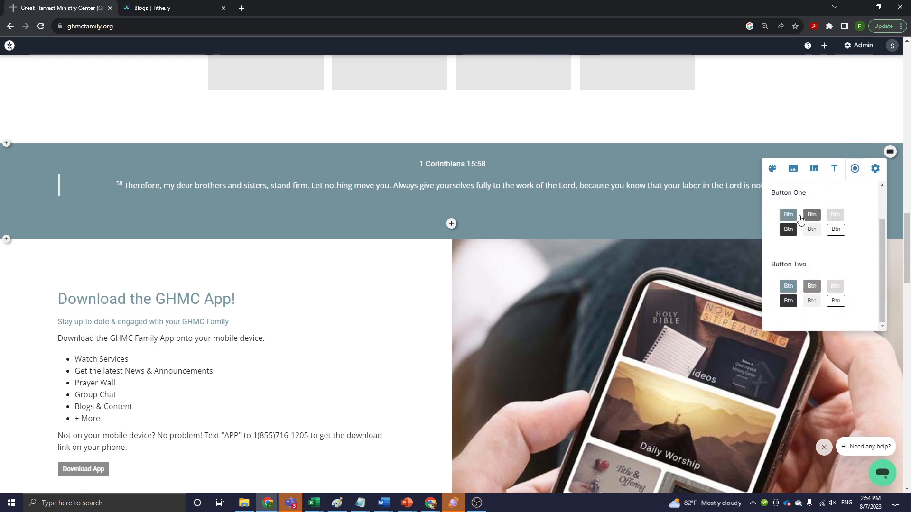
click(876, 169)
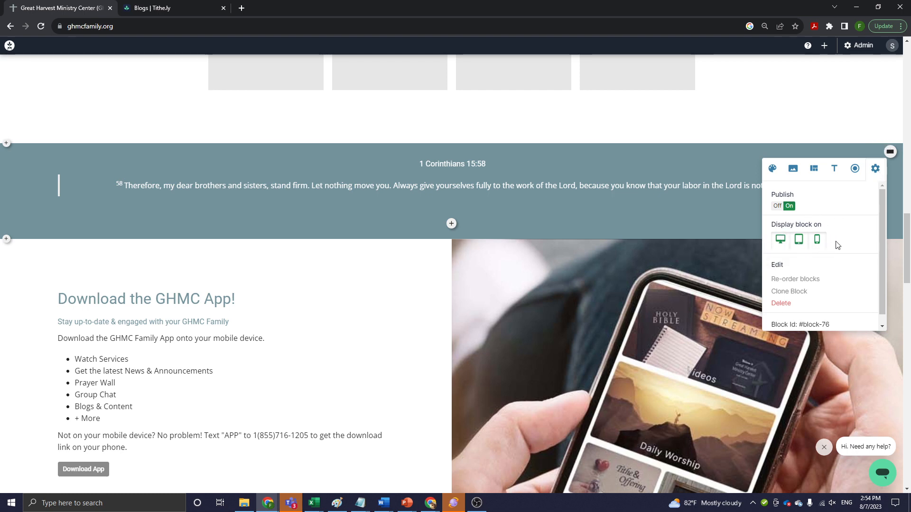
scroll(806, 251, down, 1)
scroll(867, 273, down, 1)
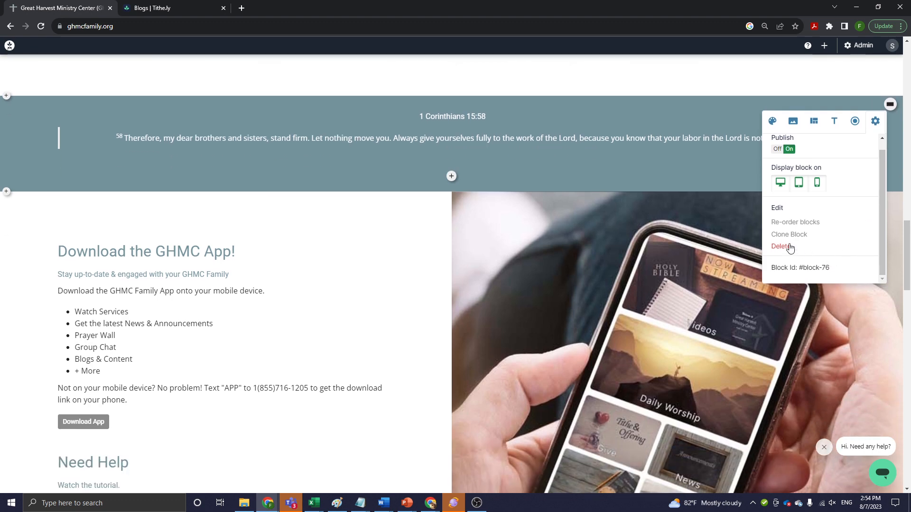
key(alt+Tab)
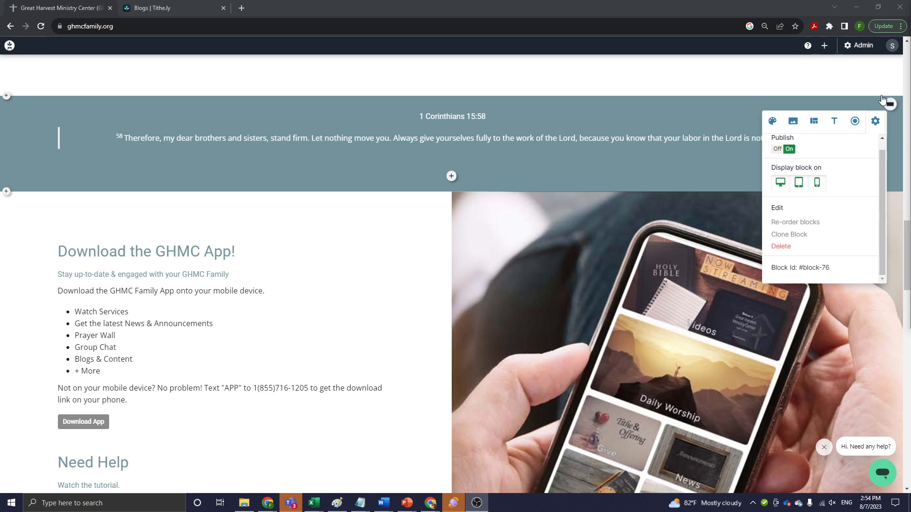
click(799, 81)
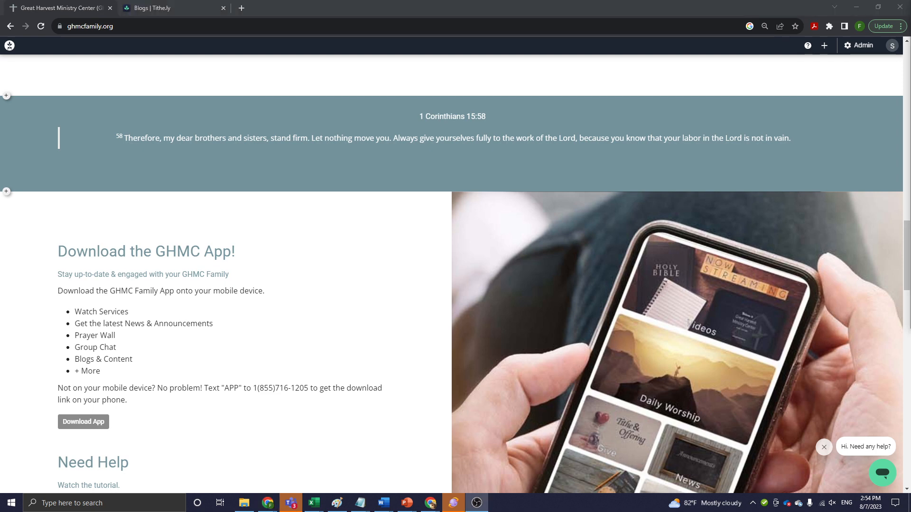
Look through the home page between the welcome banner and the app download section with its tutorial video
scroll(540, 256, down, 3)
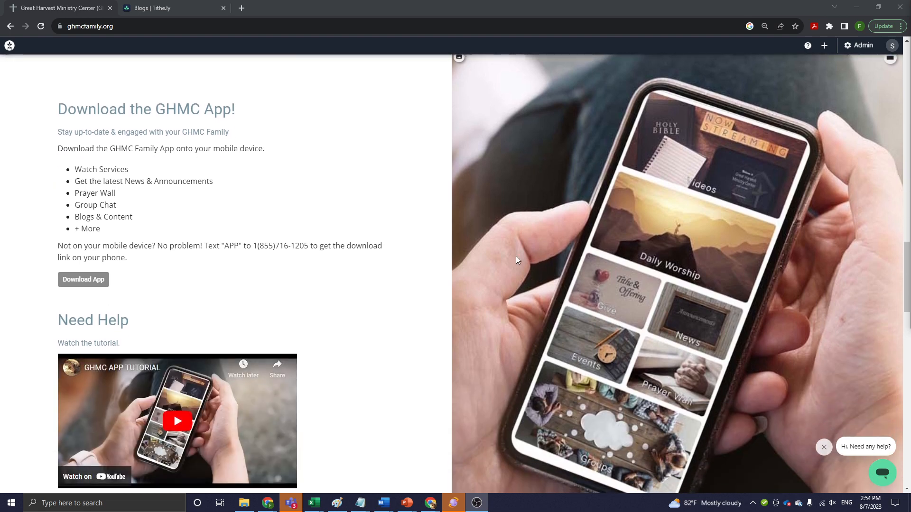
scroll(372, 259, up, 2)
scroll(373, 260, down, 2)
scroll(378, 342, up, 20)
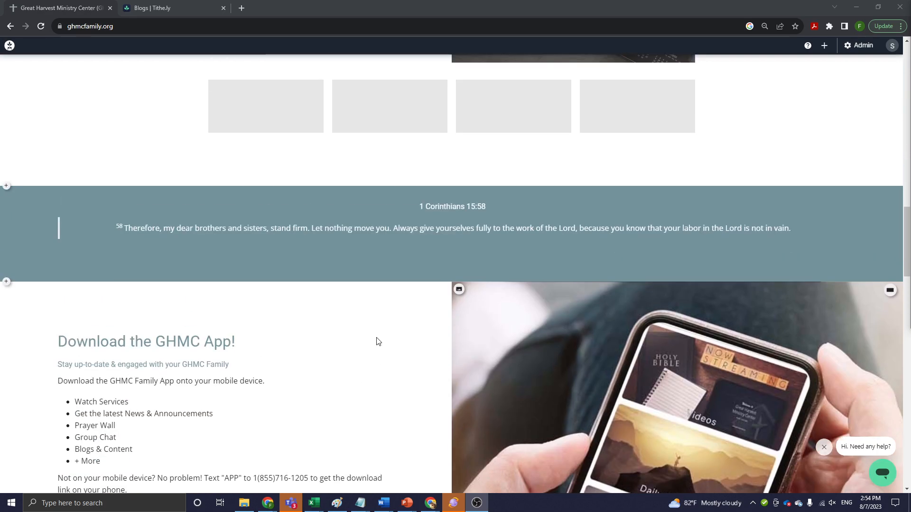
scroll(371, 334, up, 4)
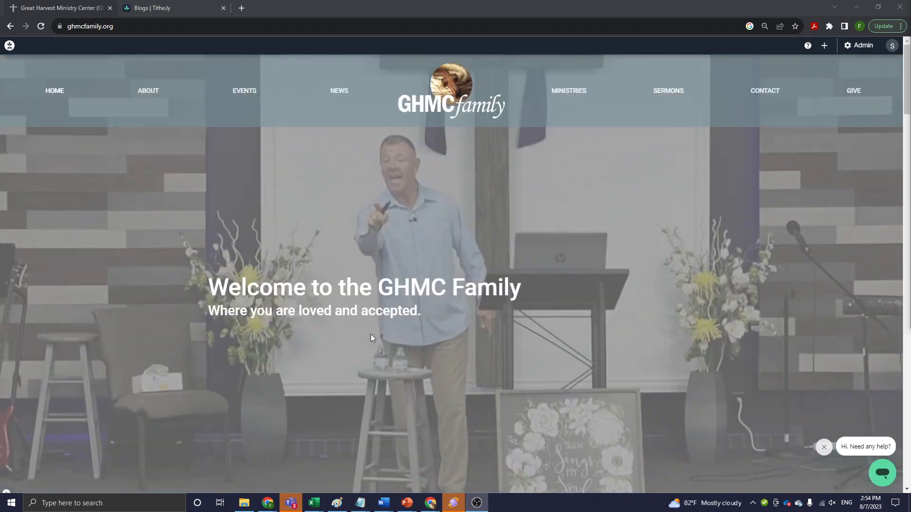
scroll(372, 334, down, 12)
scroll(372, 335, down, 15)
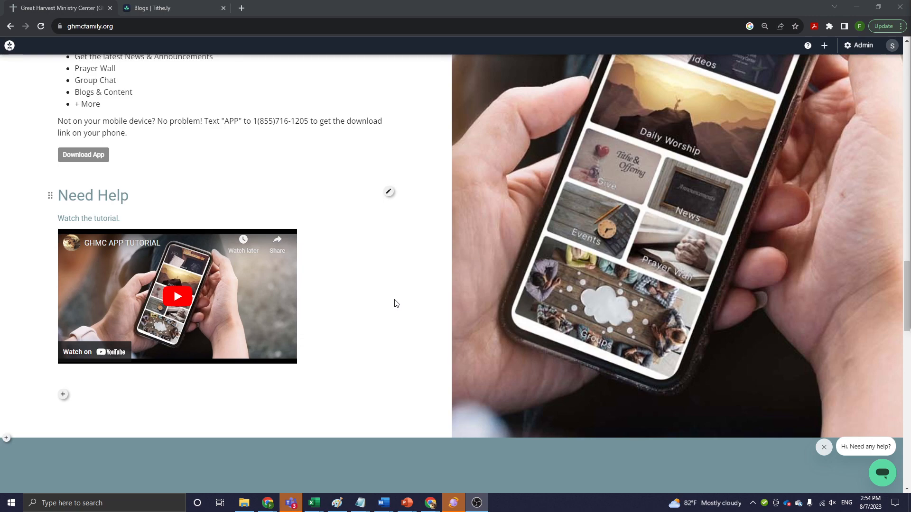
scroll(387, 327, down, 2)
scroll(379, 294, up, 5)
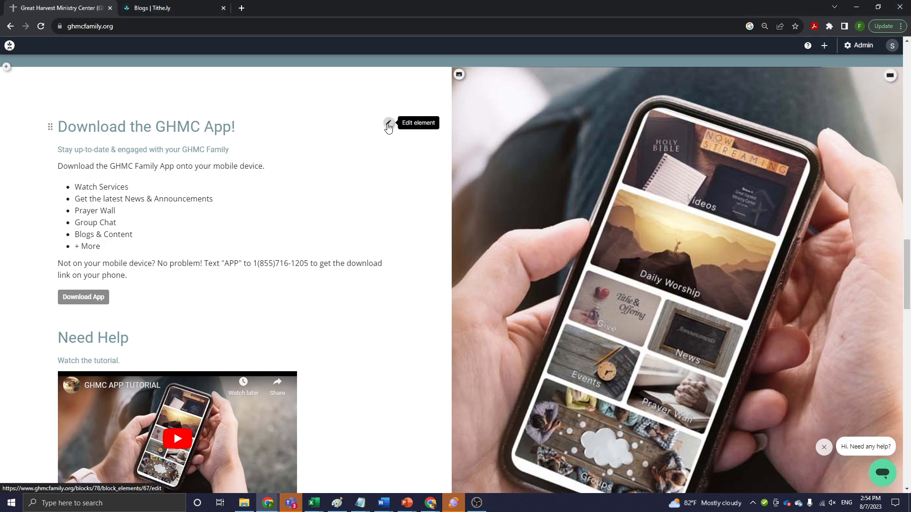
Open the "Download the GHMC App!" element for editing, examine its Button One link, and cancel without saving
click(389, 123)
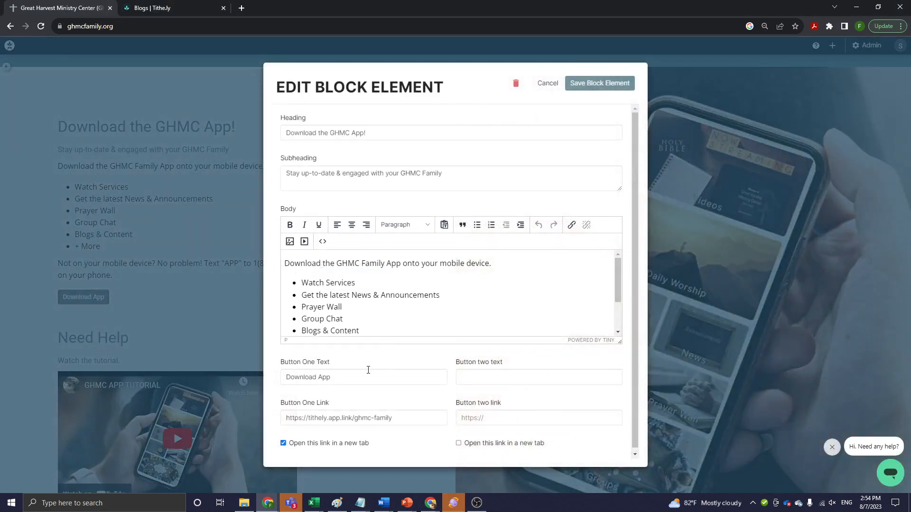
scroll(370, 371, down, 1)
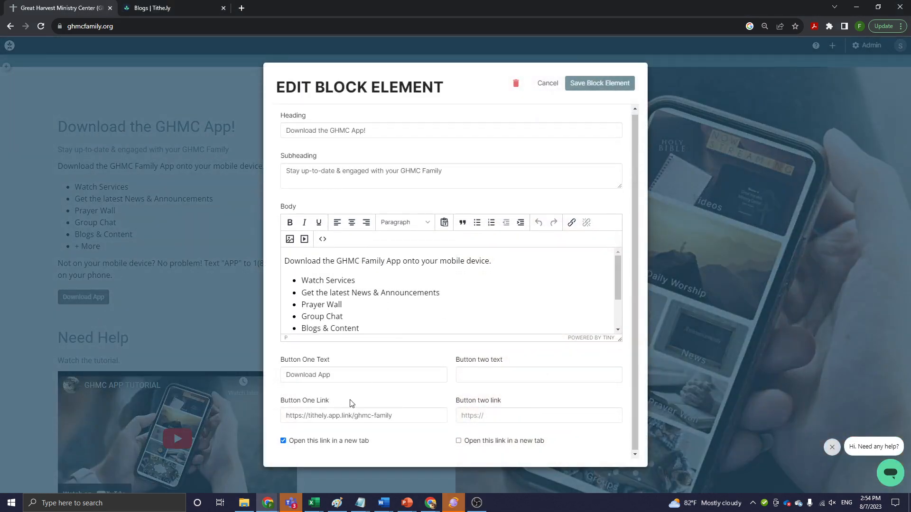
drag(406, 418, 267, 405)
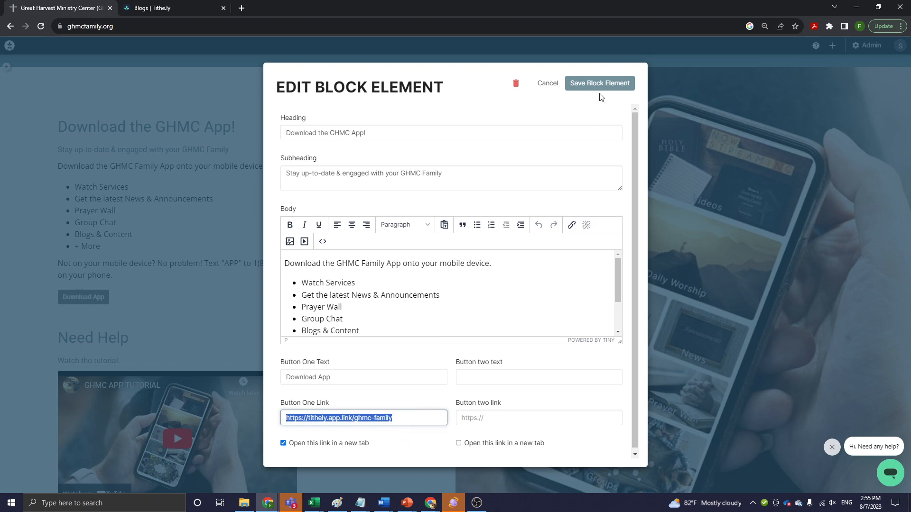
click(548, 84)
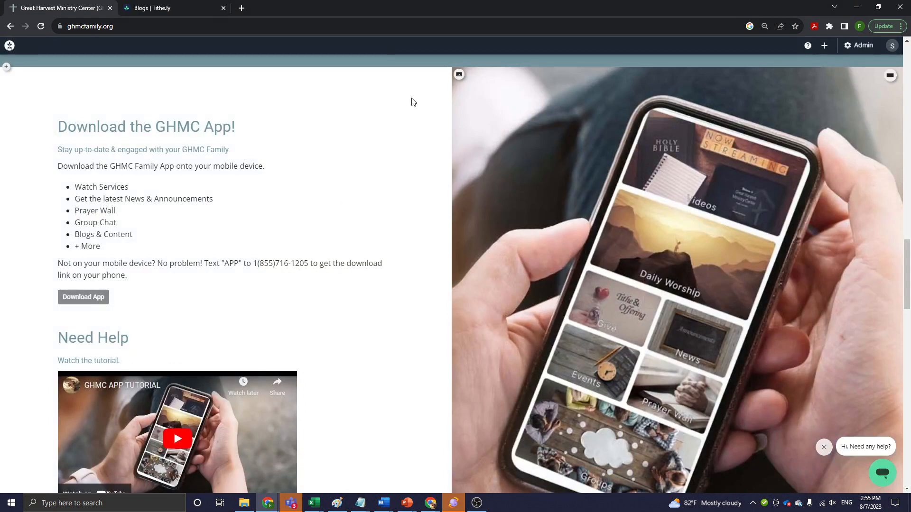
Try the teal, black and gray Button One styles on the "Download the GHMC App!" block and settle on black
click(894, 72)
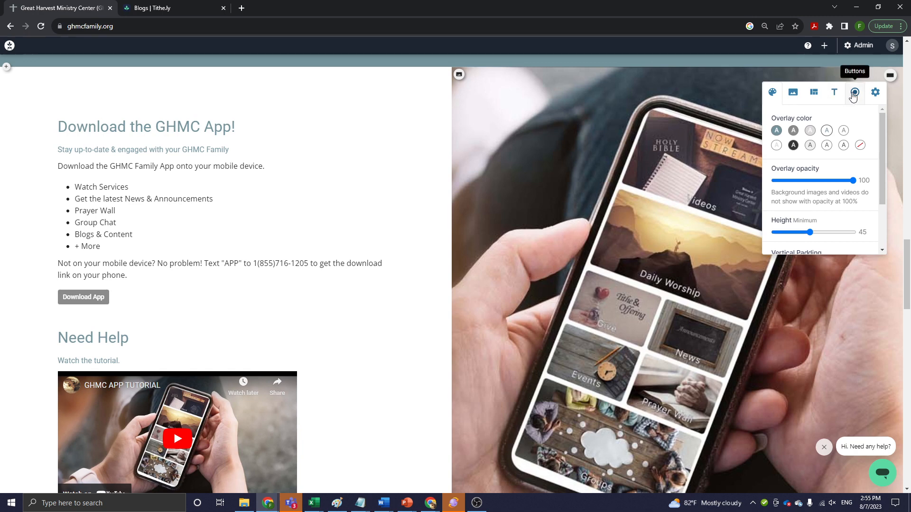
click(853, 95)
scroll(804, 212, down, 1)
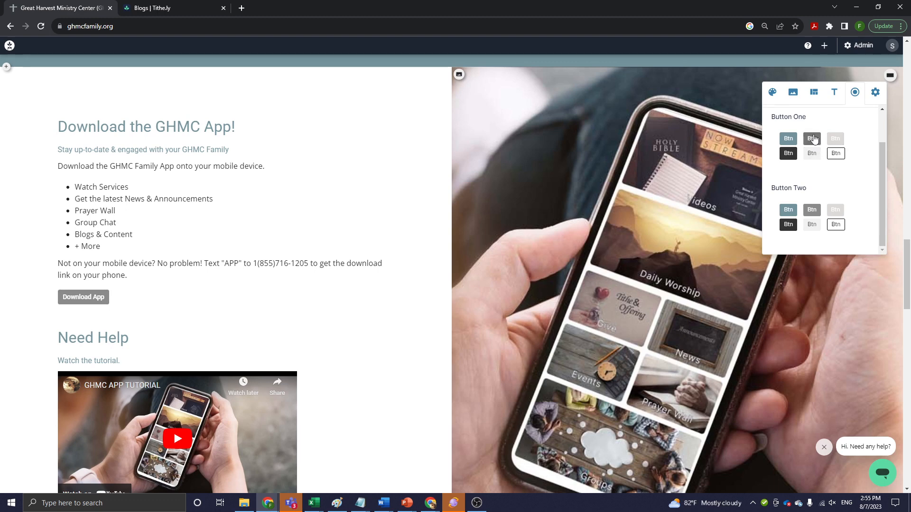
click(788, 141)
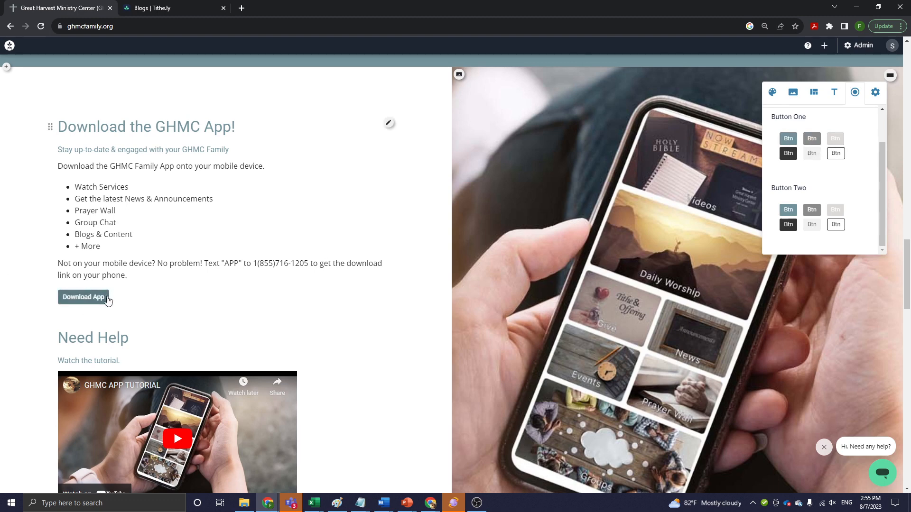
click(788, 153)
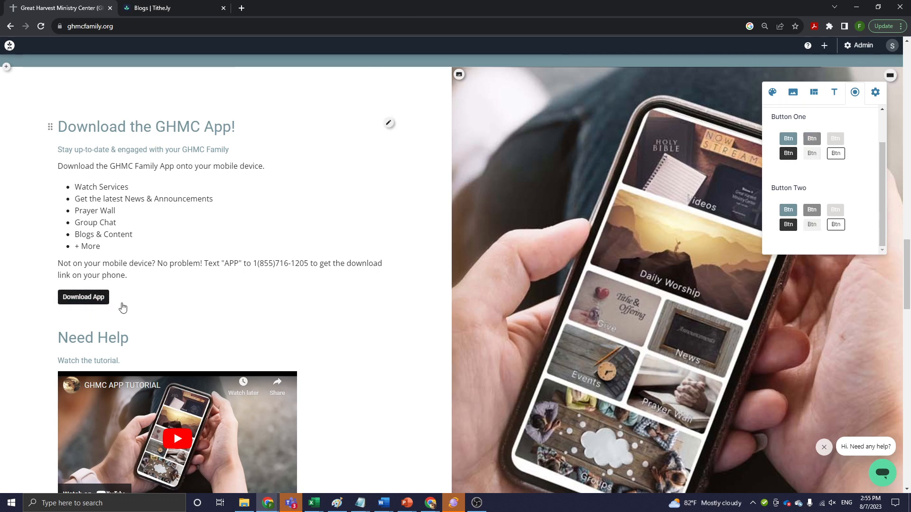
click(812, 139)
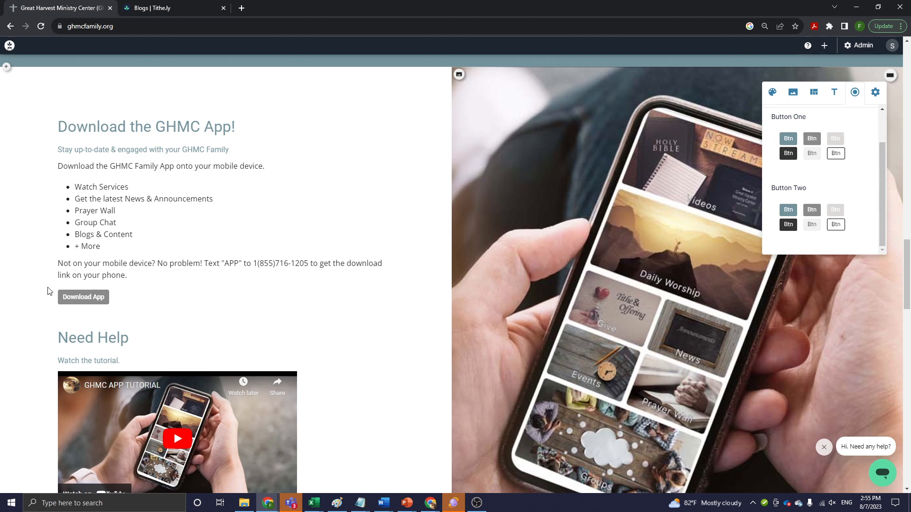
click(789, 155)
key(alt+Tab)
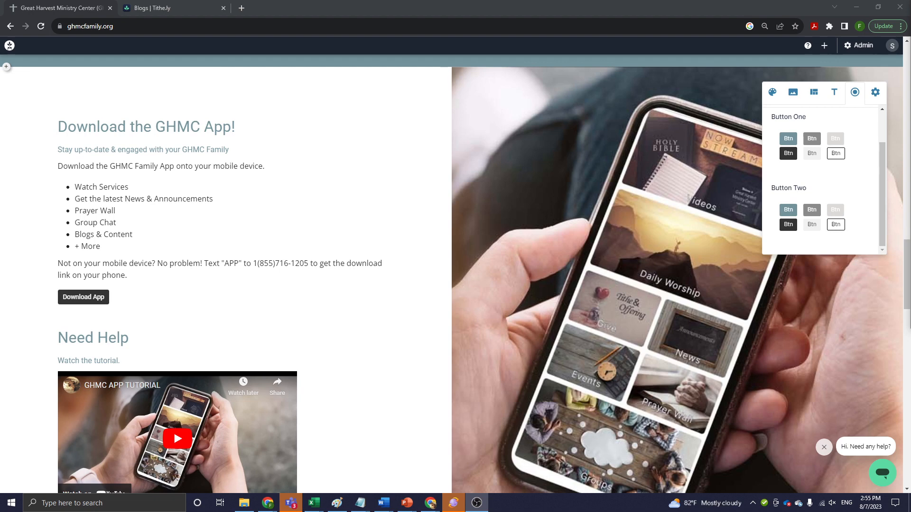
click(210, 302)
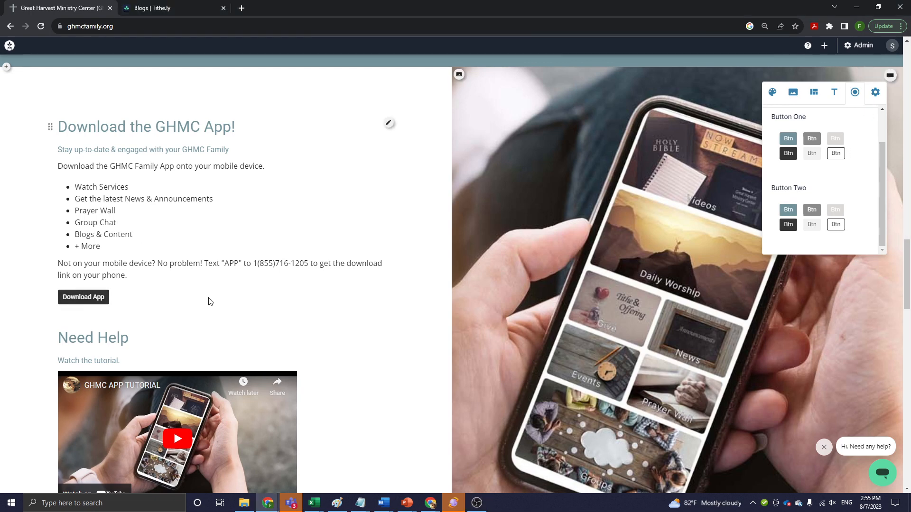
Open the "Need Help" element for editing, examine the source code of its embedded tutorial video, and cancel without saving
scroll(209, 302, down, 2)
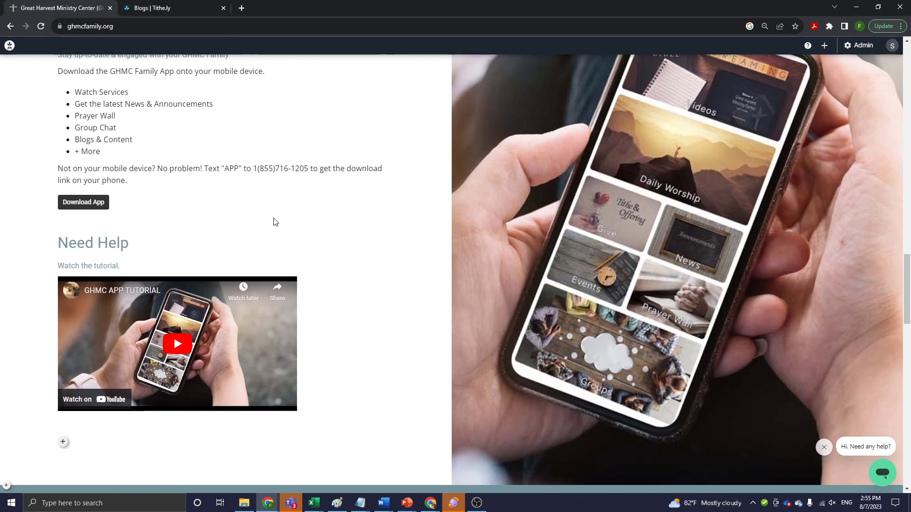
scroll(275, 222, up, 2)
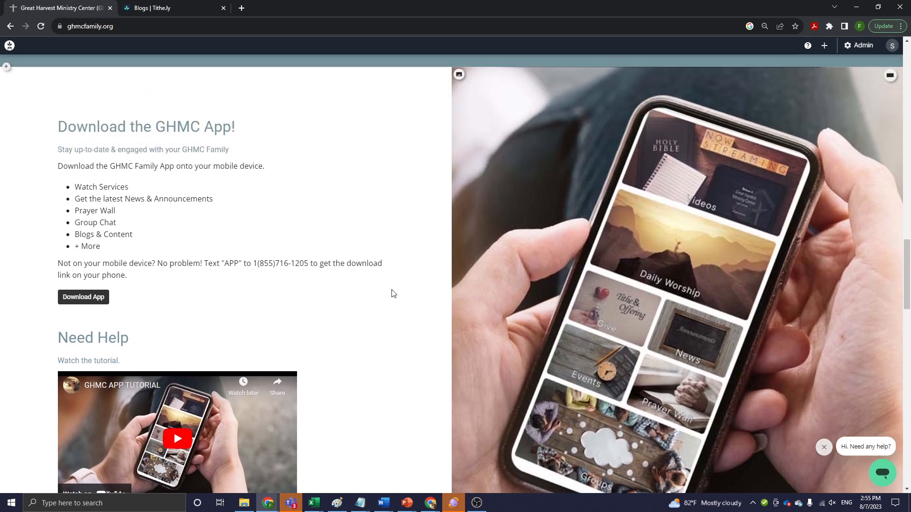
scroll(220, 312, down, 2)
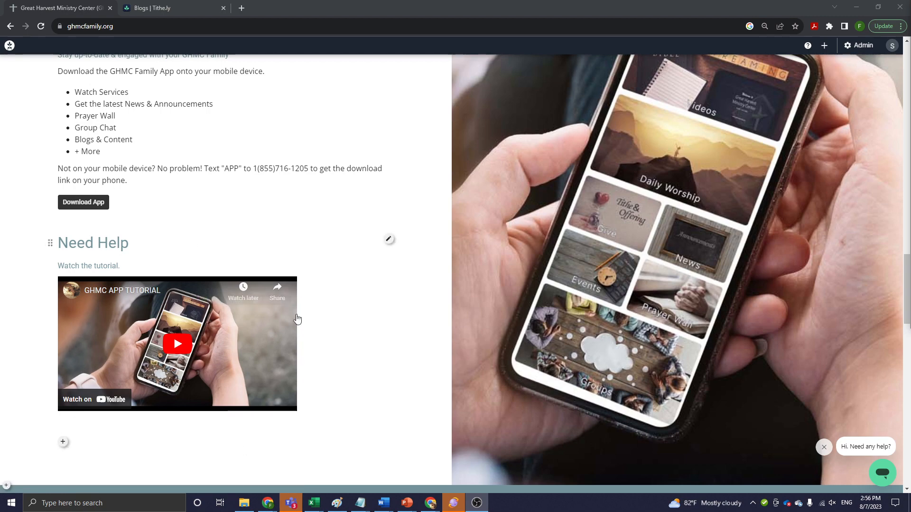
click(390, 241)
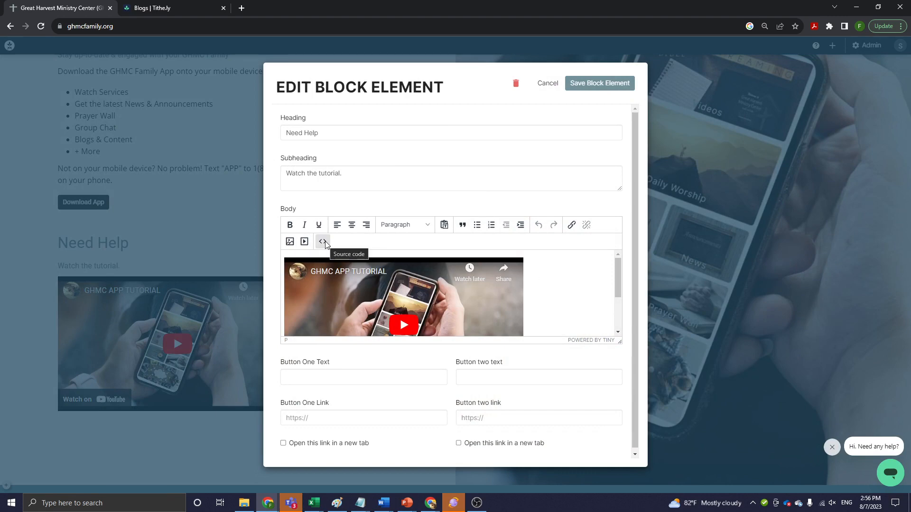
click(323, 242)
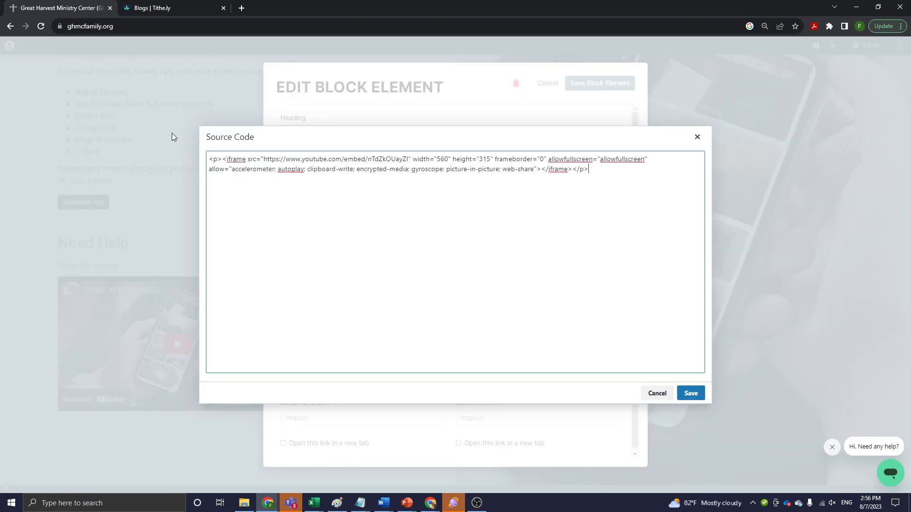
click(657, 393)
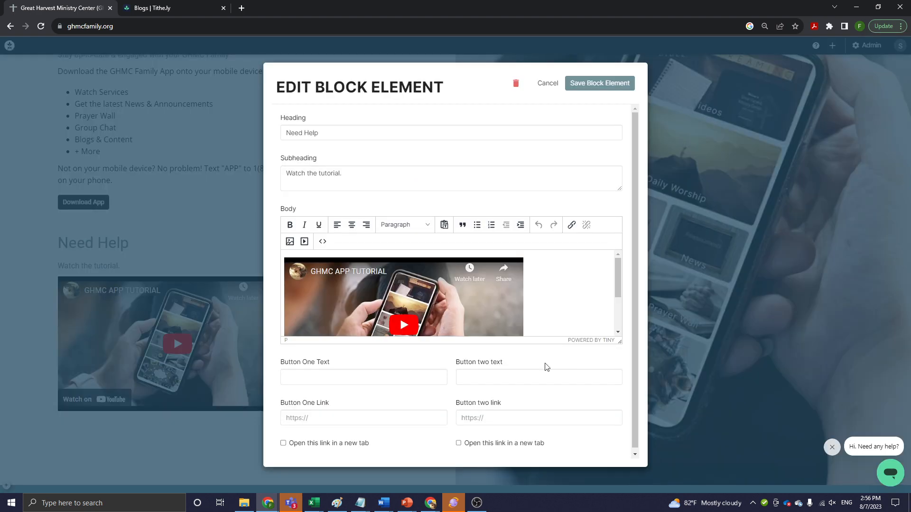
click(546, 87)
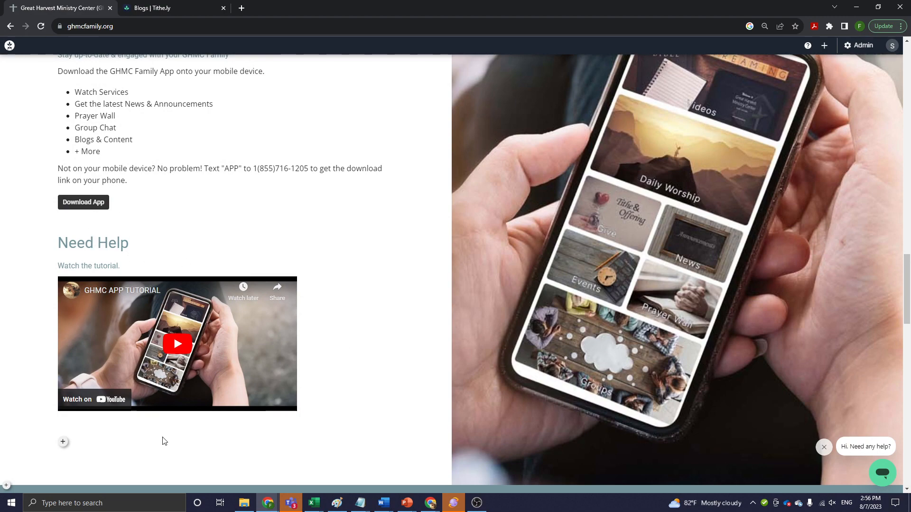
Look through the home page from the app download block past "Get Involved" to the "GHMC Family" information block
scroll(163, 440, down, 3)
scroll(234, 362, up, 4)
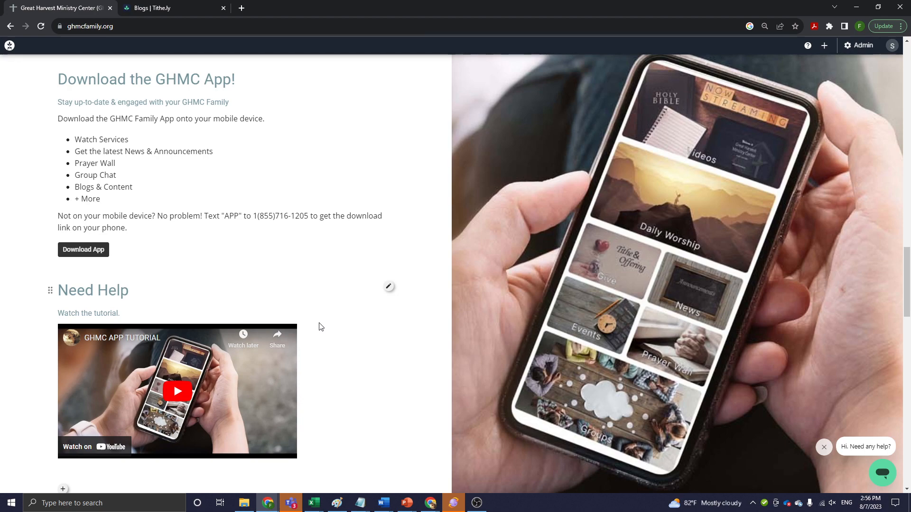
scroll(319, 327, down, 4)
scroll(319, 326, down, 9)
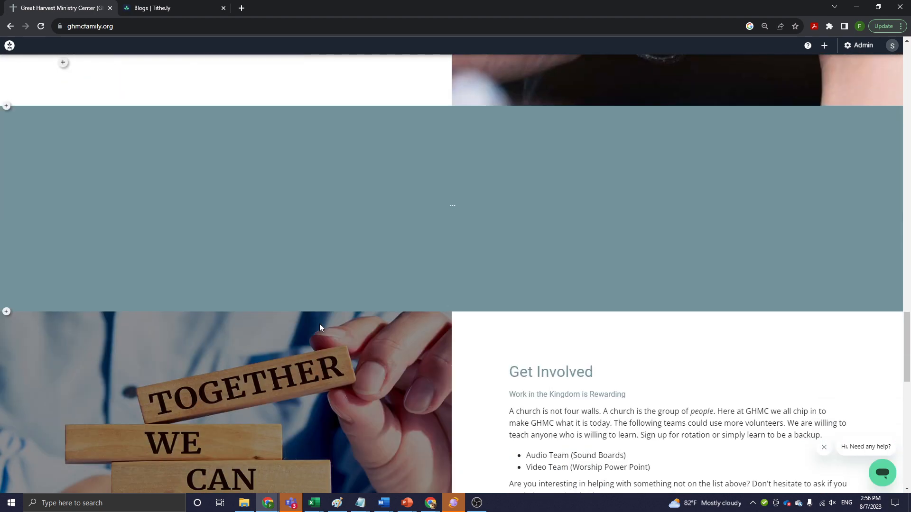
scroll(389, 353, up, 2)
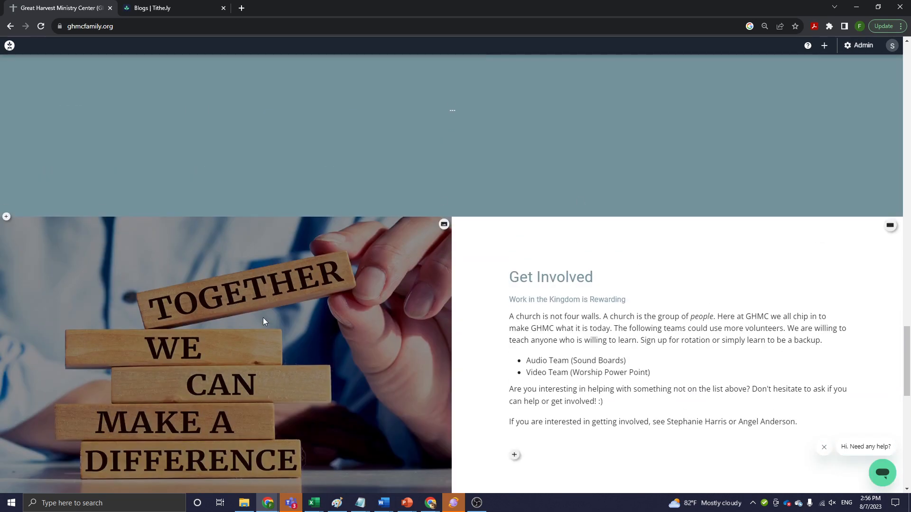
scroll(264, 318, down, 2)
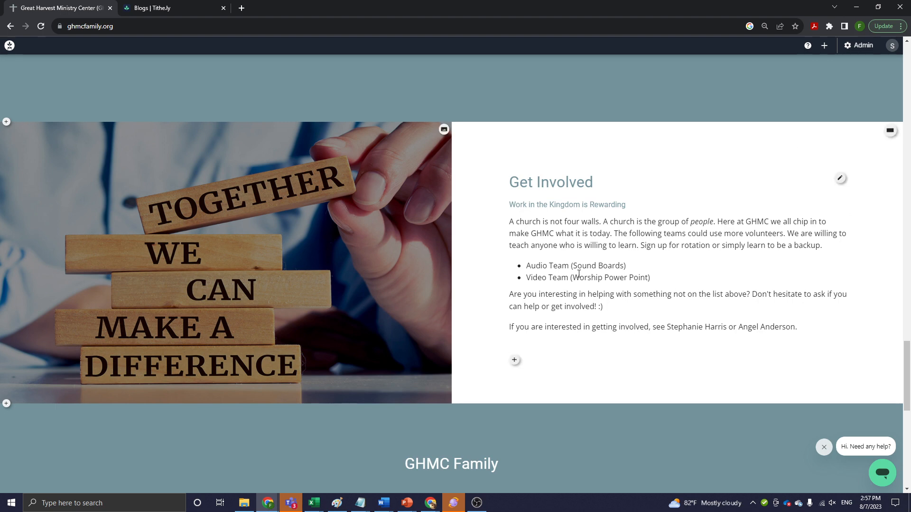
scroll(352, 273, down, 5)
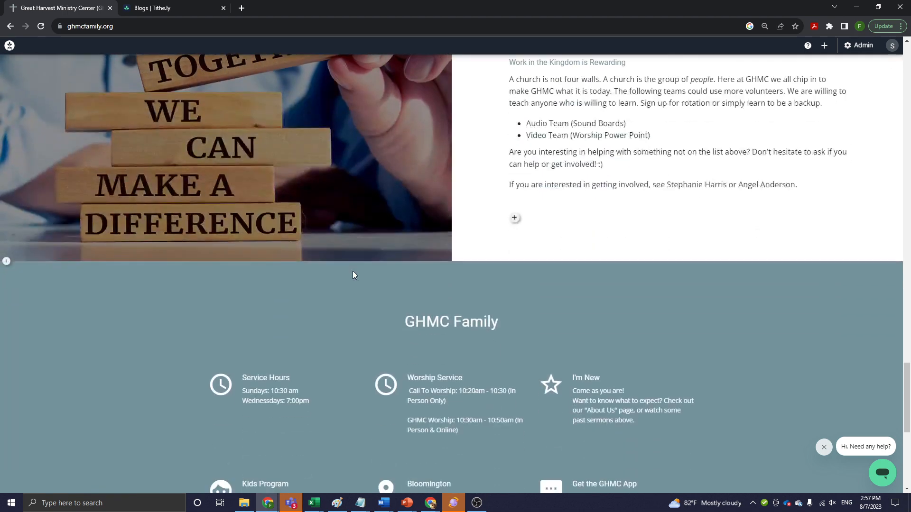
scroll(352, 274, down, 1)
scroll(697, 235, up, 2)
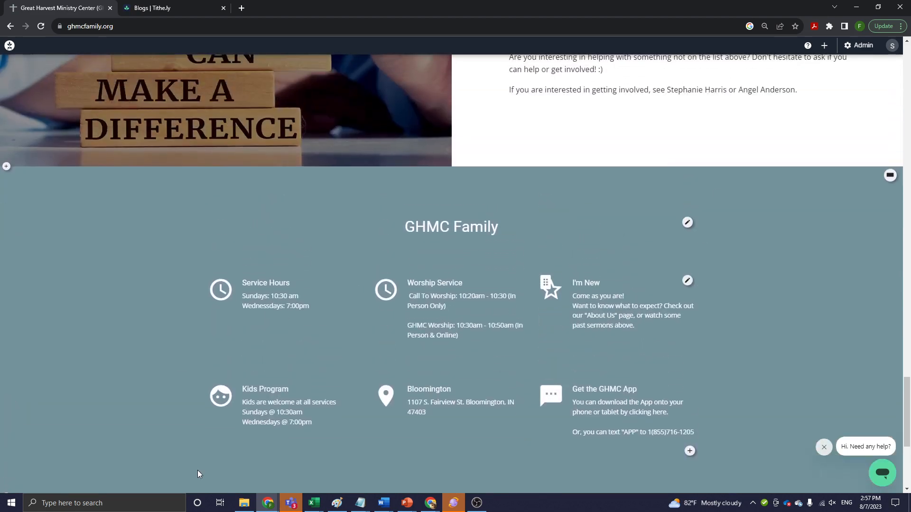
scroll(460, 333, down, 2)
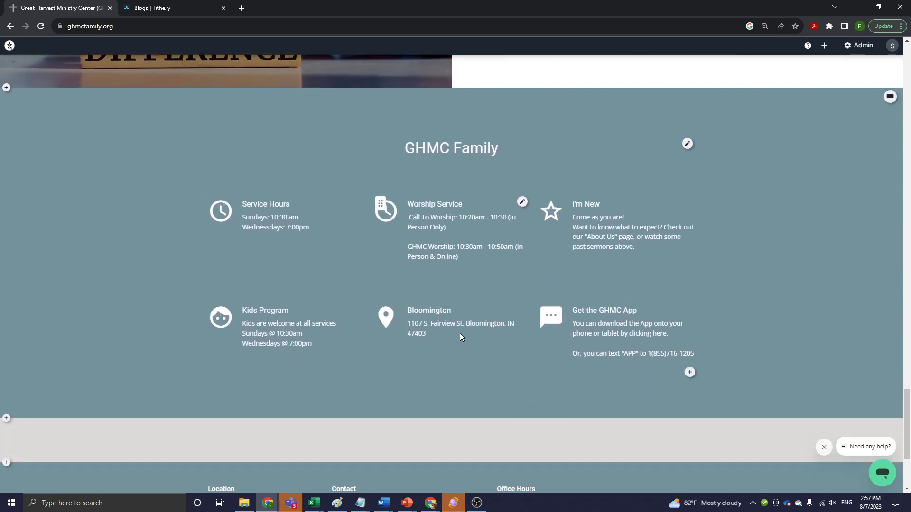
scroll(698, 171, up, 1)
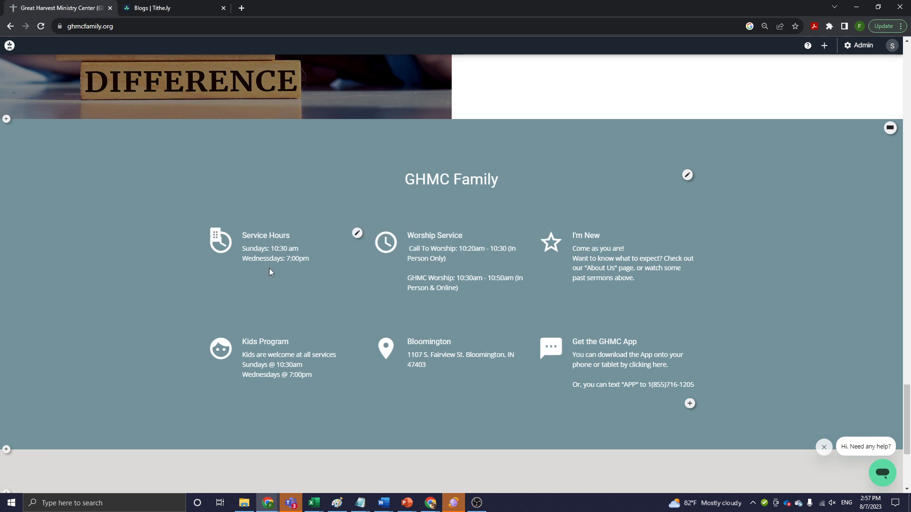
Open the "Service Hours" element for editing, highlight the service times in its subheading, and cancel without saving
click(357, 234)
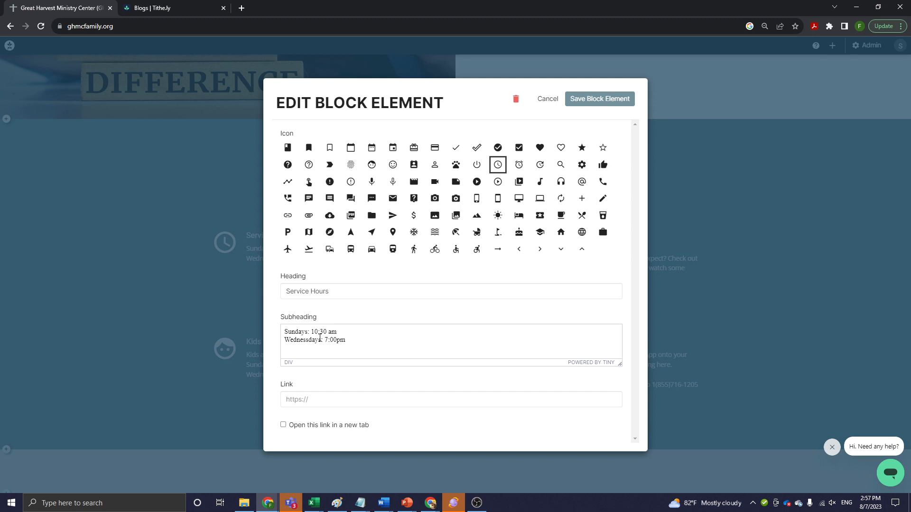
drag(372, 340, 274, 323)
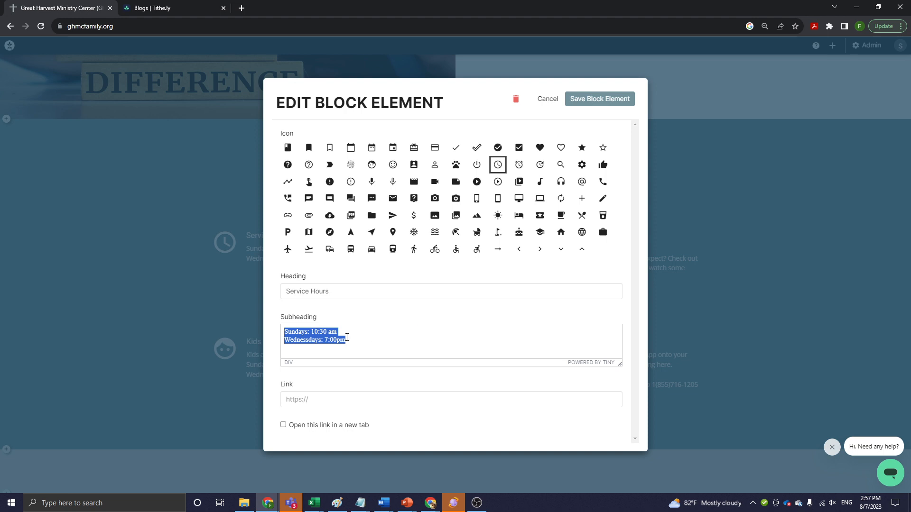
click(368, 344)
drag(368, 343, 284, 323)
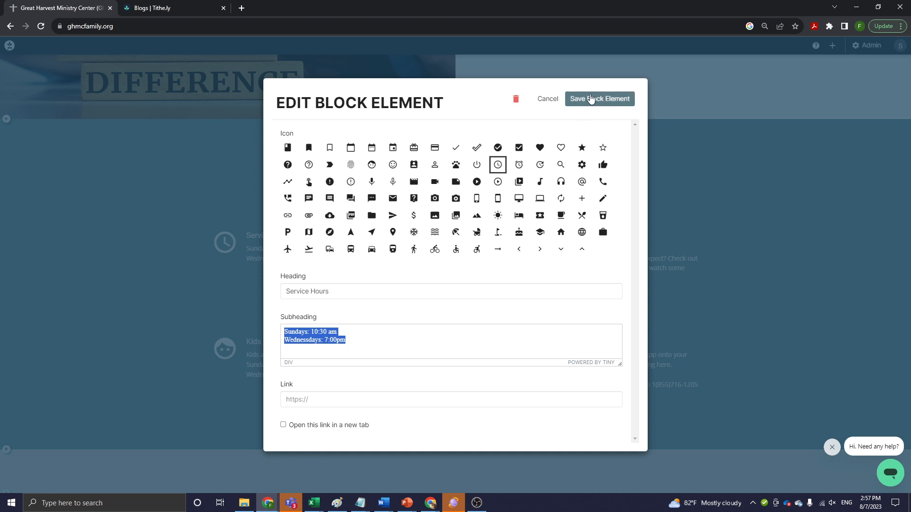
click(549, 101)
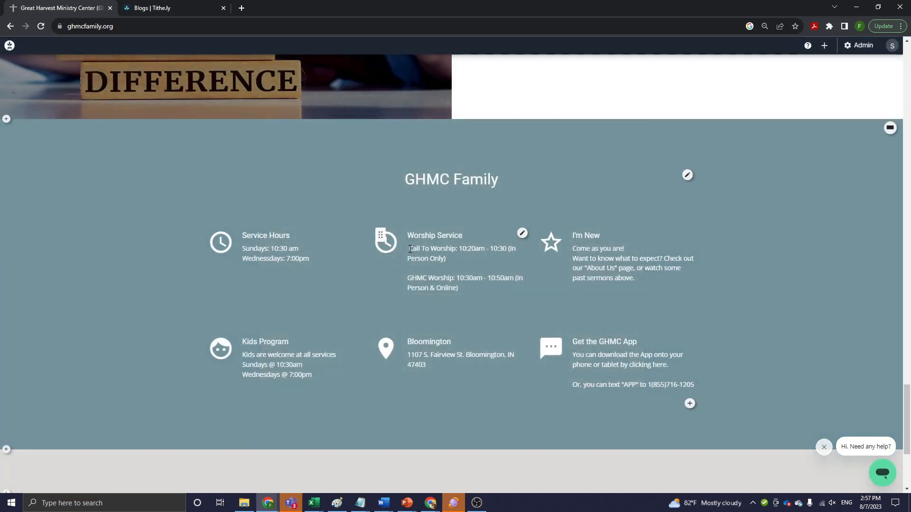
Highlight the Call To Worship text under "Worship Service" and examine the rest of the page down to the footer
drag(409, 248, 471, 263)
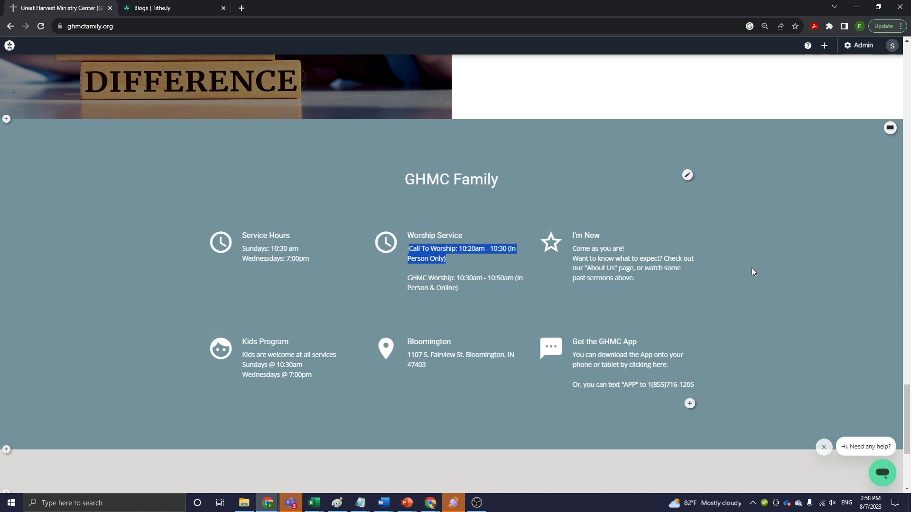
scroll(752, 272, down, 4)
scroll(753, 271, up, 2)
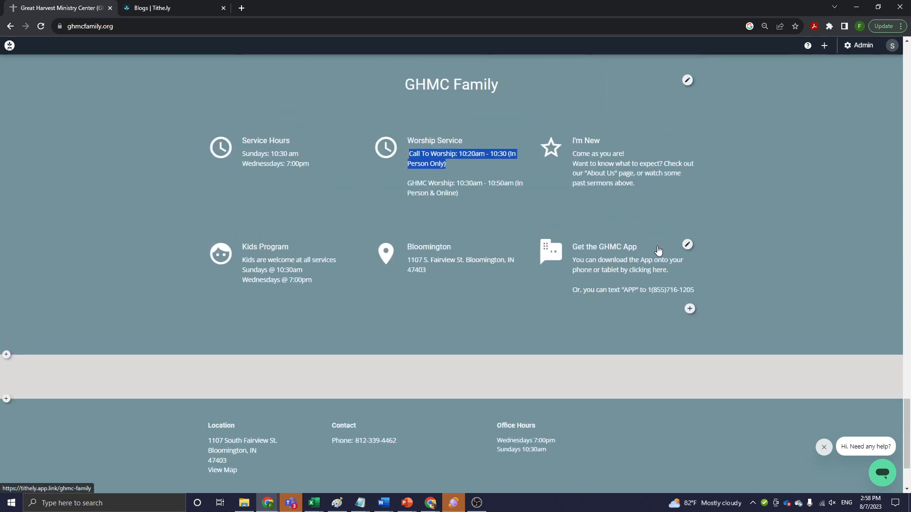
scroll(477, 318, down, 3)
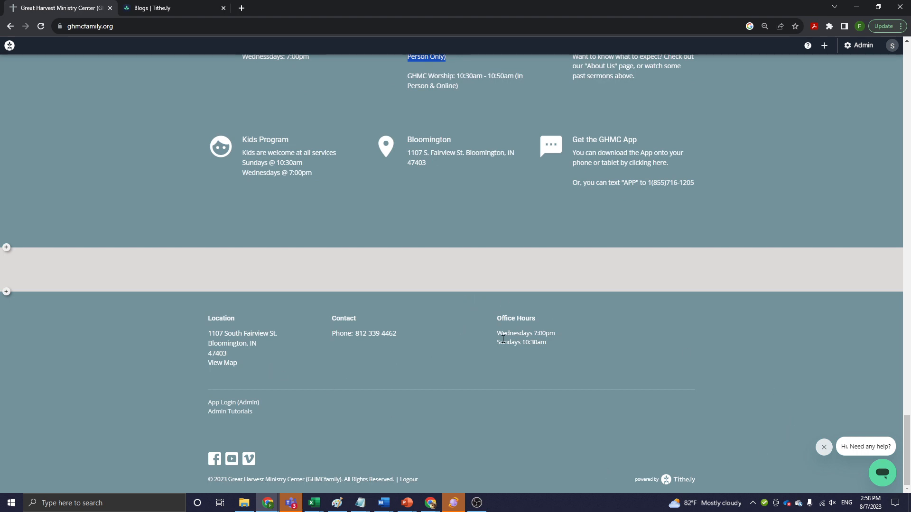
click(838, 371)
Set the minimum height of the teal divider block above "Get Involved" to 0
scroll(369, 368, up, 12)
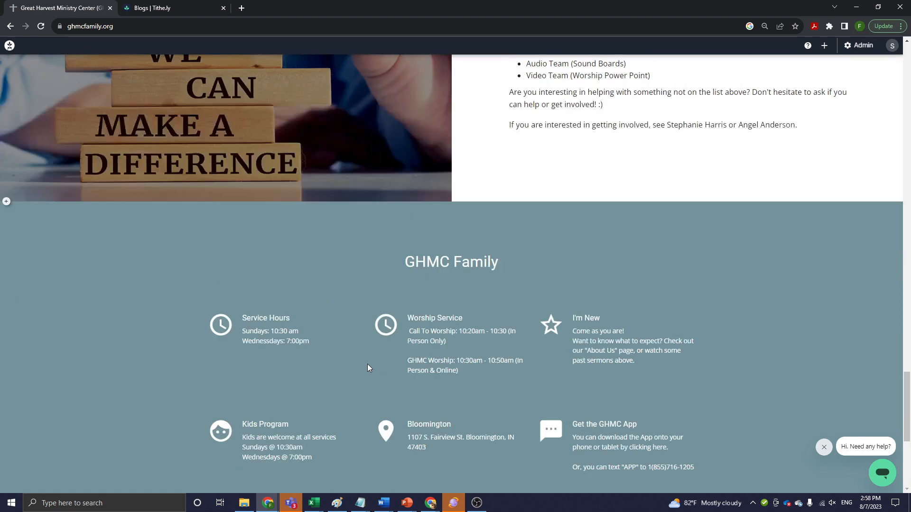
scroll(591, 216, up, 1)
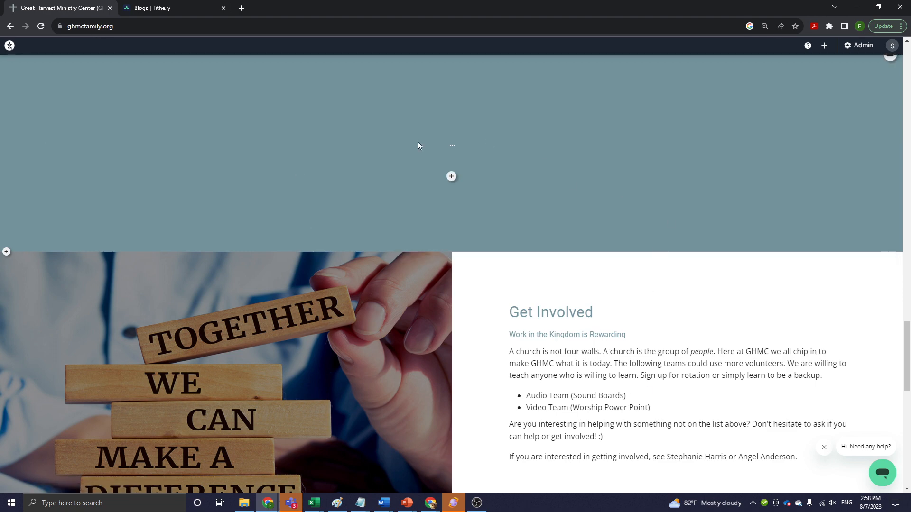
scroll(586, 372, up, 5)
scroll(585, 371, down, 2)
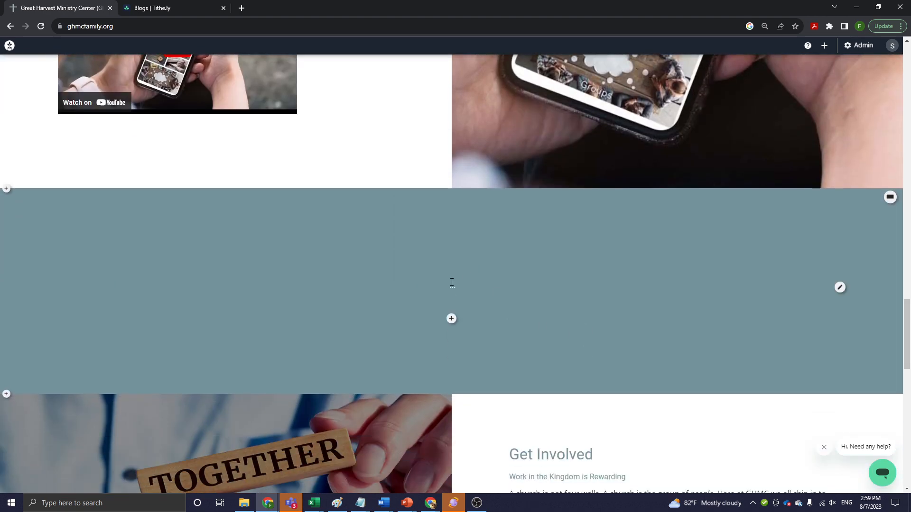
click(890, 198)
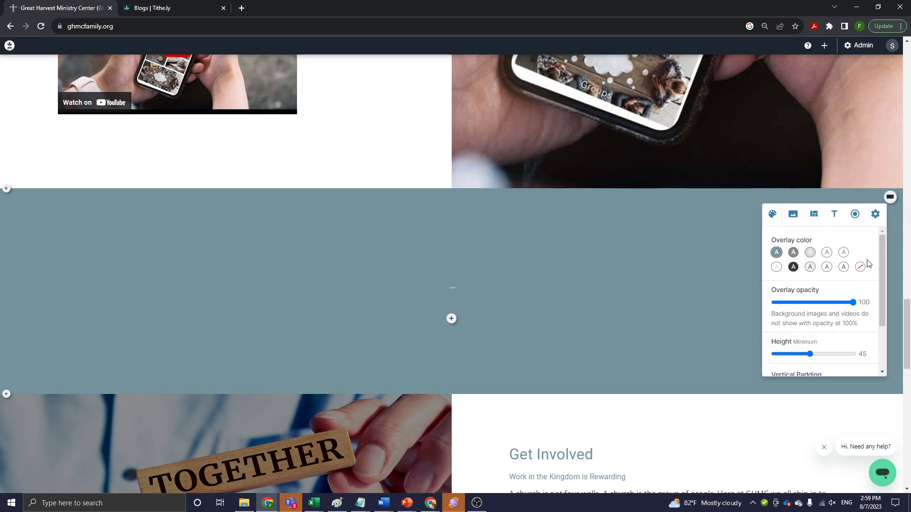
drag(884, 262, 886, 309)
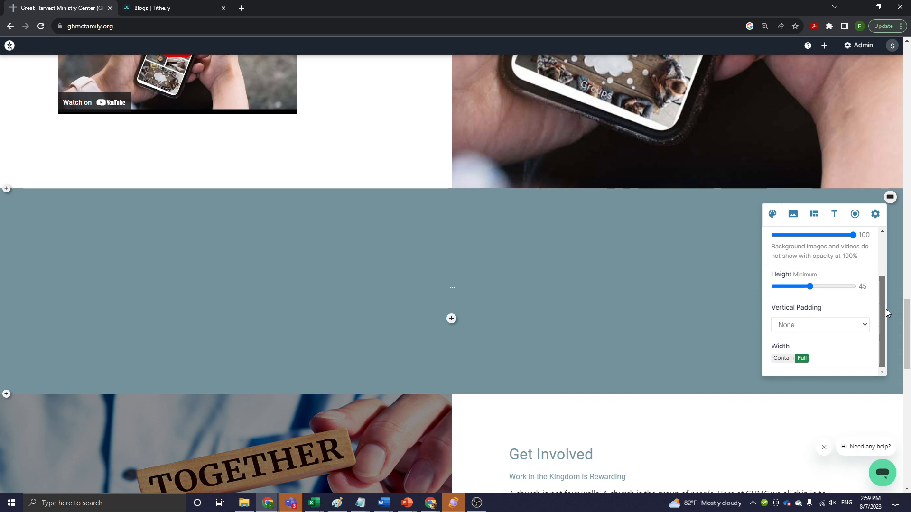
drag(810, 290, 770, 289)
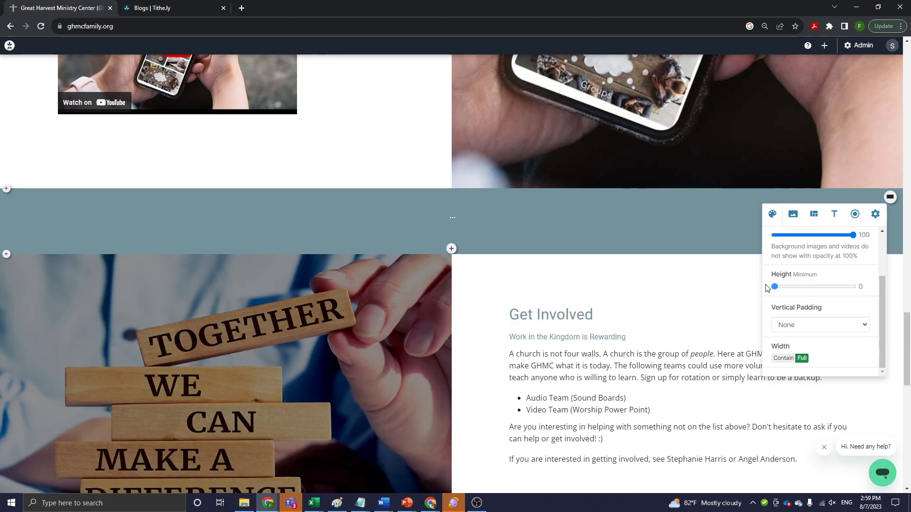
Review the teal divider block against its neighbouring blocks and close its settings
scroll(517, 230, up, 3)
scroll(454, 377, up, 1)
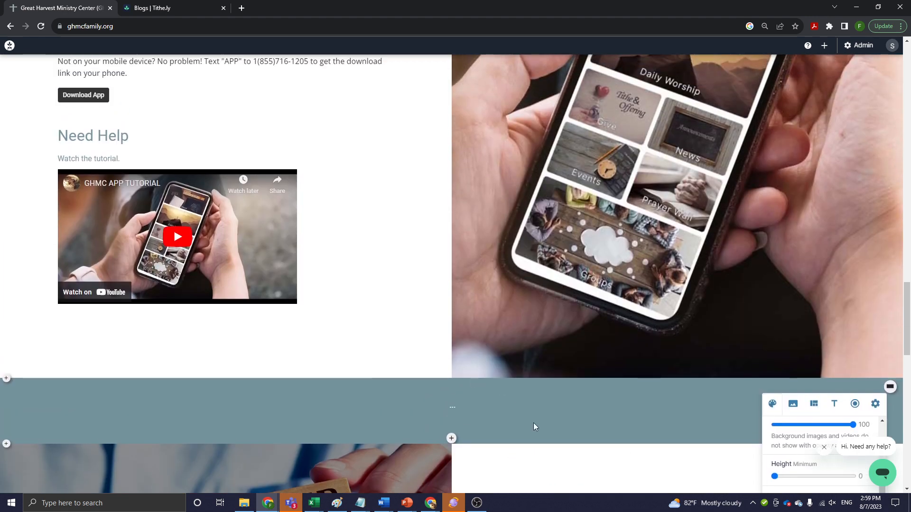
scroll(522, 410, down, 2)
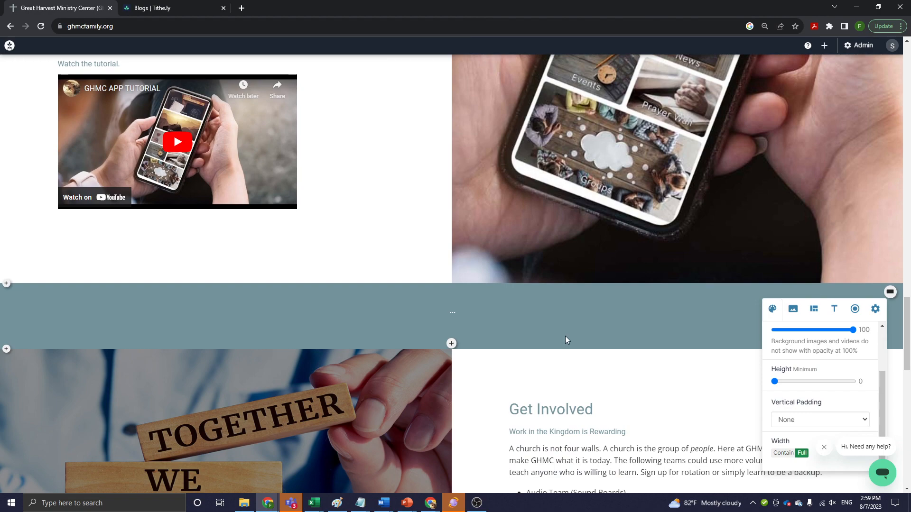
click(549, 379)
scroll(554, 349, up, 12)
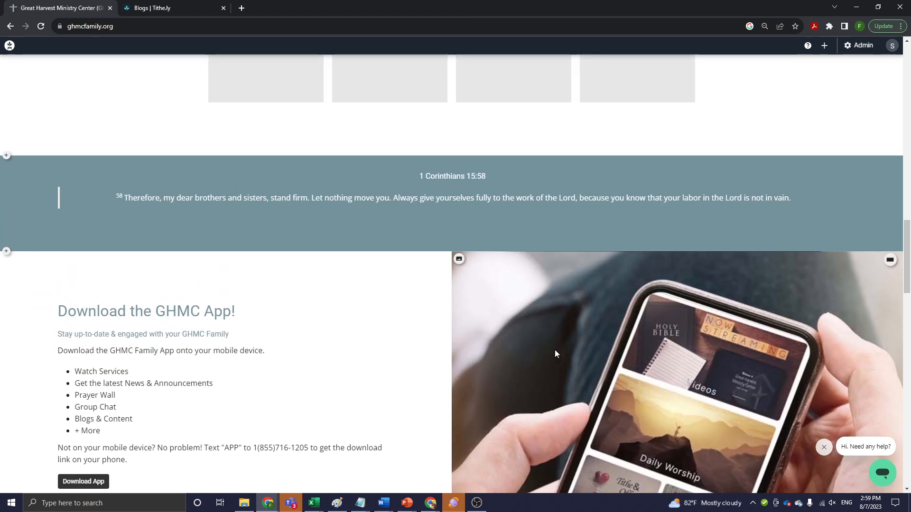
Examine the home page footer and highlight the times listed under "Office Hours"
scroll(508, 304, down, 20)
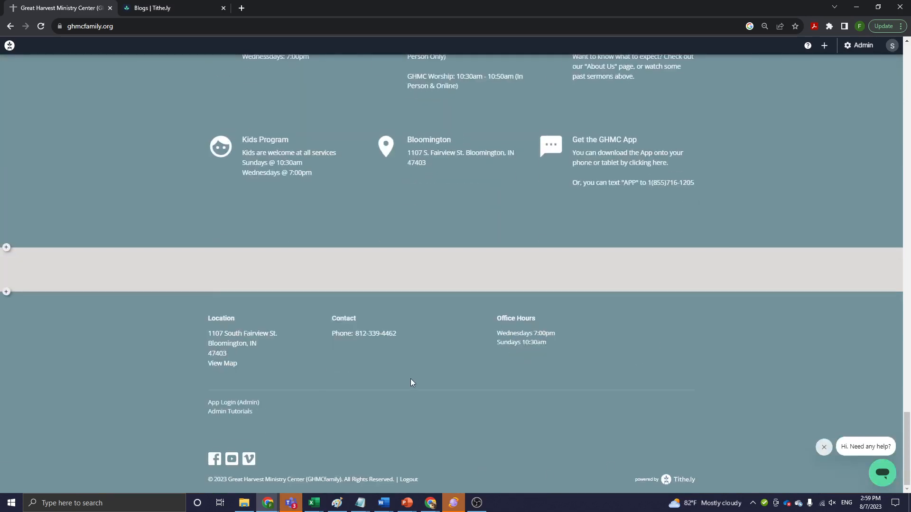
drag(507, 335, 556, 365)
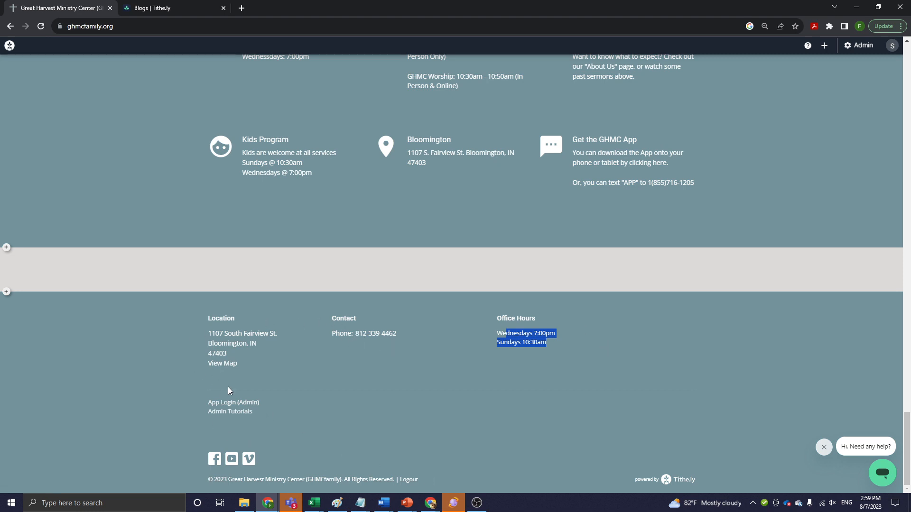
click(576, 368)
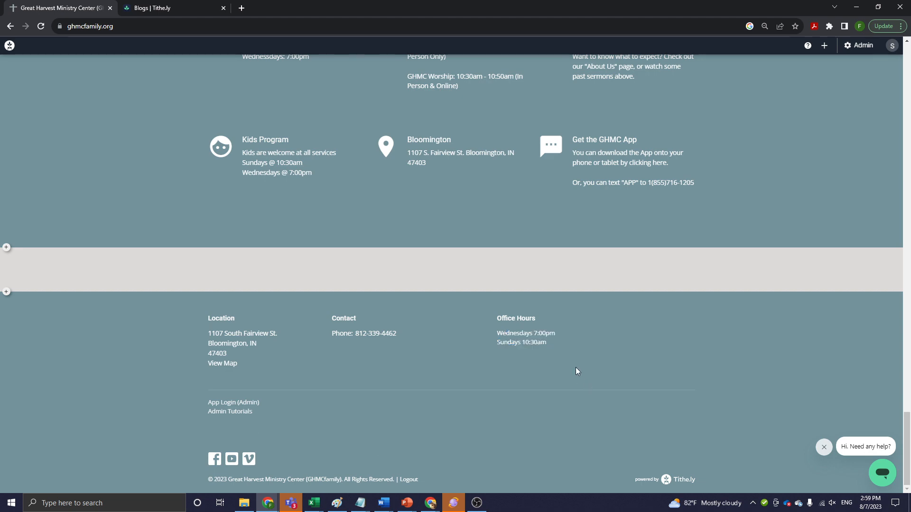
scroll(659, 355, up, 12)
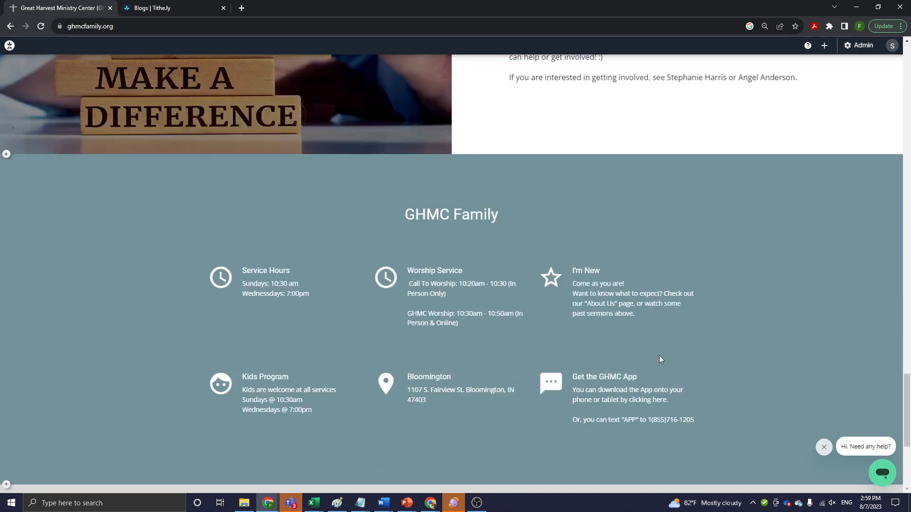
Open the site's Content administration area and review its Events list
scroll(642, 355, up, 15)
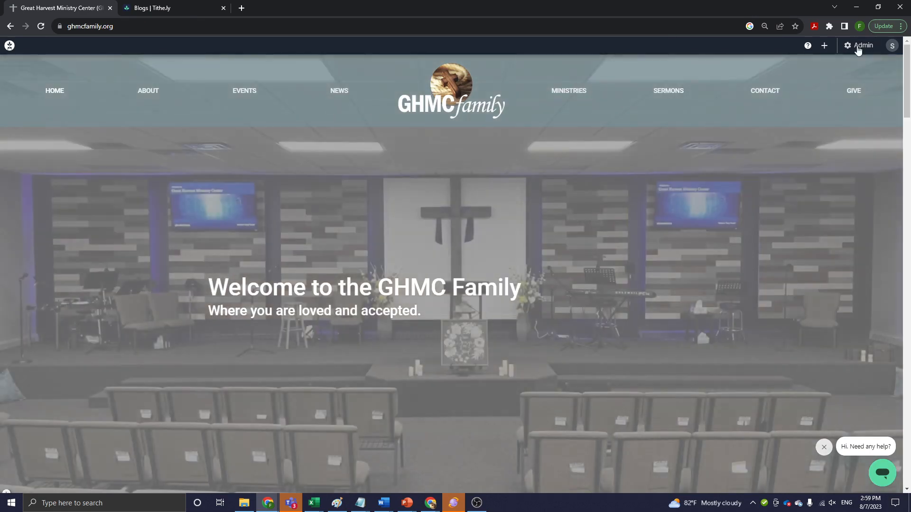
click(858, 46)
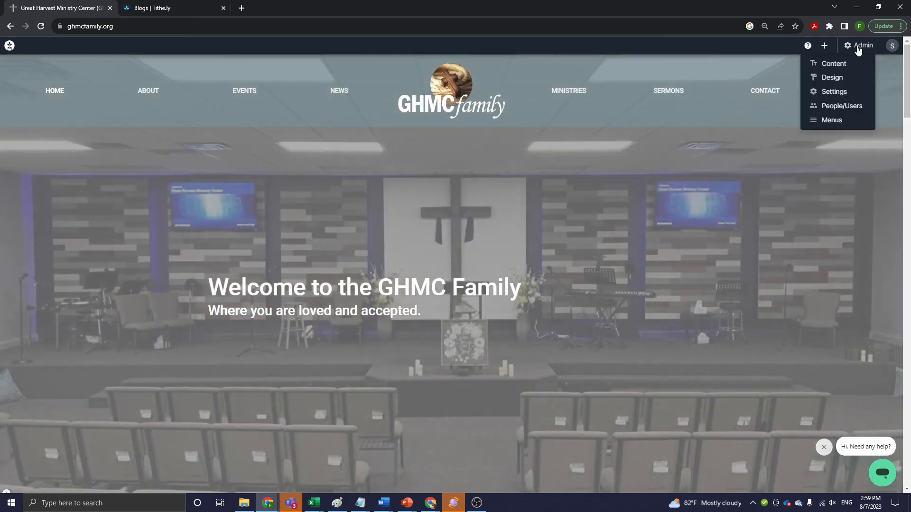
click(834, 66)
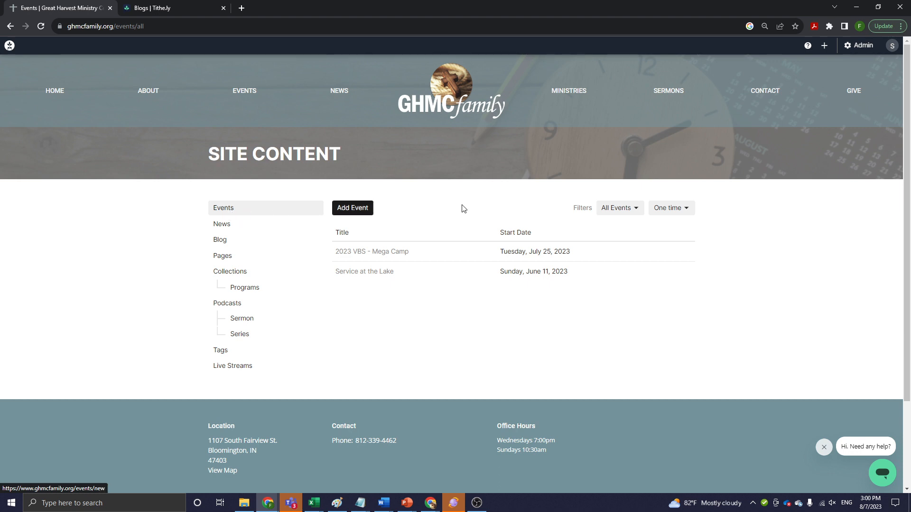
click(857, 46)
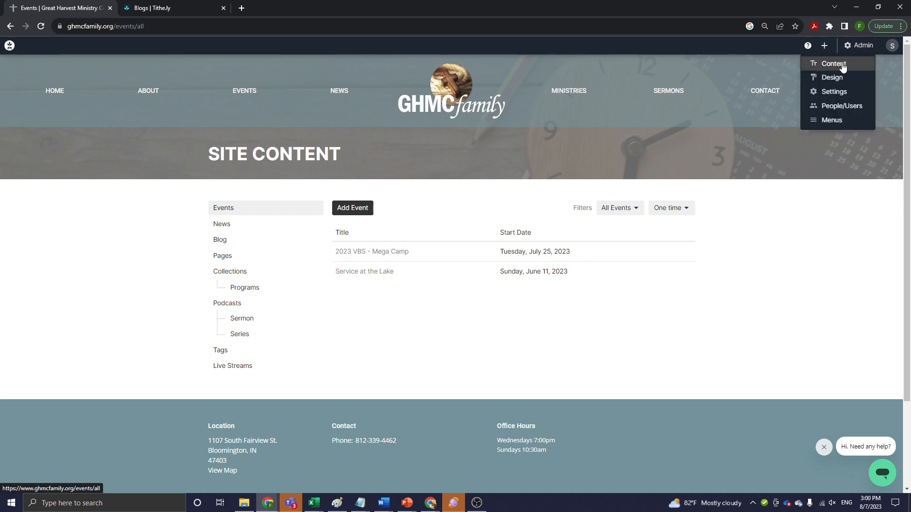
click(602, 330)
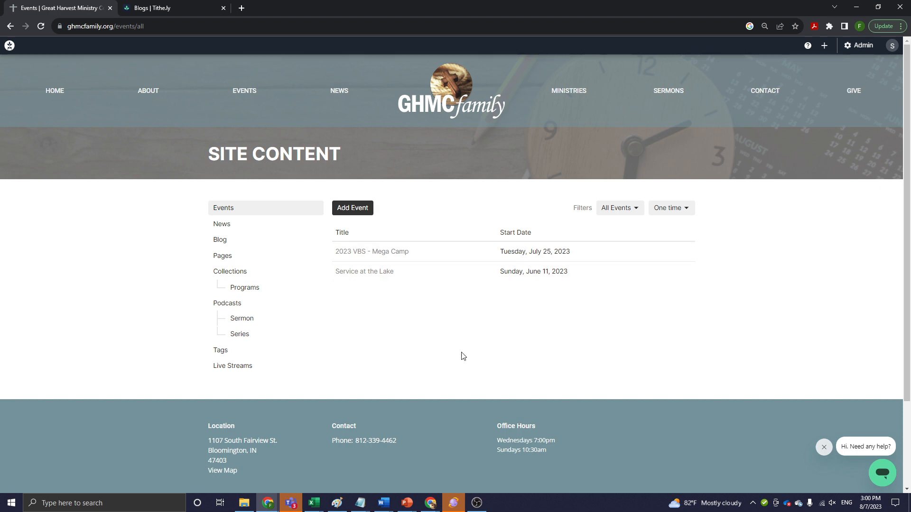
View the site content lists for News, Blog and Pages in turn
click(212, 228)
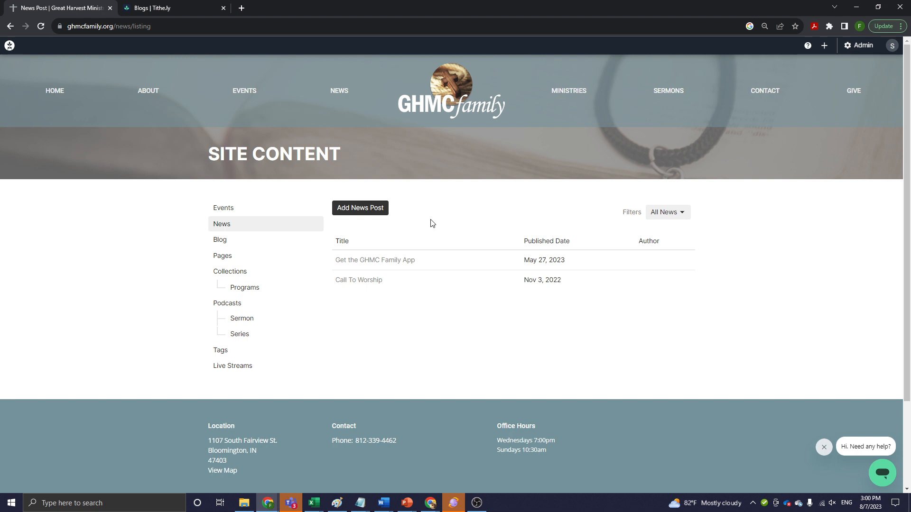
click(225, 247)
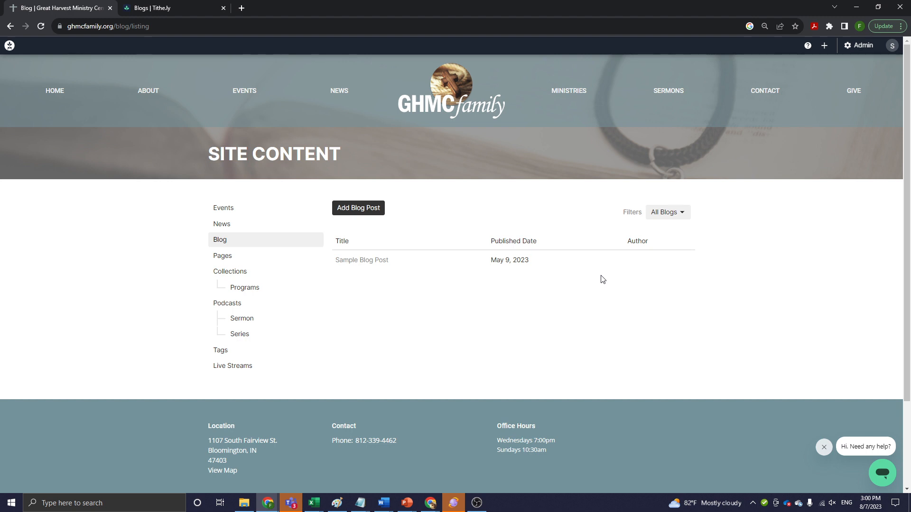
click(223, 260)
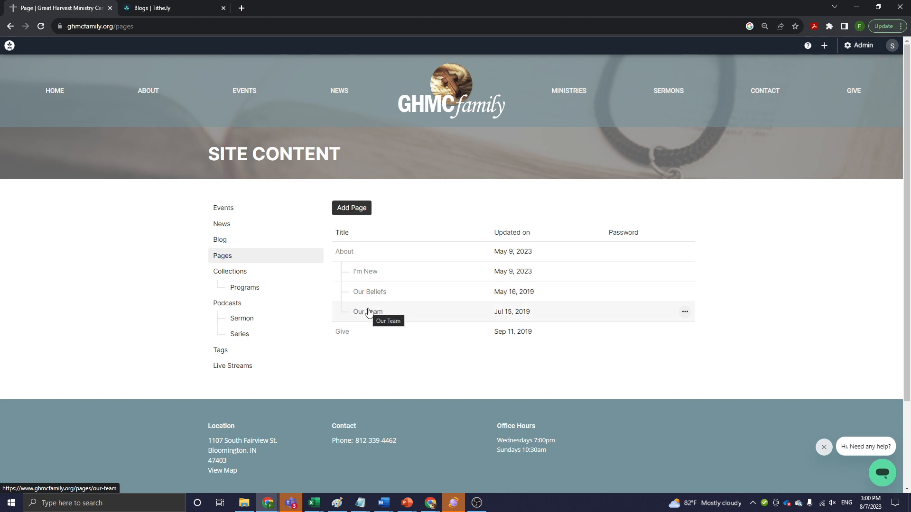
Open the "I'm New" page from the Pages list in a new browser tab and switch to it
right_click(365, 270)
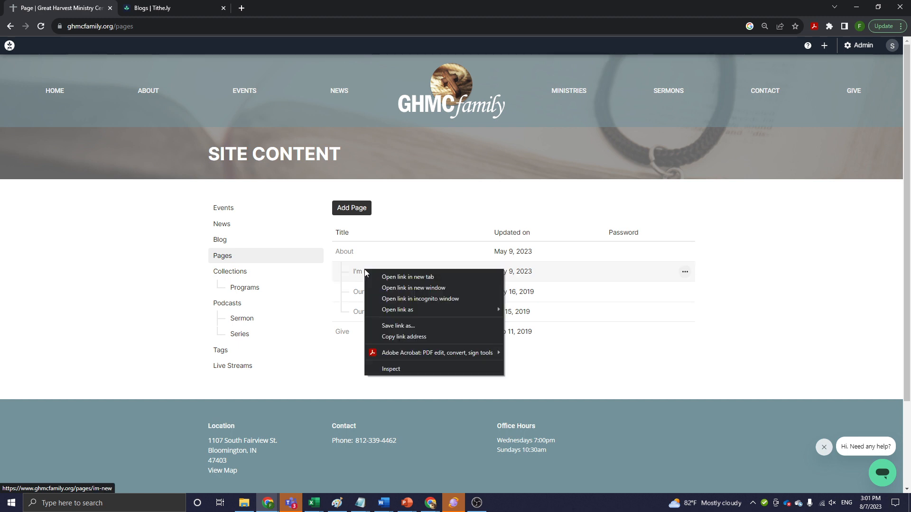
click(397, 278)
click(171, 7)
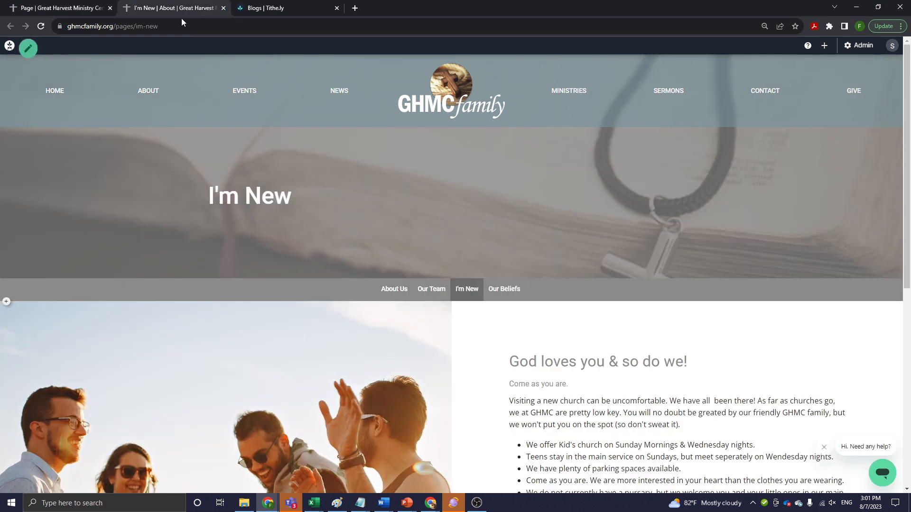
Examine the "I'm New" page's header, image and text blocks and their edit controls down to the footer
scroll(484, 321, down, 3)
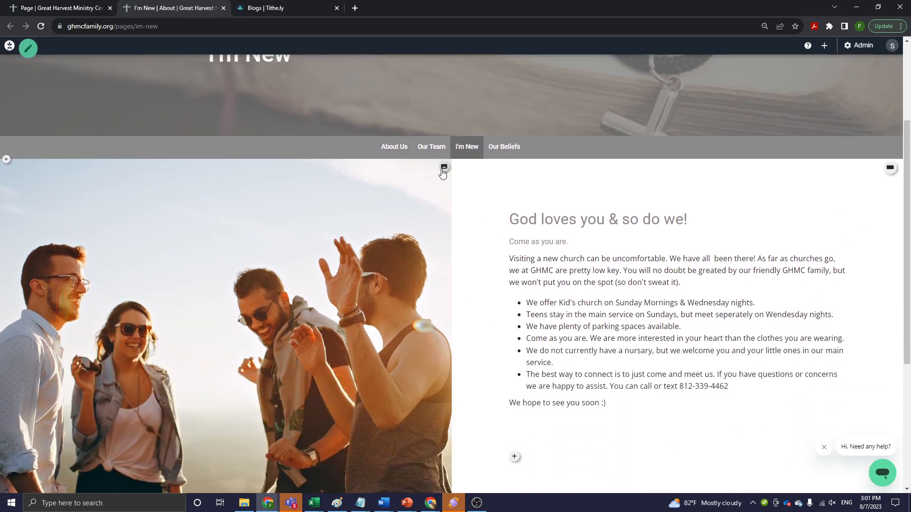
scroll(360, 272, down, 2)
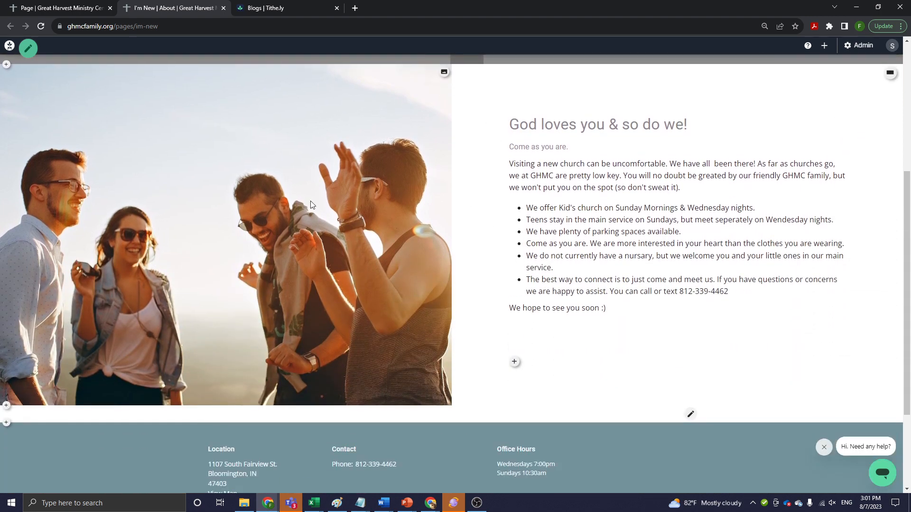
scroll(358, 277, up, 3)
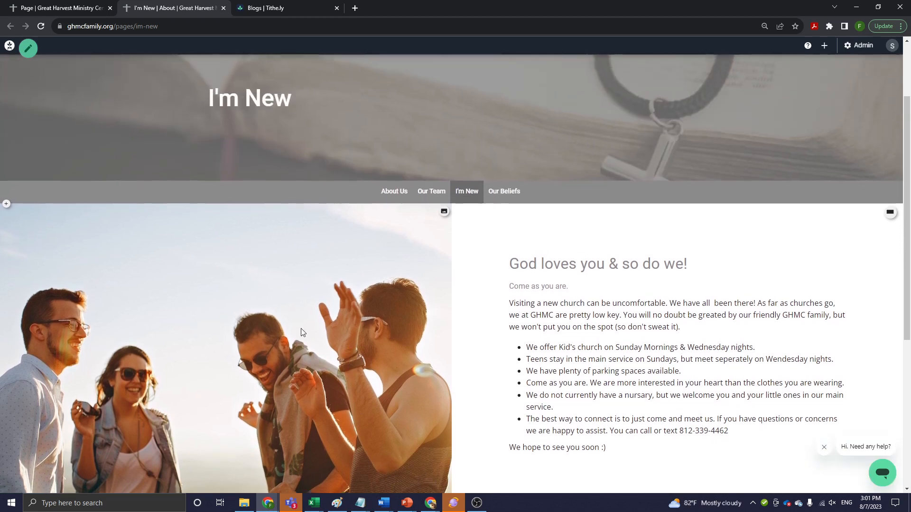
scroll(385, 242, down, 2)
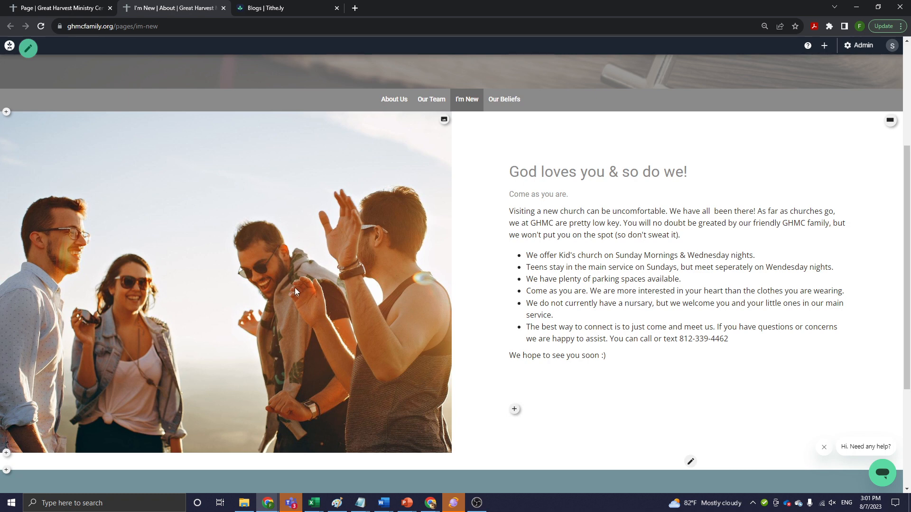
scroll(290, 292, up, 1)
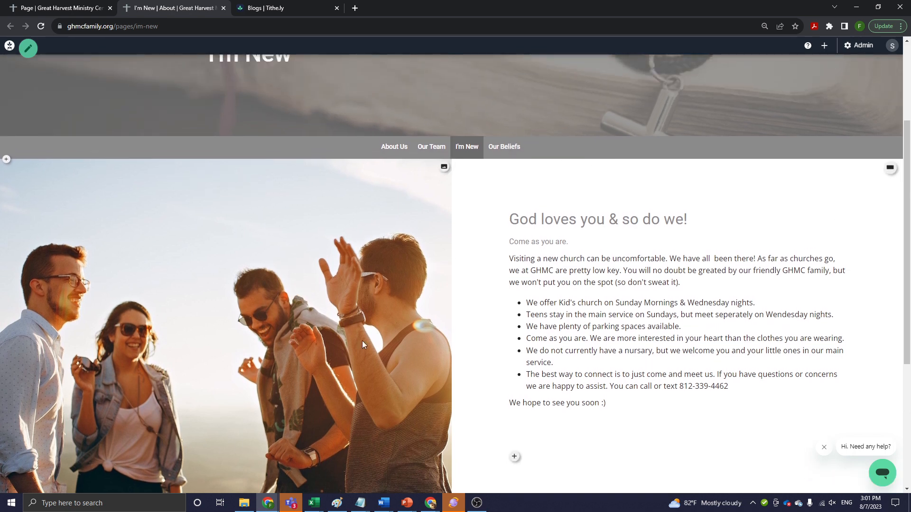
scroll(549, 285, down, 5)
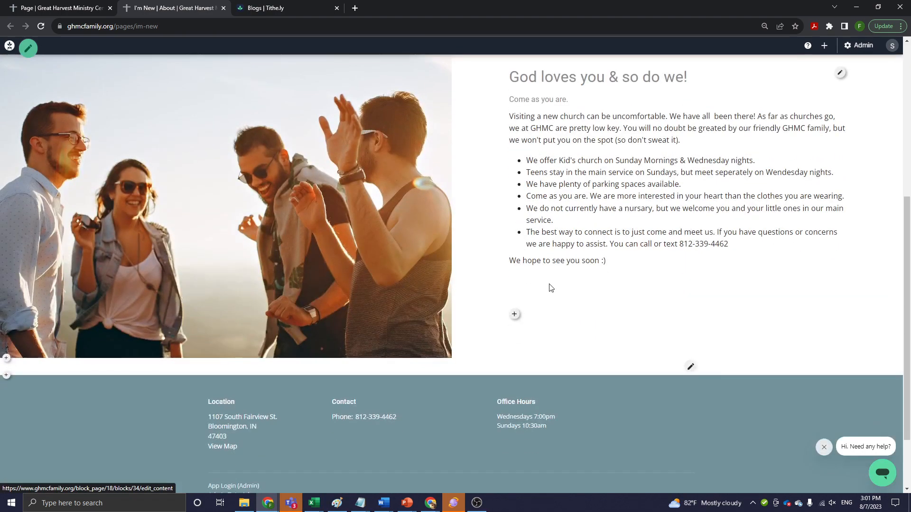
scroll(548, 284, up, 5)
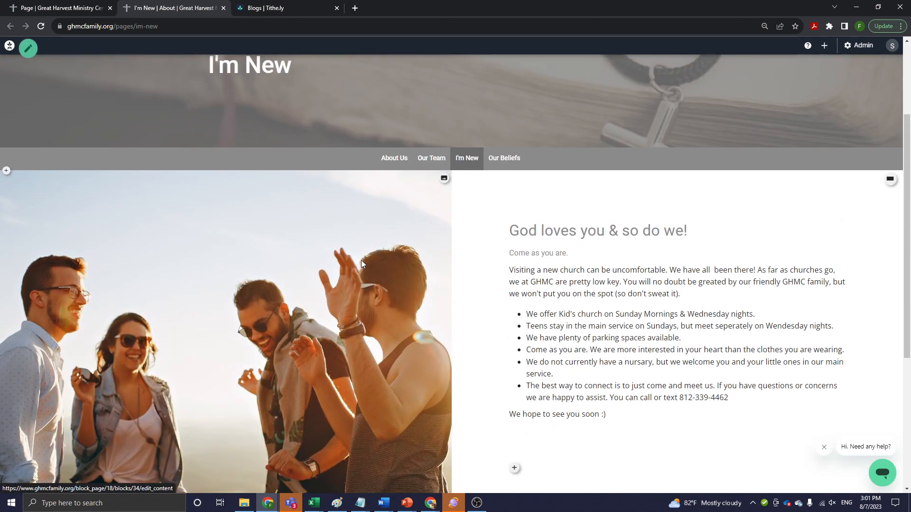
mouse_move(890, 180)
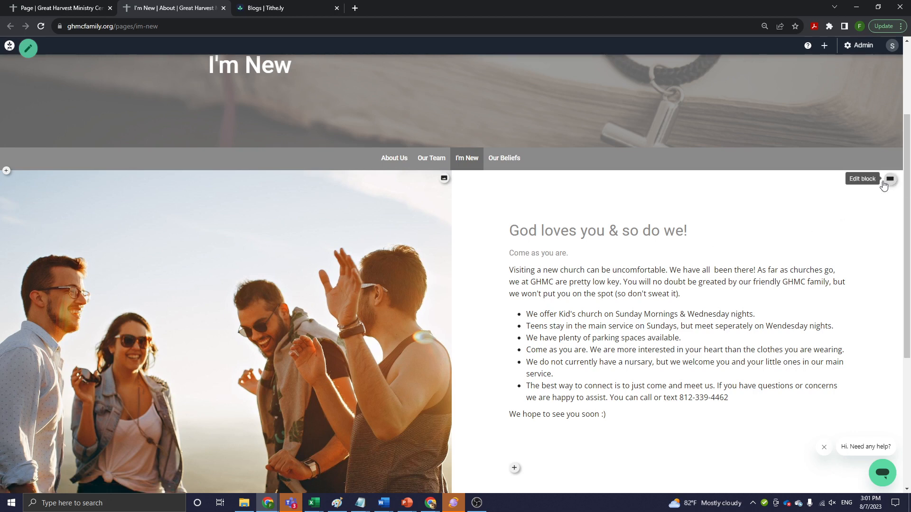
scroll(549, 319, down, 1)
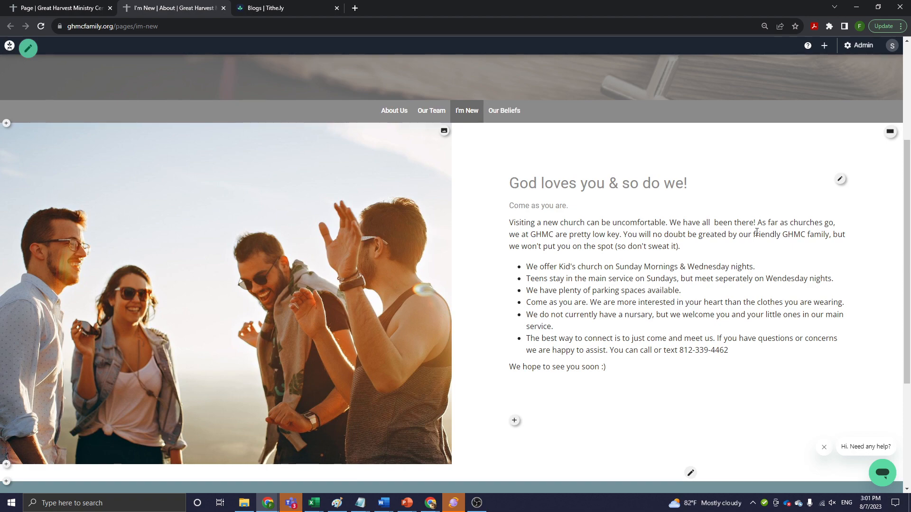
scroll(543, 310, down, 4)
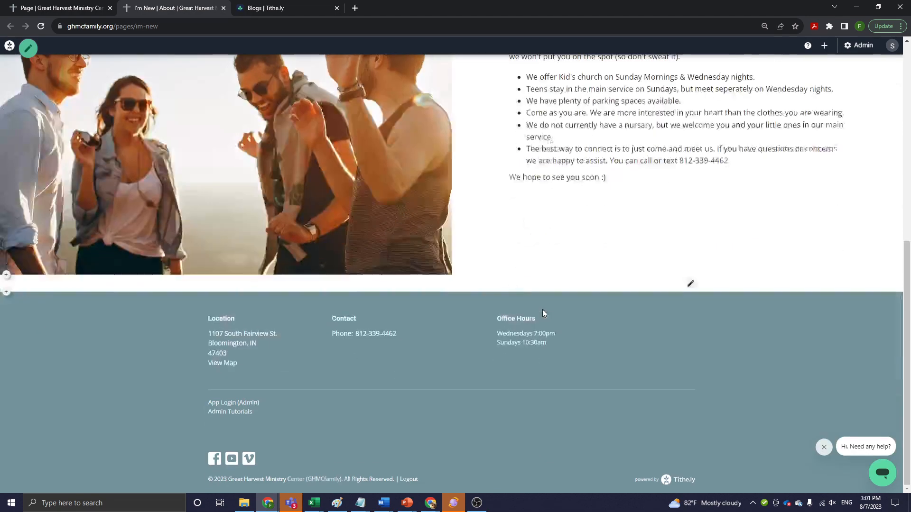
scroll(537, 304, up, 5)
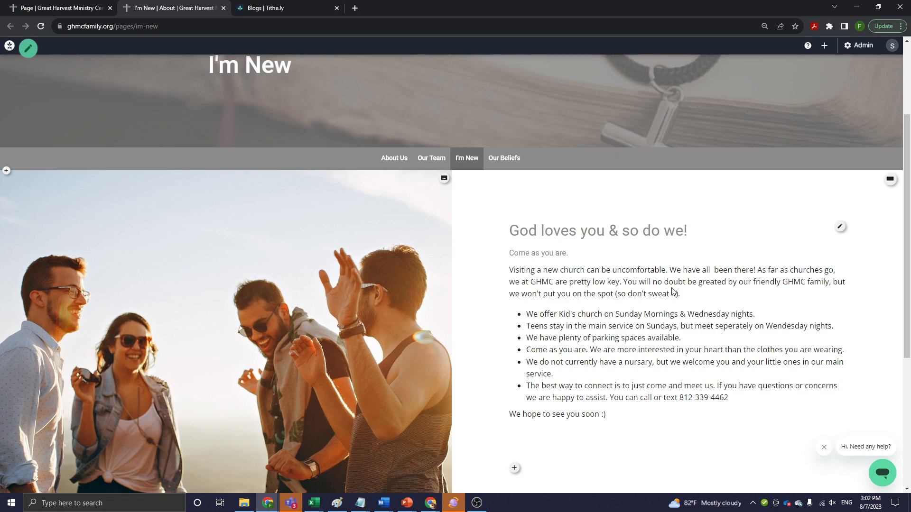
scroll(499, 160, down, 5)
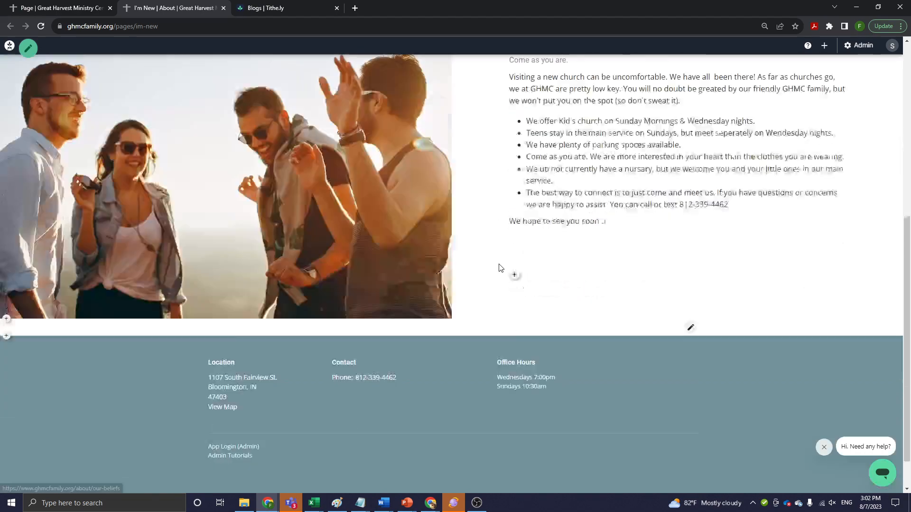
scroll(499, 265, up, 10)
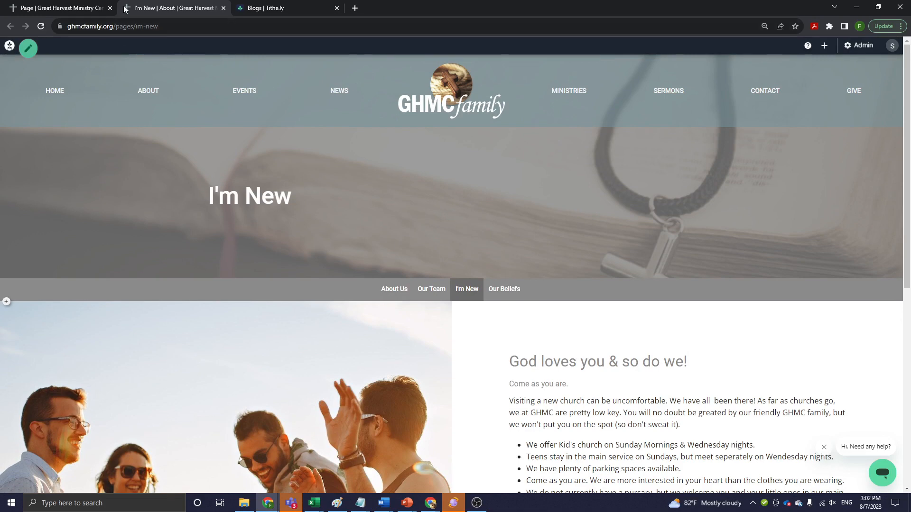
Return to the site content tab and view the Collections list and its Programs list
click(90, 7)
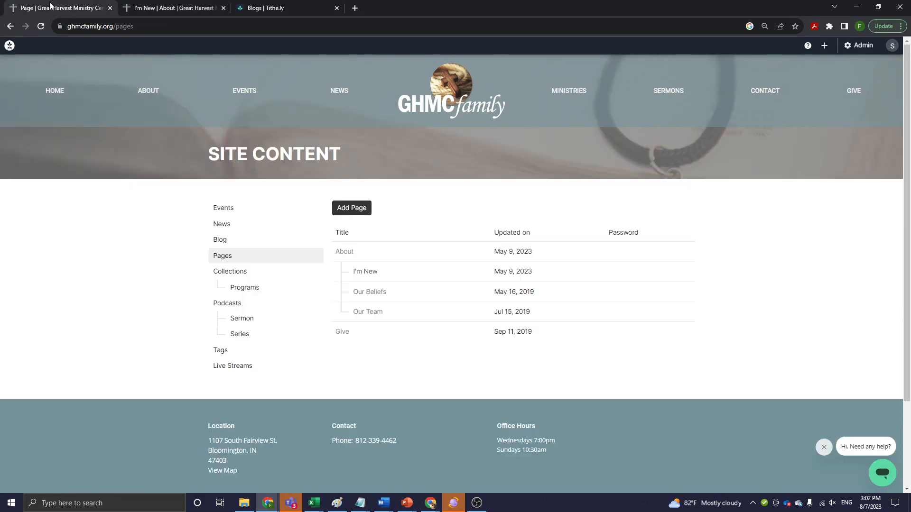
click(222, 276)
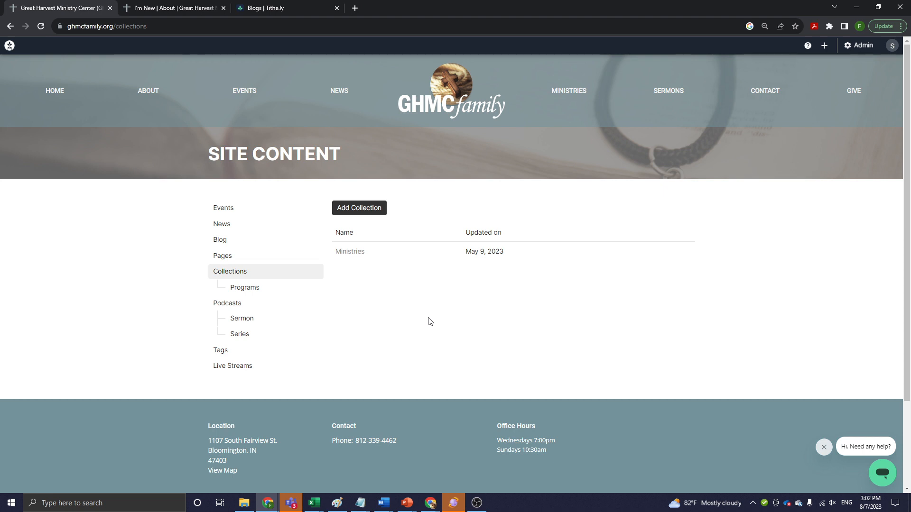
click(244, 289)
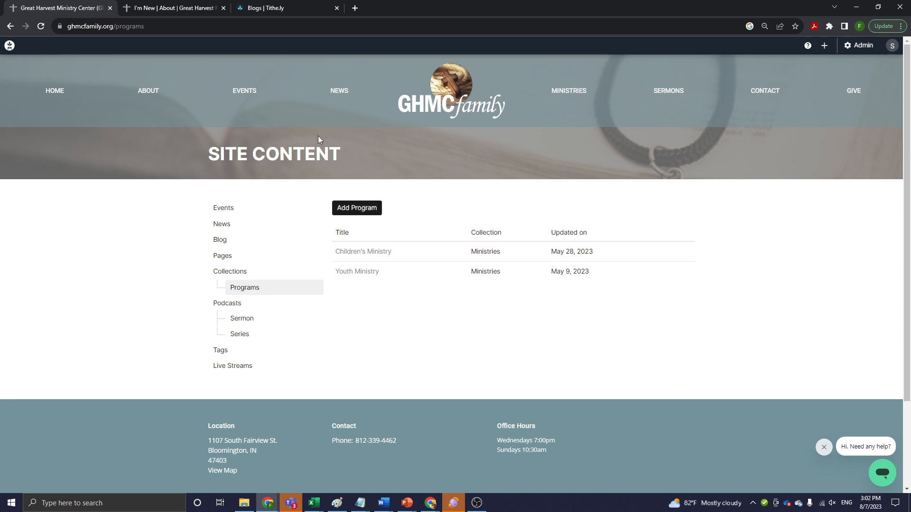
Open the Children's Ministry program from the Programs list and examine its page down to the footer
click(366, 251)
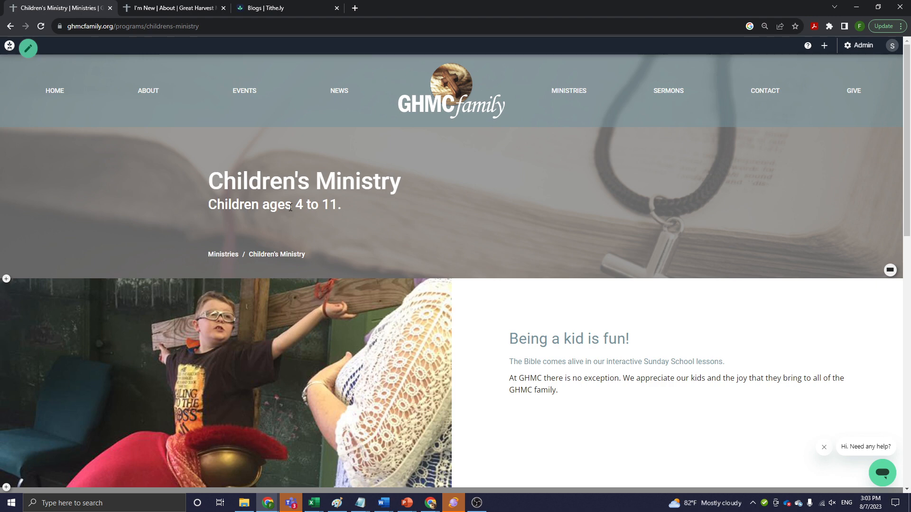
scroll(428, 315, down, 4)
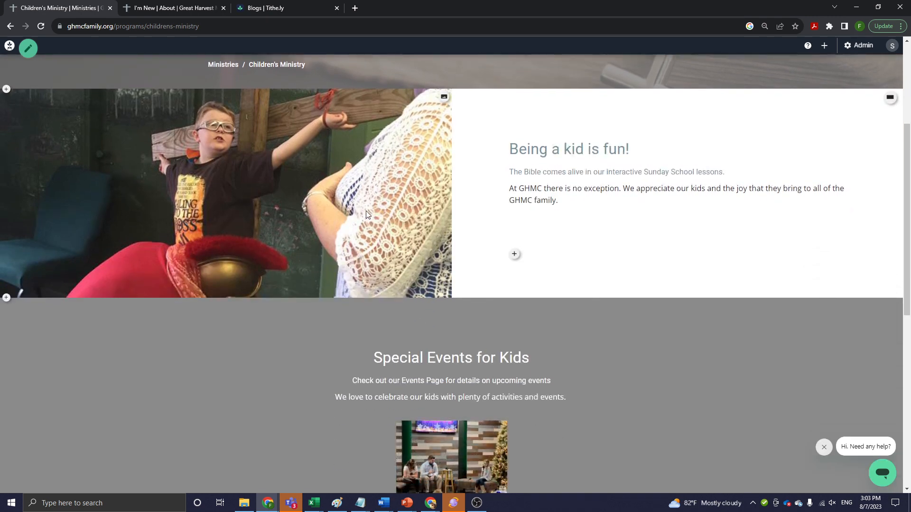
scroll(365, 215, up, 2)
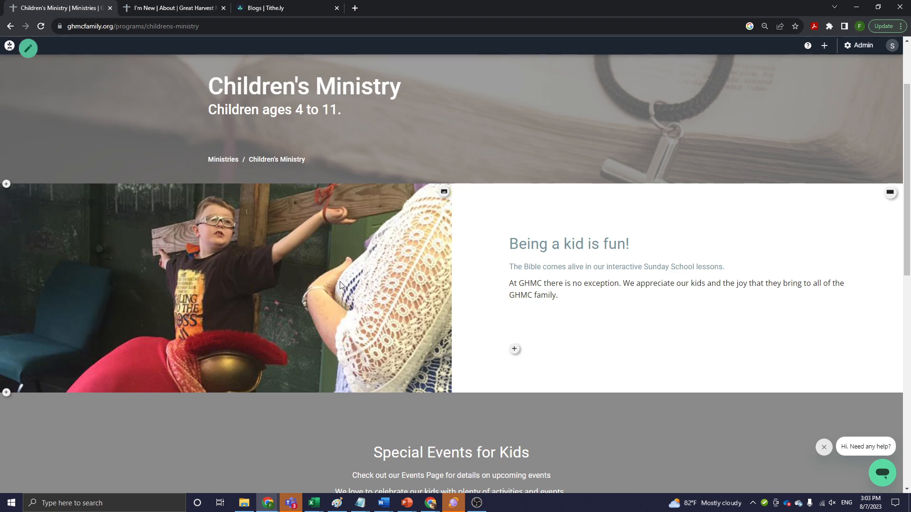
scroll(340, 281, down, 8)
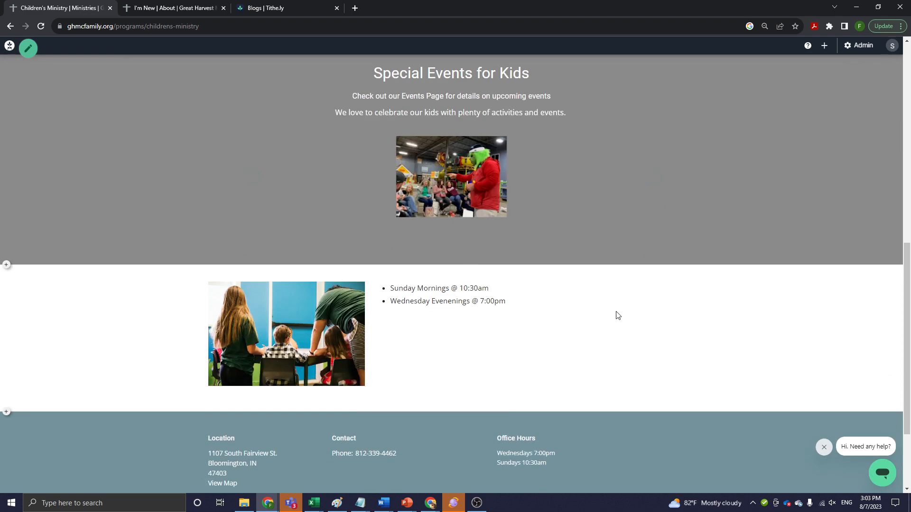
scroll(616, 315, down, 3)
scroll(578, 420, up, 3)
scroll(578, 421, up, 8)
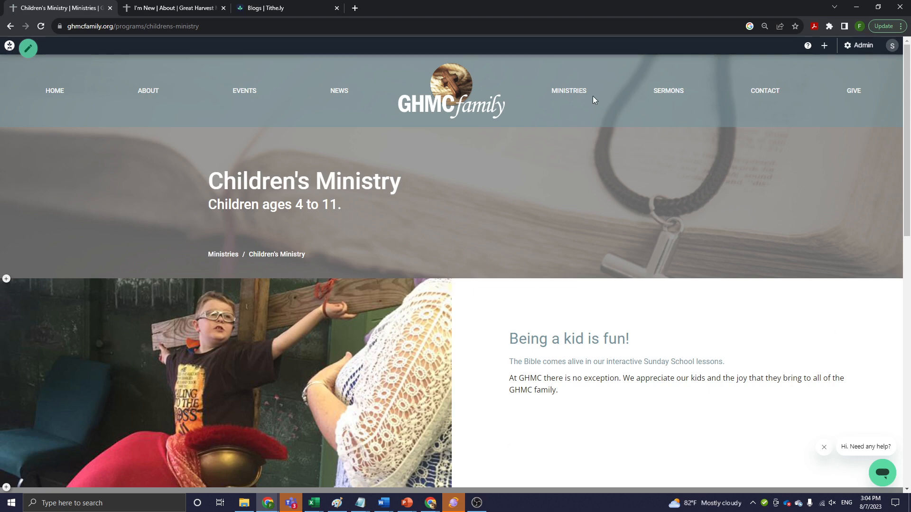
Open the Youth Ministry page from the website's Ministries page and examine its header, image and text blocks
click(557, 92)
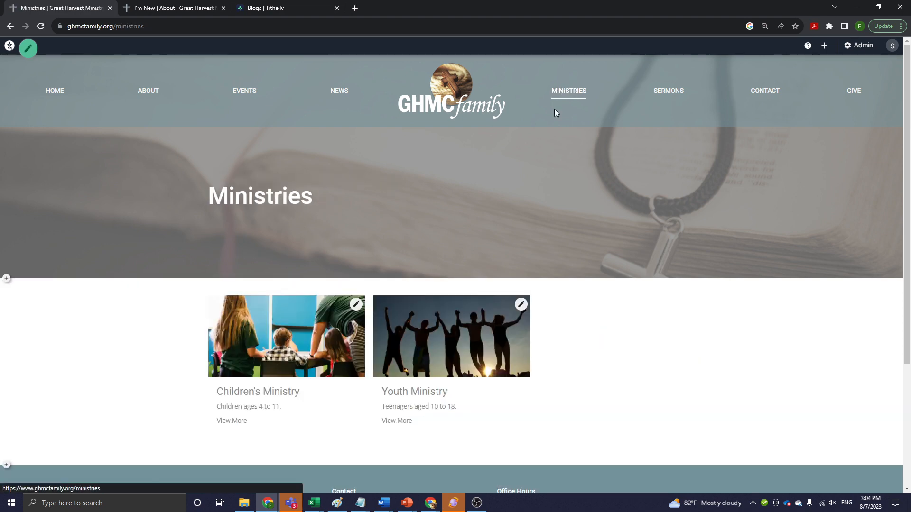
click(406, 391)
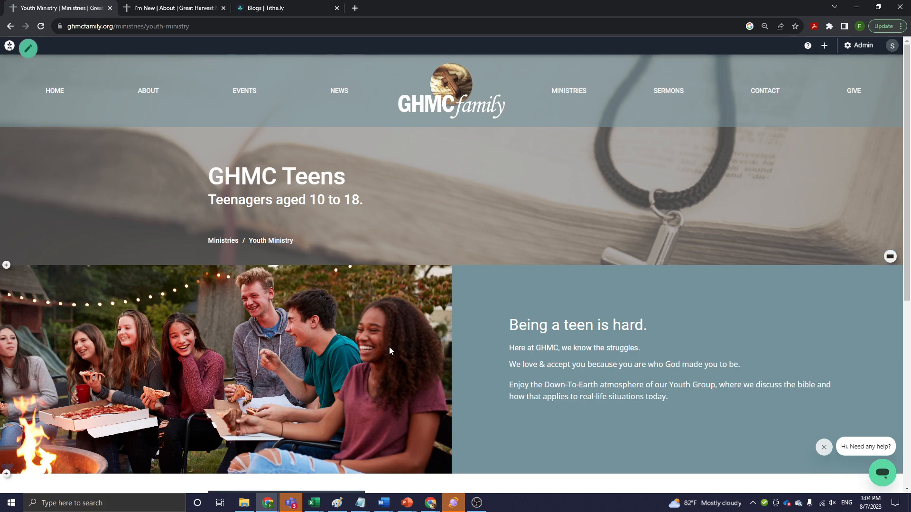
scroll(332, 374, down, 5)
scroll(331, 375, down, 2)
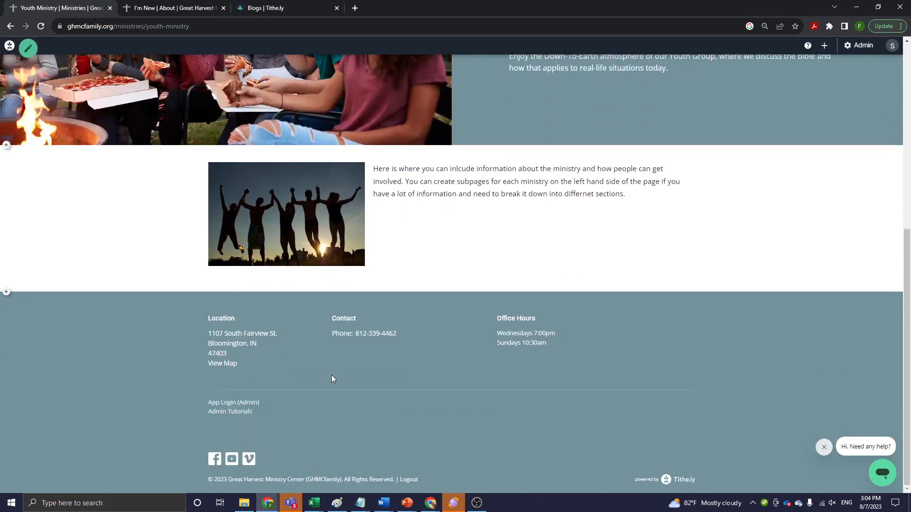
scroll(334, 385, up, 5)
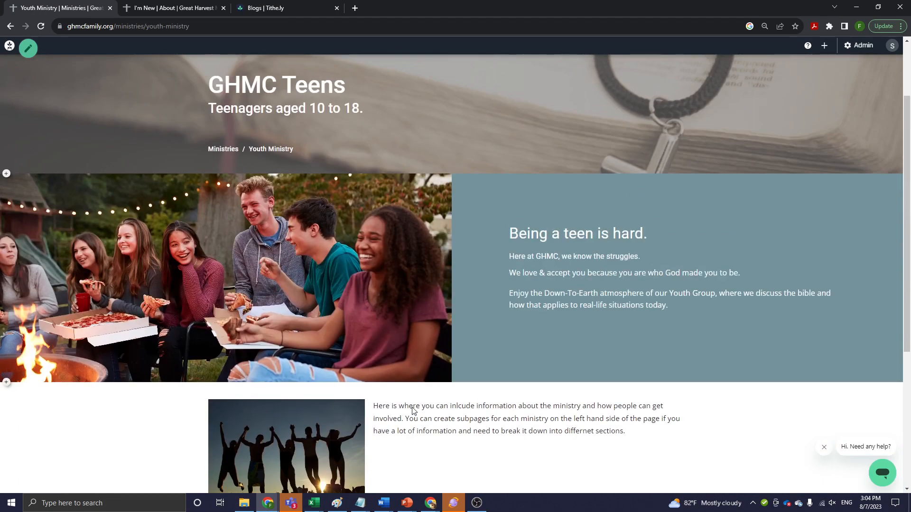
scroll(430, 388, down, 2)
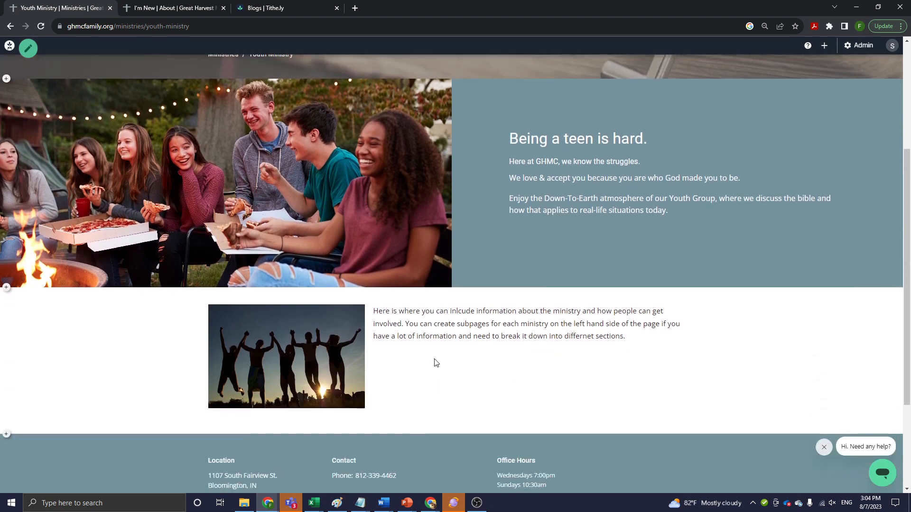
scroll(435, 360, up, 1)
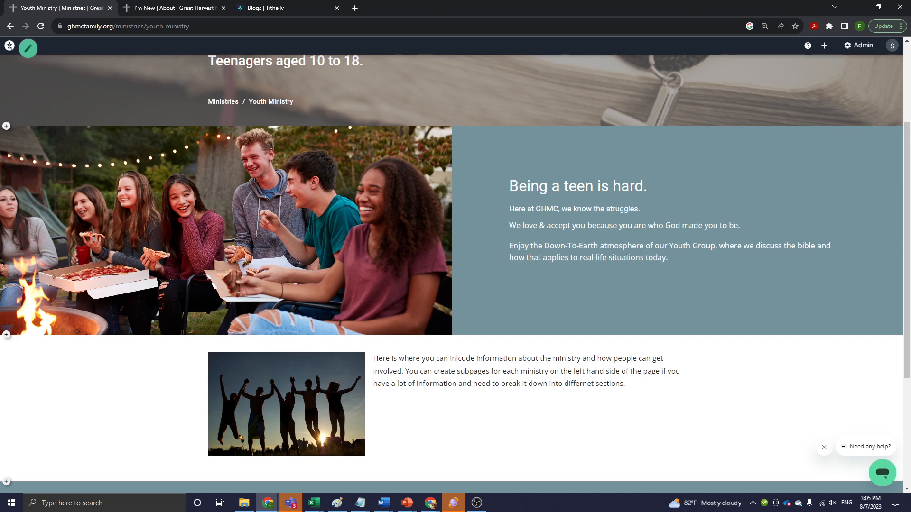
scroll(545, 383, up, 3)
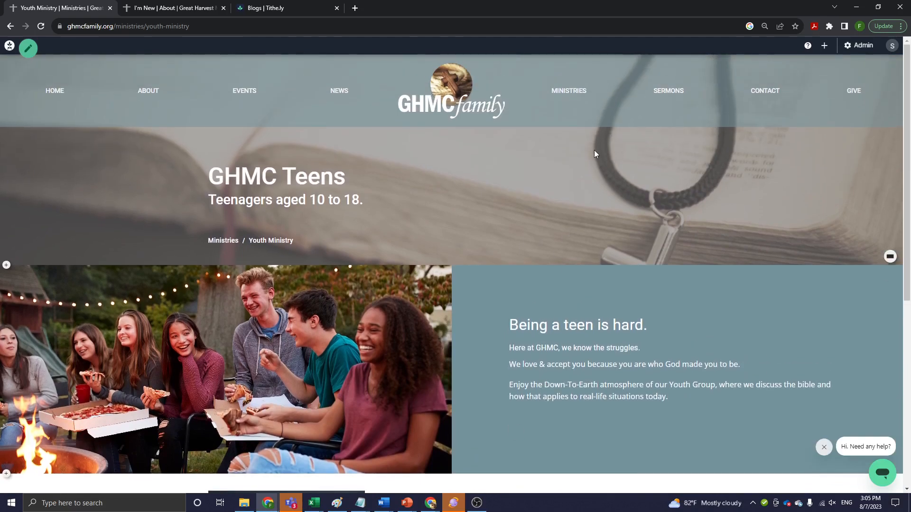
View the website's Ministries page, and compare it with the Ministries collection opened from the site content's Collections list
click(582, 90)
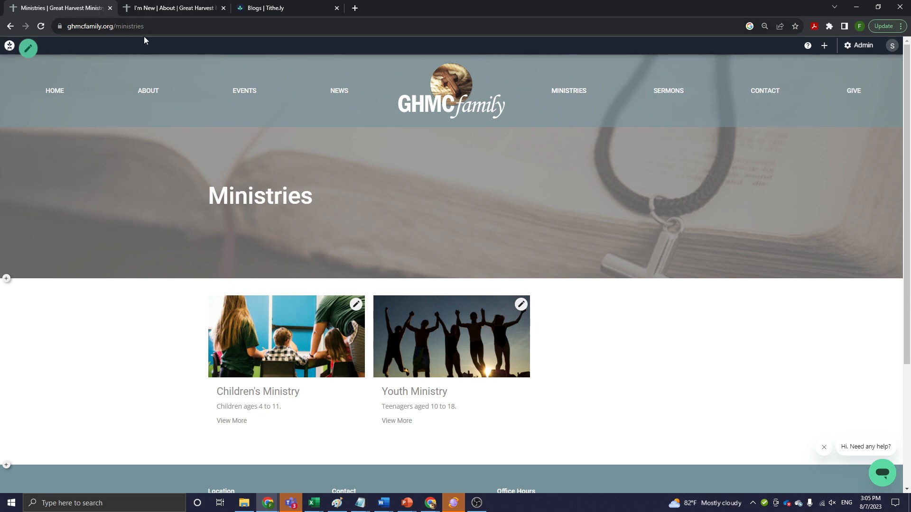
click(855, 47)
click(834, 65)
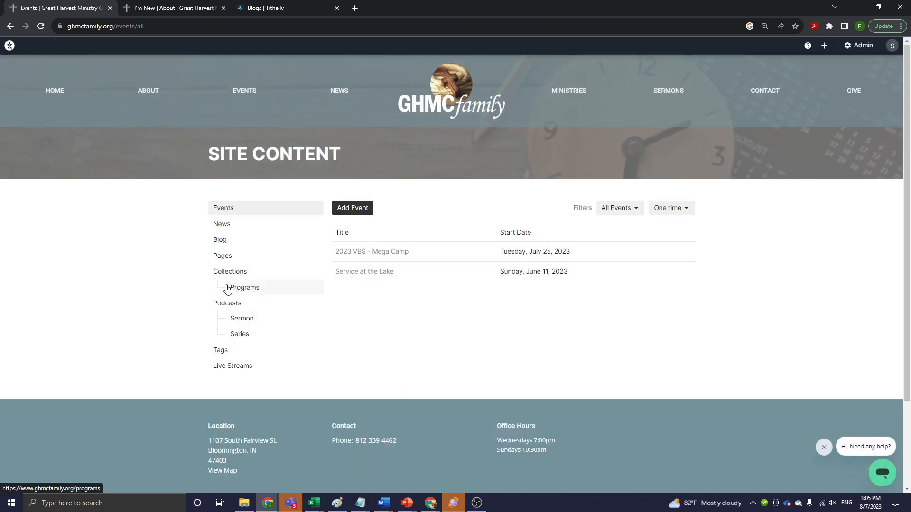
click(236, 272)
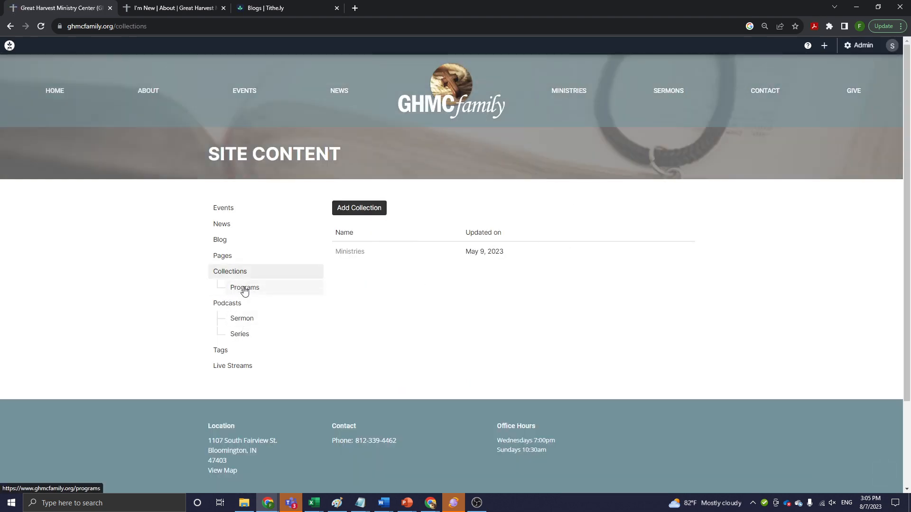
click(354, 253)
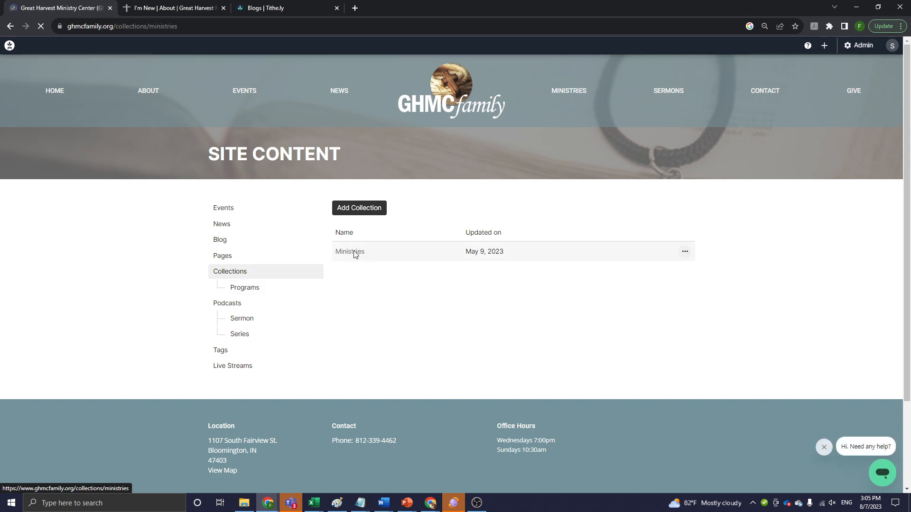
scroll(590, 304, down, 3)
scroll(590, 304, up, 3)
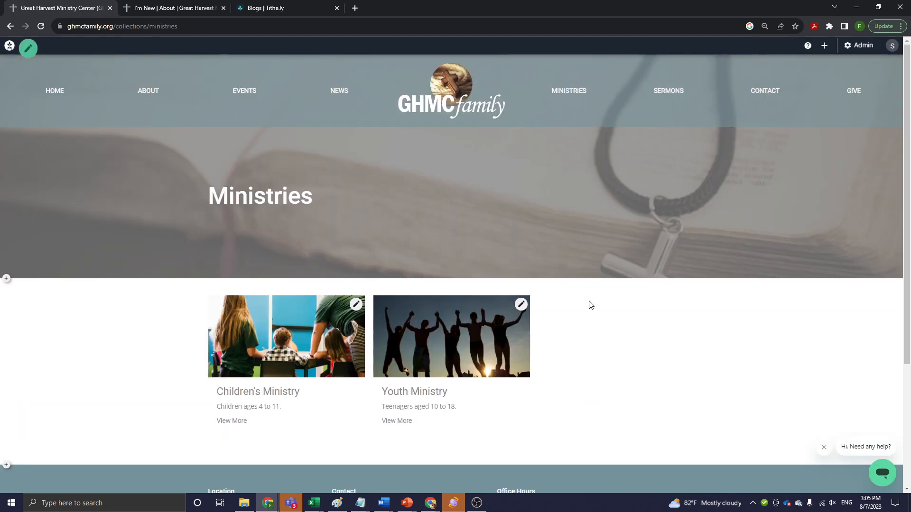
Return to the site content and view the Podcasts list
click(853, 50)
click(843, 66)
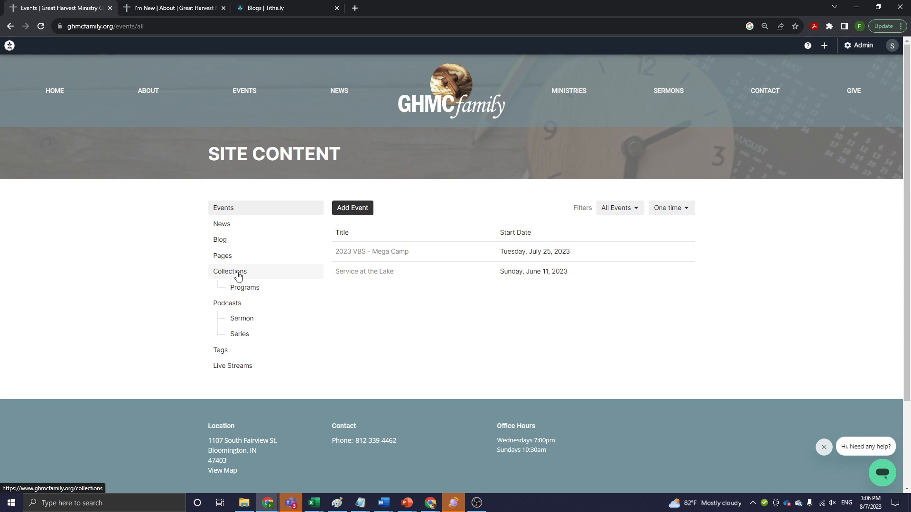
click(231, 307)
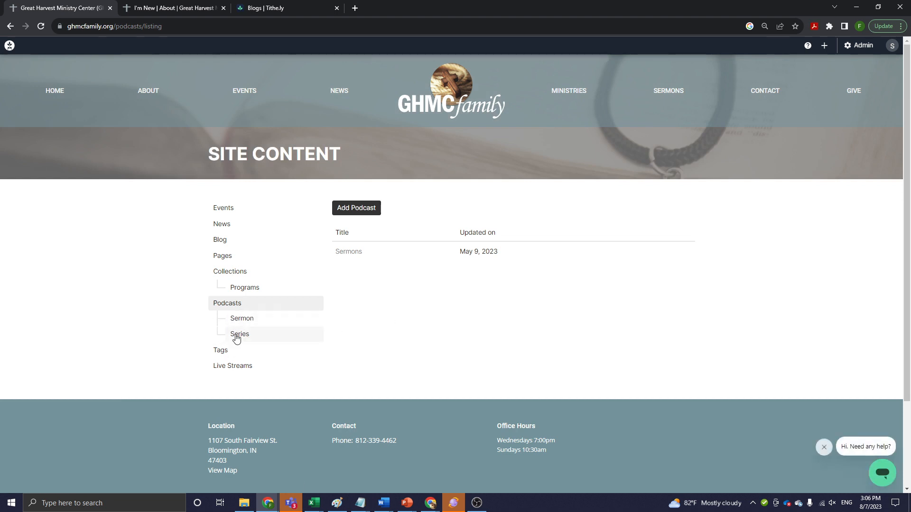
Open the site content's Tags list and create a tag named "Jesus"
click(222, 352)
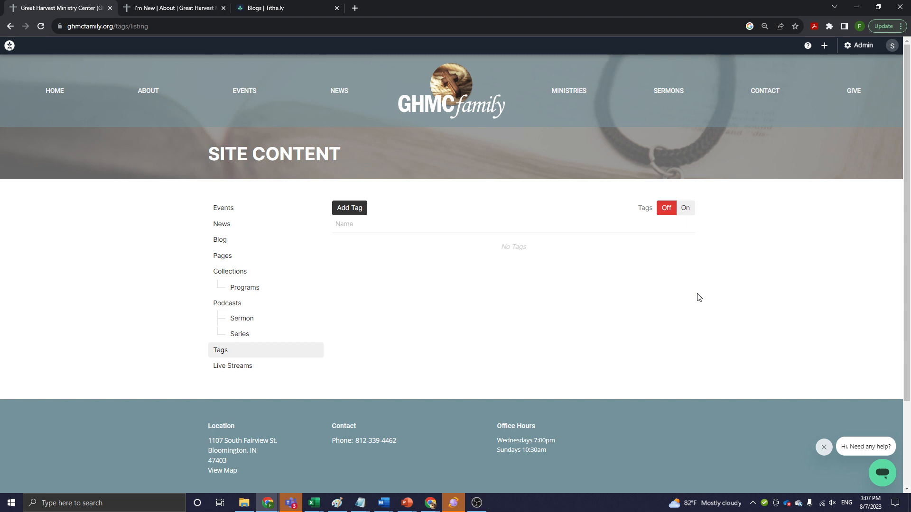
click(360, 208)
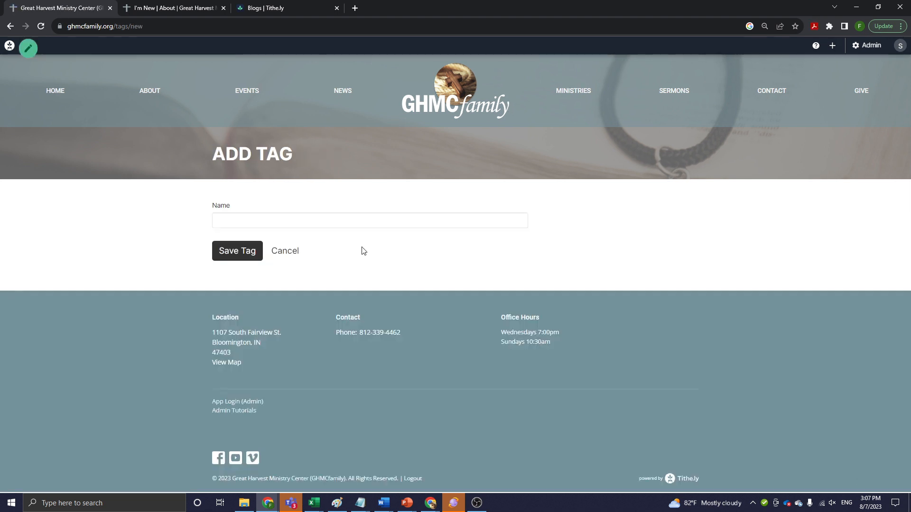
click(299, 224)
text(Jesus)
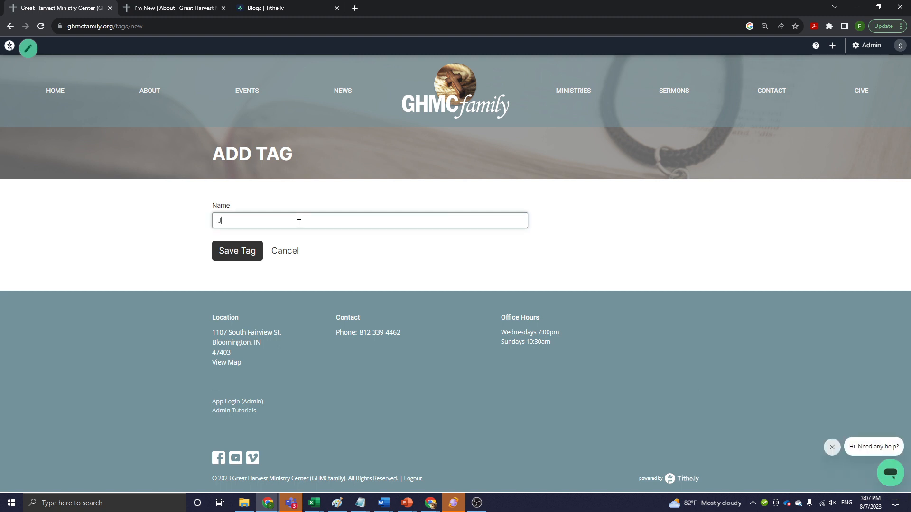
click(238, 254)
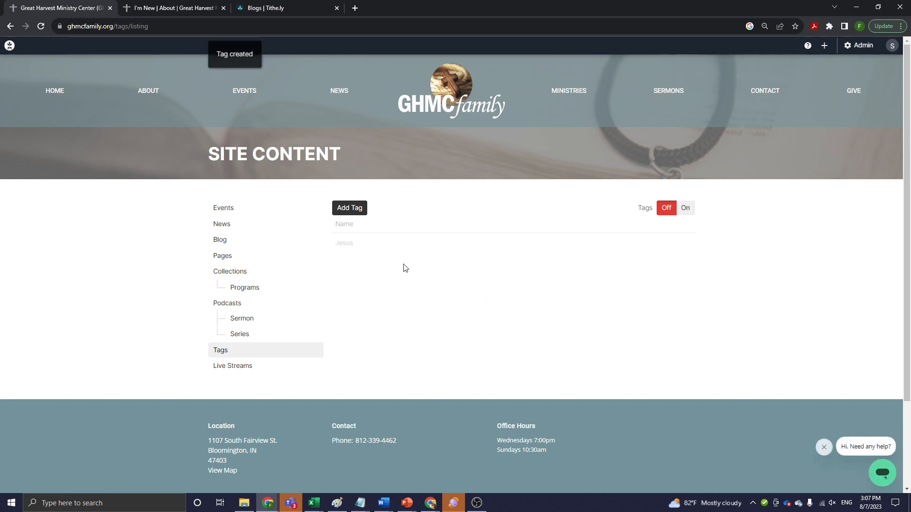
Try to switch tags on for the site, and create a second tag named "Church"
click(686, 209)
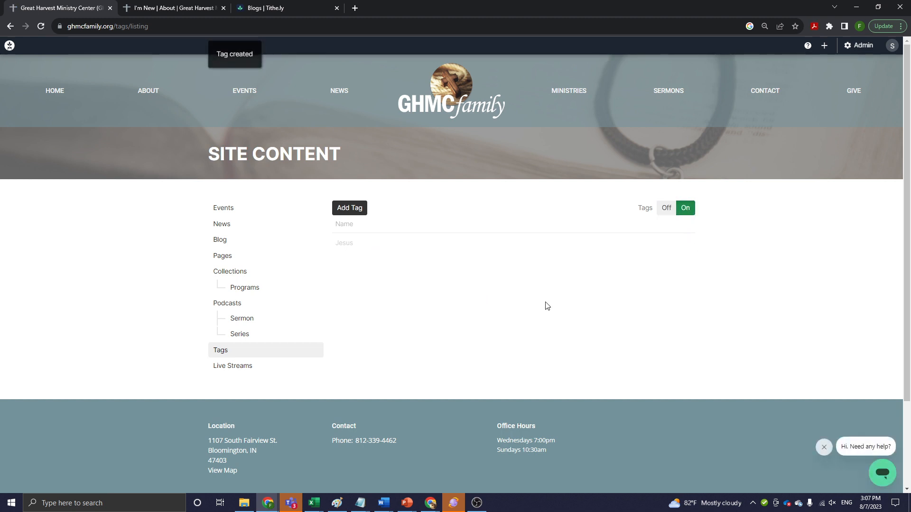
click(353, 210)
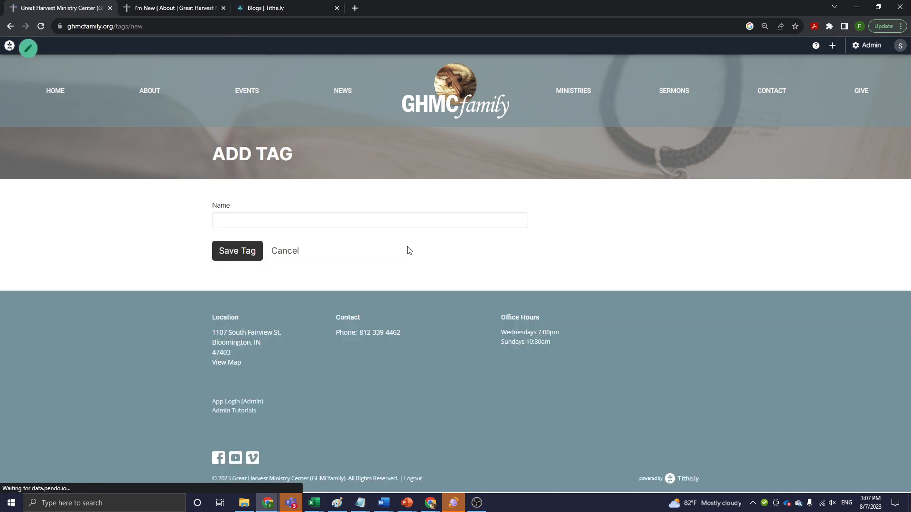
text(Church)
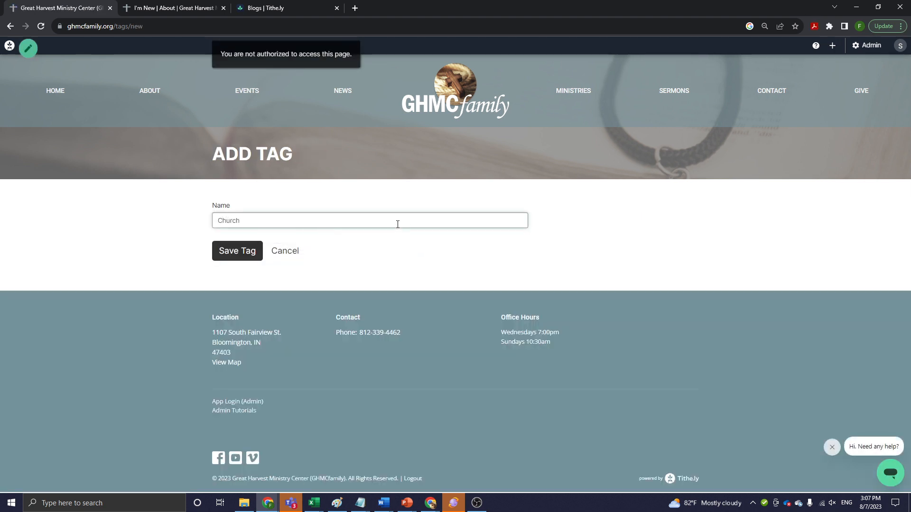
click(237, 252)
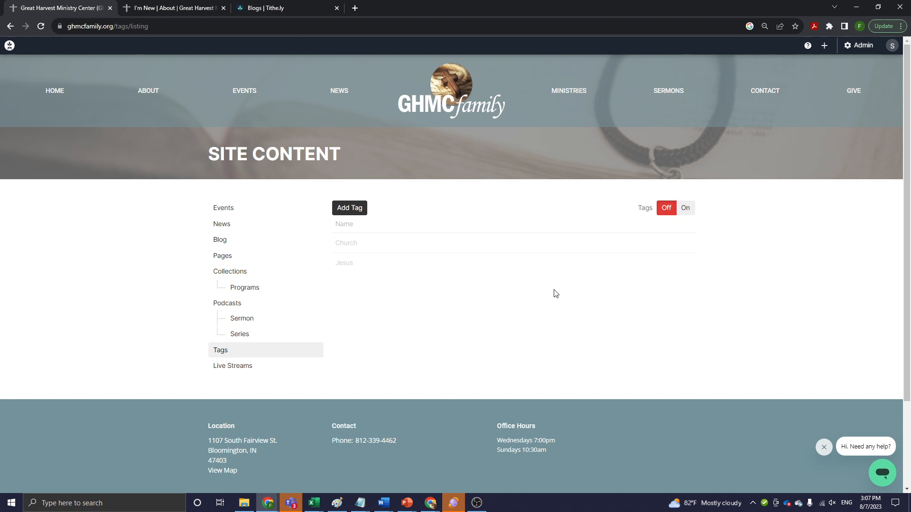
Review the site content lists for Live Streams, Events, News, Blog and Pages, ending back on Events
click(237, 367)
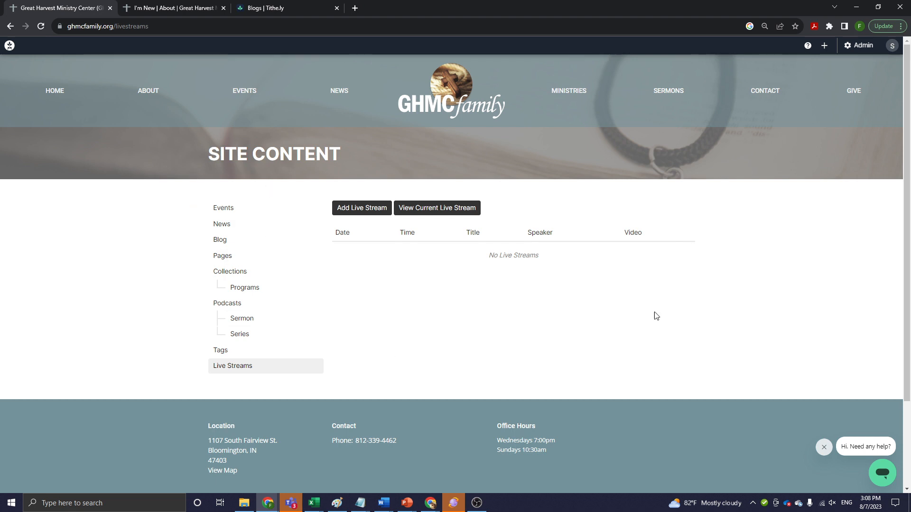
click(226, 209)
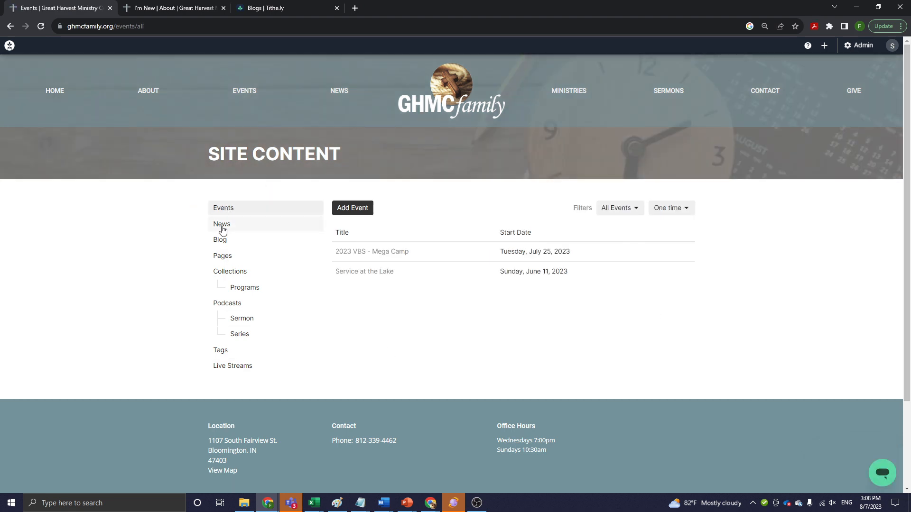
click(223, 226)
click(226, 245)
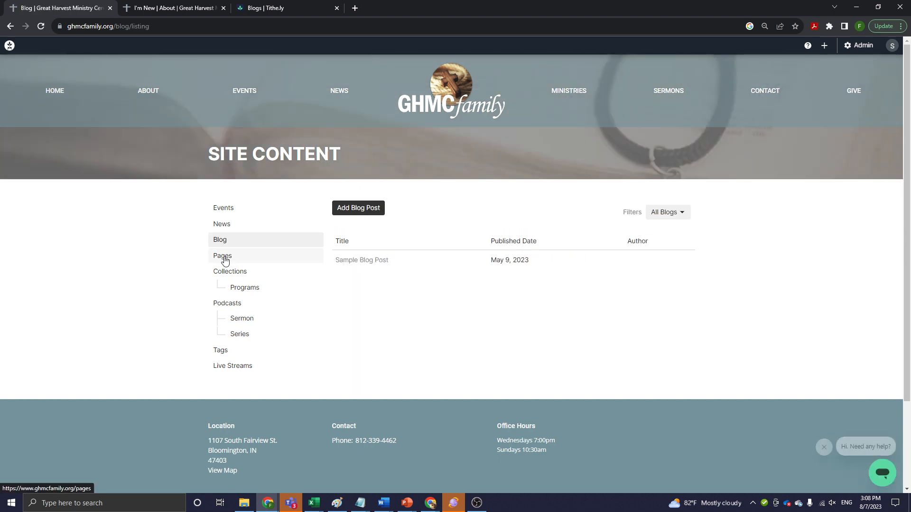
click(224, 257)
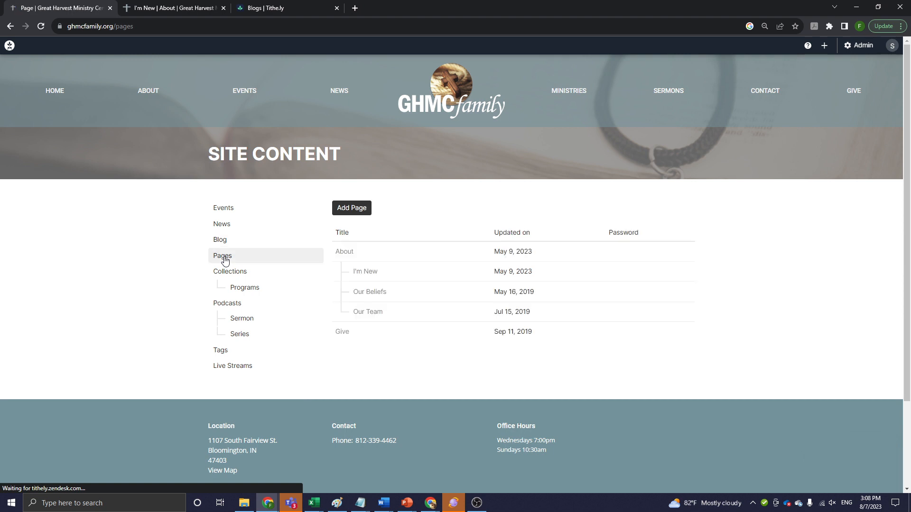
click(225, 211)
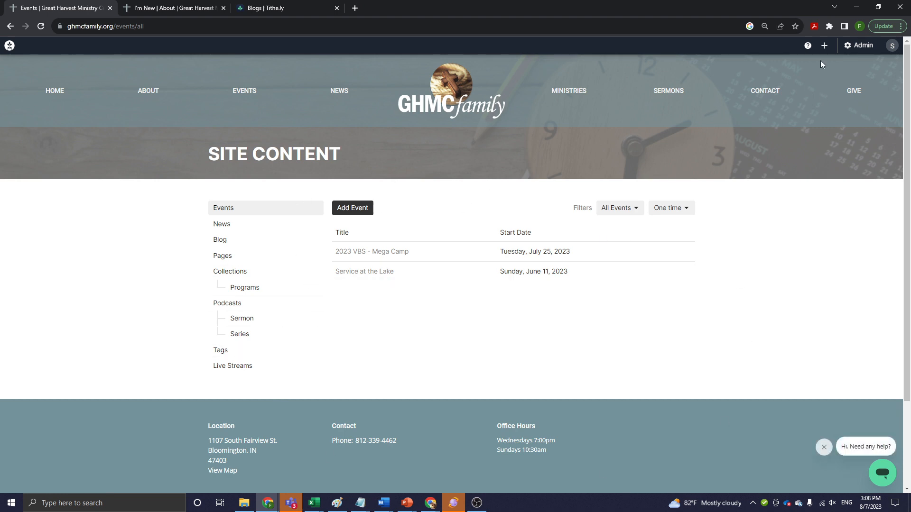
Open the site design settings and save the dark blue preset palette with colors 123D5F, 476678 and A7B6B5
click(866, 46)
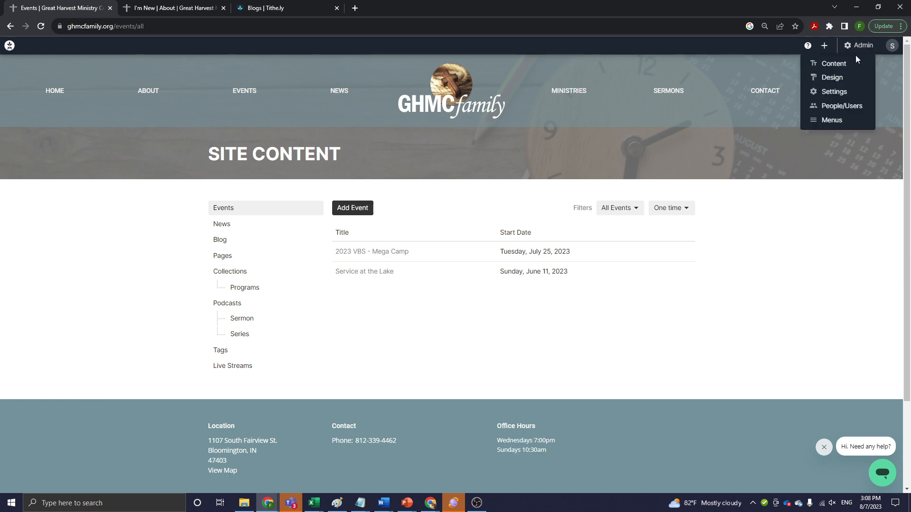
click(838, 77)
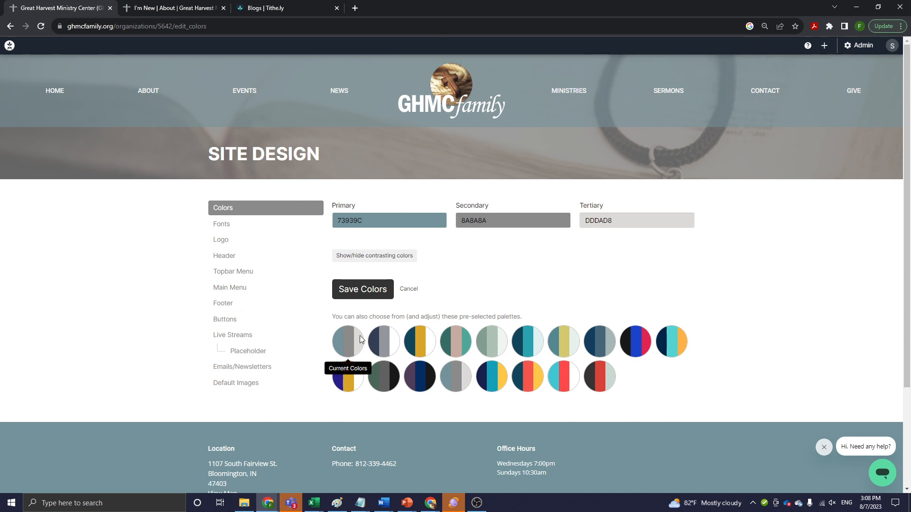
click(597, 337)
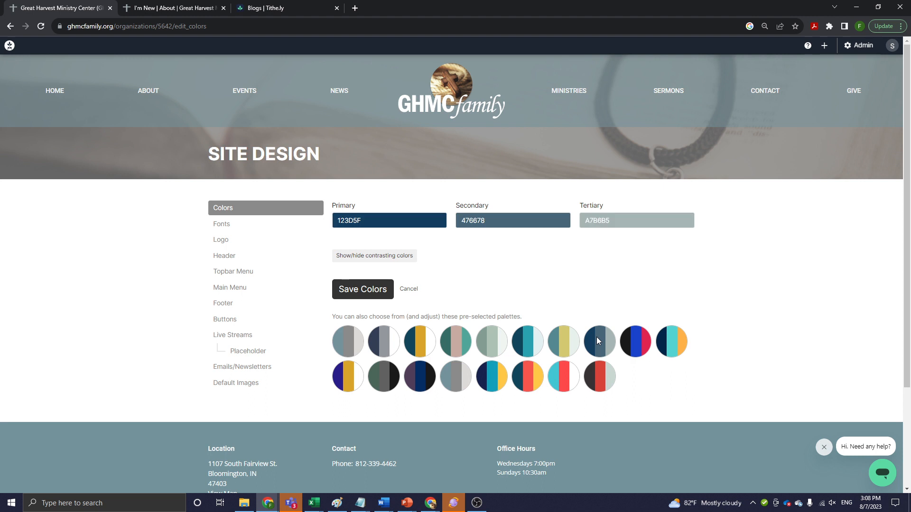
click(361, 291)
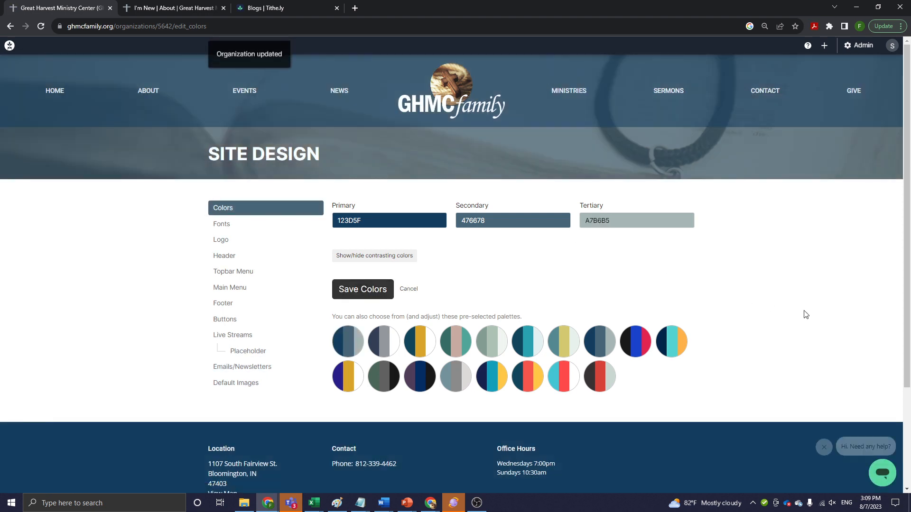
scroll(769, 345, down, 3)
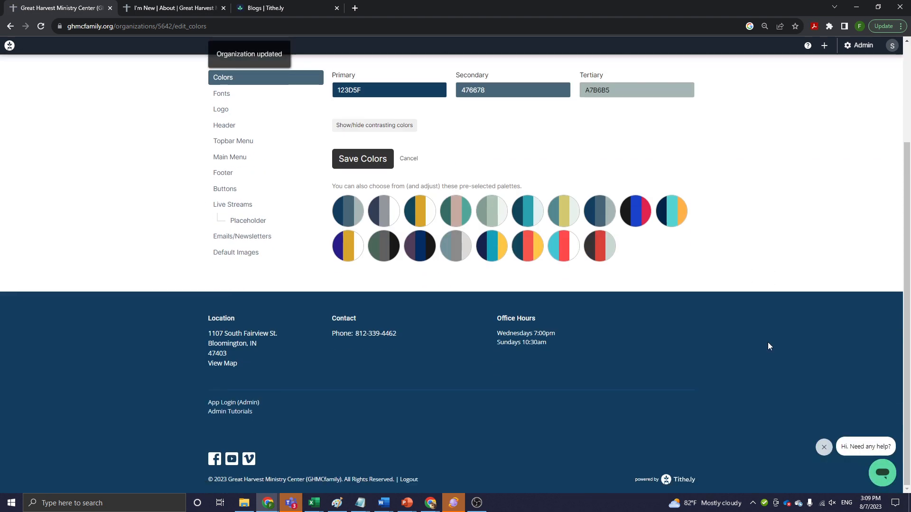
Switch the site colors back to the preset palette 73939C, 8A8A8A and DDDAD8 and save them
scroll(769, 346, up, 3)
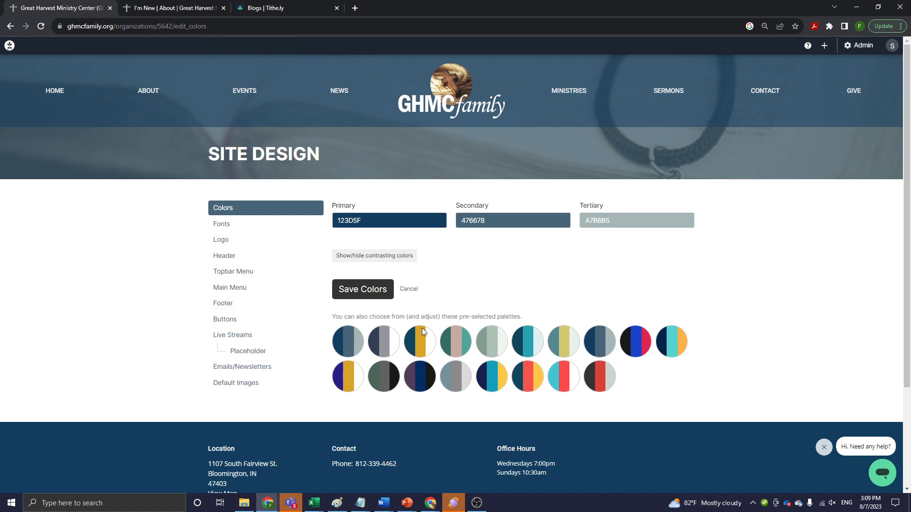
click(463, 381)
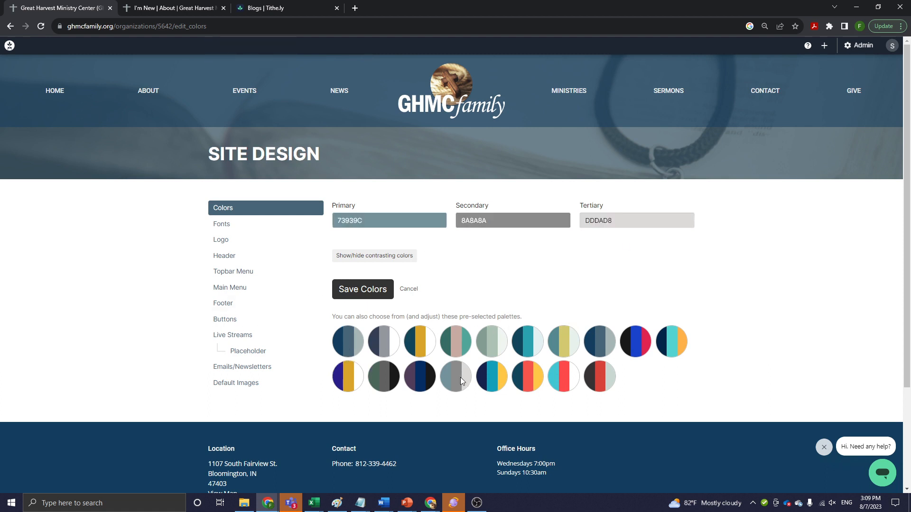
click(363, 290)
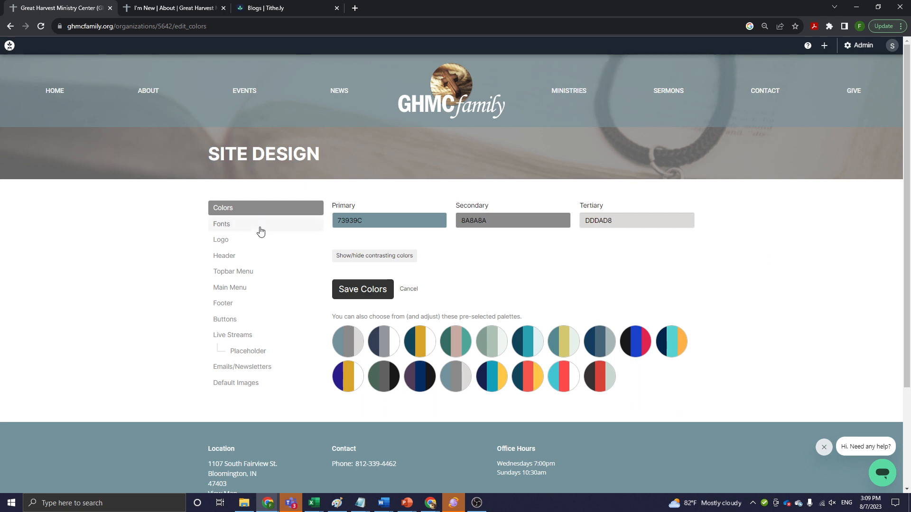
Open the site design's Fonts settings and review the two font options and the advanced heading and body styles
click(230, 229)
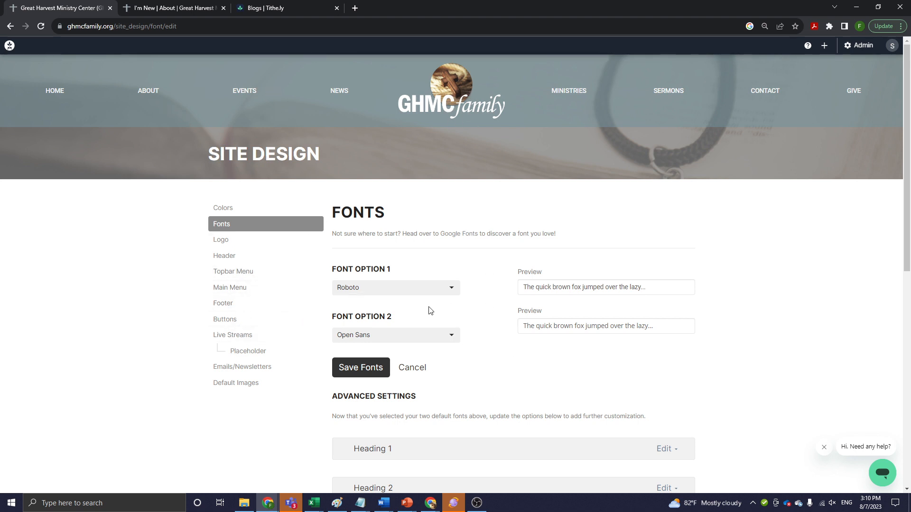
scroll(449, 387, down, 2)
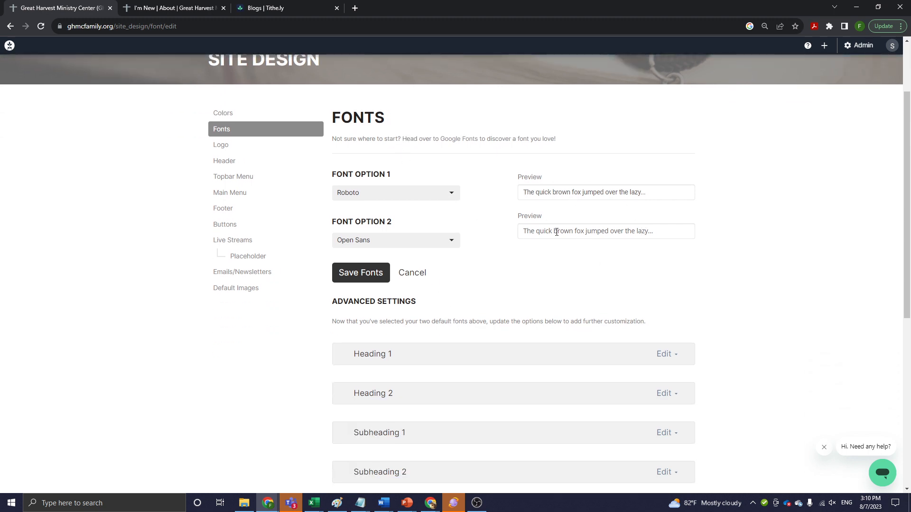
scroll(547, 281, down, 3)
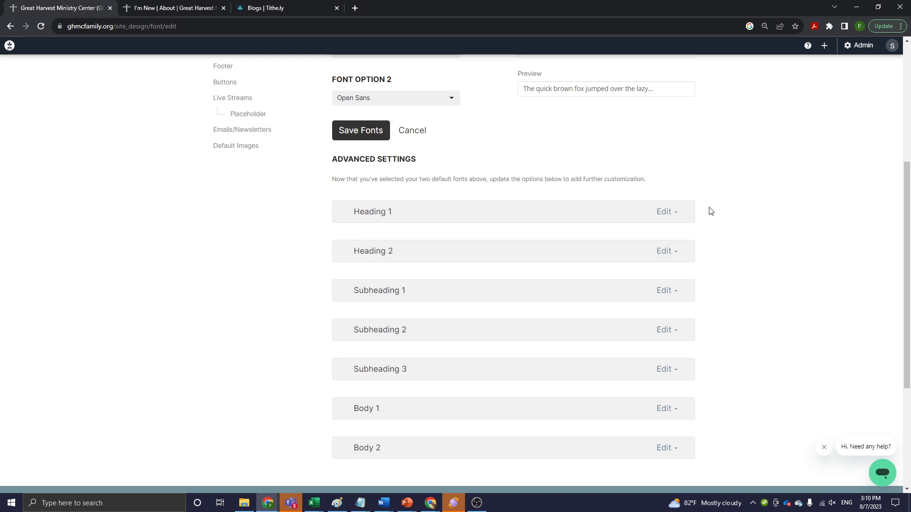
scroll(564, 345, down, 3)
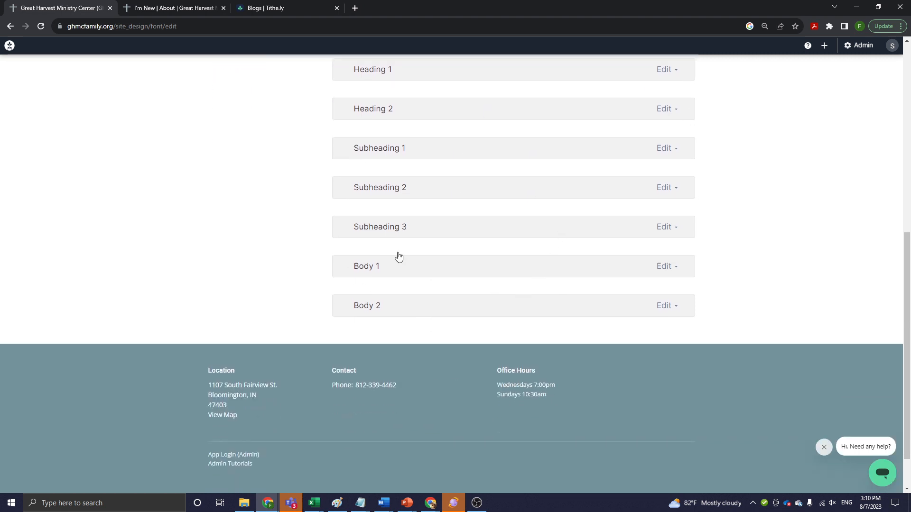
scroll(470, 284, up, 4)
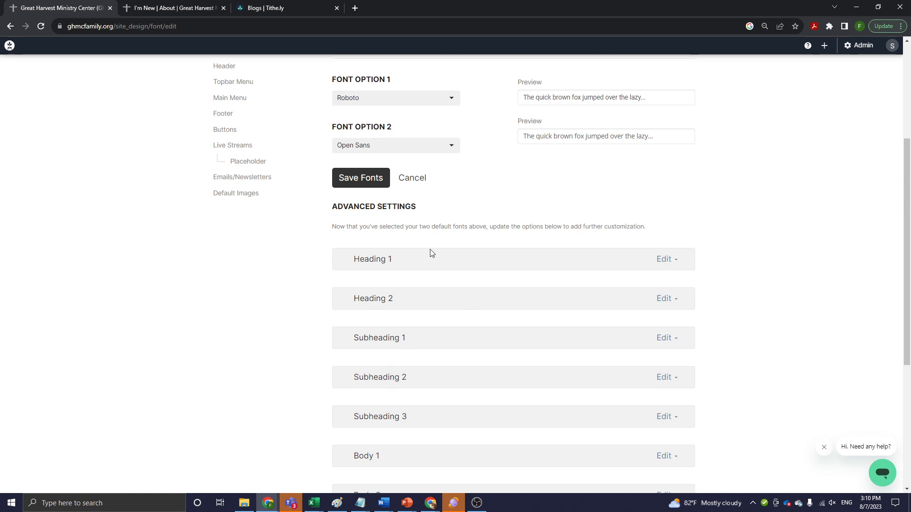
Expand the advanced settings for Heading 1 and examine its text preview and size control
click(678, 264)
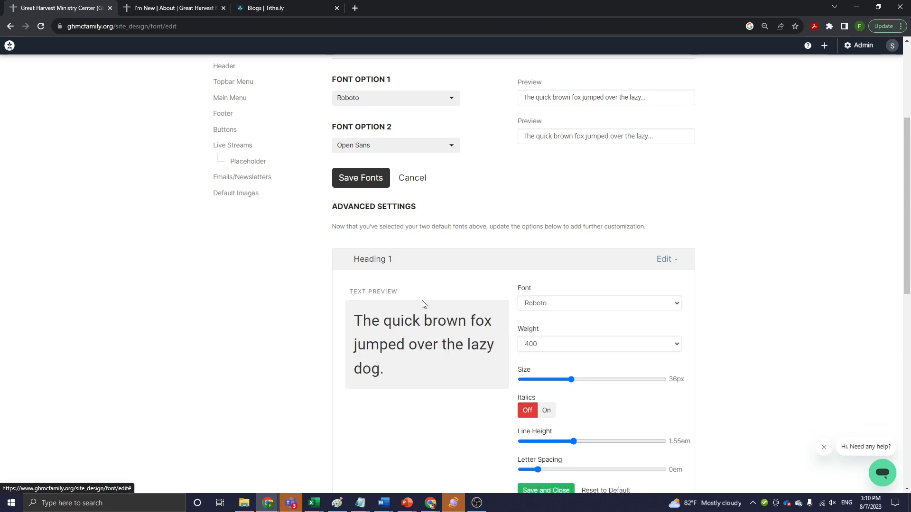
drag(350, 322, 415, 364)
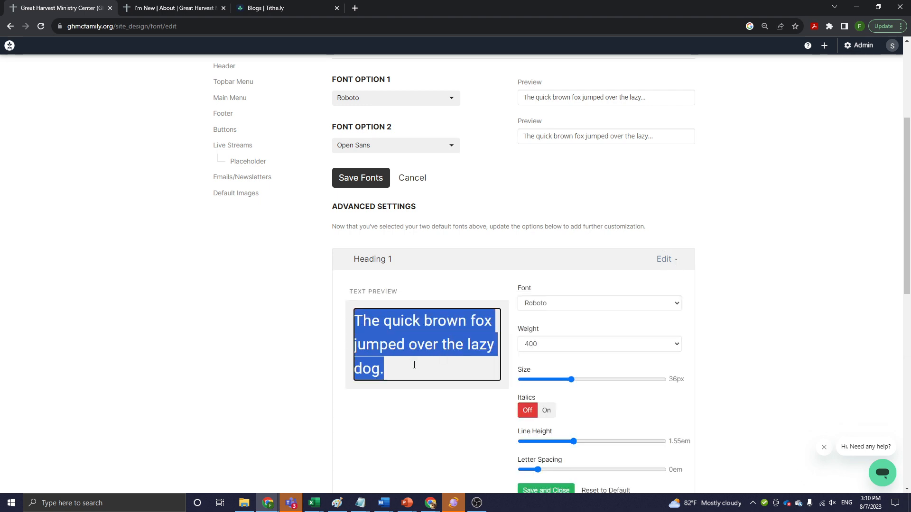
scroll(526, 374, down, 2)
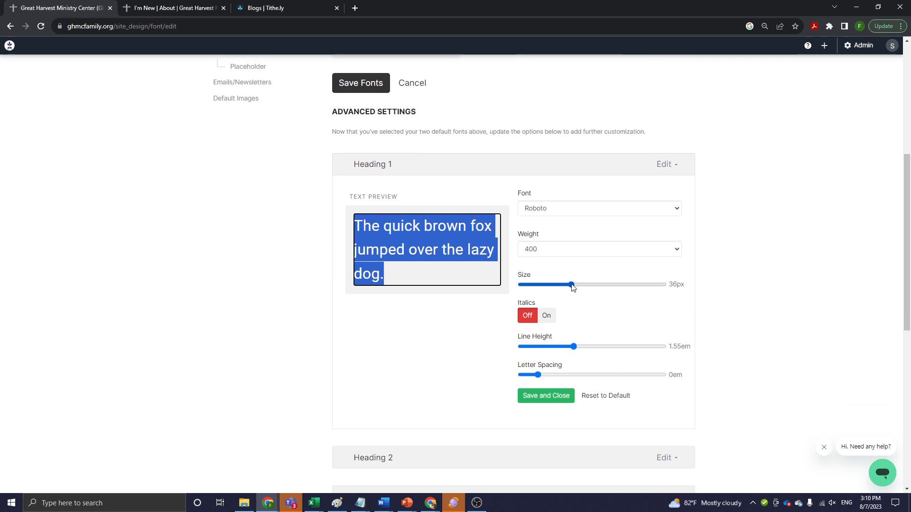
click(573, 287)
mouse_move(572, 287)
mouse_down()
mouse_move(547, 285)
mouse_move(571, 287)
mouse_up()
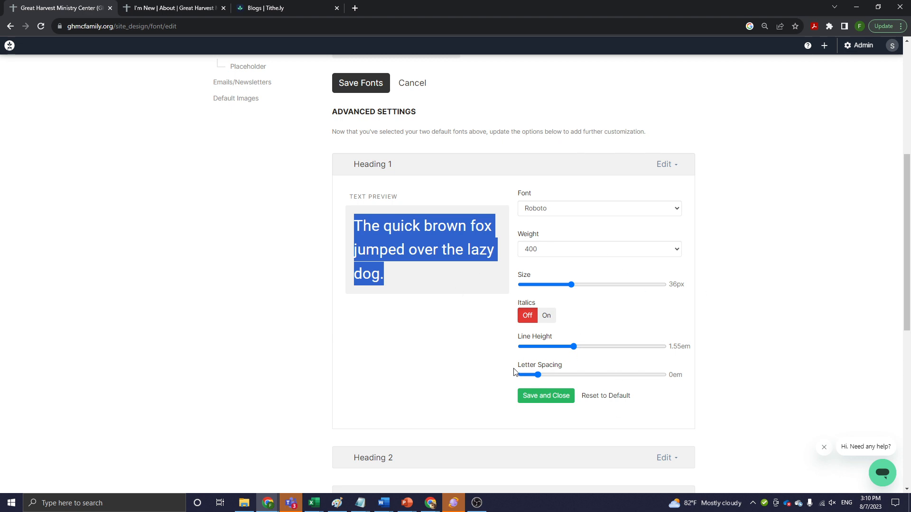
click(483, 362)
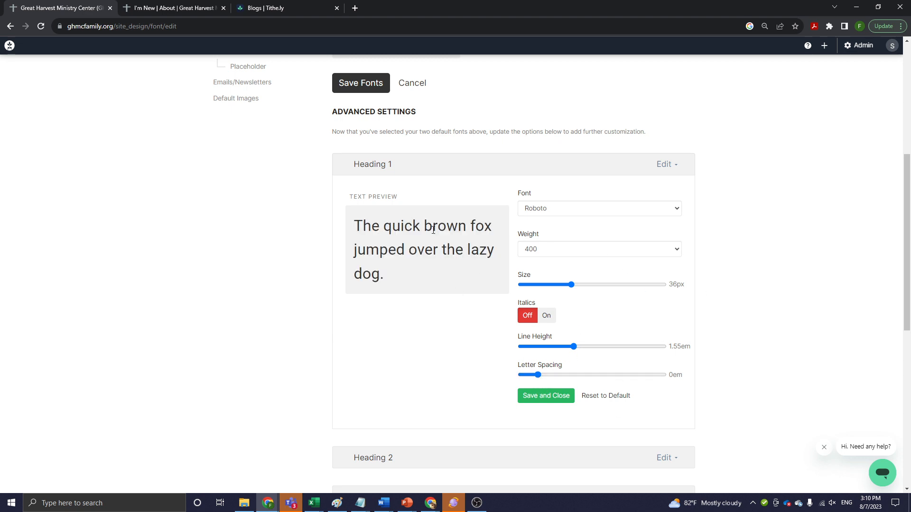
Try a Heading 1 letter spacing of 0.19em, return it to 0em and collapse the Heading 1 settings without saving
drag(356, 224, 380, 235)
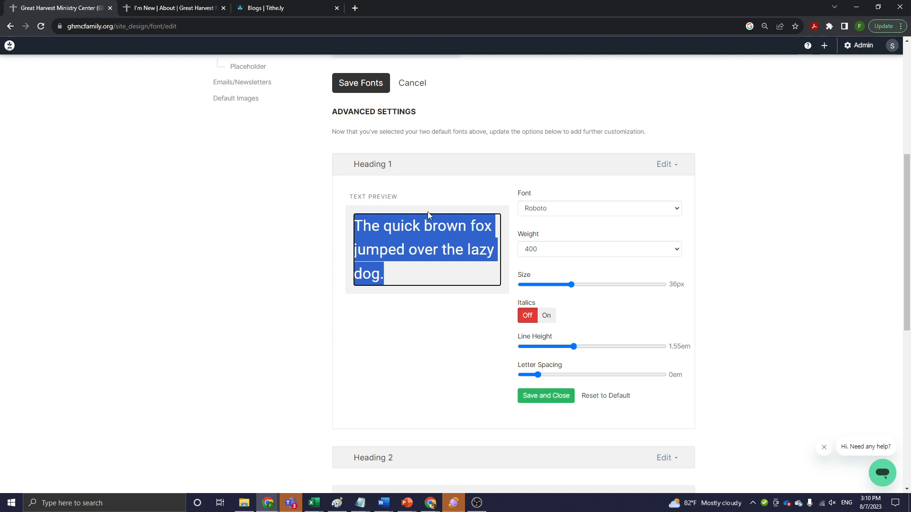
click(539, 375)
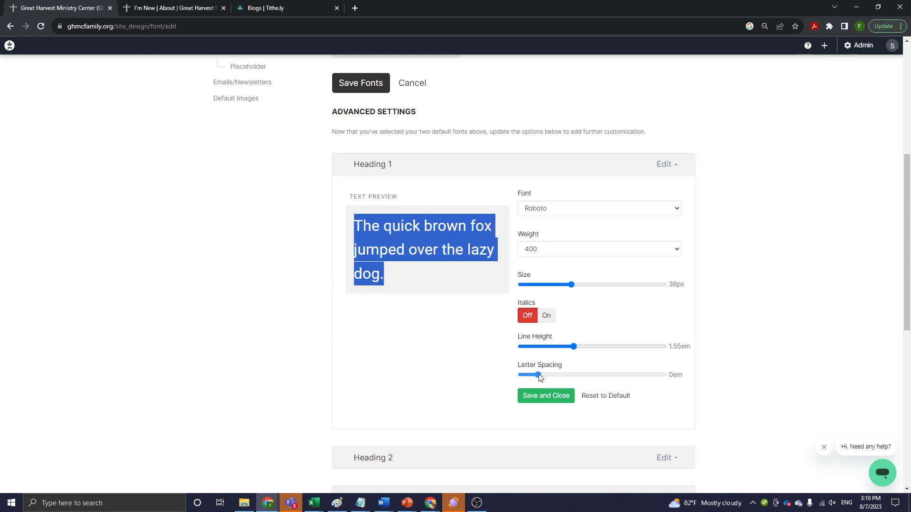
drag(539, 378, 547, 376)
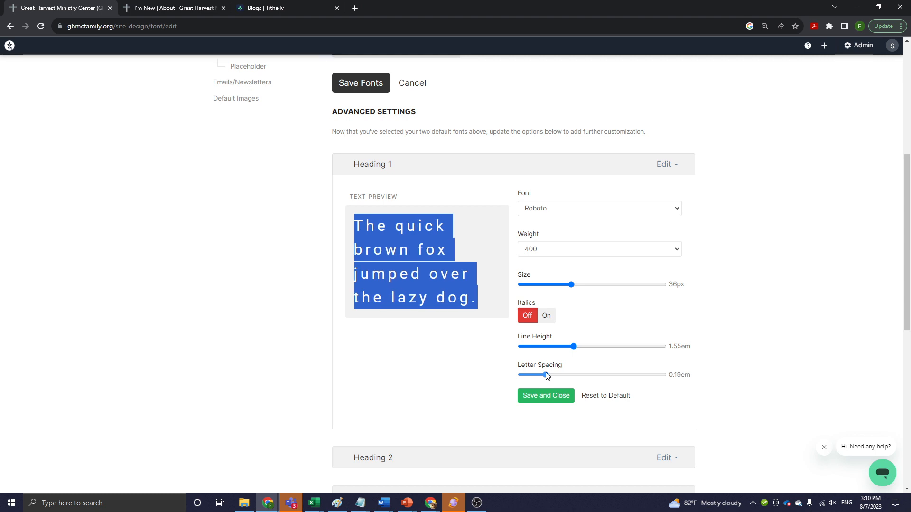
drag(547, 376, 538, 377)
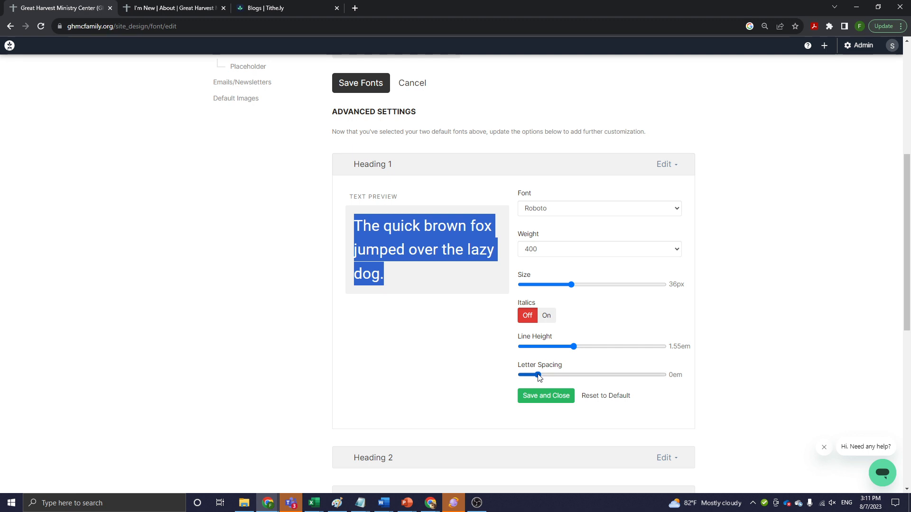
click(467, 366)
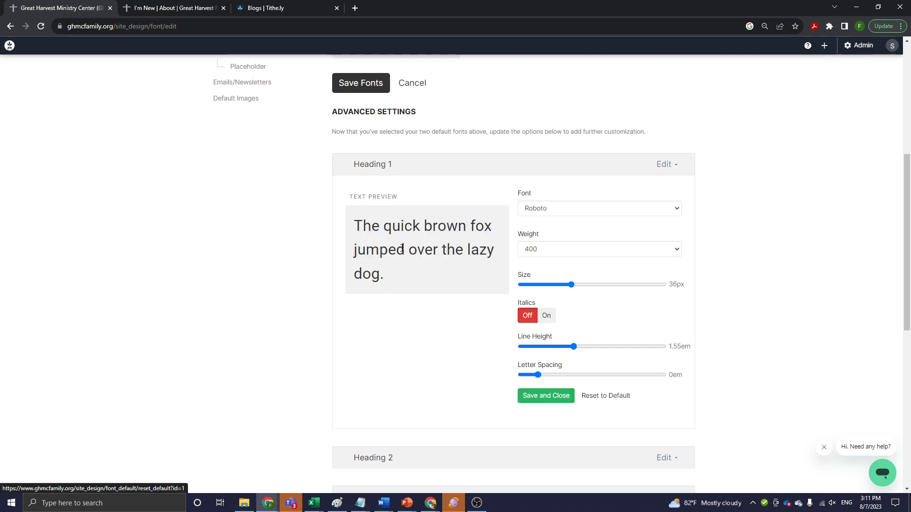
click(677, 166)
Open the site design's Logo settings and review the dark logo, light logo, override text and favicon options
scroll(731, 213, down, 3)
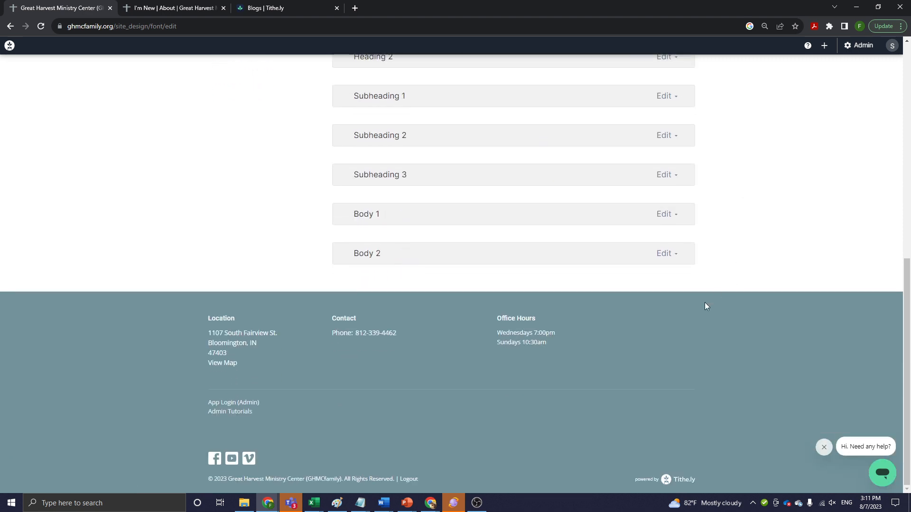
scroll(641, 368, up, 9)
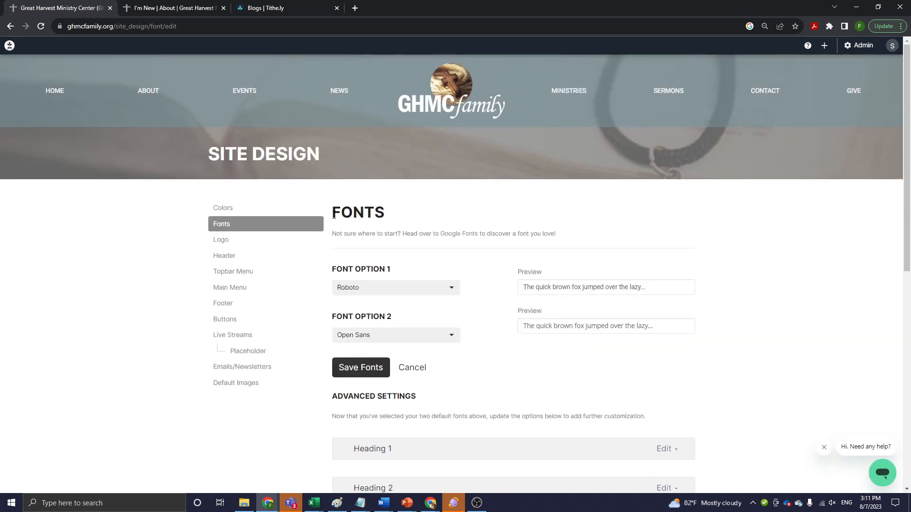
click(237, 242)
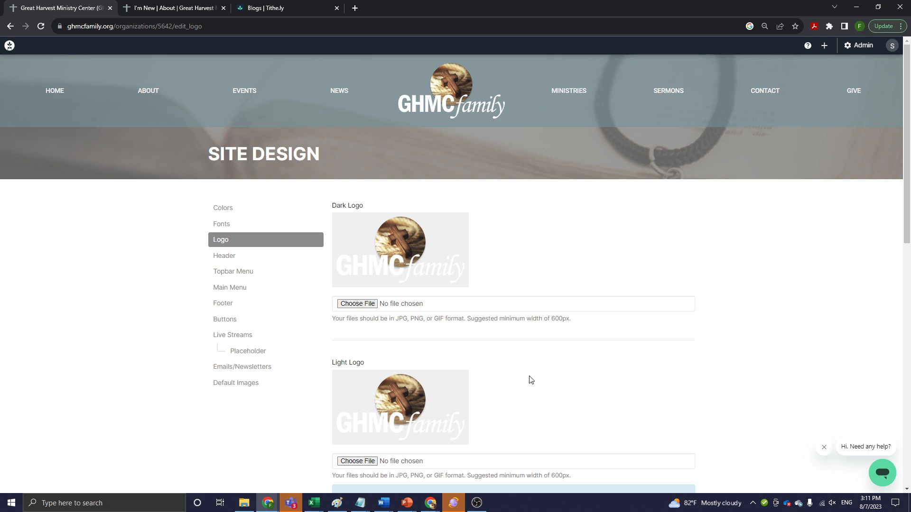
scroll(531, 380, down, 1)
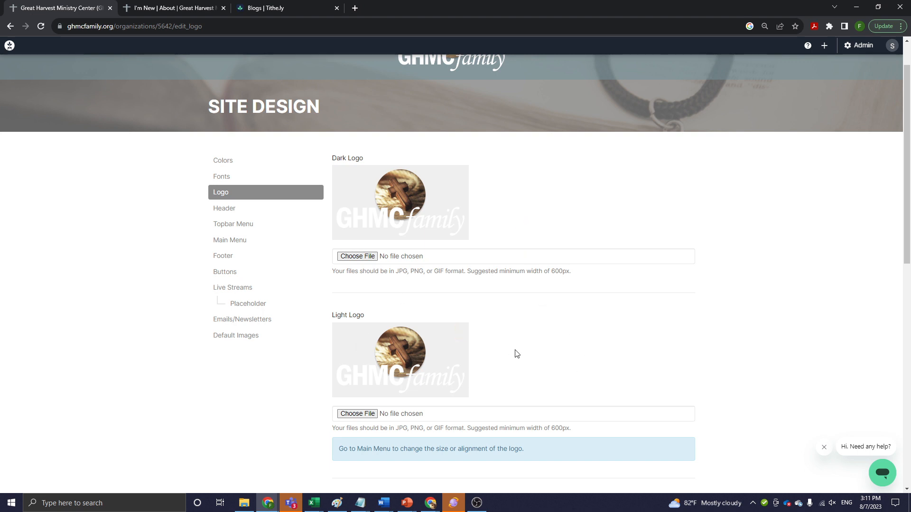
mouse_move(463, 376)
scroll(542, 328, down, 4)
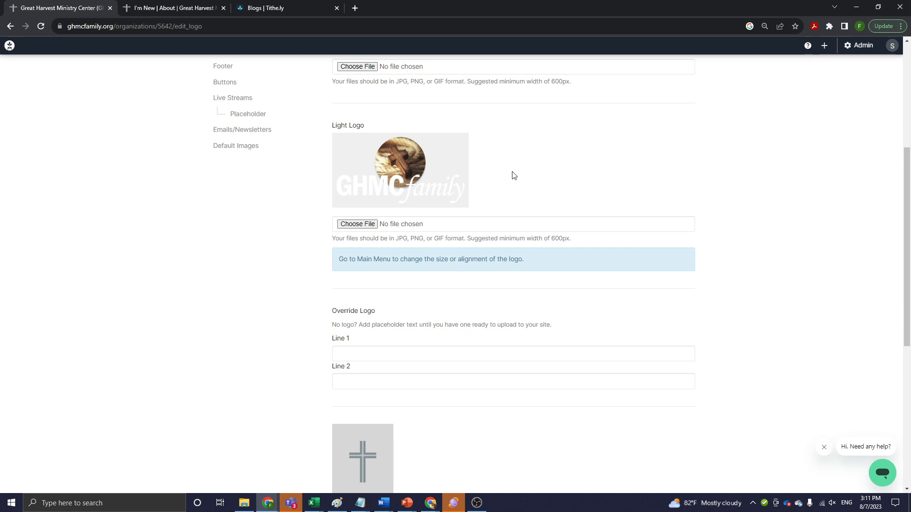
scroll(514, 176, down, 3)
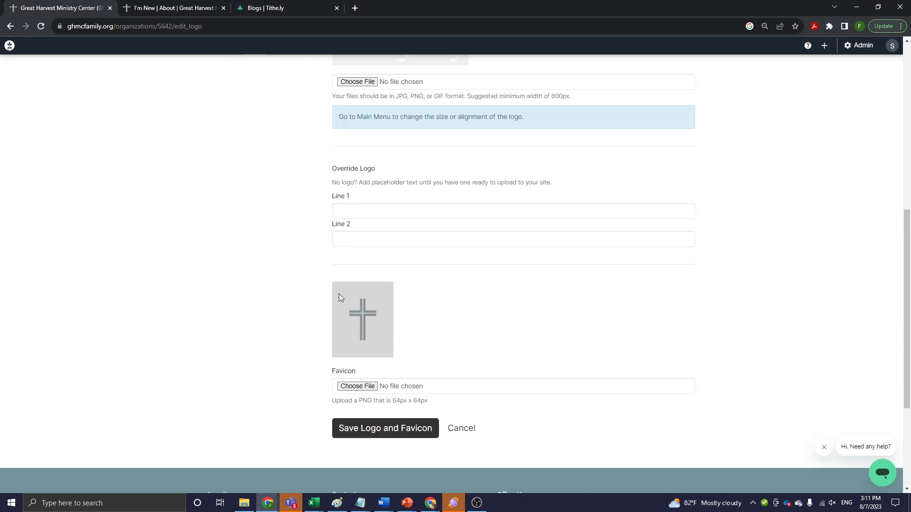
scroll(380, 308, up, 2)
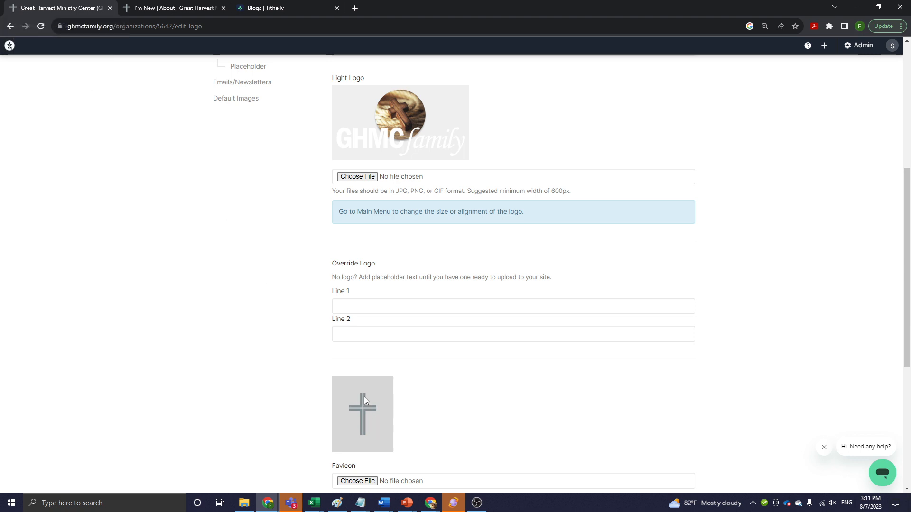
scroll(499, 412, down, 1)
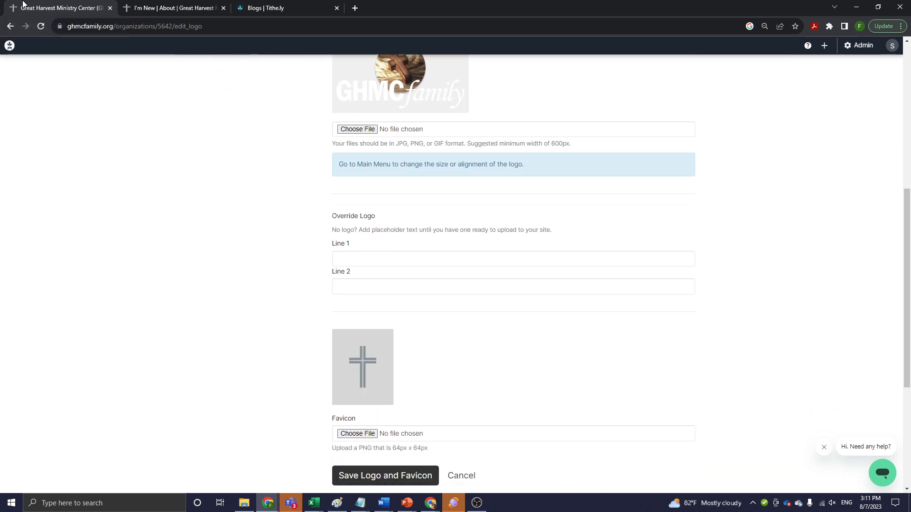
scroll(573, 418, down, 5)
scroll(527, 319, up, 15)
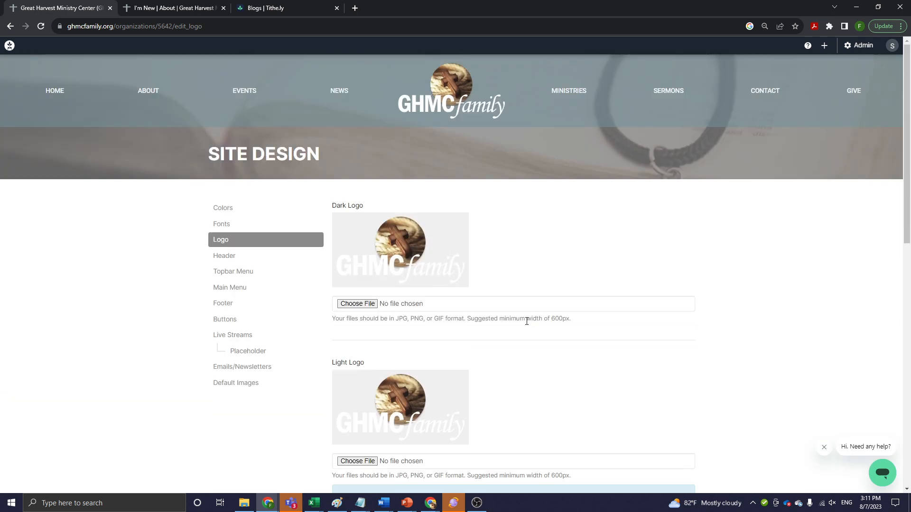
Open the site design's Header settings and review the layouts and the color, opacity and height options
click(231, 258)
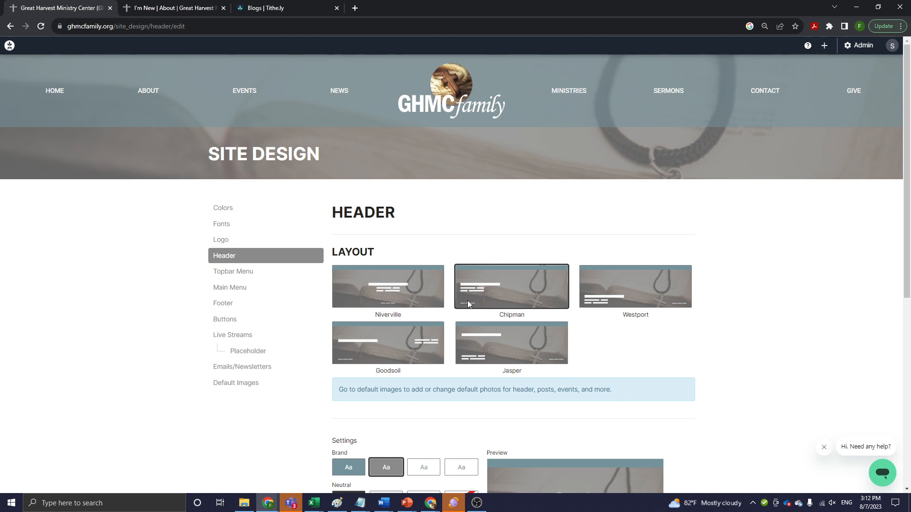
scroll(819, 362, down, 3)
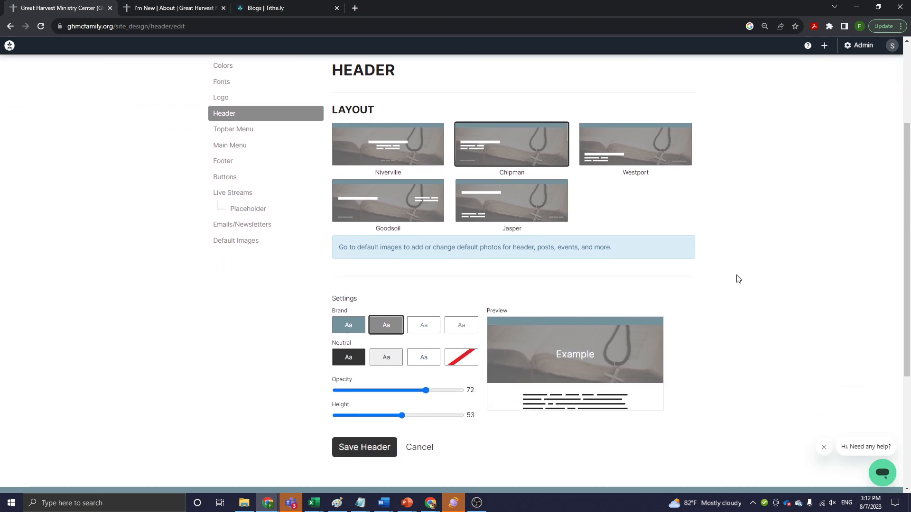
scroll(753, 321, down, 2)
scroll(753, 321, up, 2)
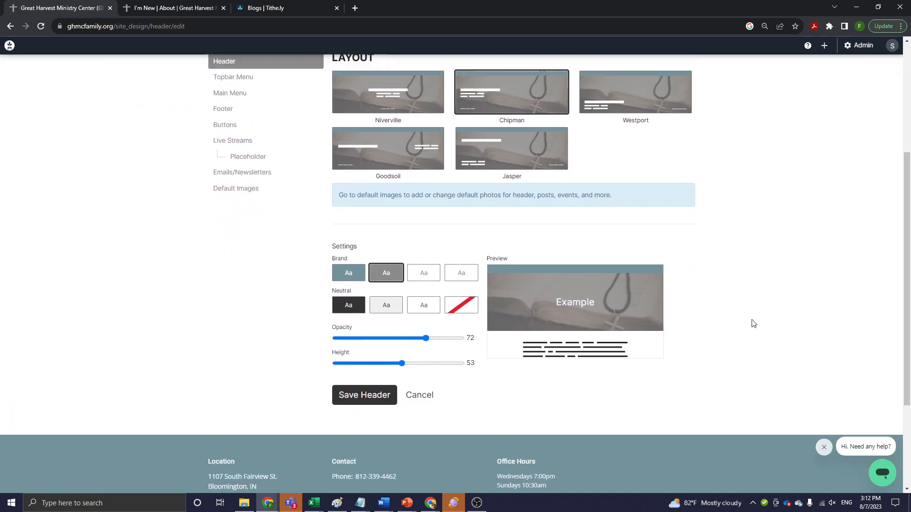
Open the Topbar Menu design settings, switch the topbar on to review its layout, color and style options, and switch it back off
scroll(792, 289, up, 3)
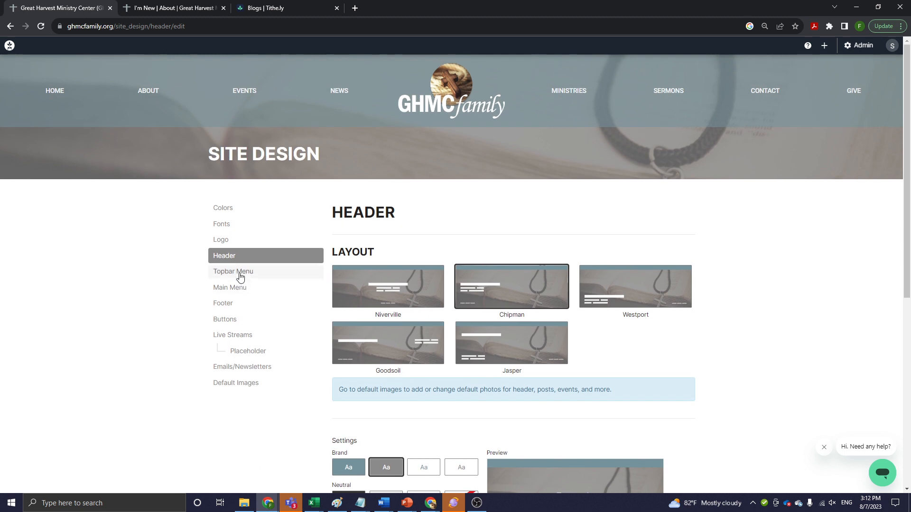
click(234, 271)
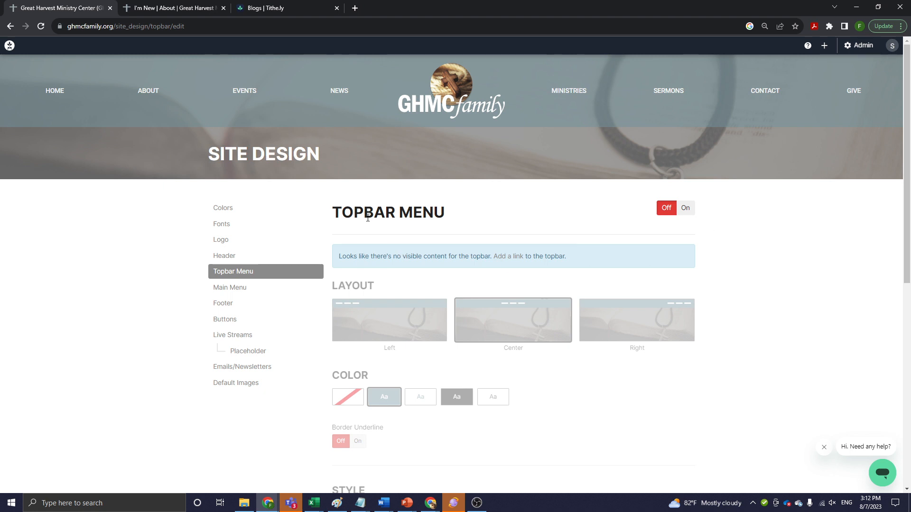
click(685, 209)
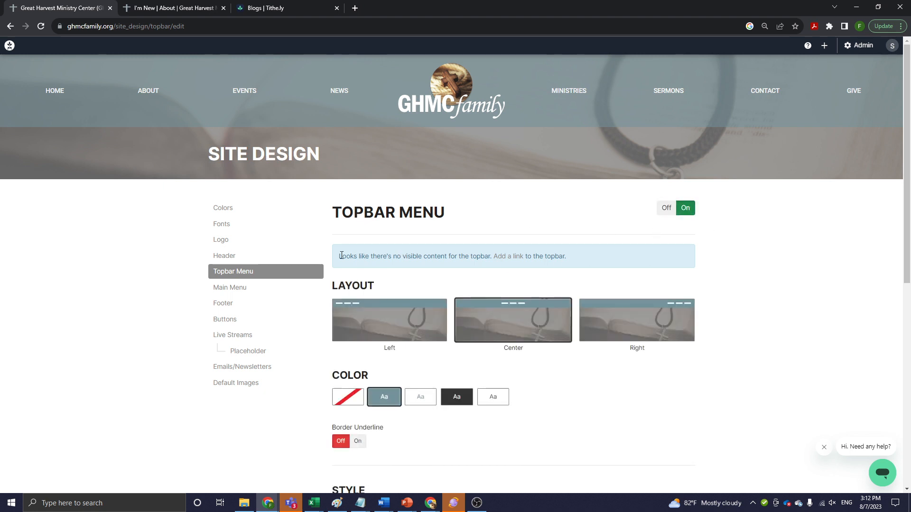
scroll(457, 107, down, 2)
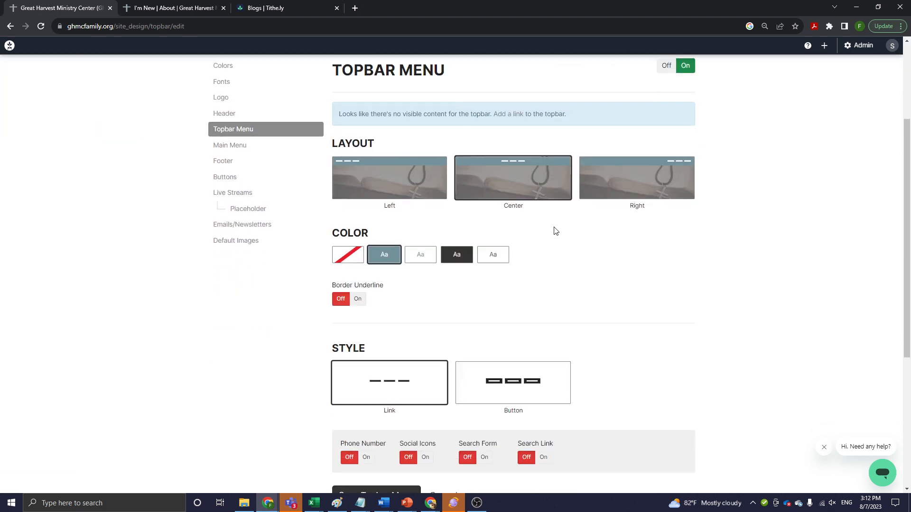
scroll(555, 230, up, 3)
scroll(439, 309, down, 3)
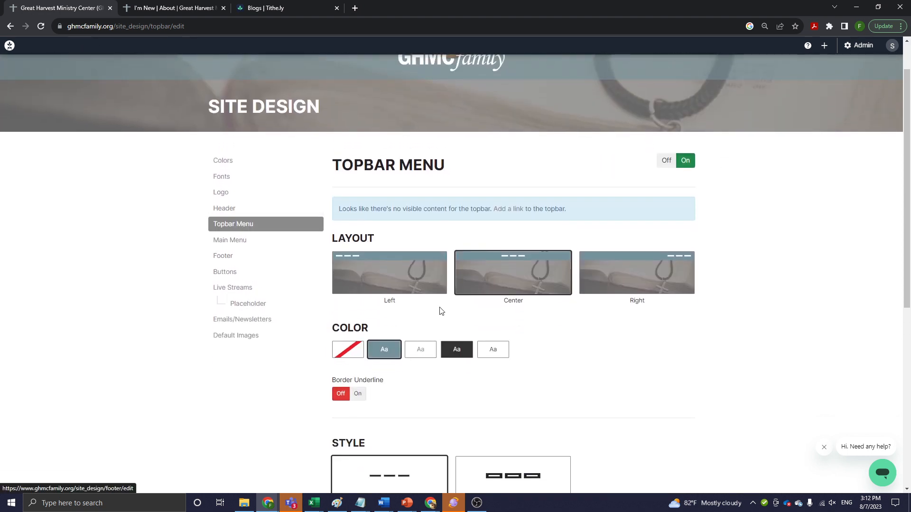
scroll(519, 301, up, 3)
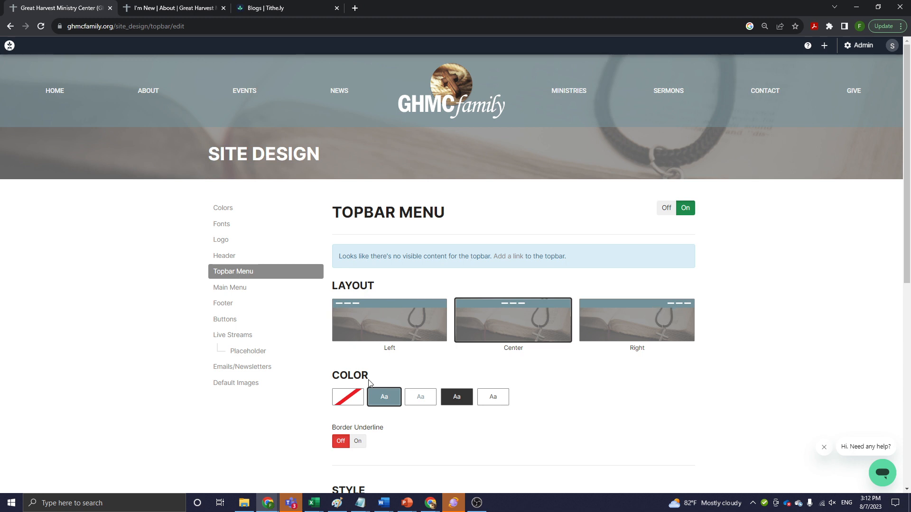
click(665, 209)
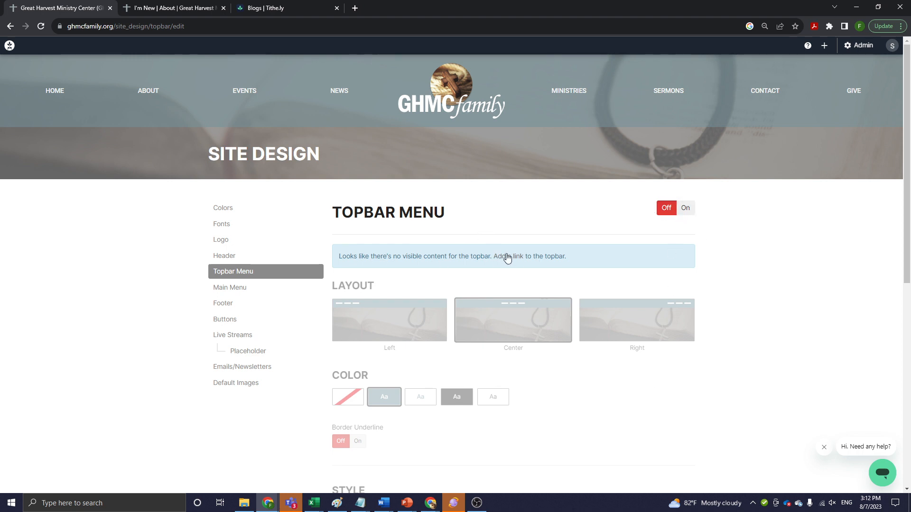
Open the Main Menu design settings and review the layout, background, opacity, color and logo border options
scroll(573, 332, down, 2)
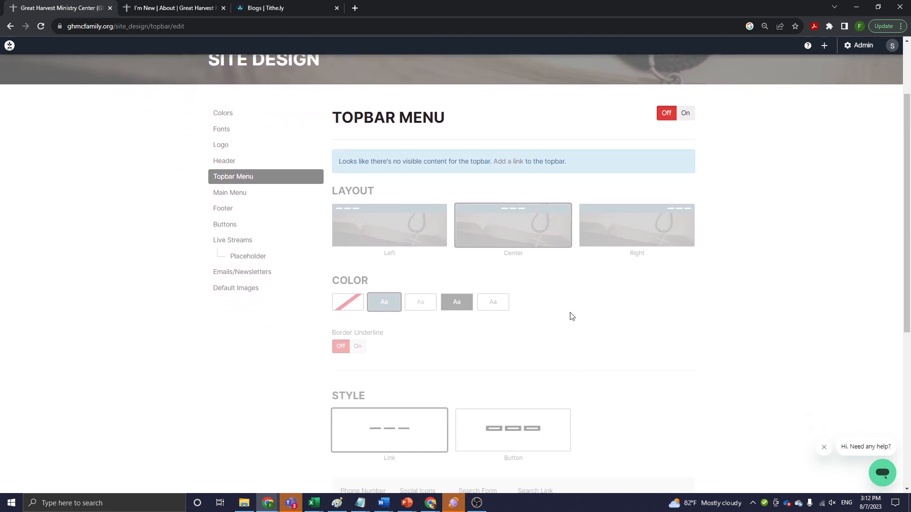
click(231, 191)
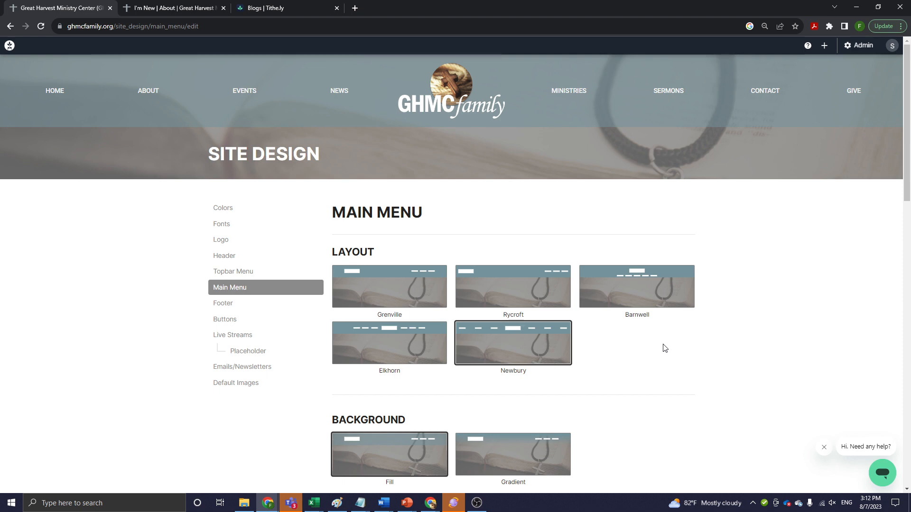
scroll(665, 348, down, 1)
scroll(665, 349, down, 3)
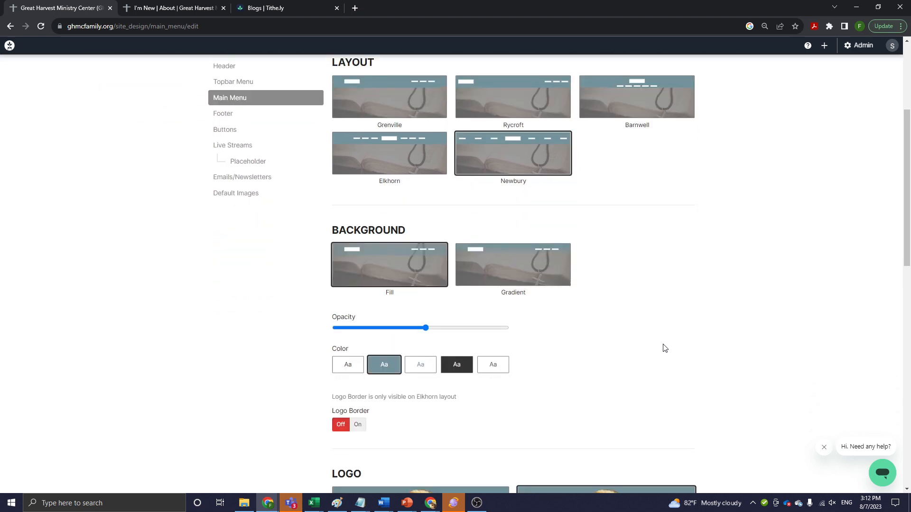
scroll(665, 347, up, 4)
Open the Footer design settings and review the layouts, colors, background photo, logo, text area and the menu and contact display switches
click(221, 303)
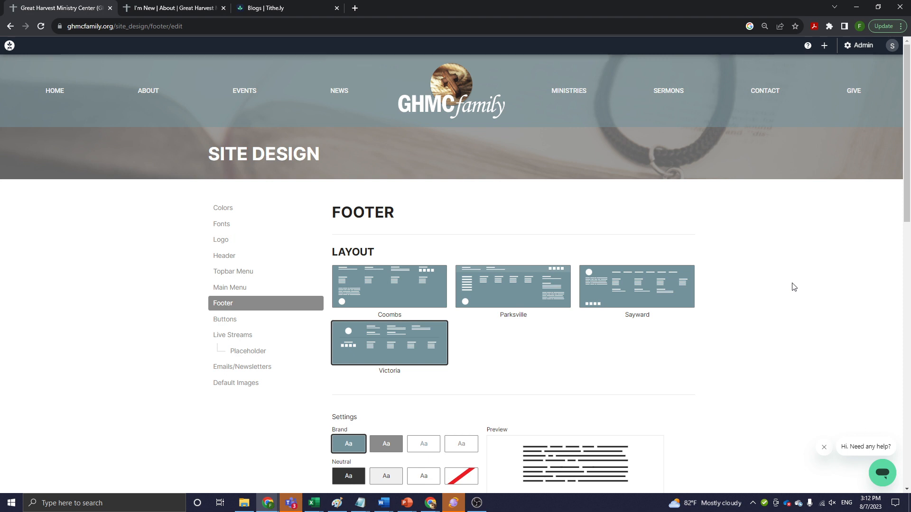
click(860, 47)
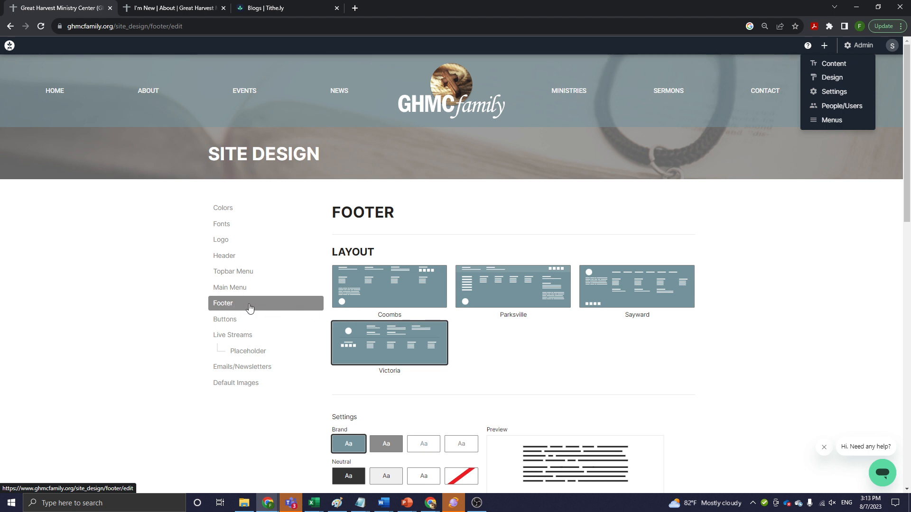
click(692, 326)
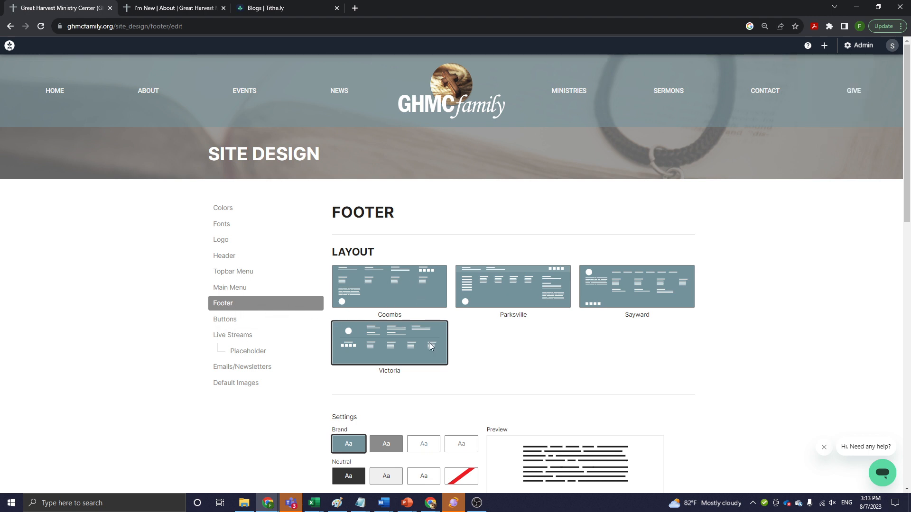
scroll(354, 288, down, 3)
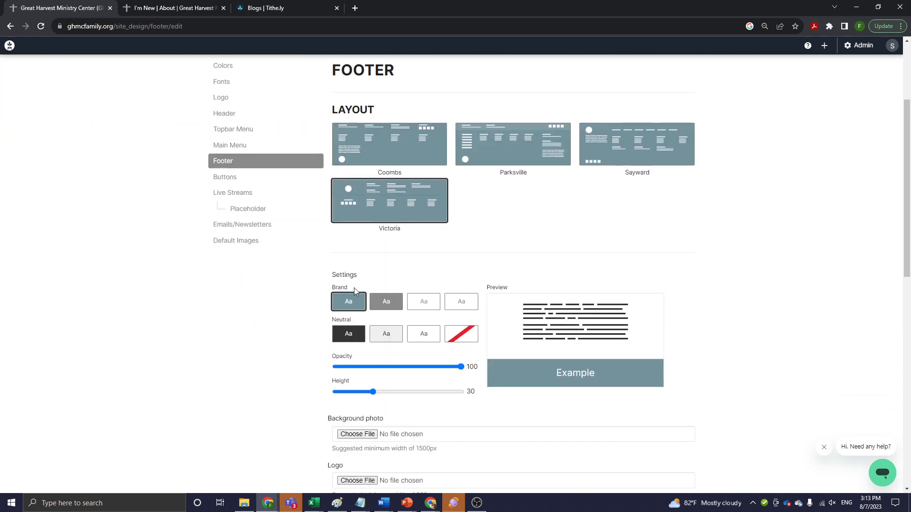
scroll(427, 323, down, 2)
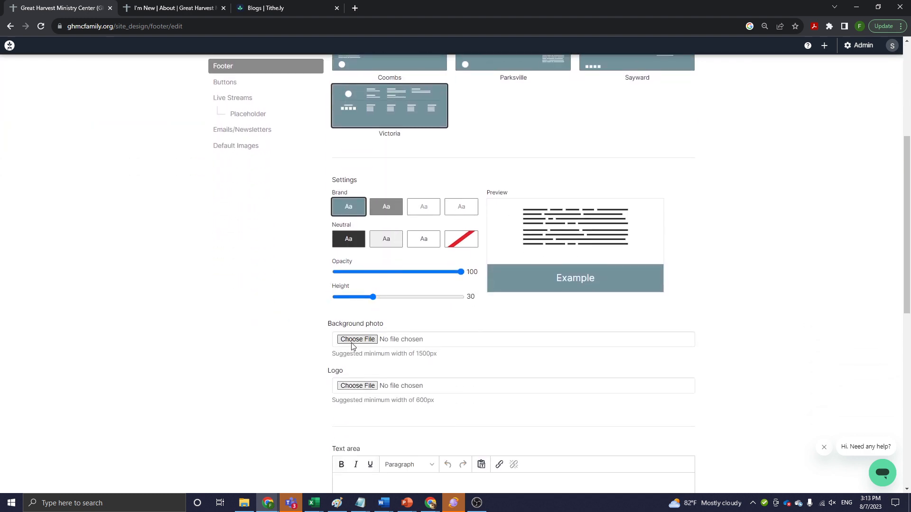
scroll(411, 349, down, 2)
scroll(412, 350, down, 3)
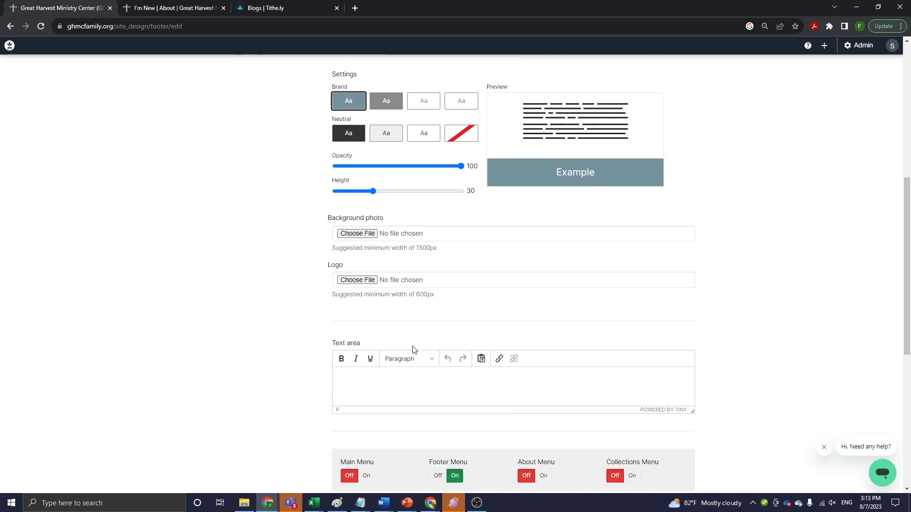
scroll(379, 228, down, 1)
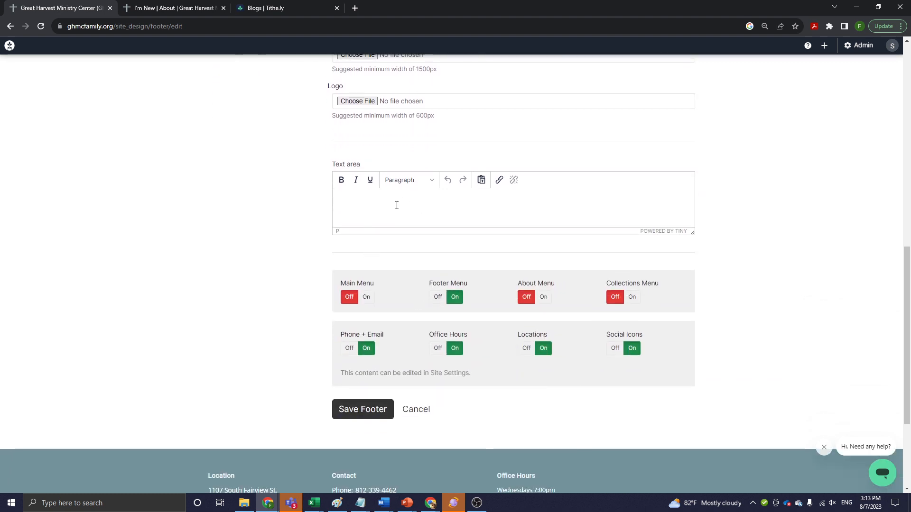
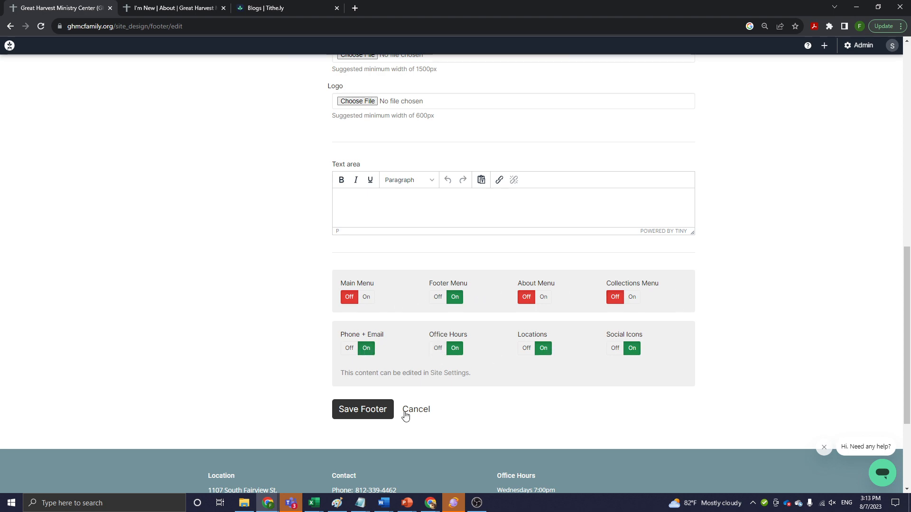
Open the Buttons design settings and review the button corner styles
scroll(423, 406, up, 5)
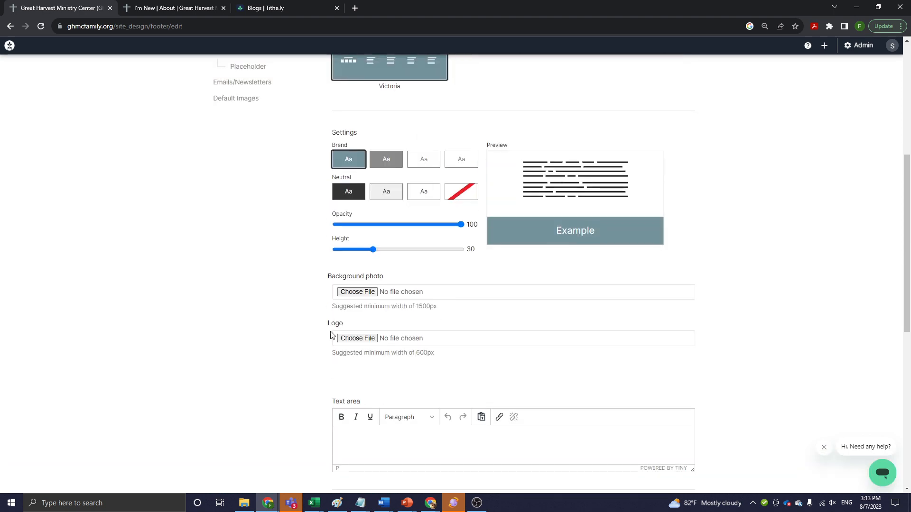
scroll(333, 336, up, 4)
click(229, 228)
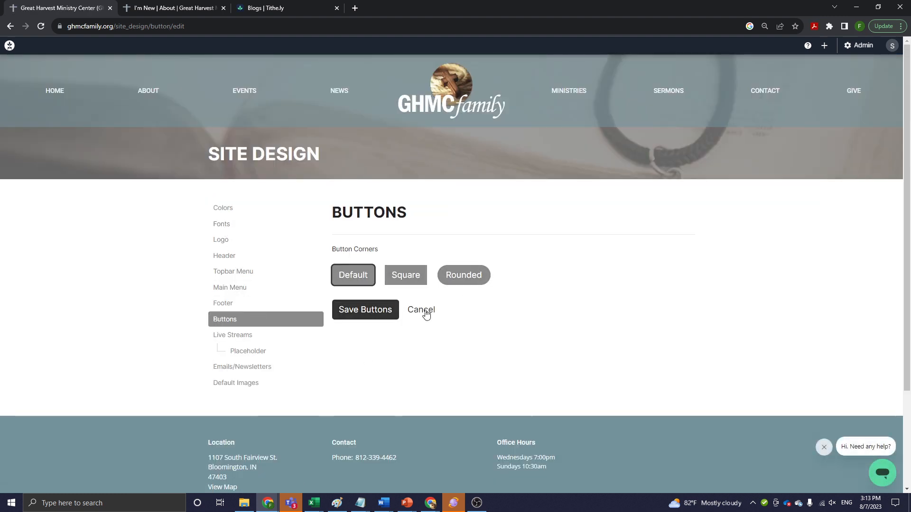
Open the Live Streams design settings and review the background color, label, button color and logo options
click(245, 336)
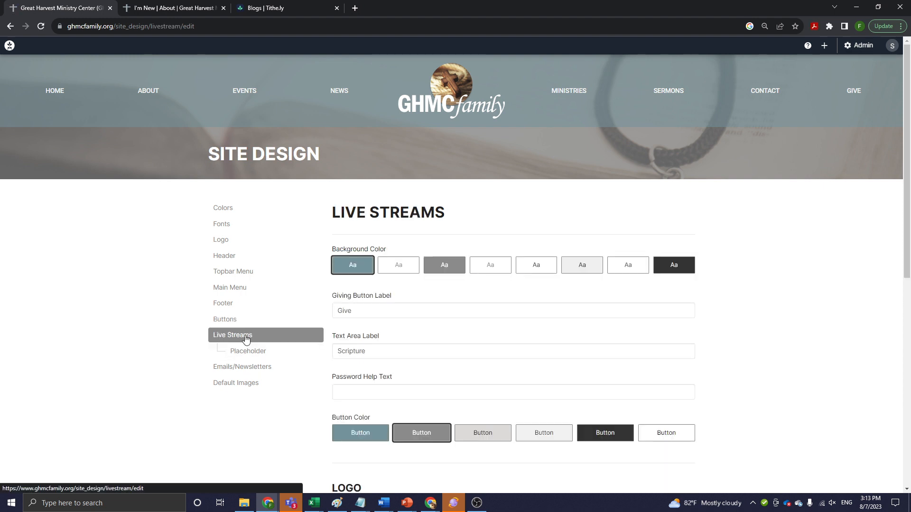
scroll(241, 333, down, 3)
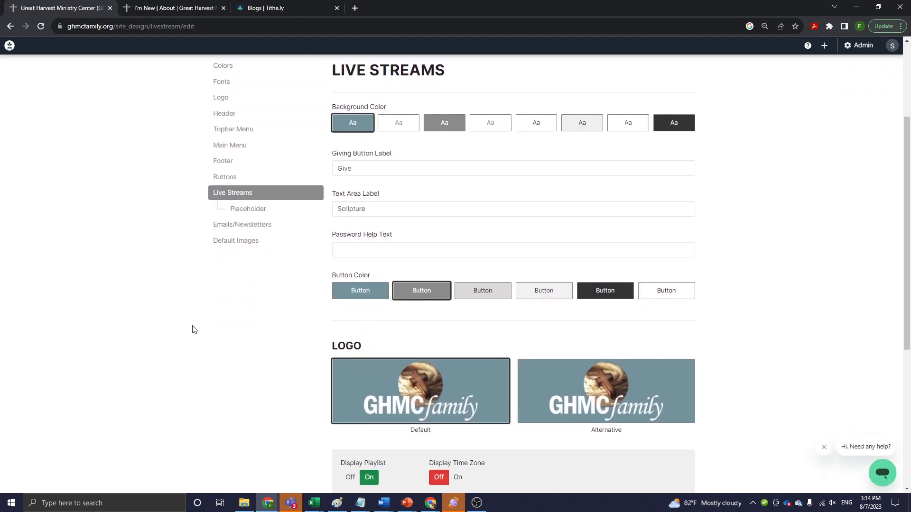
scroll(194, 330, down, 3)
scroll(193, 329, up, 5)
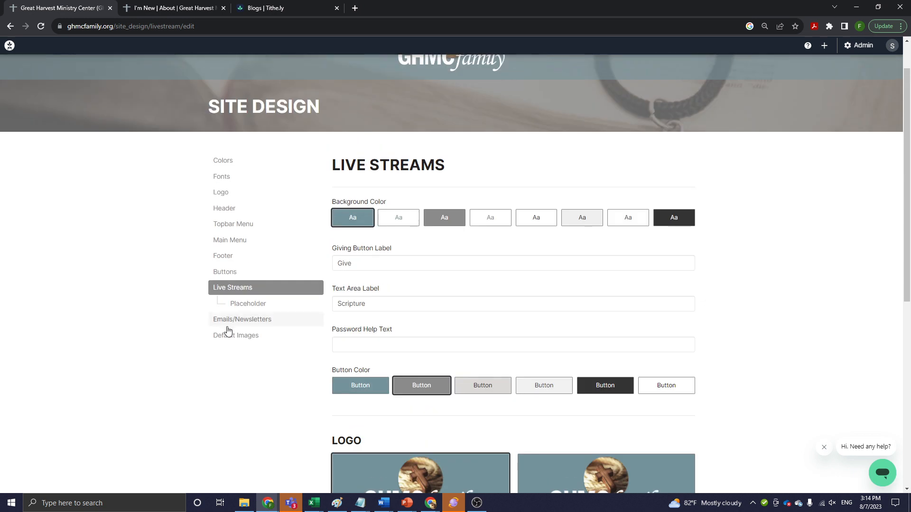
Review the Emails/Newsletters logo and logo size settings, and examine the list of default images with their types
click(228, 320)
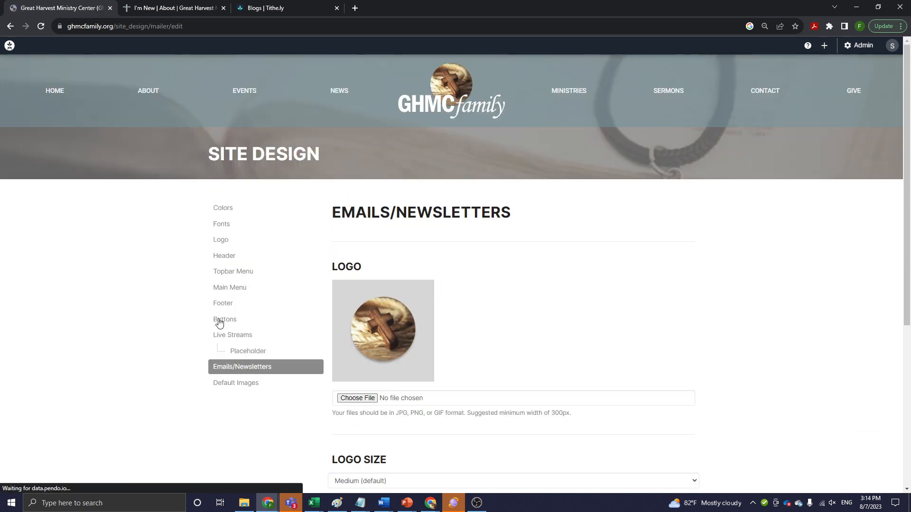
scroll(208, 408, down, 3)
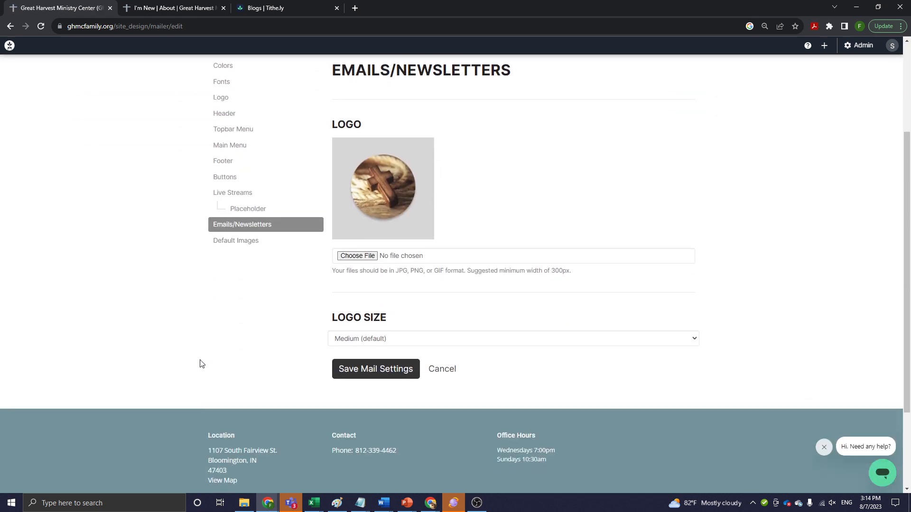
click(237, 244)
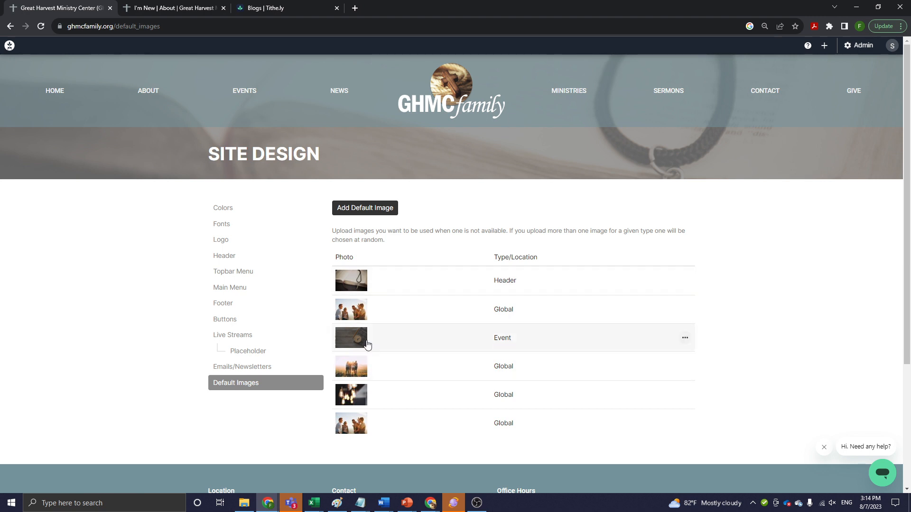
scroll(683, 332, down, 3)
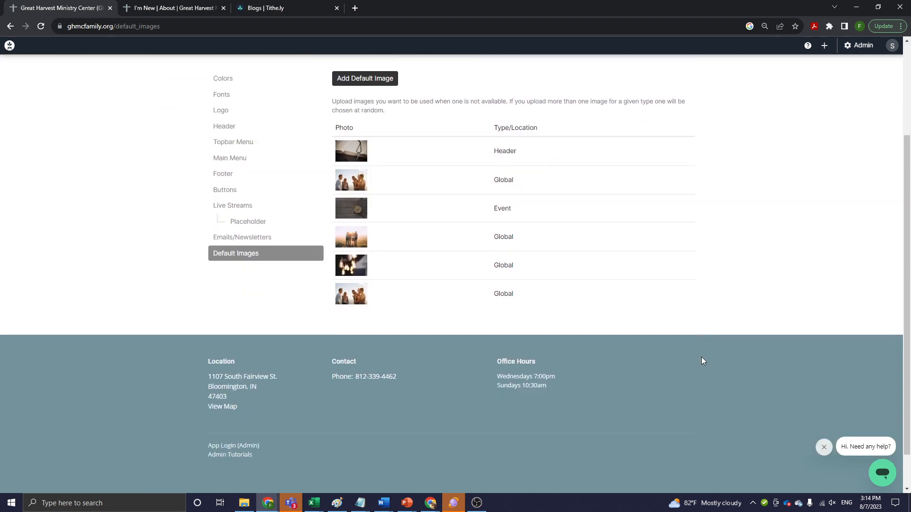
scroll(436, 259, up, 2)
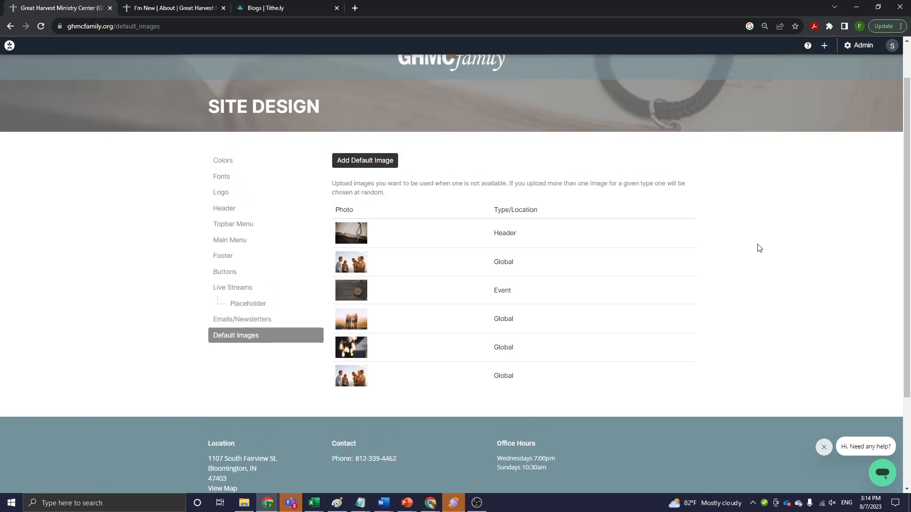
scroll(769, 291, up, 1)
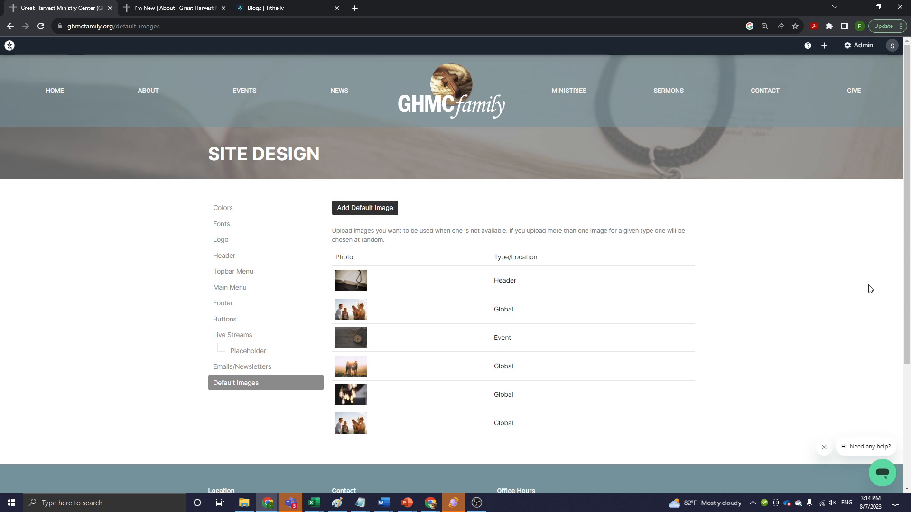
Open the General site settings and review the office contact fields, office hours, contact info and admin contact sections without changing them
click(863, 47)
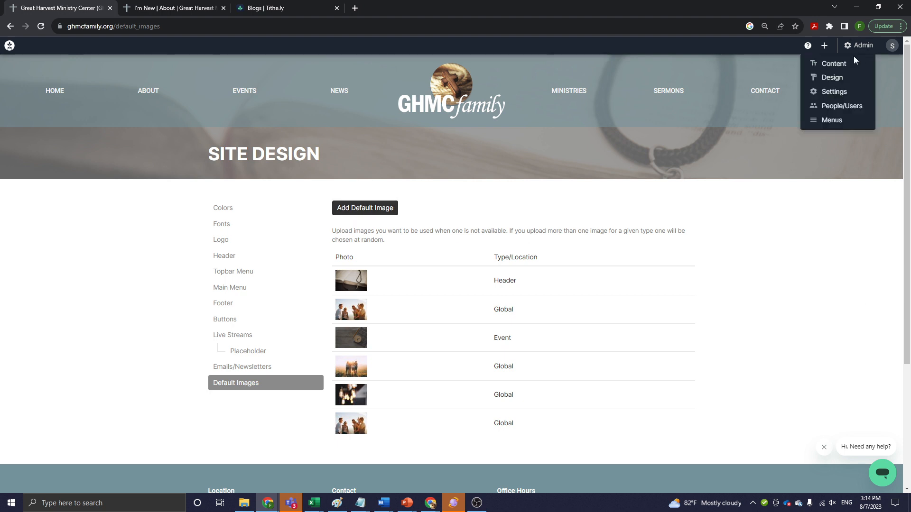
click(835, 95)
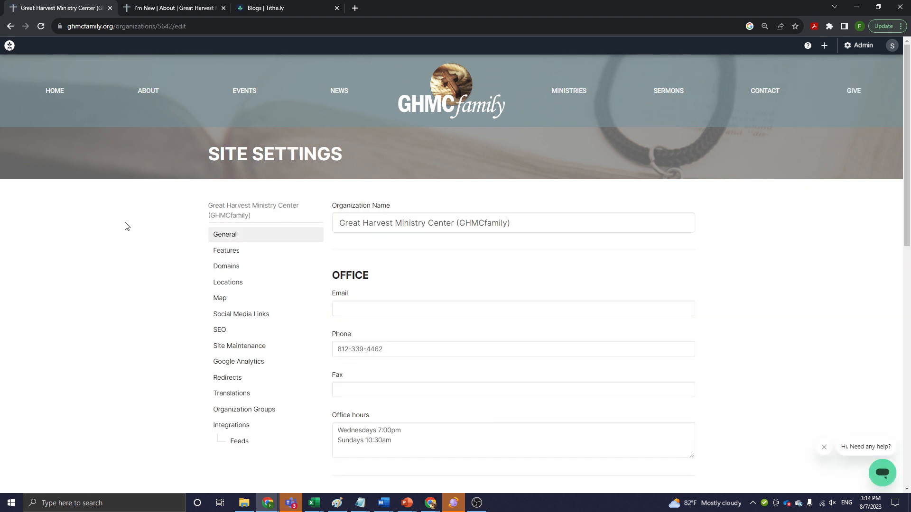
drag(409, 441, 309, 407)
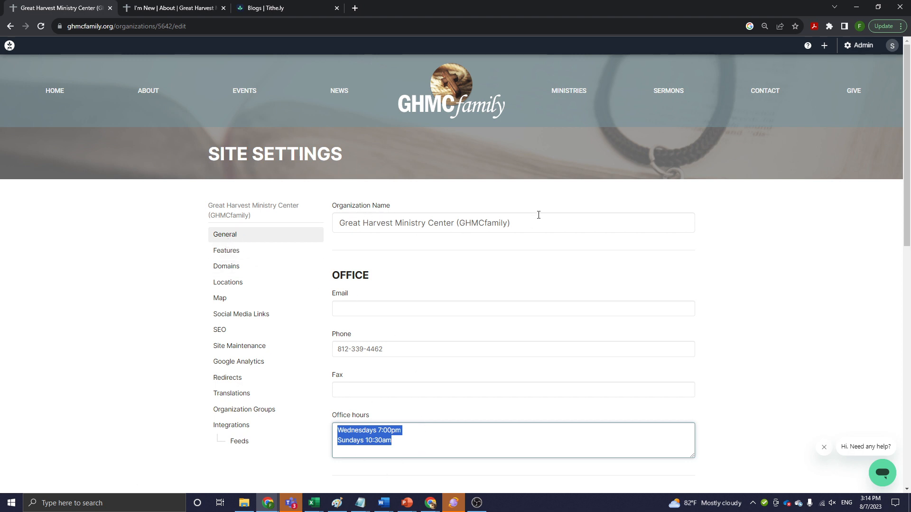
click(357, 311)
scroll(356, 310, down, 2)
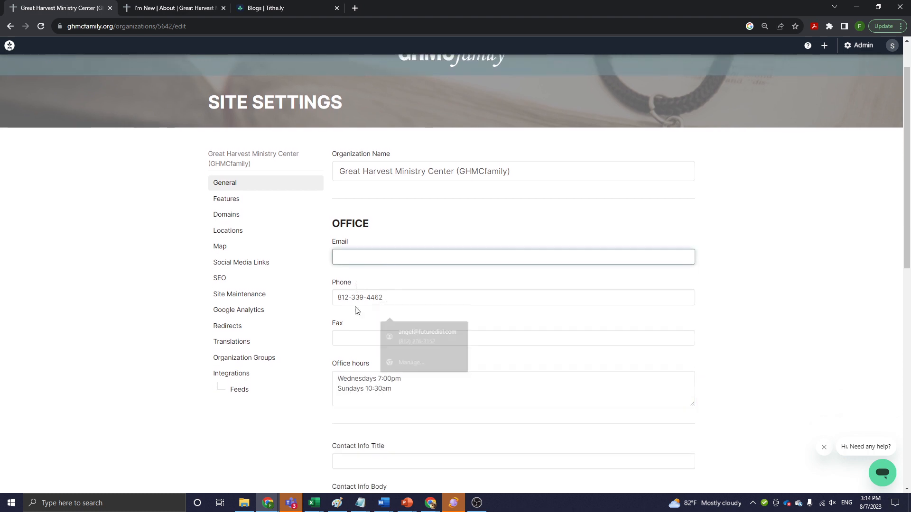
click(423, 347)
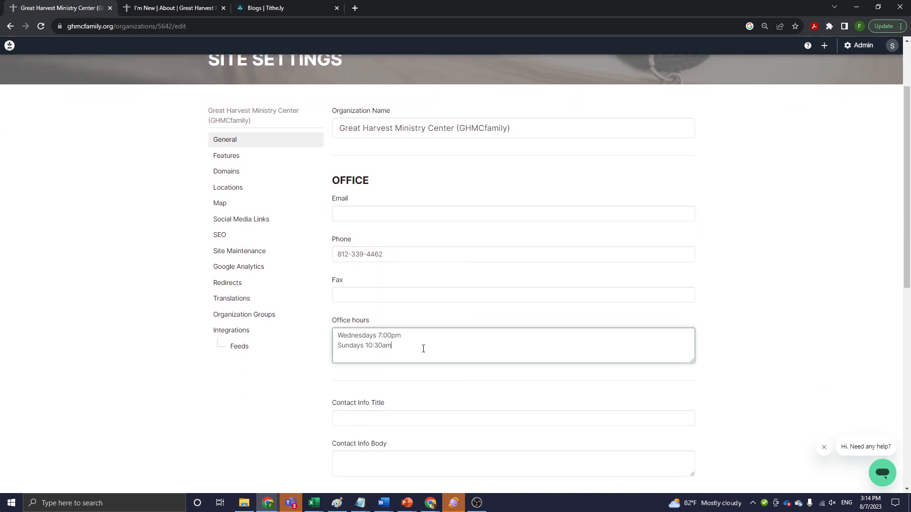
scroll(420, 351, down, 5)
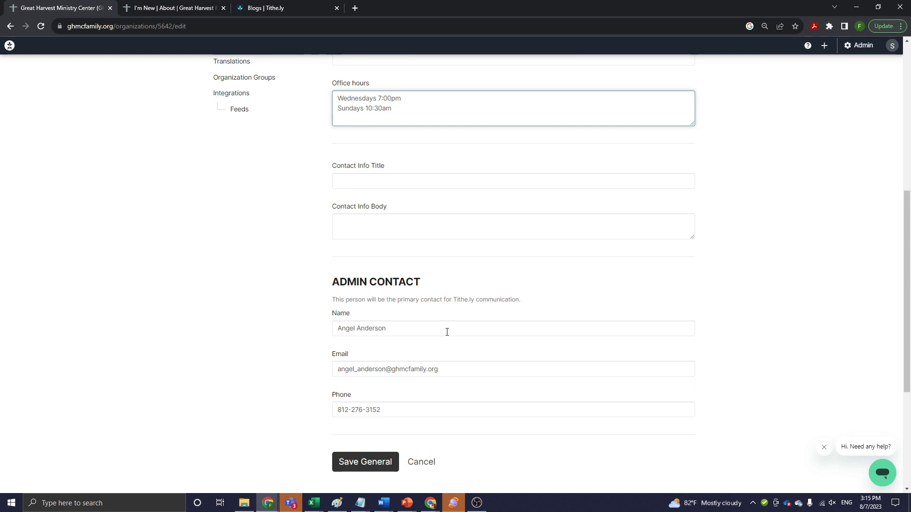
Check the office hours in the site footer, and review the Features settings for Sermons, Newsletter and Plan Your Visit
scroll(522, 378, down, 4)
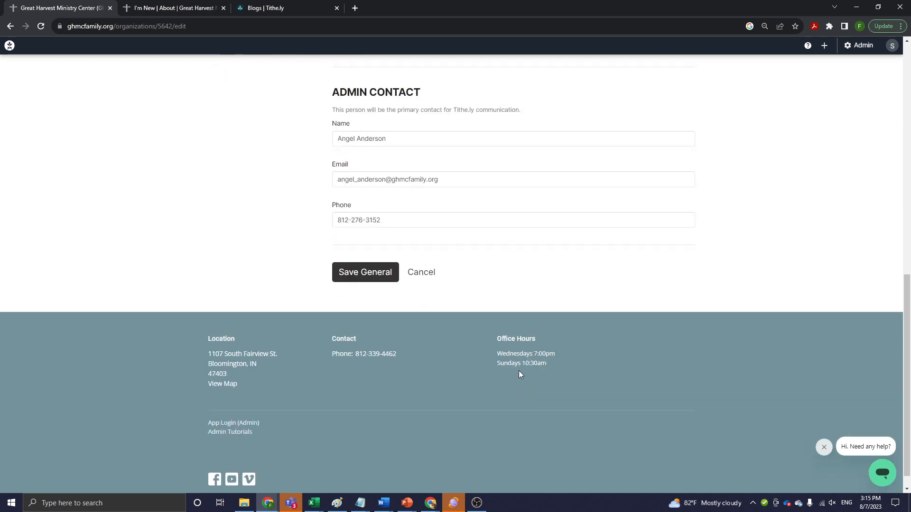
scroll(522, 370, up, 10)
click(232, 159)
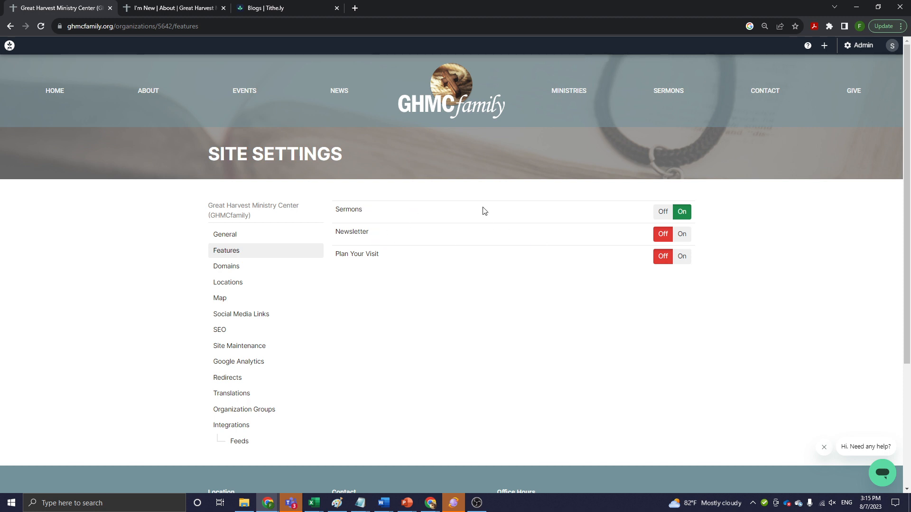
Review the Domains, Locations and Map pages of the site settings without changing them
click(236, 271)
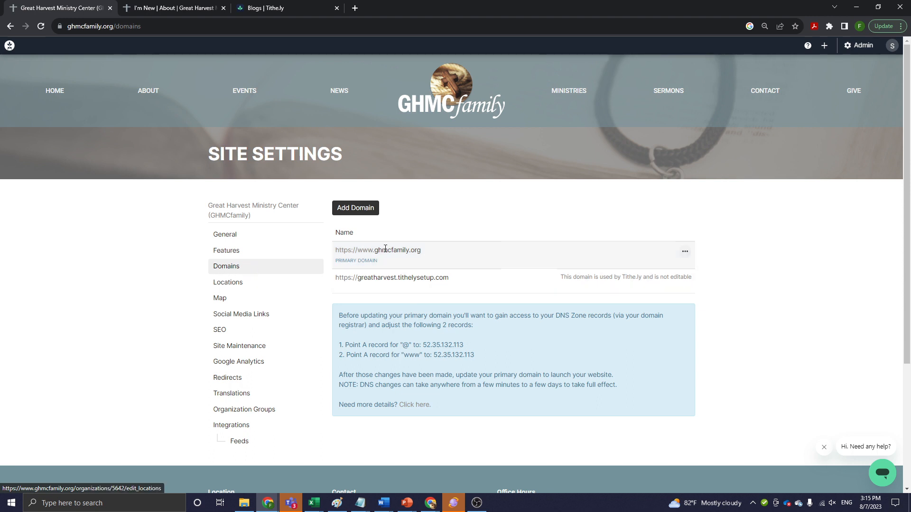
click(225, 285)
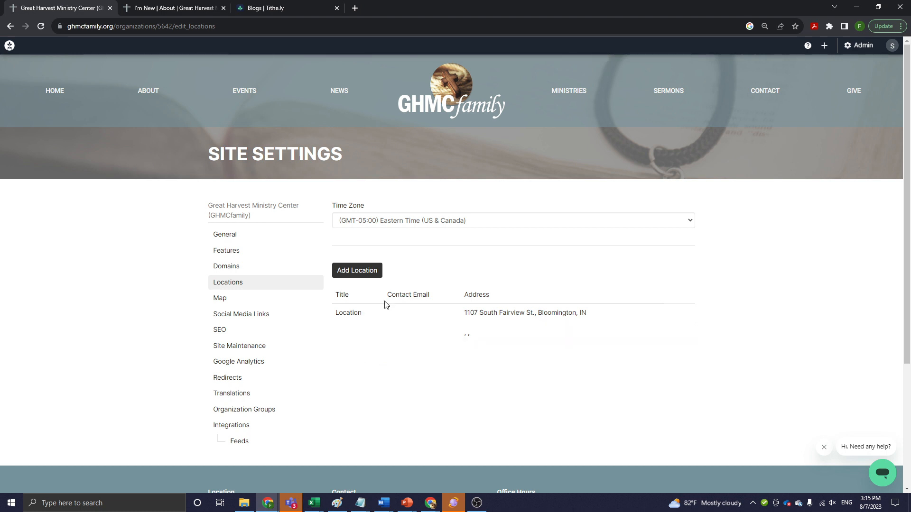
click(228, 302)
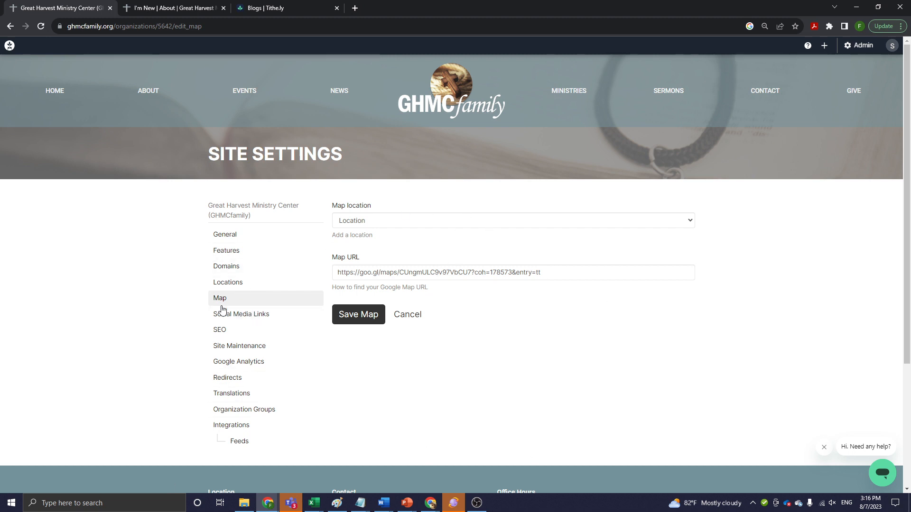
Open the Social Media Links settings and review the link fields and the social media share buttons option
click(236, 319)
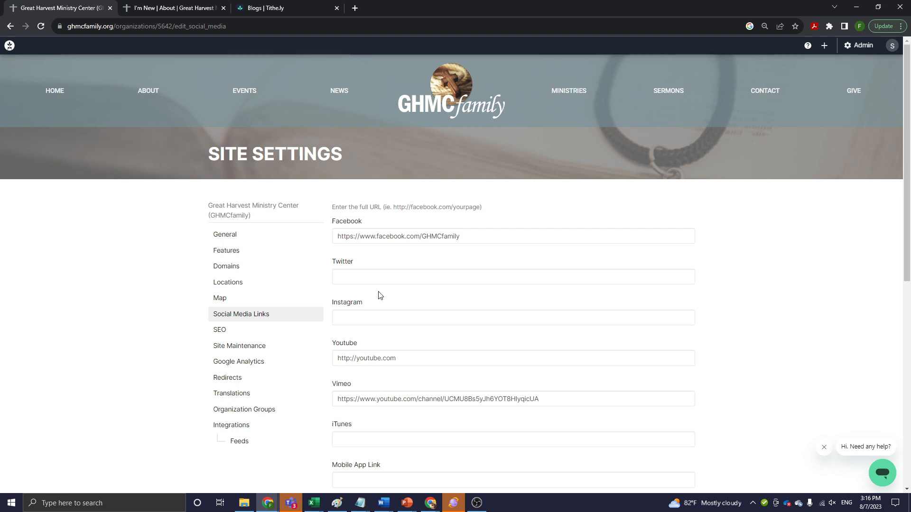
scroll(391, 381, down, 2)
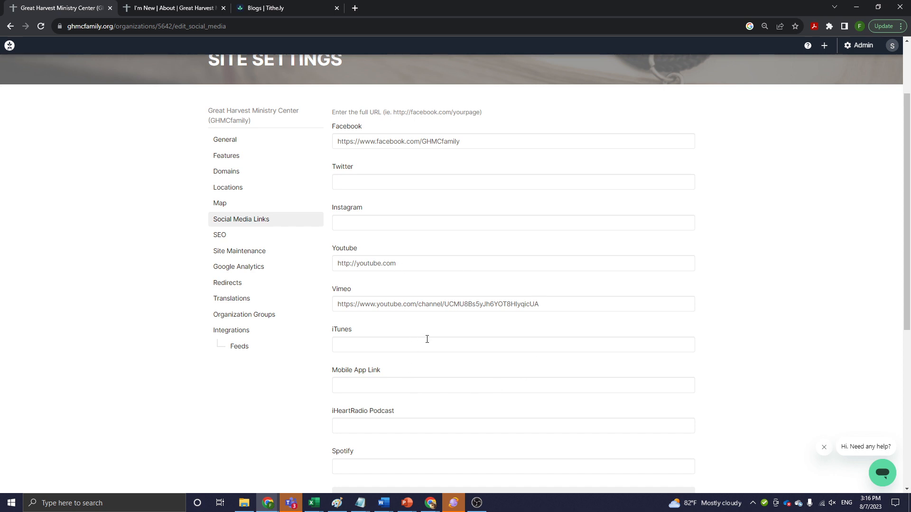
scroll(502, 273, down, 3)
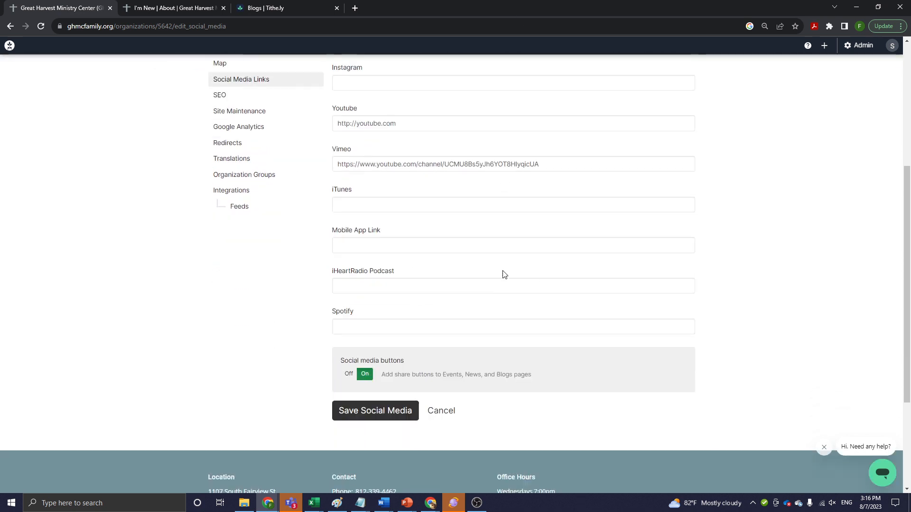
scroll(532, 297, up, 5)
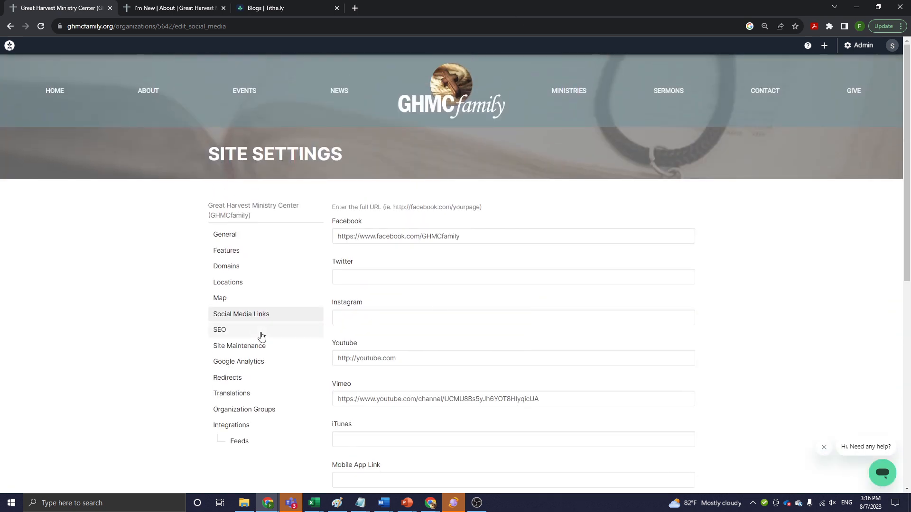
Review the SEO, Site Maintenance, Google Analytics and Redirects pages of the site settings
click(225, 335)
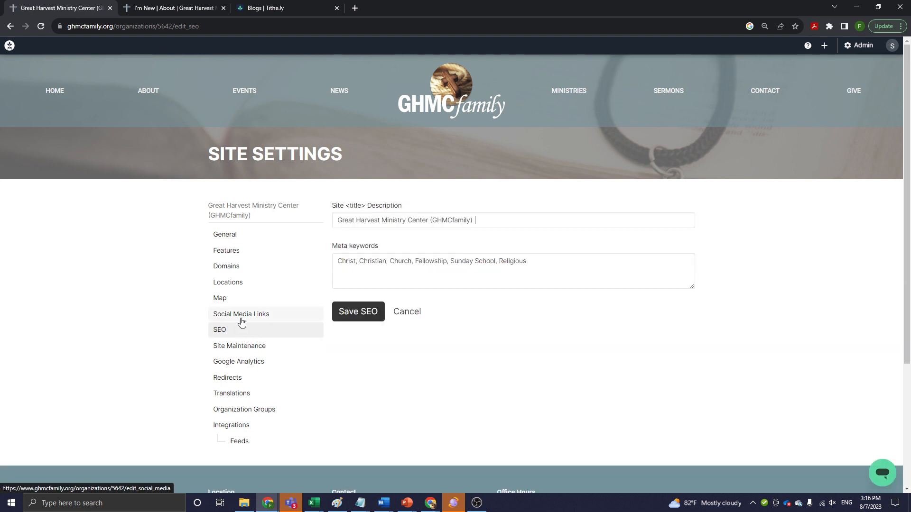
click(245, 350)
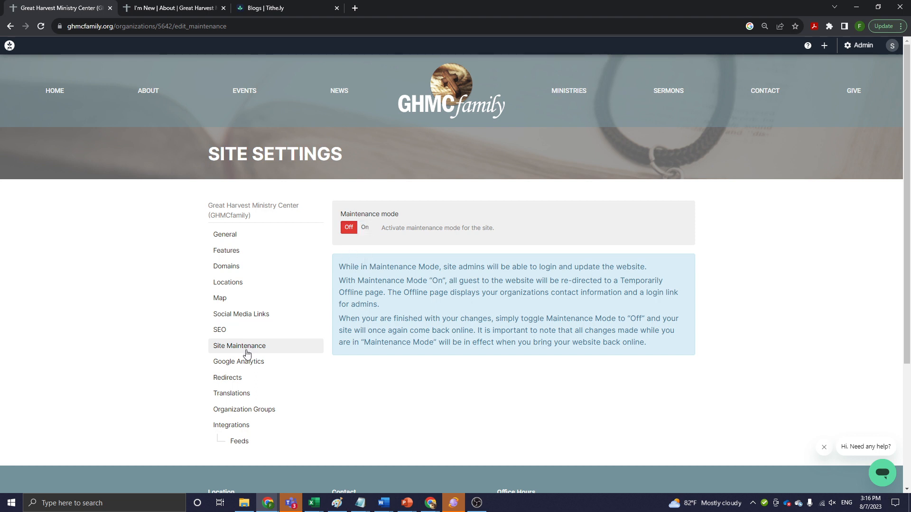
click(245, 366)
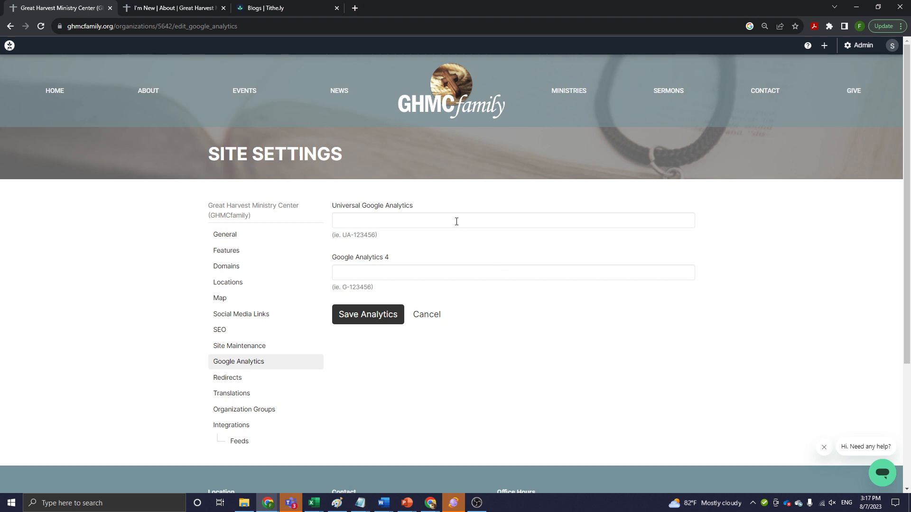
click(229, 378)
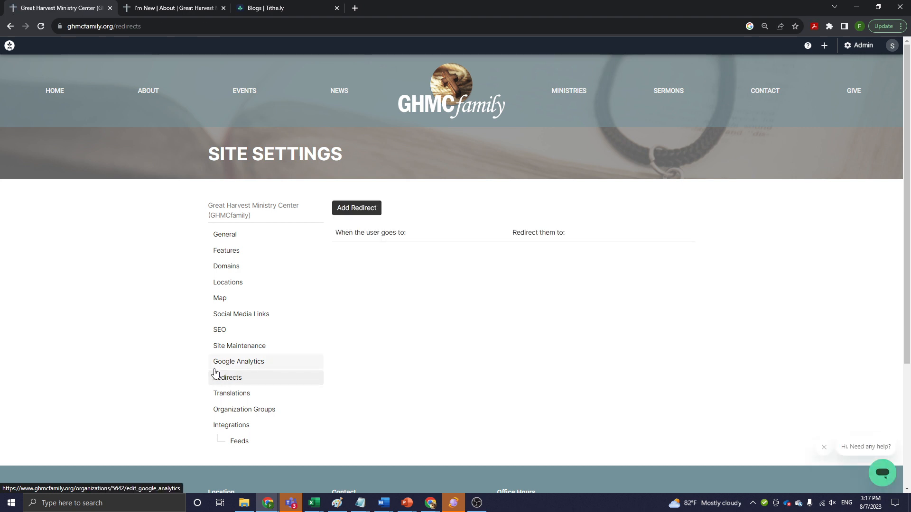
Review the default text list in the Translations settings and the groups listed under Organization Groups
click(231, 395)
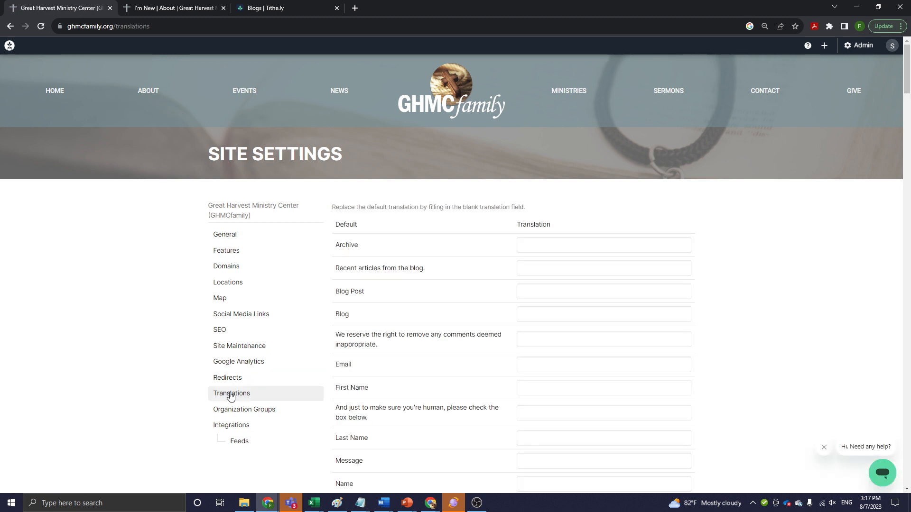
scroll(231, 396, down, 2)
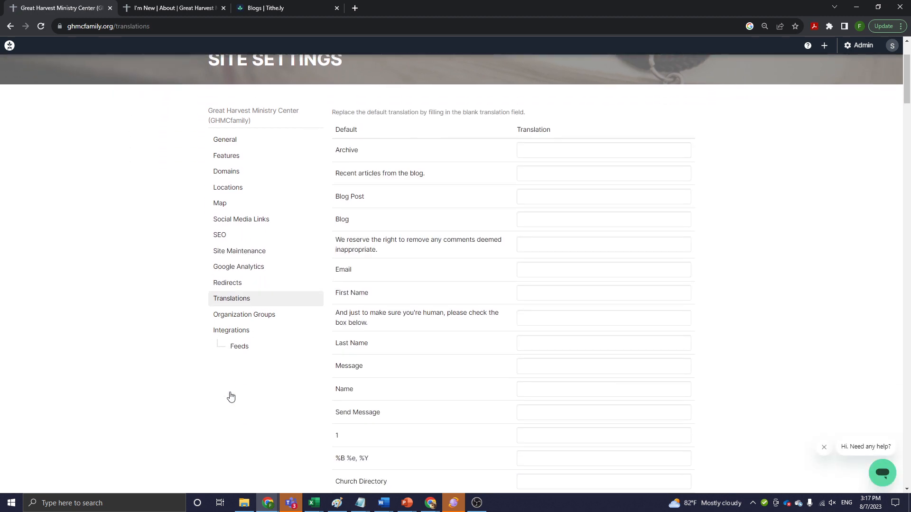
click(244, 318)
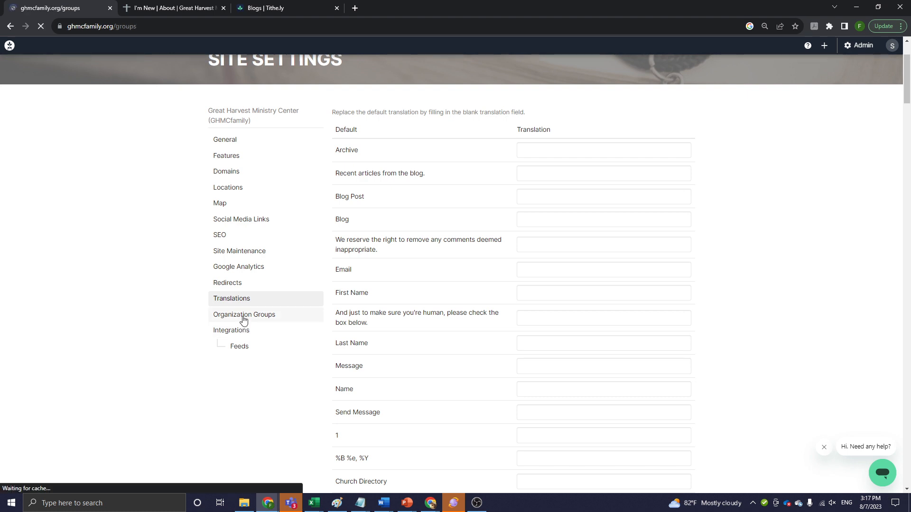
scroll(440, 384, down, 2)
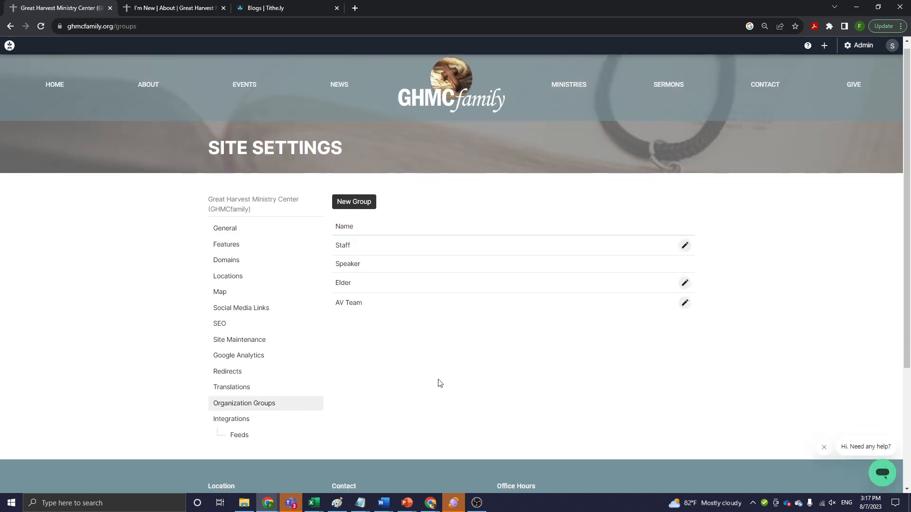
scroll(266, 325, up, 2)
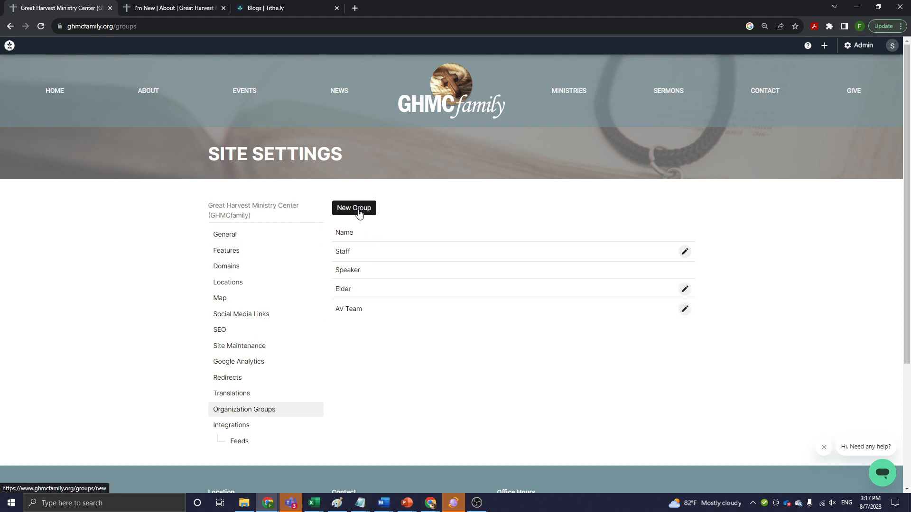
scroll(397, 325, down, 2)
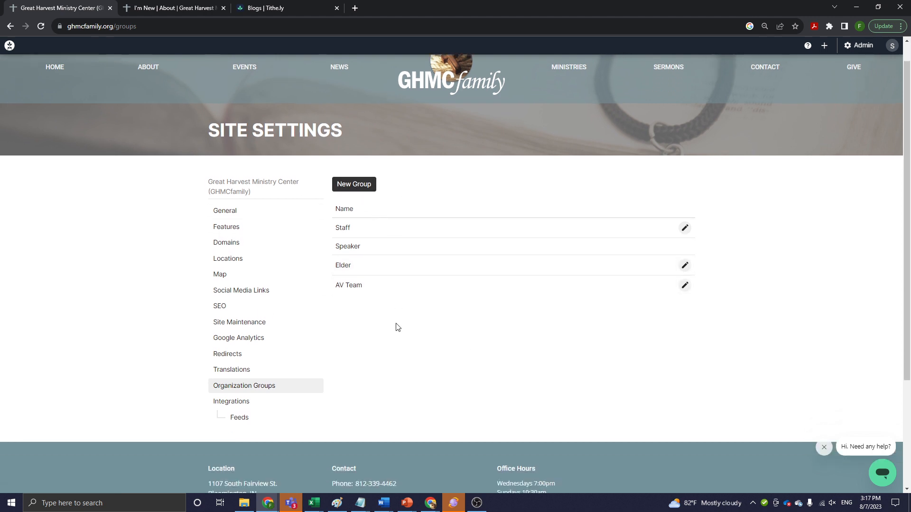
Review the Integrations settings and examine the iCal, RSS and podcast addresses on the Feeds page
click(237, 335)
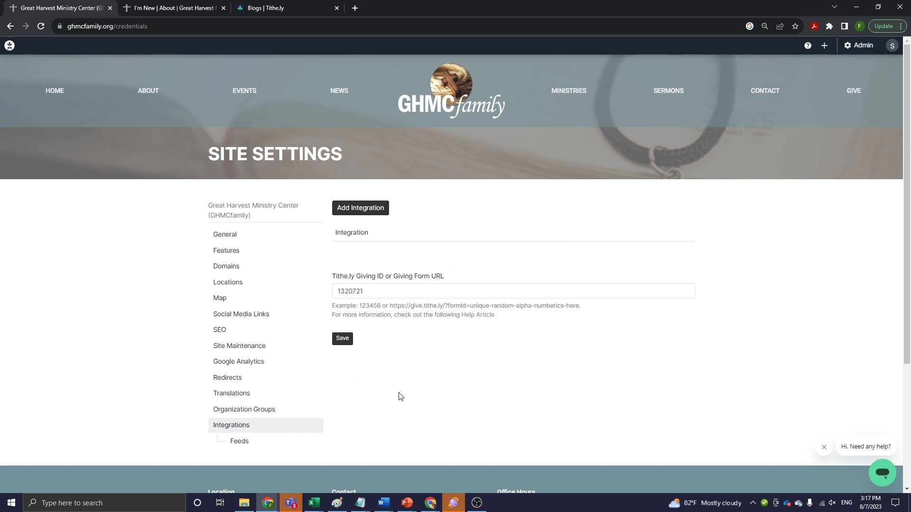
click(237, 442)
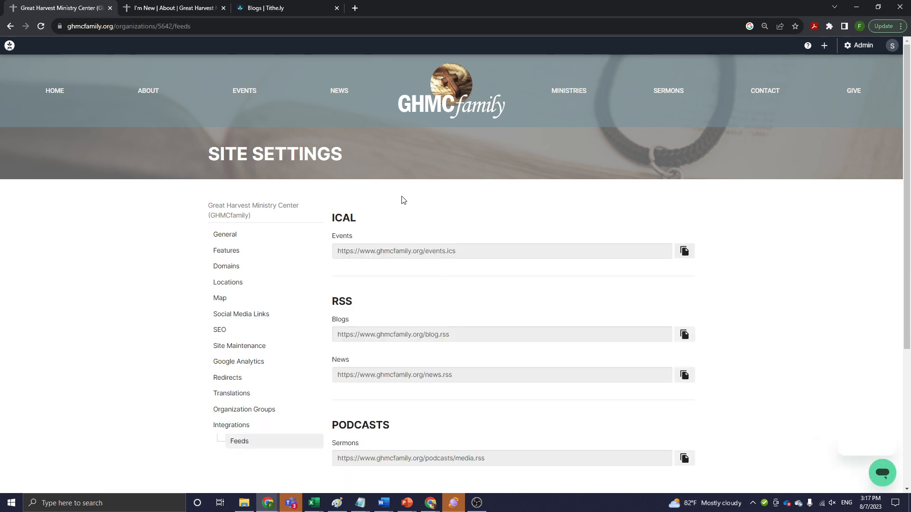
scroll(405, 215, down, 1)
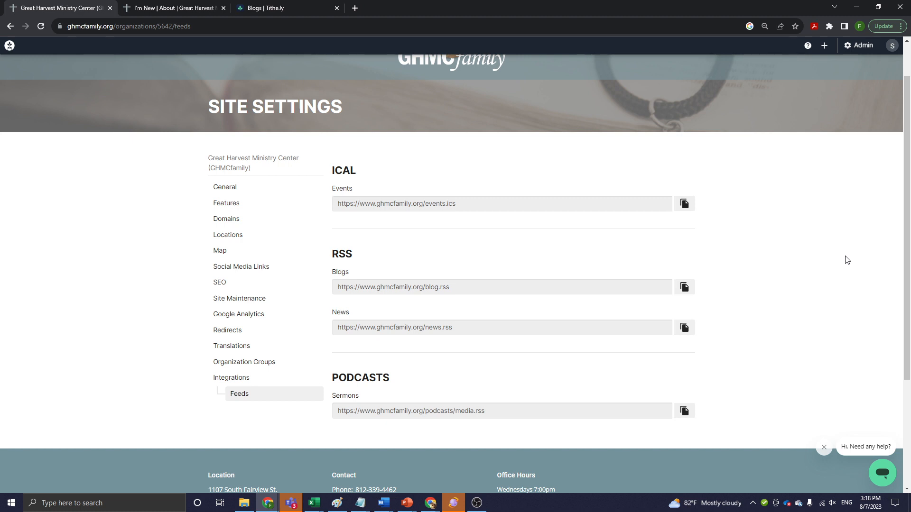
scroll(819, 197, down, 3)
scroll(820, 197, up, 4)
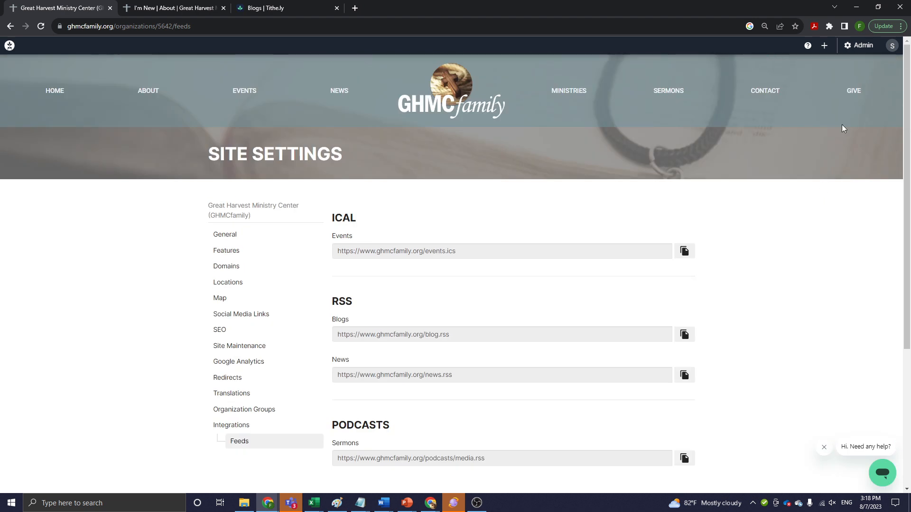
Open the site's Menus administration and review the Main menu links and the options available for the Sermons link
click(860, 48)
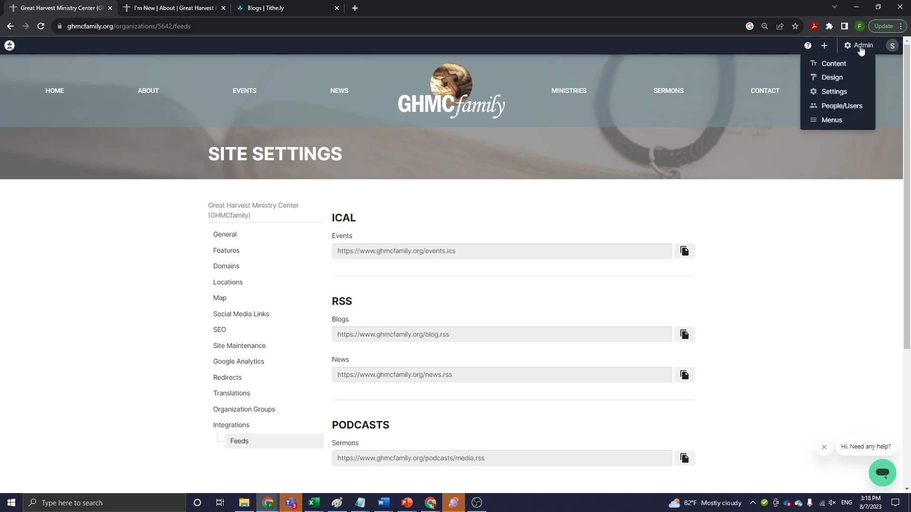
click(826, 121)
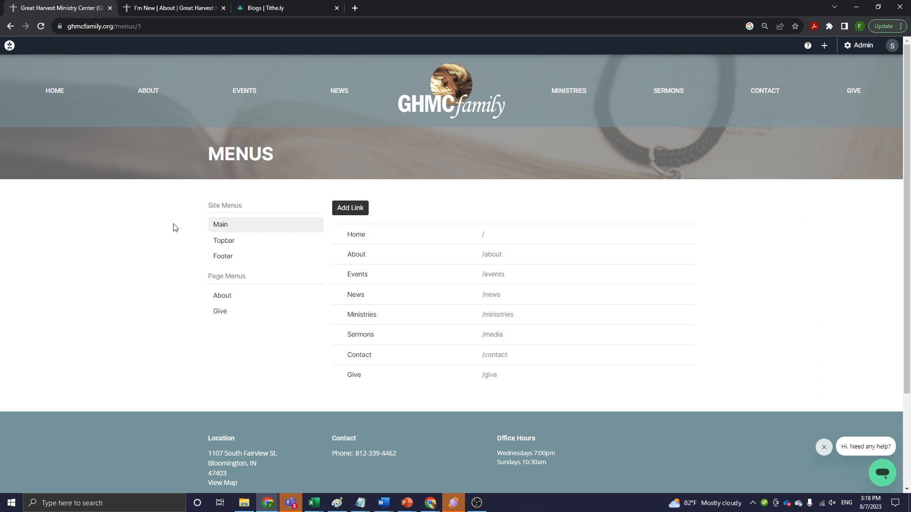
click(226, 229)
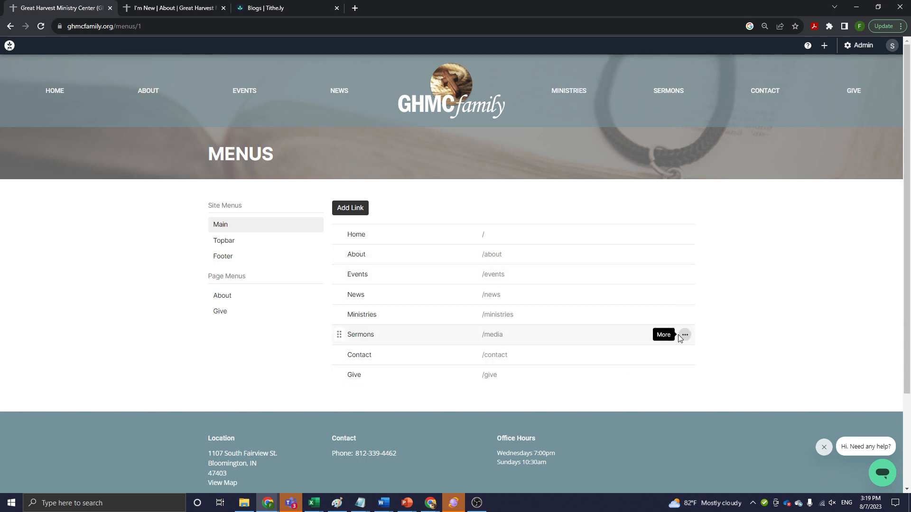
click(685, 336)
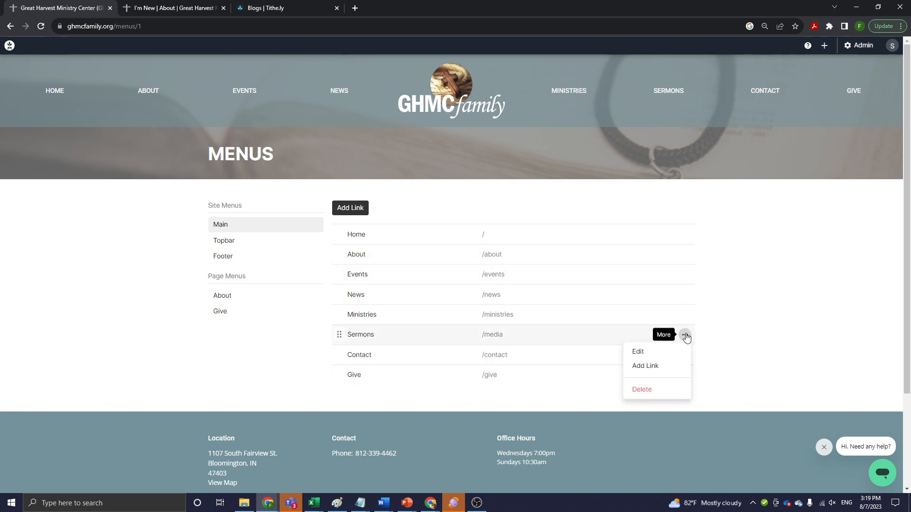
click(786, 326)
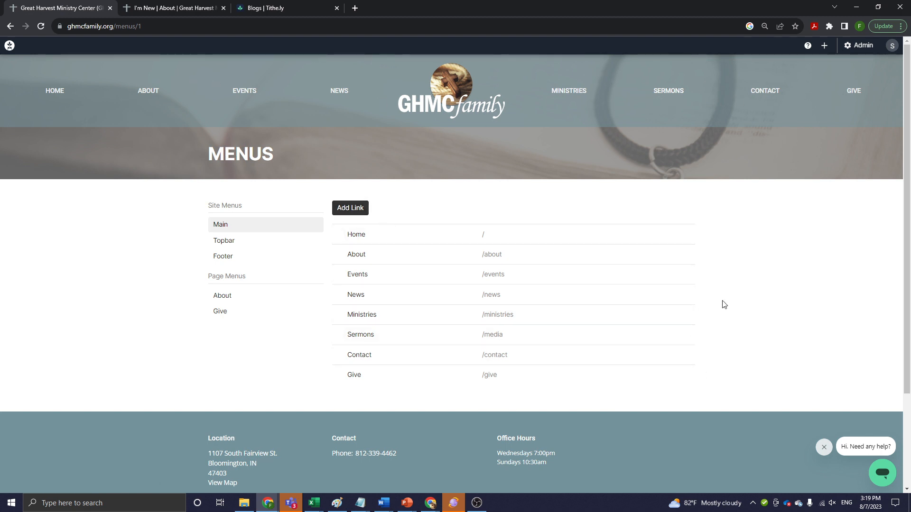
Review the links in the Topbar and Footer menus, and compare the Footer menu with the page footer
click(231, 243)
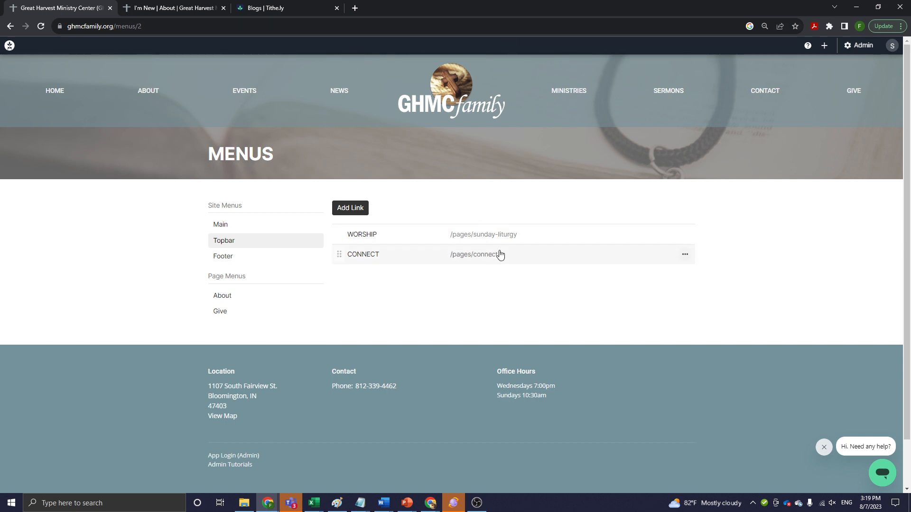
click(221, 261)
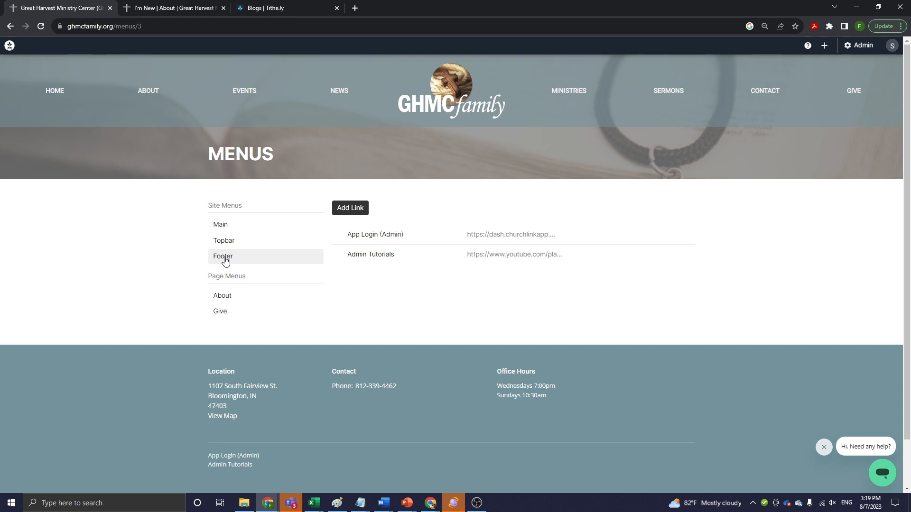
click(225, 261)
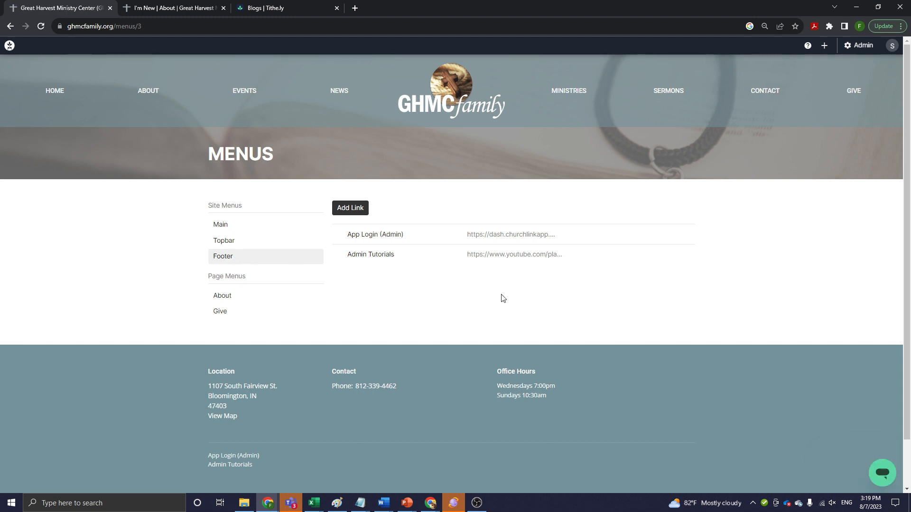
scroll(245, 444, down, 1)
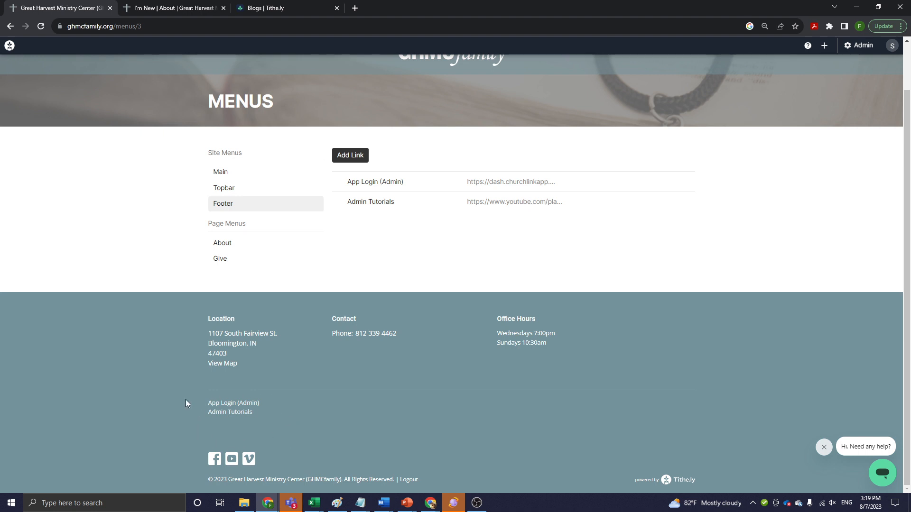
Examine the new link form for the Footer menu, including its custom address and visibility options, and leave it without saving
click(354, 157)
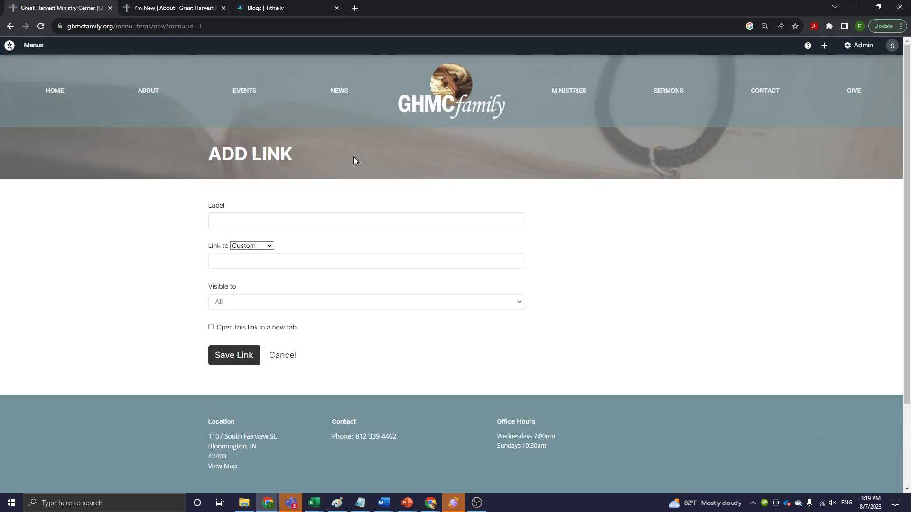
click(232, 217)
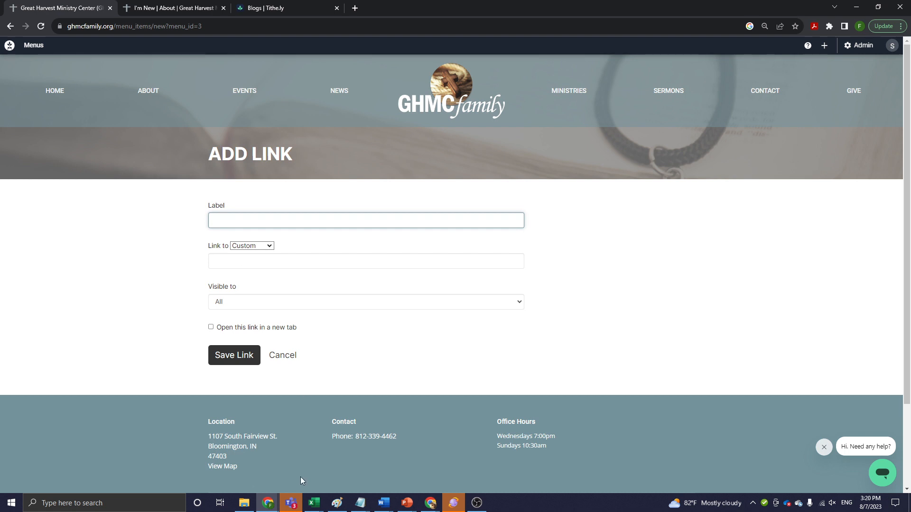
scroll(280, 456, down, 2)
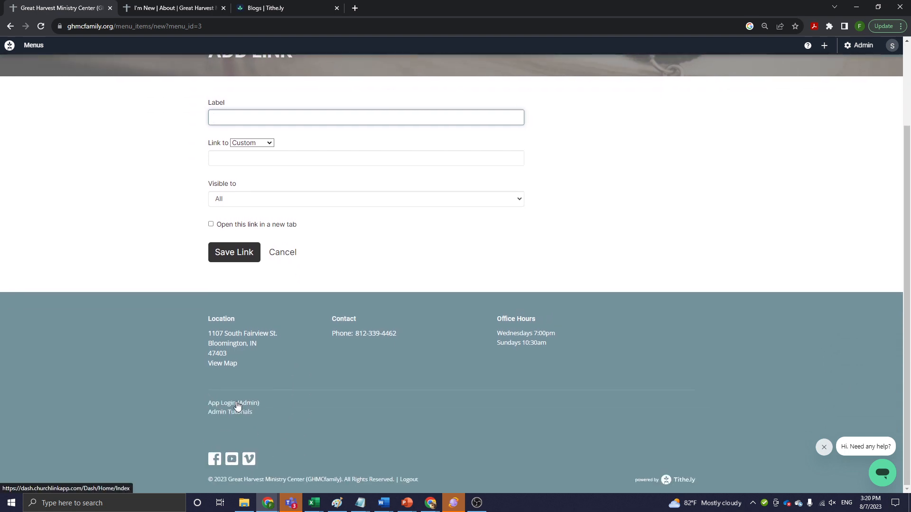
scroll(261, 406, up, 2)
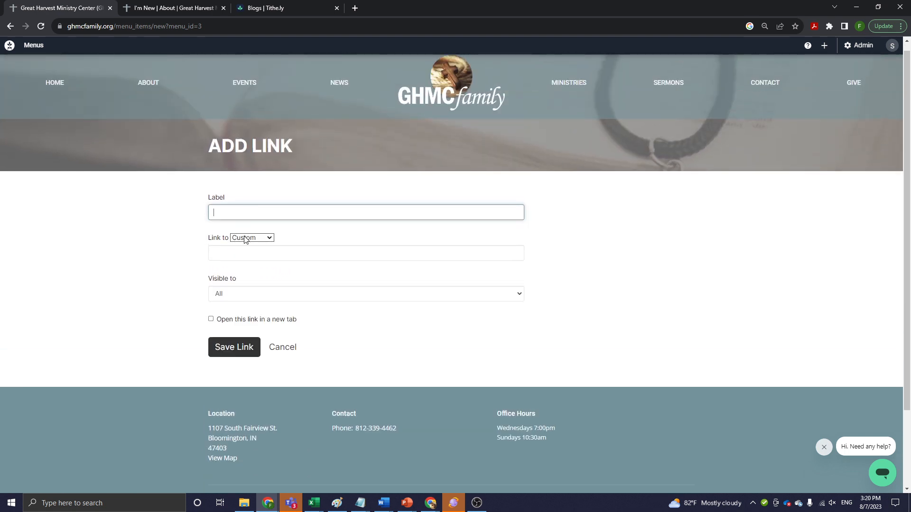
click(227, 254)
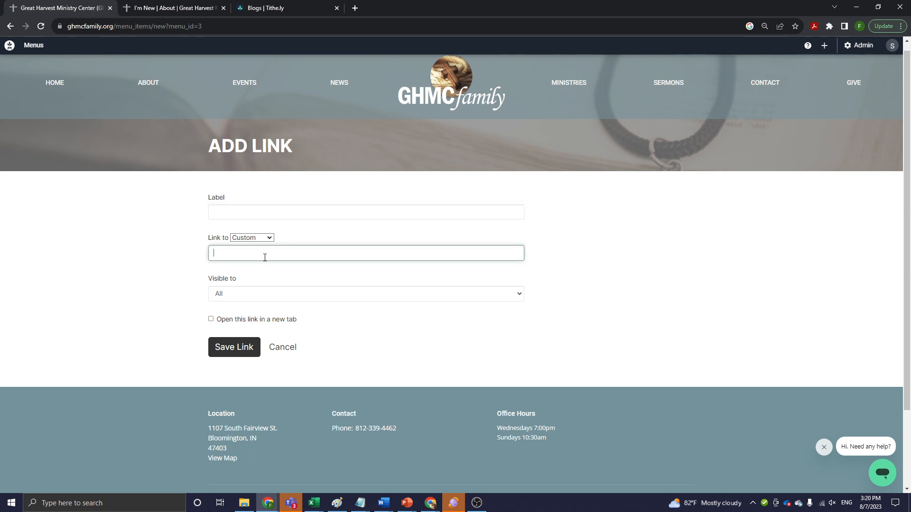
click(519, 295)
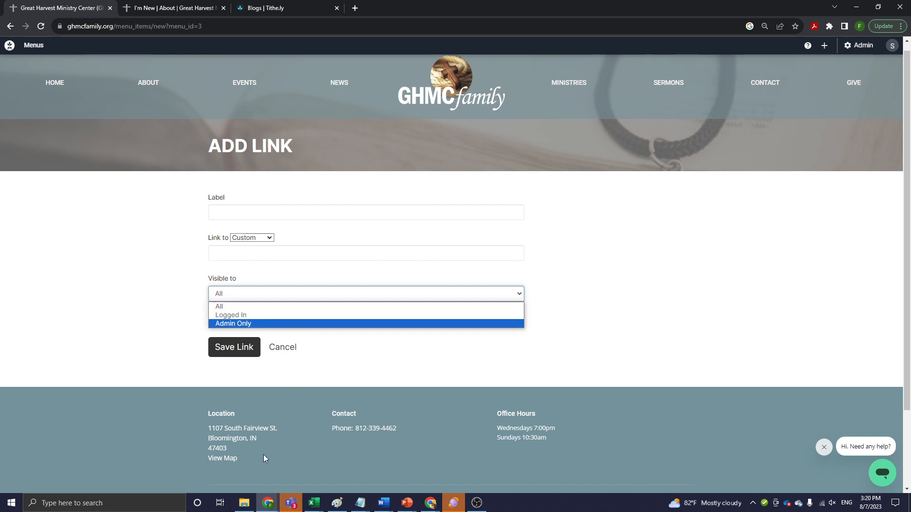
scroll(264, 455, down, 2)
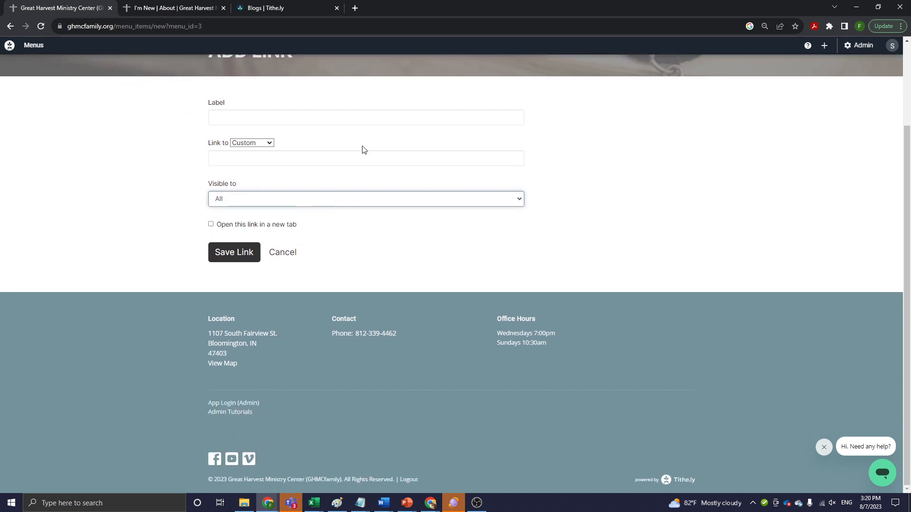
scroll(322, 258, up, 2)
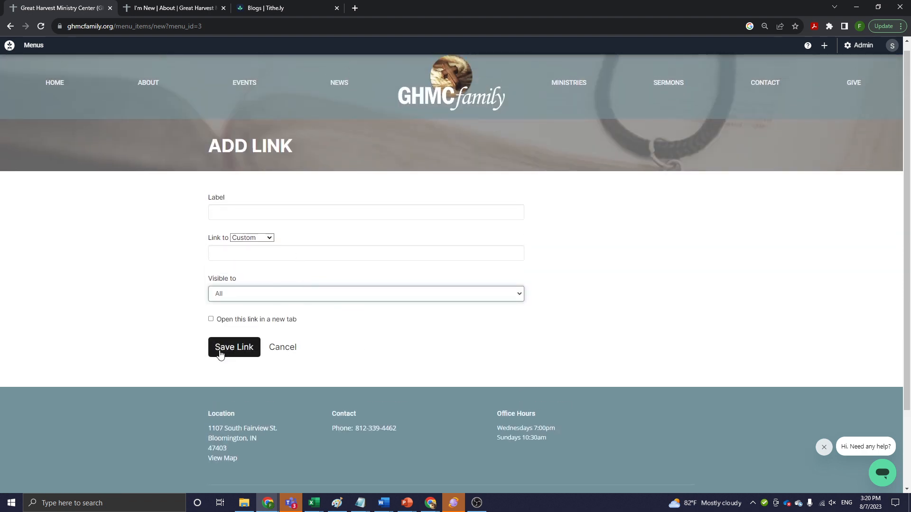
click(282, 348)
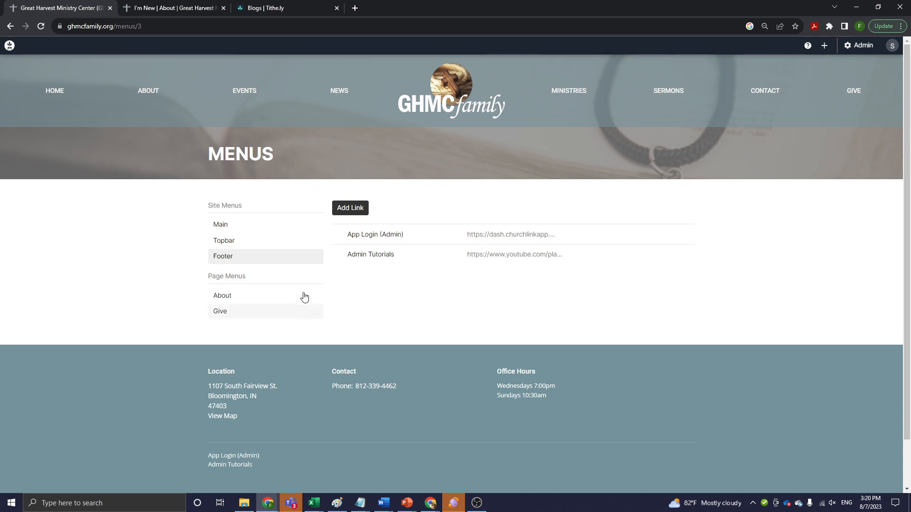
Review the Footer links on the page, the links in the About and Give page menus, and the available Admin options
scroll(222, 353, down, 2)
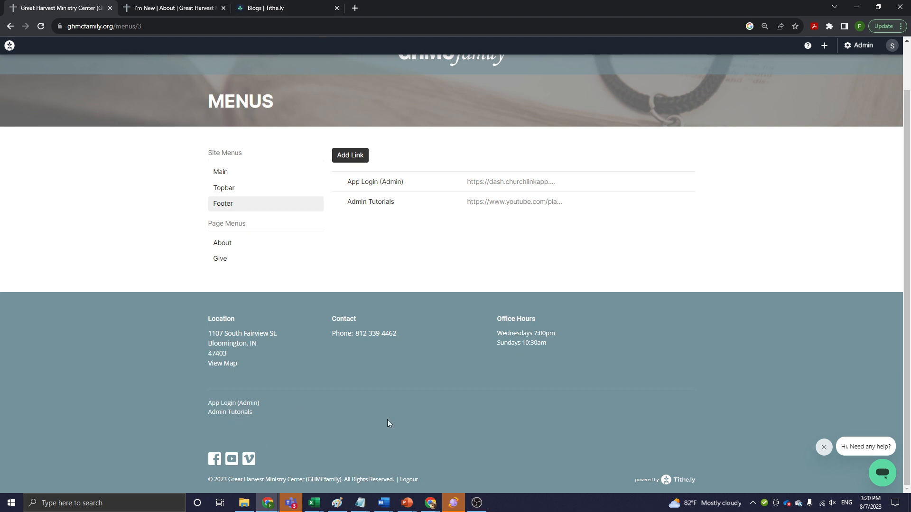
scroll(348, 249, up, 1)
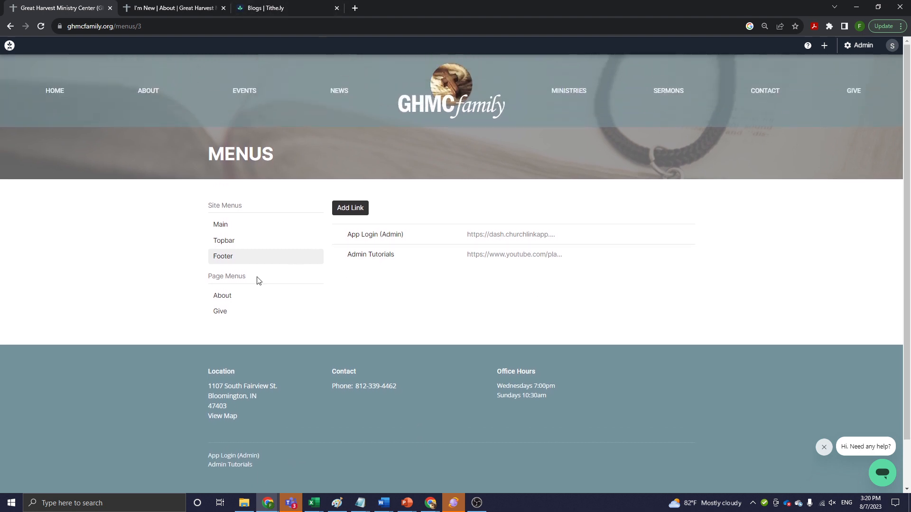
click(223, 296)
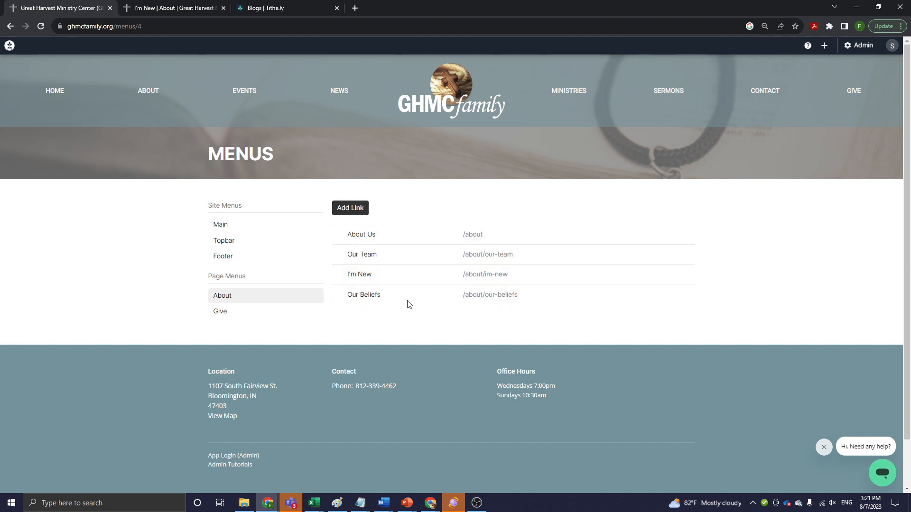
click(220, 316)
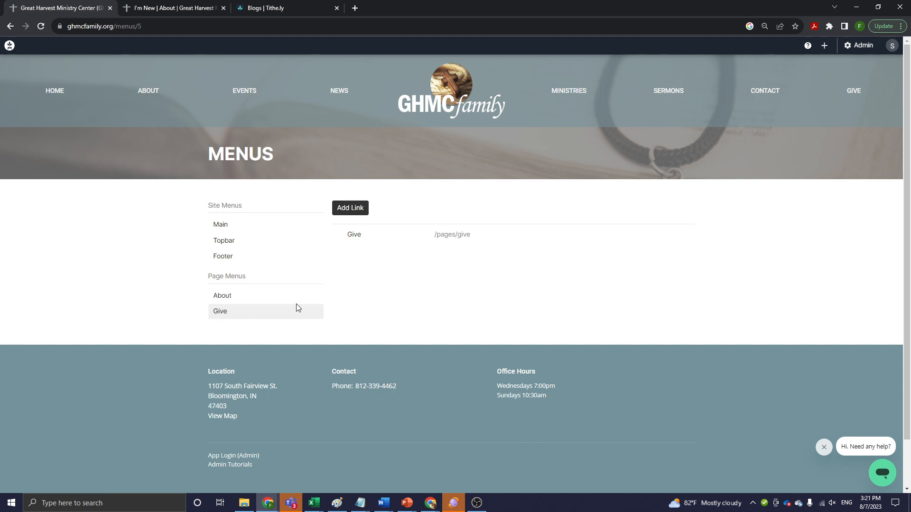
click(861, 46)
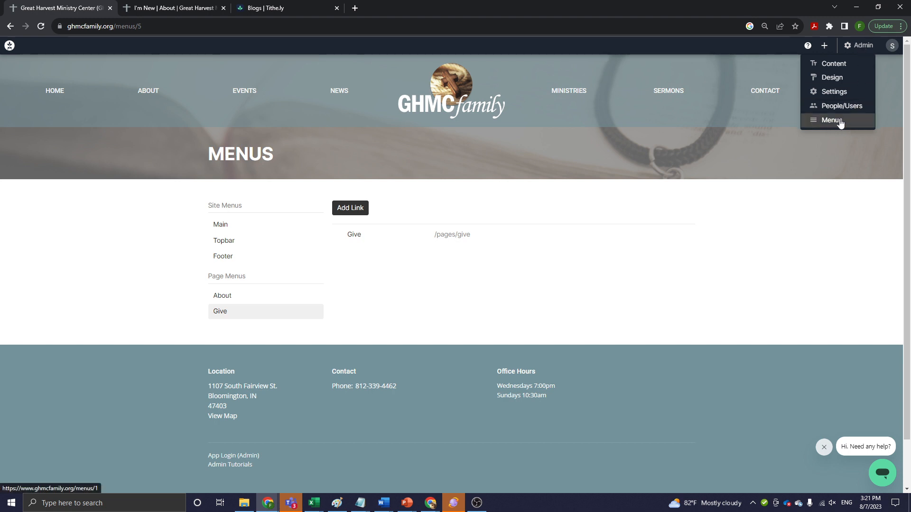
click(748, 239)
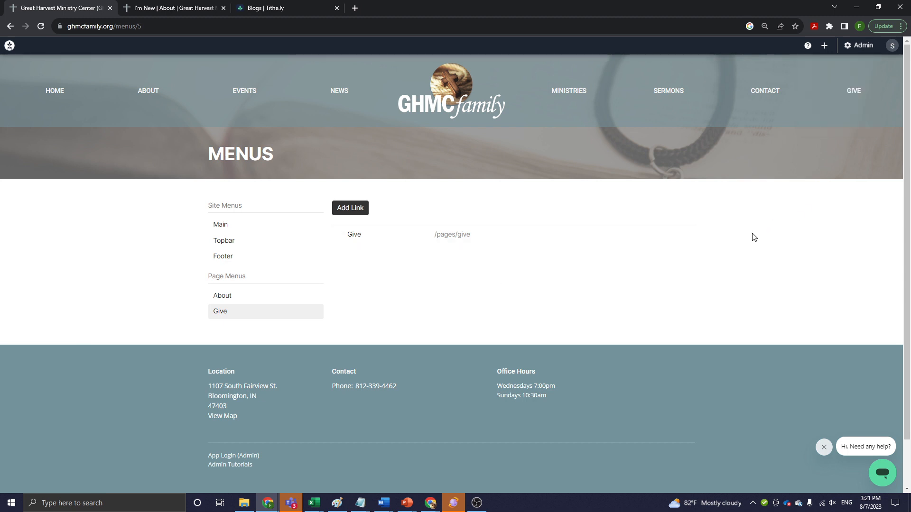
scroll(754, 237, down, 2)
scroll(754, 231, up, 2)
Return to the home page and set the Upcoming Events block to layout 3
click(454, 113)
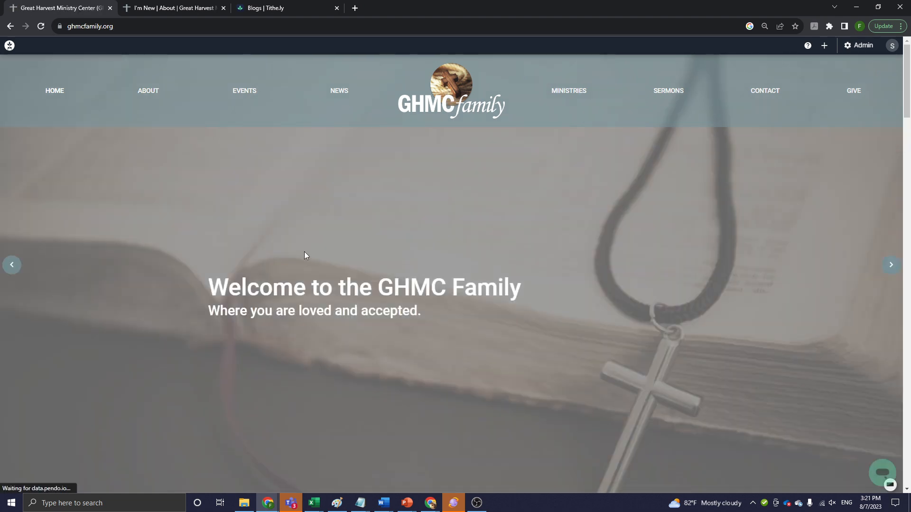
scroll(306, 255, down, 15)
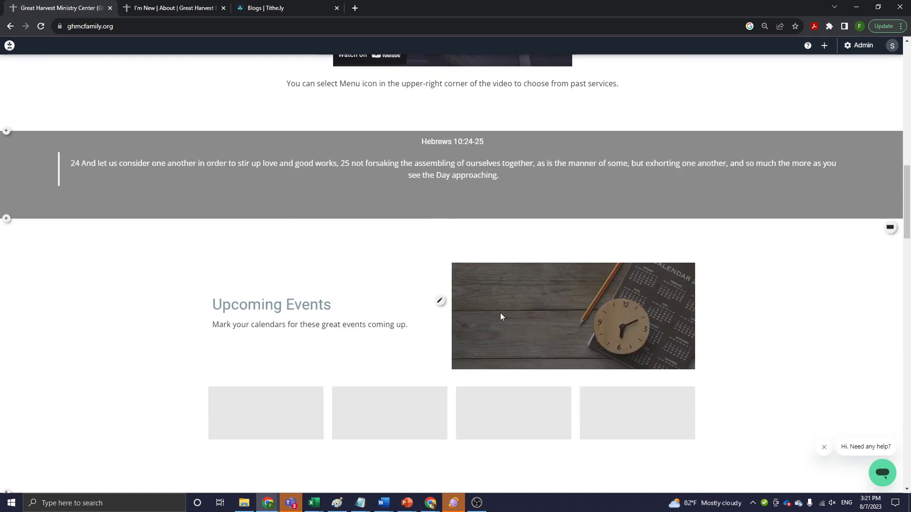
scroll(469, 256, down, 7)
scroll(438, 259, up, 6)
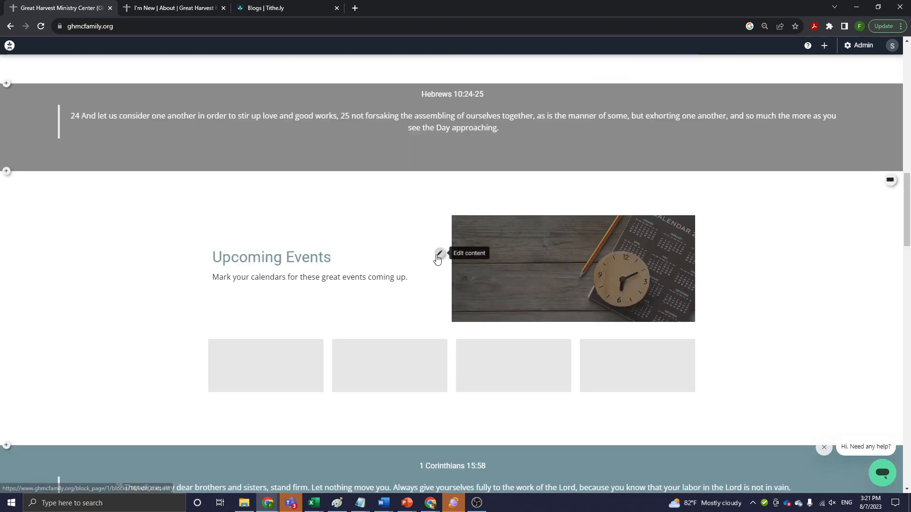
click(891, 182)
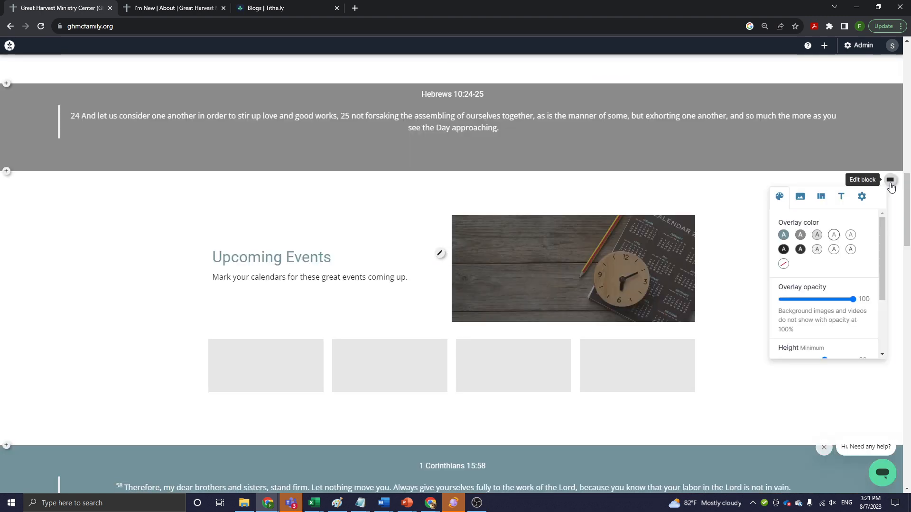
click(800, 196)
click(820, 199)
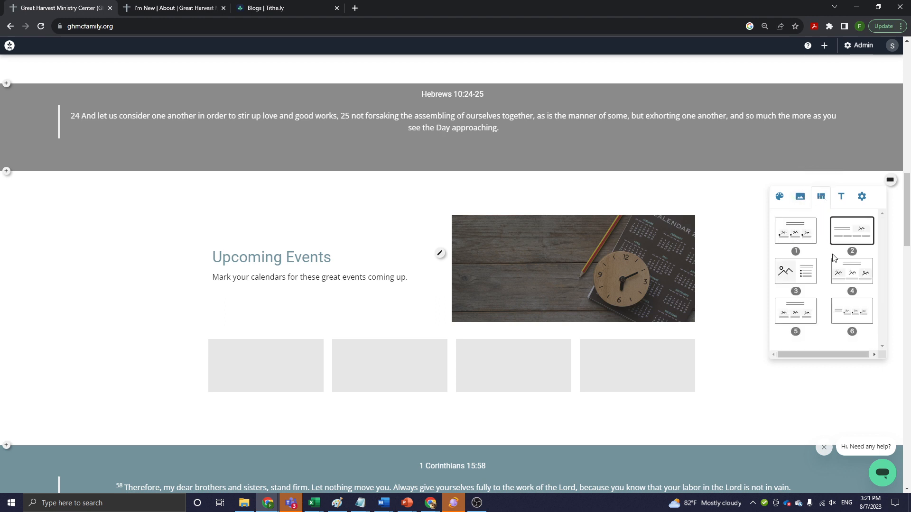
click(803, 273)
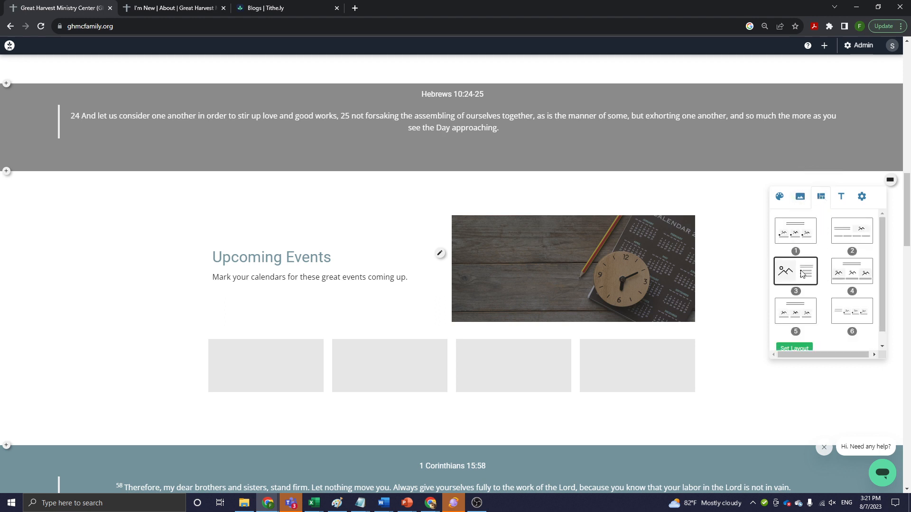
click(799, 349)
scroll(472, 264, down, 3)
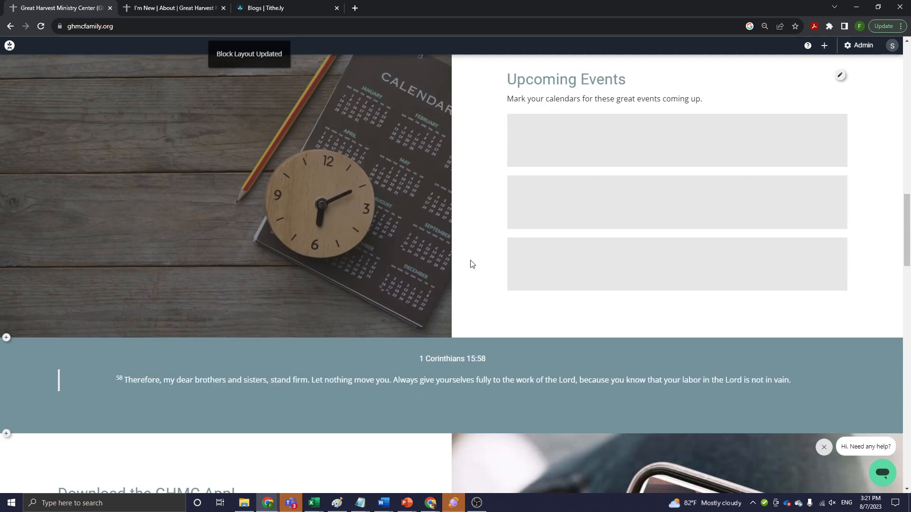
scroll(457, 255, up, 5)
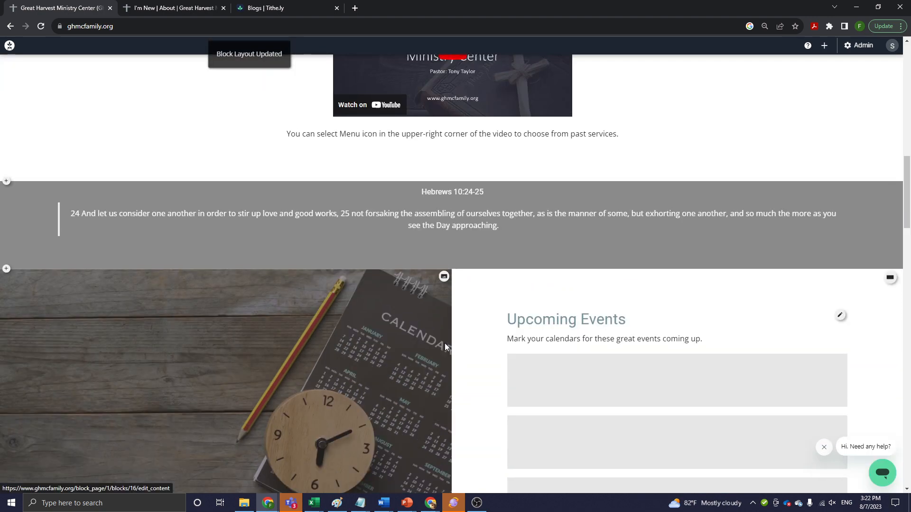
scroll(445, 343, up, 6)
scroll(445, 343, up, 9)
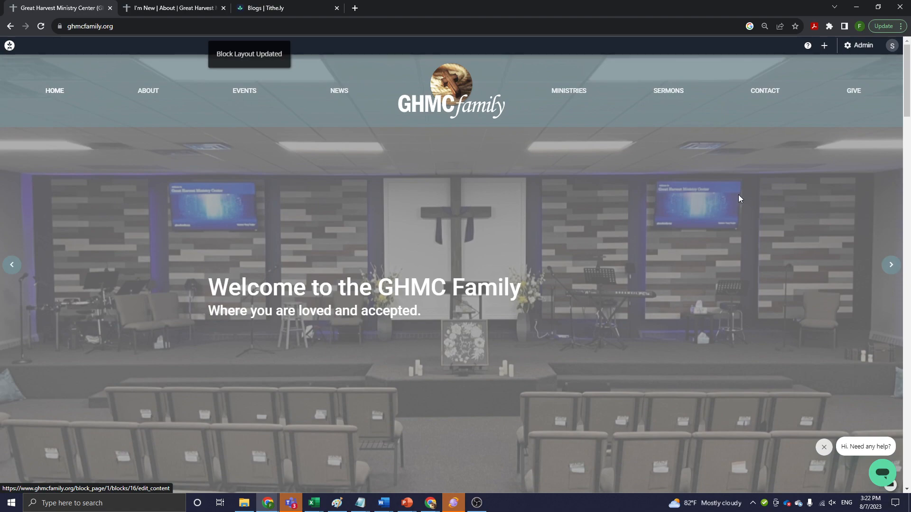